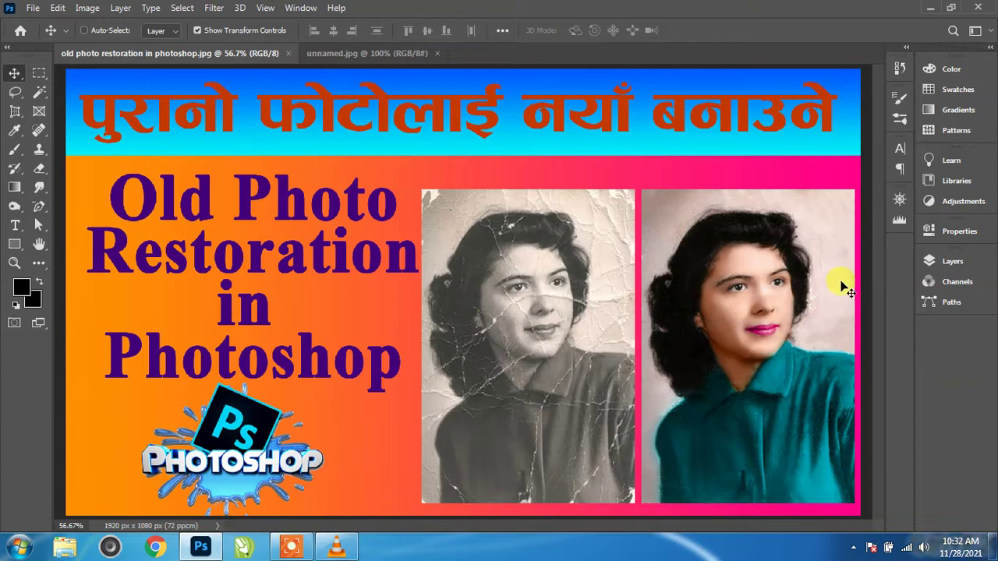
# Step: Switch to unnamed.jpg and resize it to 5 inches wide (360 × 531 px) in Image Size
pyautogui.hotkey('ctrl', 'Tab')
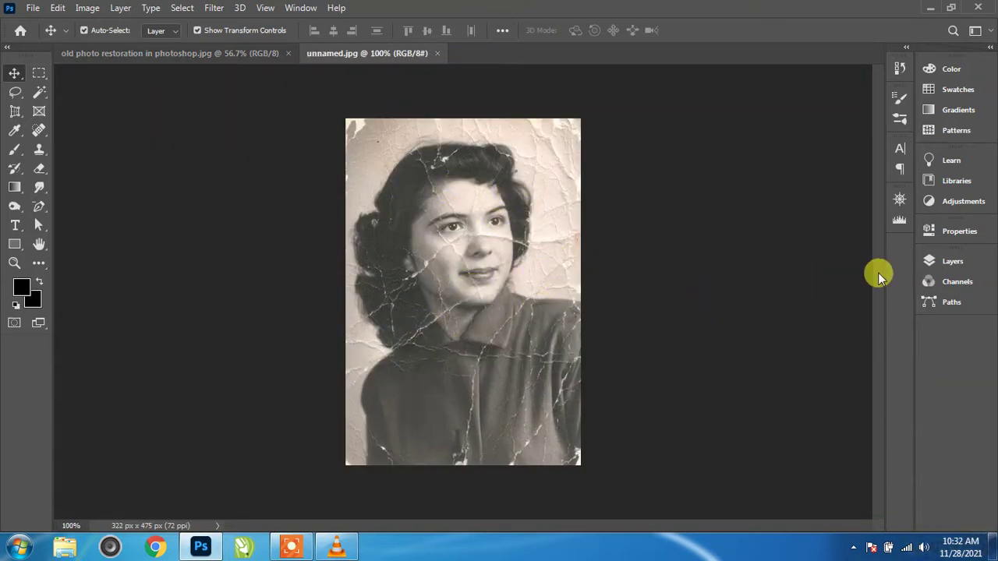
pyautogui.click(931, 261)
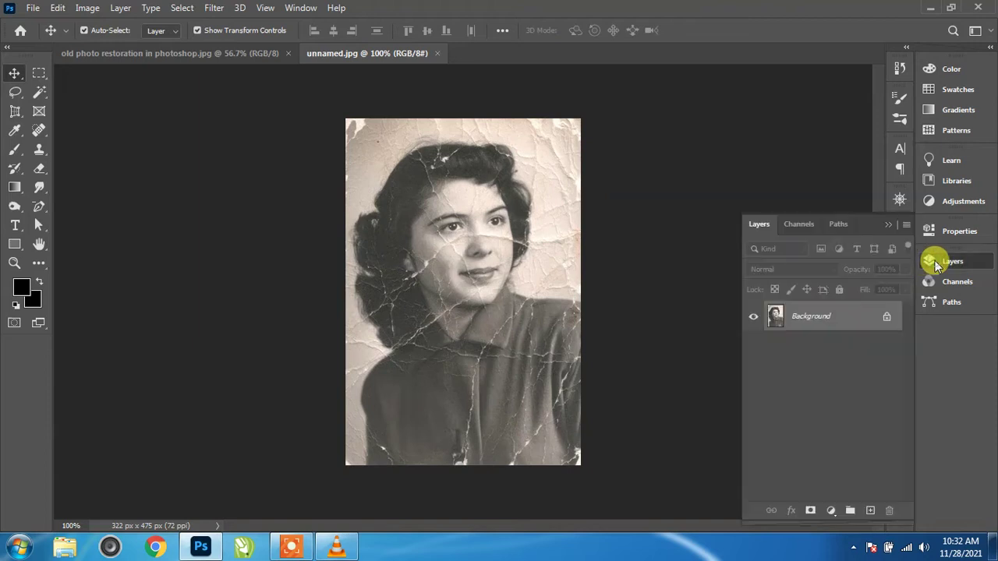
pyautogui.click(95, 11)
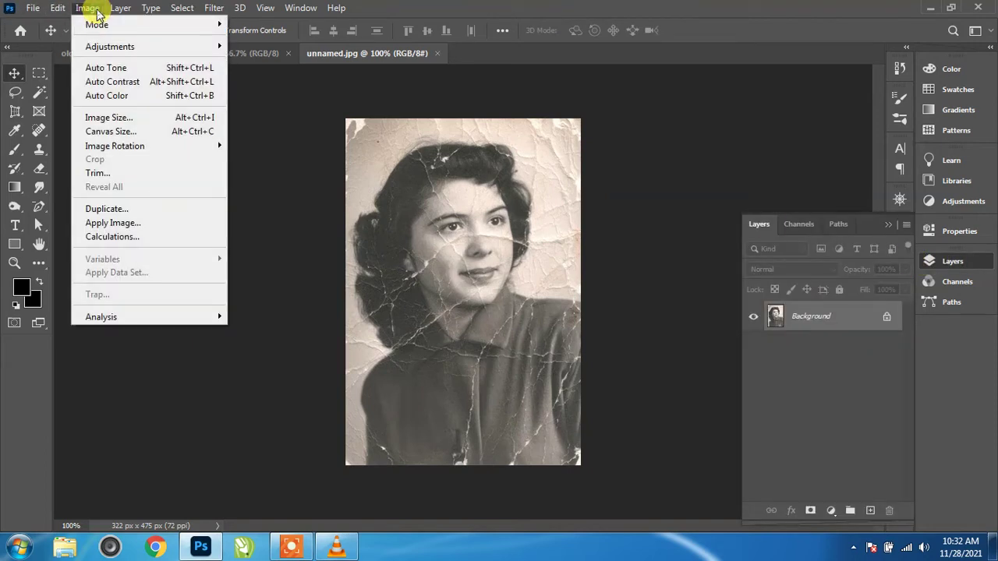
pyautogui.click(123, 121)
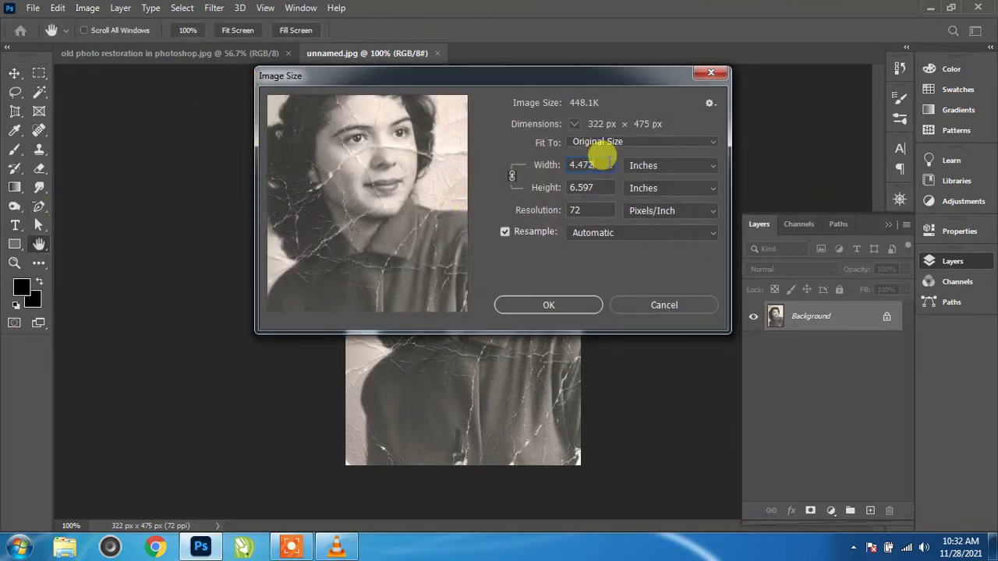
pyautogui.click(586, 165)
pyautogui.moveTo(605, 165); pyautogui.dragTo(499, 171)
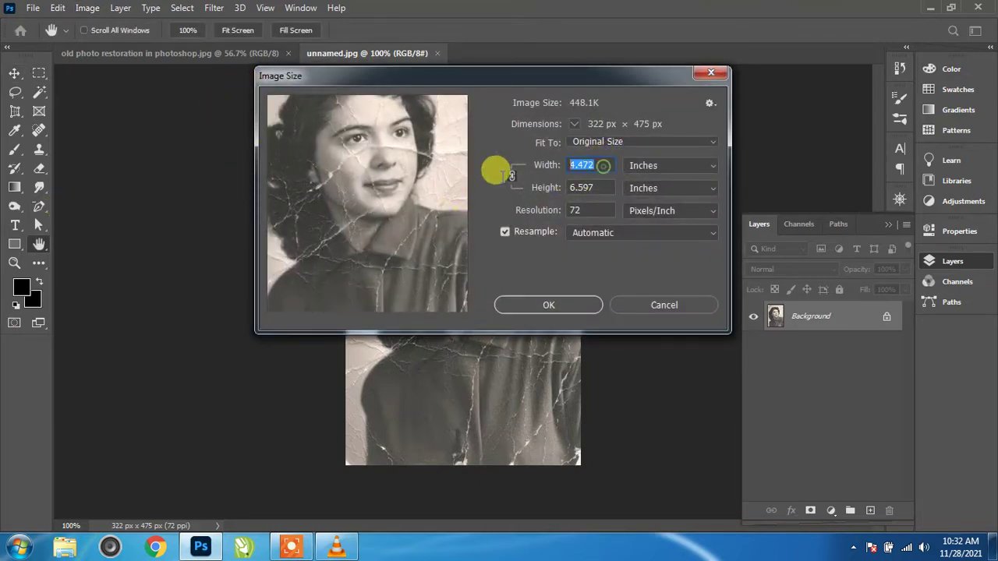
pyautogui.write('5')
pyautogui.click(544, 303)
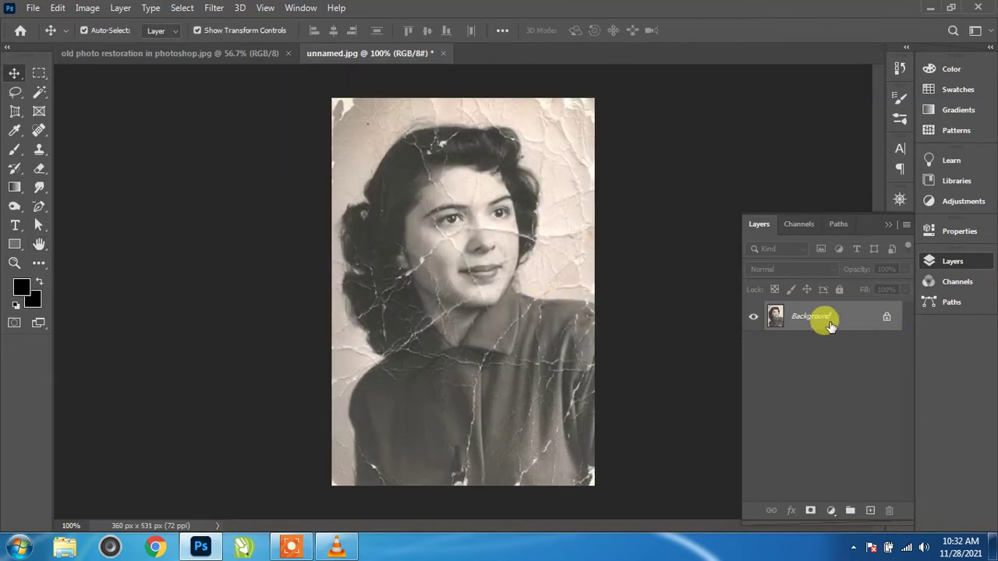
# Step: Duplicate the Background layer twice and make white the foreground colour
pyautogui.rightClick(829, 318)
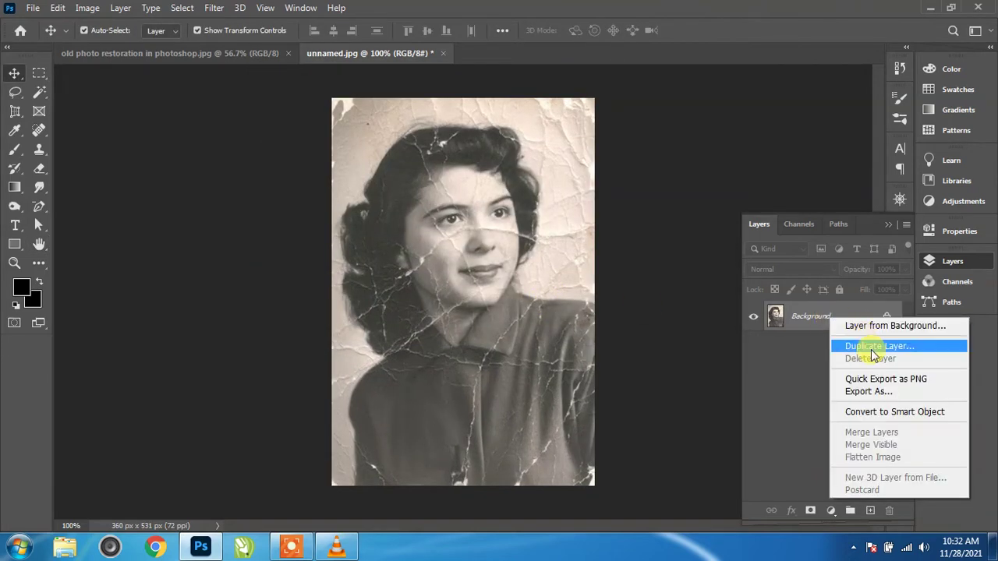
pyautogui.click(872, 348)
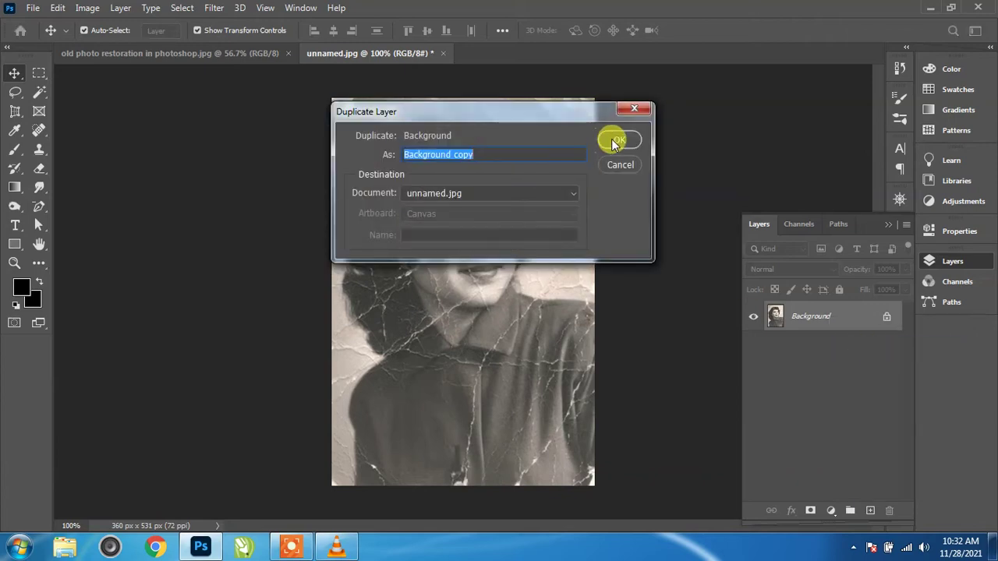
pyautogui.click(615, 142)
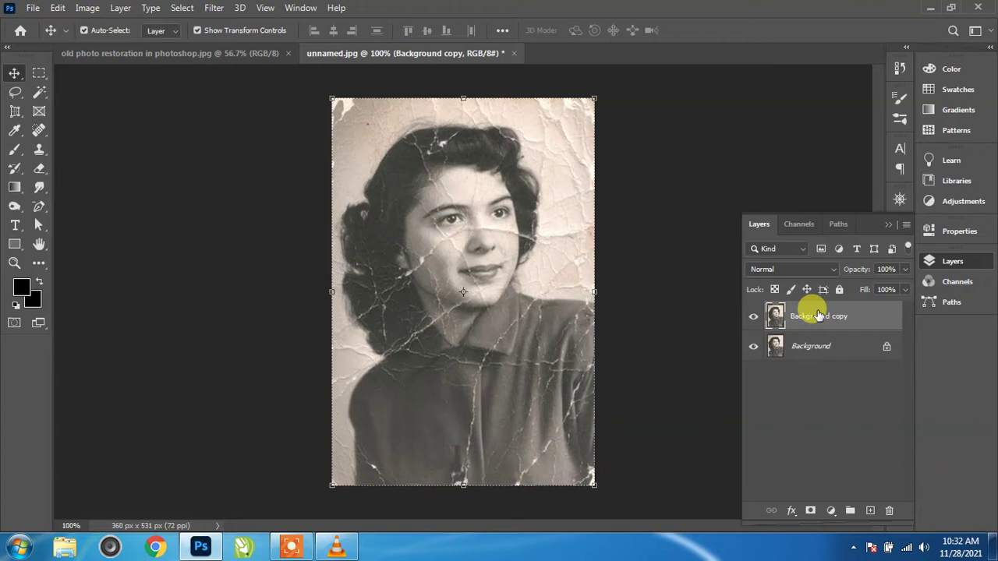
pyautogui.moveTo(818, 316); pyautogui.dragTo(871, 507)
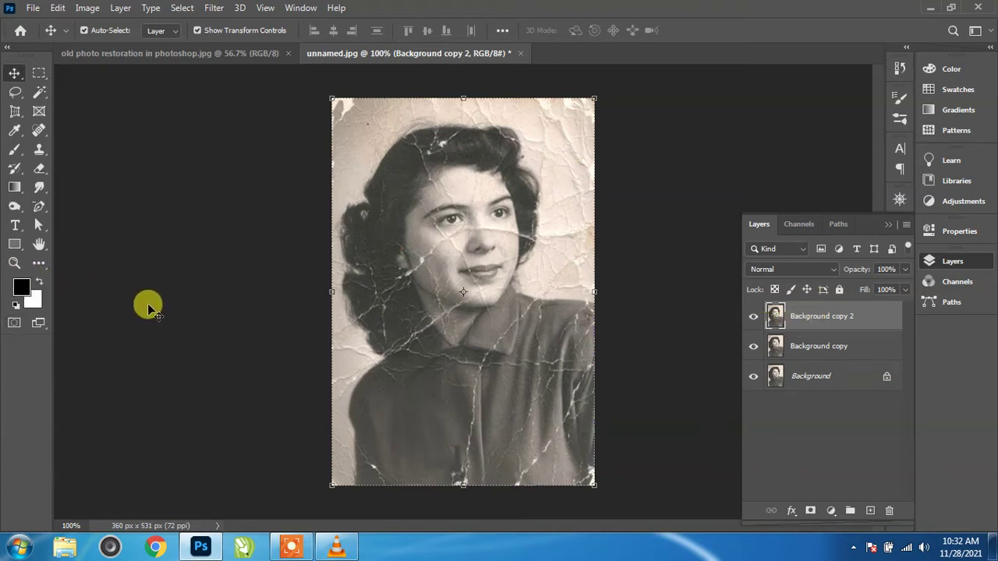
pyautogui.press('x')
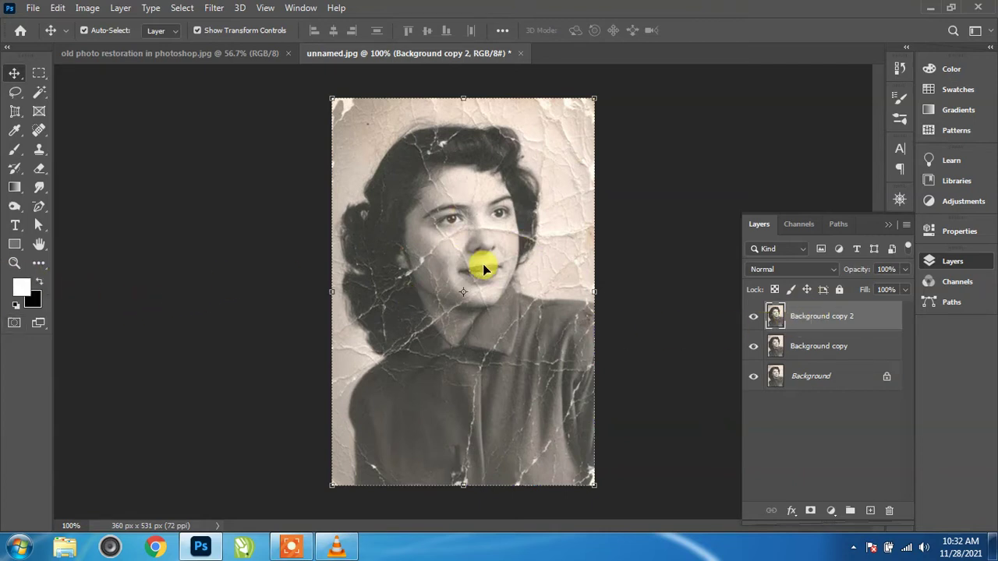
# Step: Zoom to 300% and pan across the portrait to the hair and top of the head
pyautogui.scroll(2, 483, 269)
pyautogui.moveTo(541, 163)
pyautogui.mouseDown()
pyautogui.moveTo(368, 452)
pyautogui.moveTo(519, 143)
pyautogui.mouseUp()
pyautogui.moveTo(515, 383)
pyautogui.mouseDown()
pyautogui.moveTo(560, 371)
pyautogui.moveTo(390, 225)
pyautogui.mouseUp()
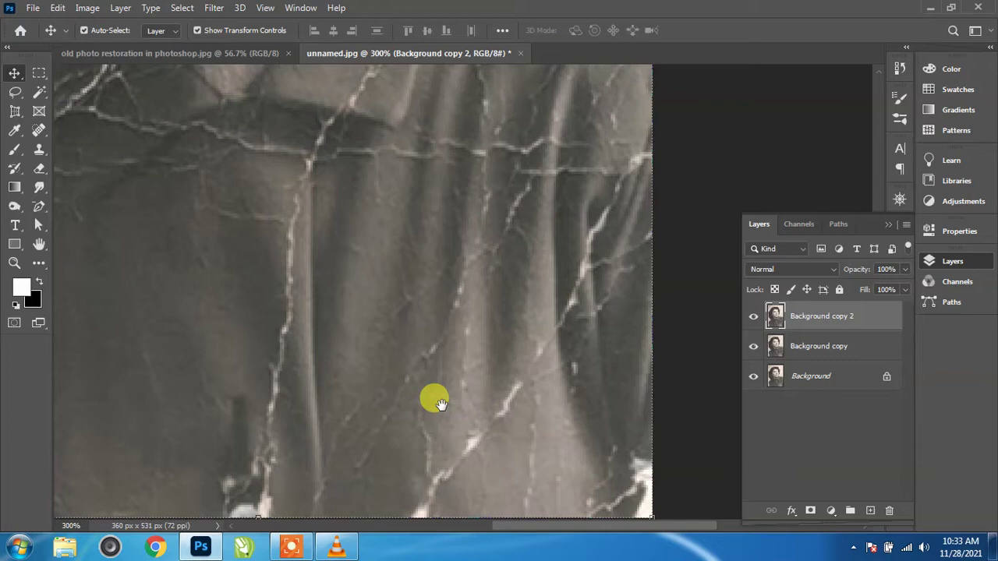
pyautogui.moveTo(435, 403)
pyautogui.mouseDown()
pyautogui.moveTo(433, 240)
pyautogui.moveTo(474, 470)
pyautogui.mouseUp()
pyautogui.moveTo(424, 225); pyautogui.dragTo(424, 366)
pyautogui.moveTo(370, 219); pyautogui.dragTo(392, 290)
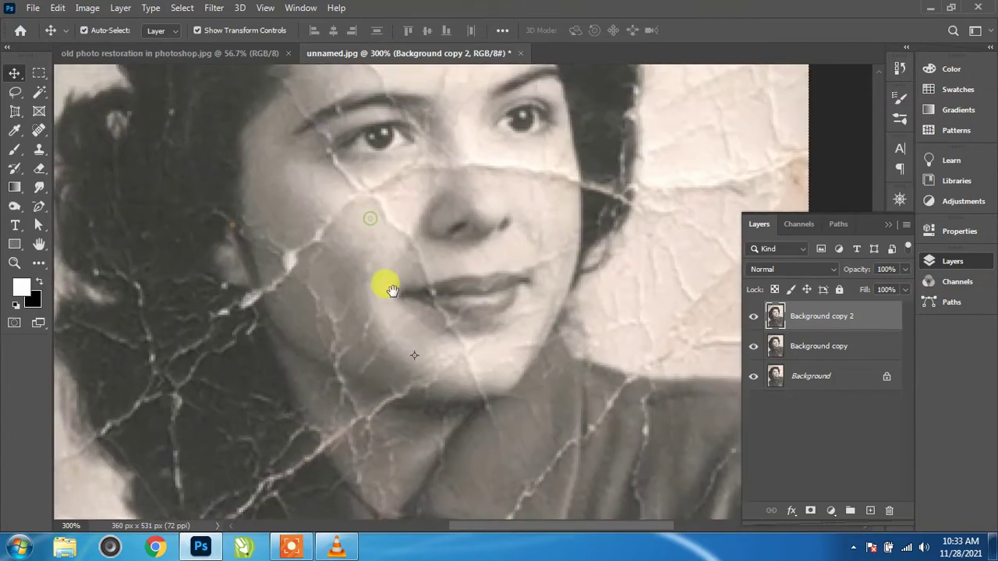
pyautogui.moveTo(405, 173); pyautogui.dragTo(357, 323)
pyautogui.moveTo(403, 207); pyautogui.dragTo(403, 285)
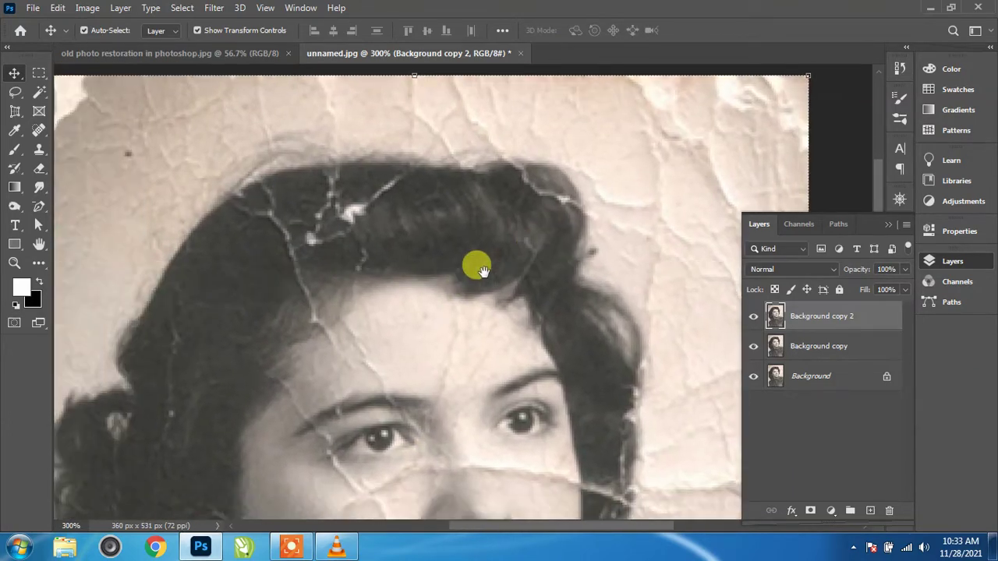
pyautogui.moveTo(481, 271); pyautogui.dragTo(570, 272)
pyautogui.click(888, 224)
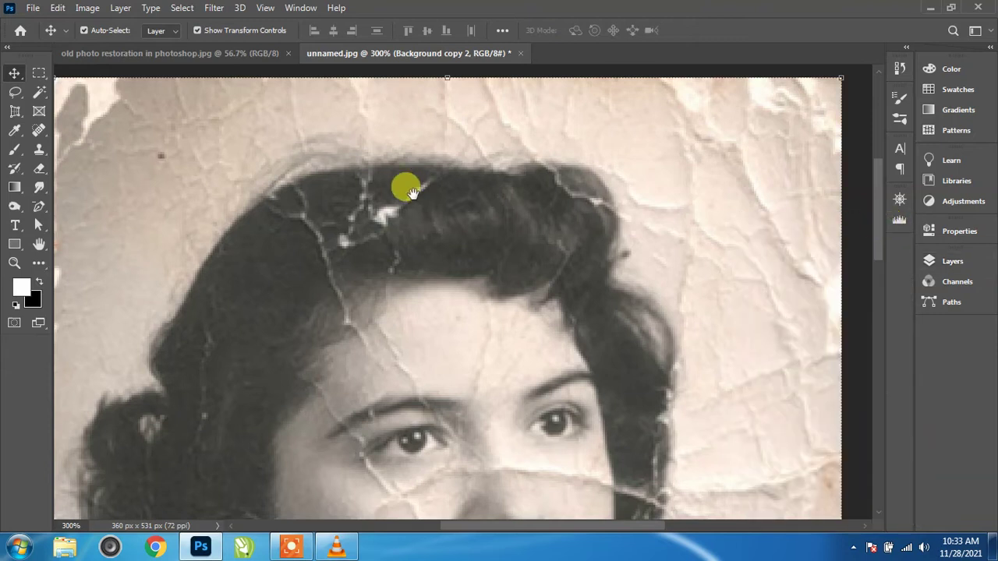
pyautogui.moveTo(412, 193)
pyautogui.mouseDown()
pyautogui.moveTo(428, 216)
pyautogui.moveTo(416, 205)
pyautogui.mouseUp()
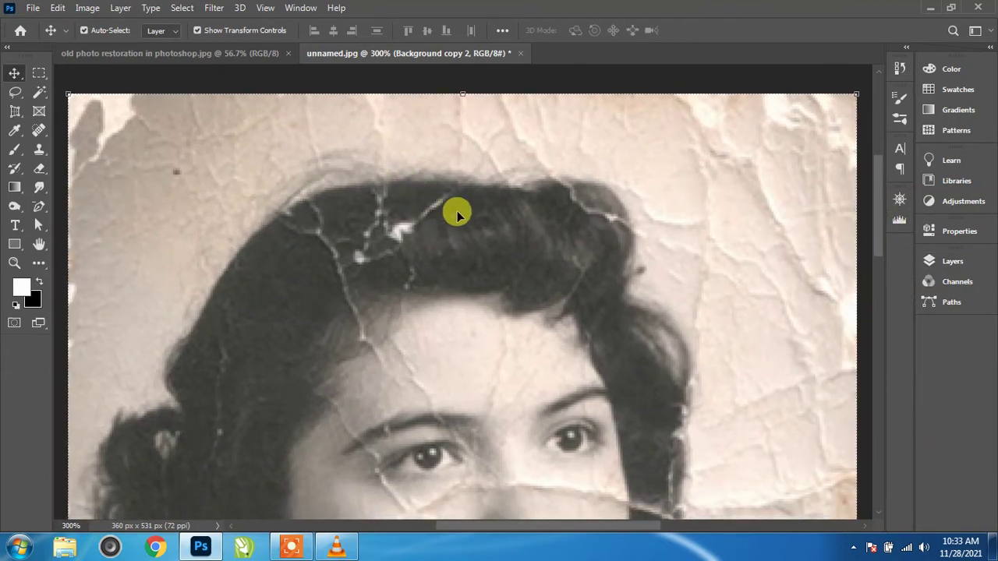
# Step: Select the Spot Healing Brush and review its brush size and hardness settings
pyautogui.click(33, 130)
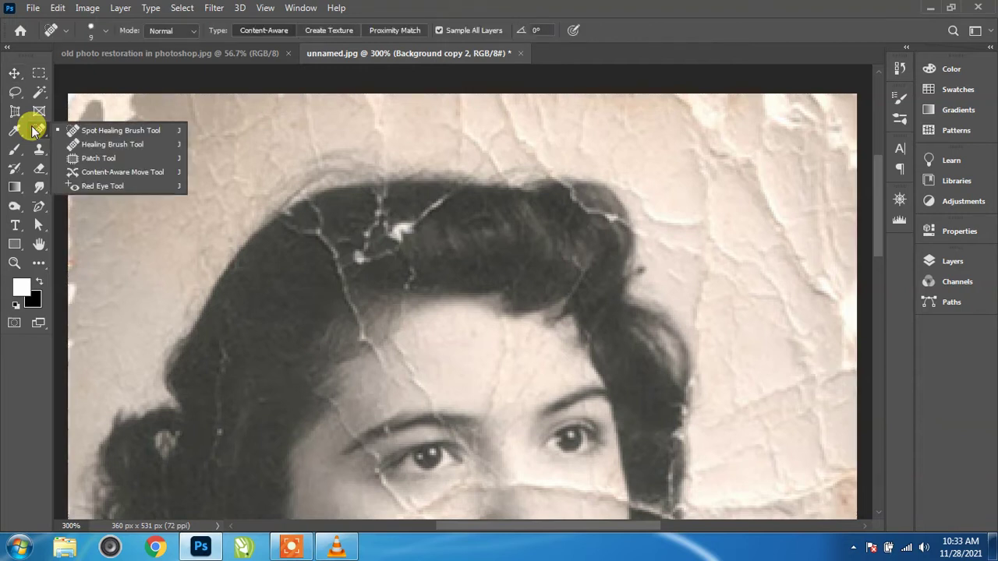
pyautogui.click(112, 131)
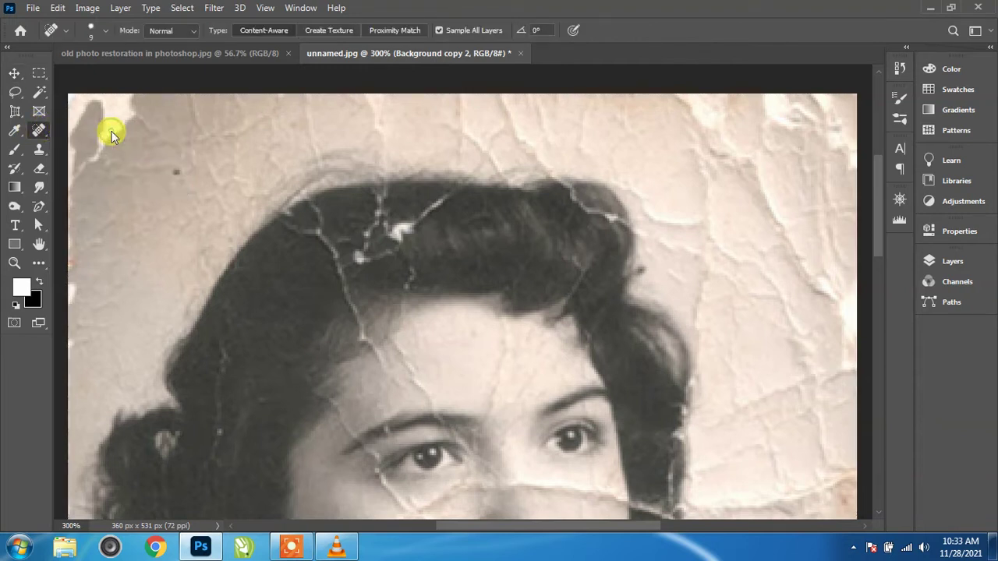
pyautogui.click(93, 31)
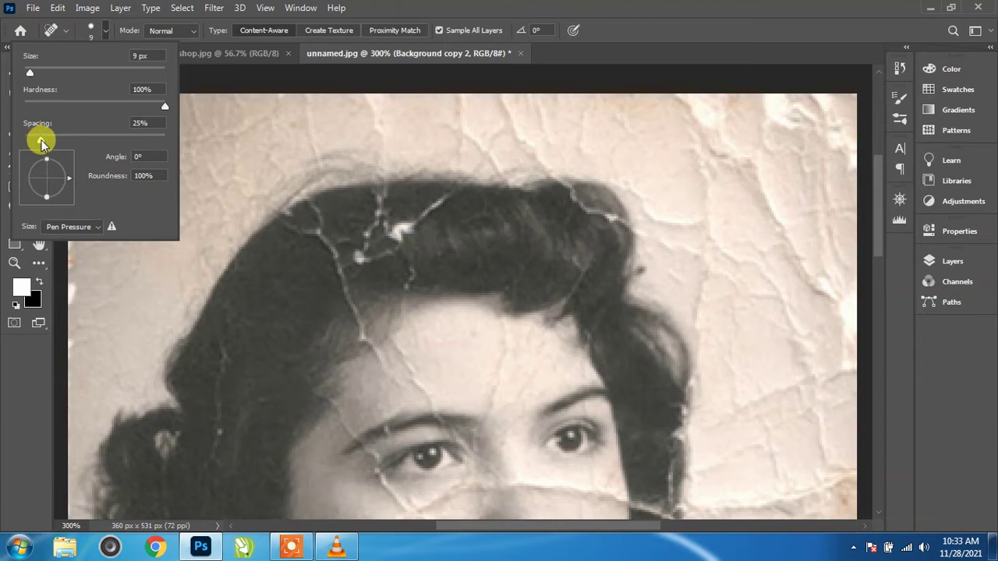
pyautogui.click(608, 5)
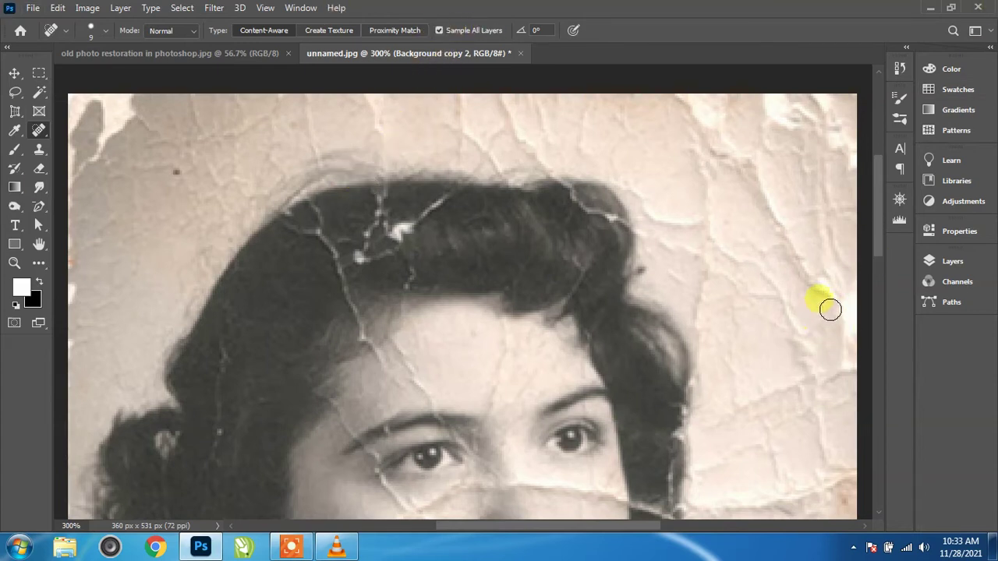
# Step: Heal cracks in the top-right and right background beside the hair, with a 20 px brush
pyautogui.moveTo(829, 291); pyautogui.dragTo(772, 198)
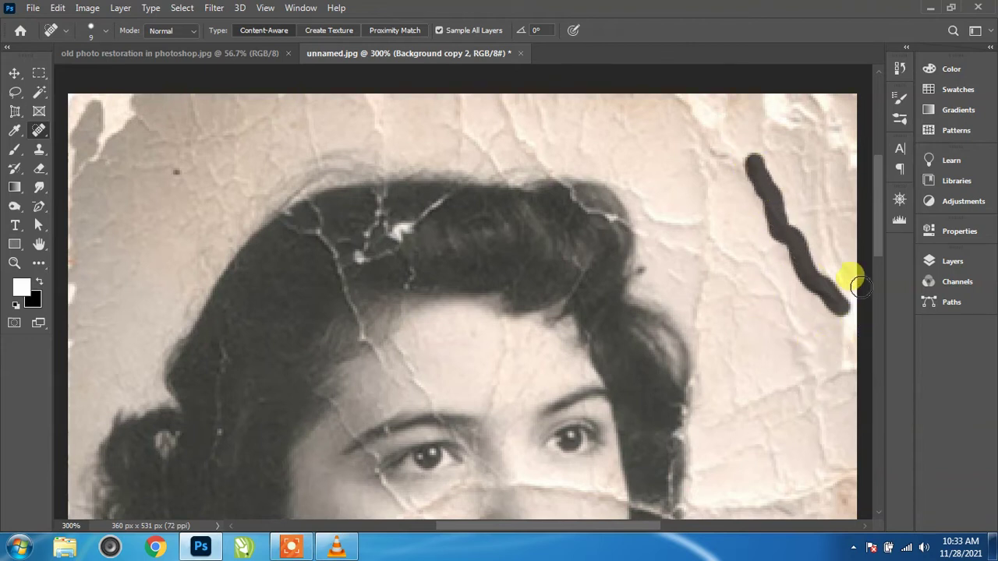
pyautogui.moveTo(823, 295); pyautogui.dragTo(820, 297)
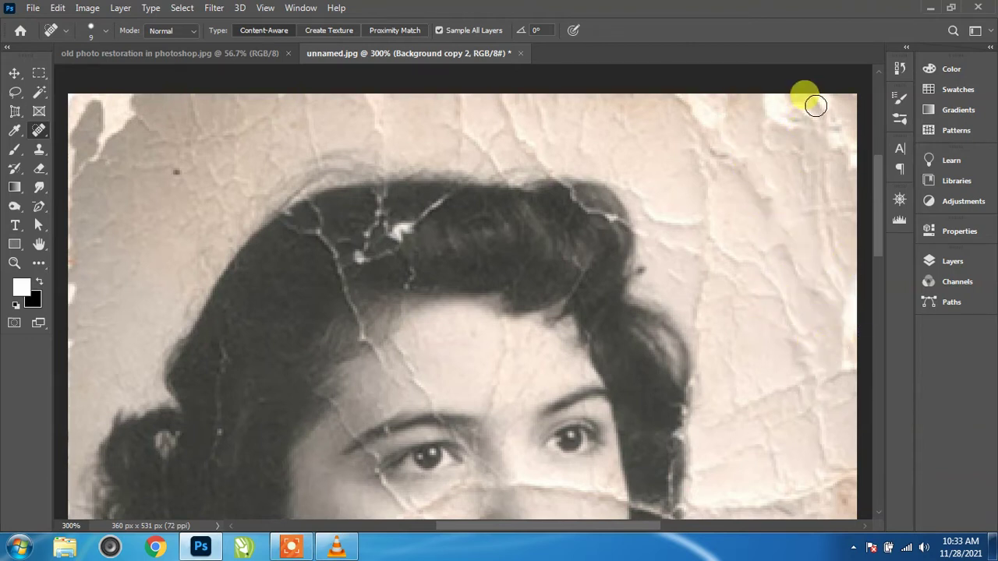
pyautogui.press(']')
pyautogui.moveTo(794, 107)
pyautogui.mouseDown()
pyautogui.moveTo(806, 98)
pyautogui.moveTo(816, 129)
pyautogui.moveTo(769, 94)
pyautogui.moveTo(897, 120)
pyautogui.mouseUp()
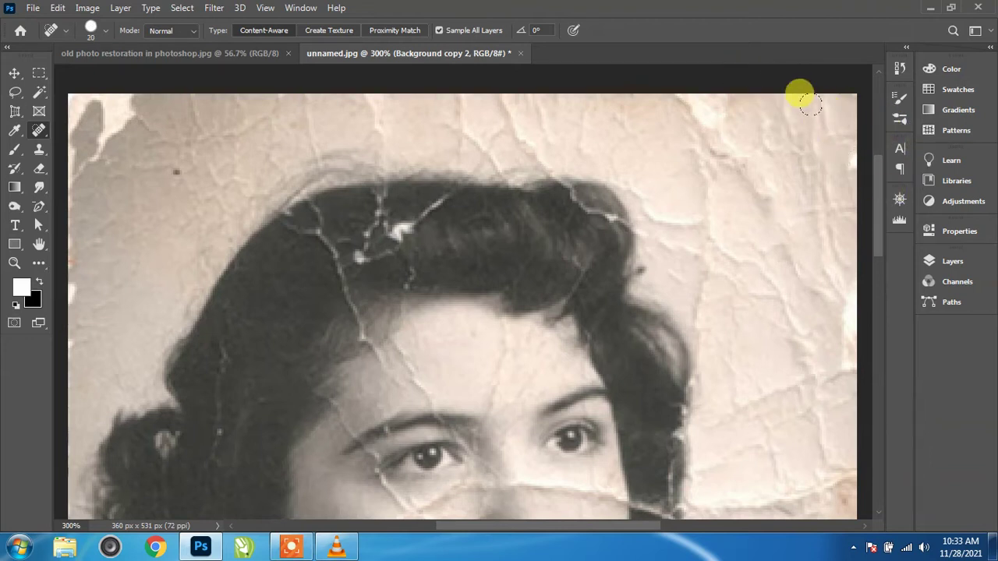
pyautogui.moveTo(812, 104); pyautogui.dragTo(810, 113)
pyautogui.moveTo(811, 173)
pyautogui.mouseDown()
pyautogui.moveTo(828, 265)
pyautogui.moveTo(643, 82)
pyautogui.mouseUp()
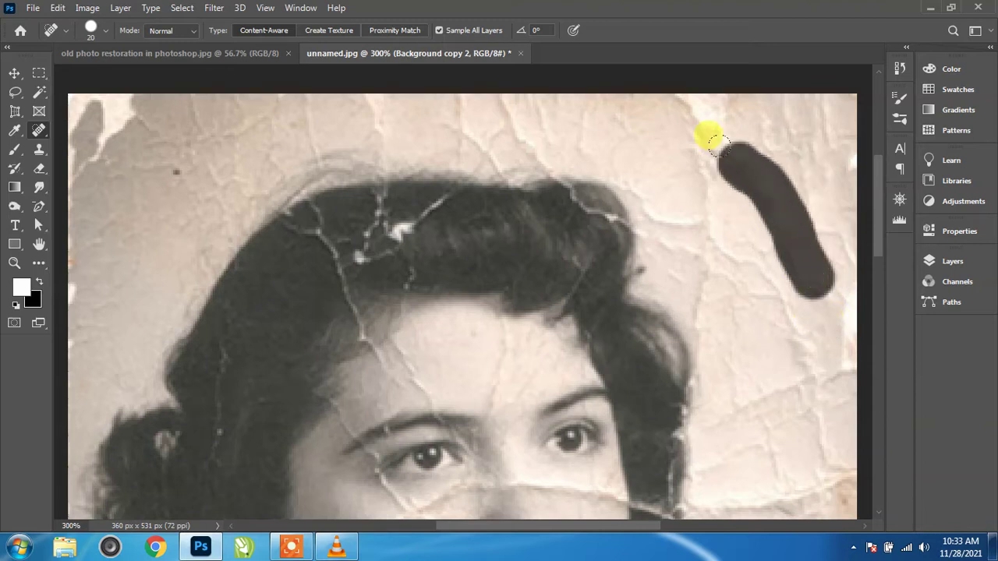
pyautogui.moveTo(704, 164); pyautogui.dragTo(783, 371)
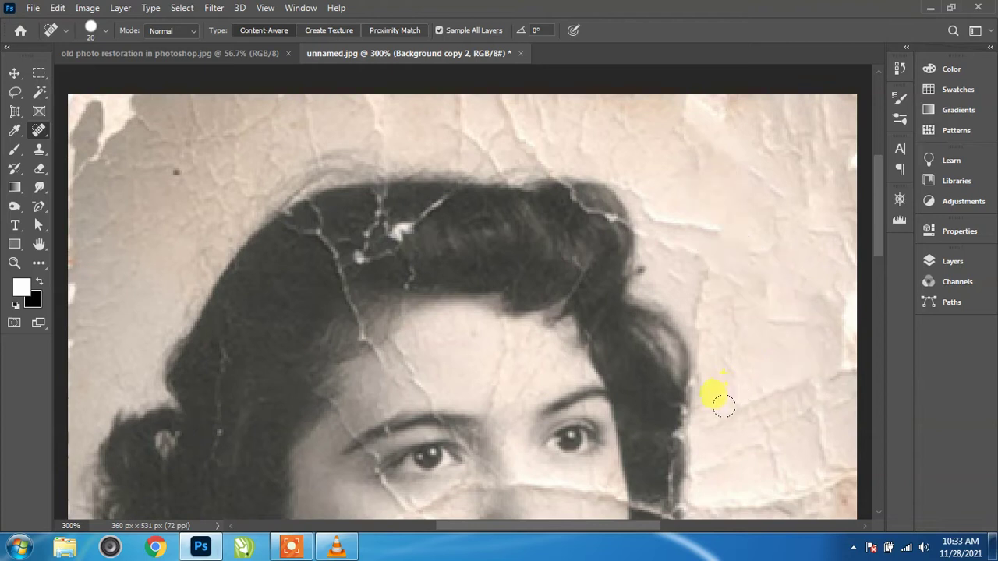
pyautogui.moveTo(712, 415); pyautogui.dragTo(829, 338)
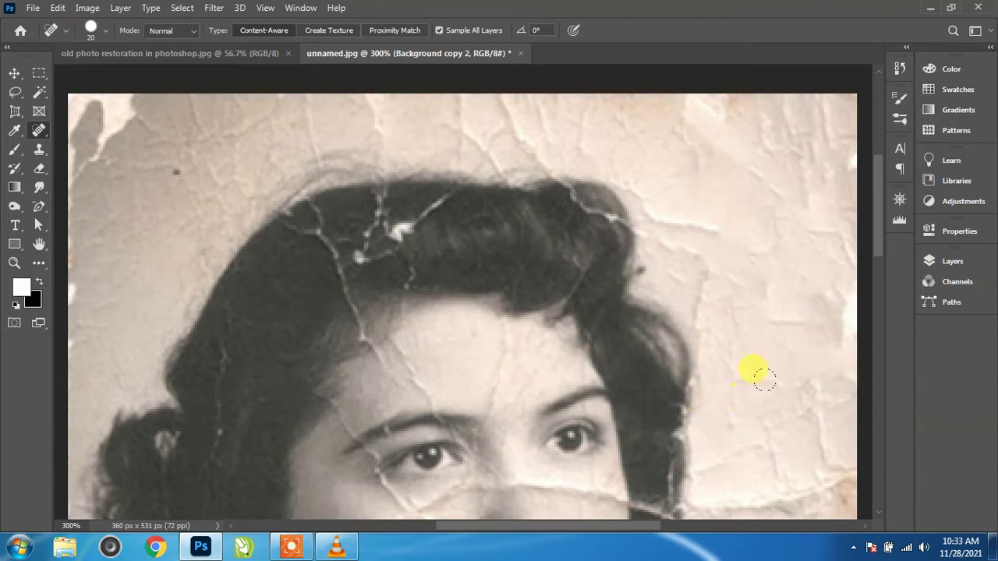
pyautogui.click(801, 409)
pyautogui.moveTo(792, 403); pyautogui.dragTo(802, 439)
# Step: Heal further background cracks right of the face, running toward the right edge
pyautogui.scroll(-3, 790, 413)
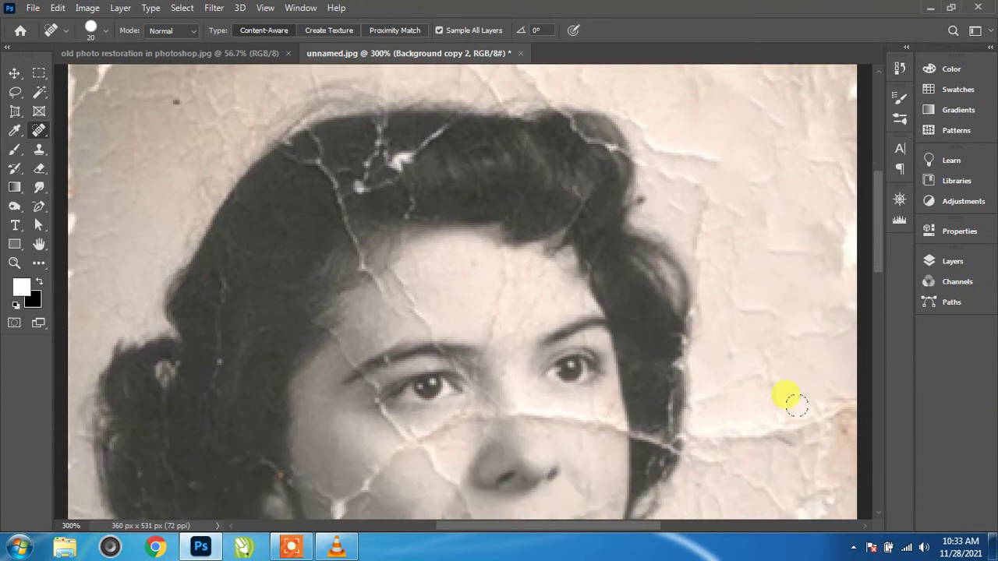
pyautogui.scroll(-1, 785, 399)
pyautogui.moveTo(749, 392); pyautogui.dragTo(835, 351)
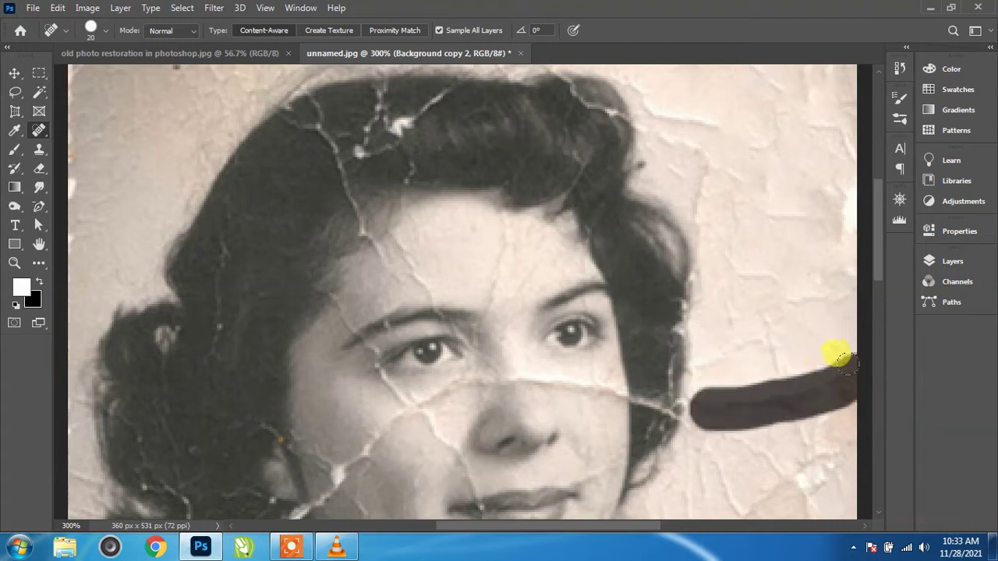
pyautogui.scroll(-2, 729, 398)
pyautogui.scroll(-1, 719, 379)
pyautogui.moveTo(753, 338)
pyautogui.mouseDown()
pyautogui.moveTo(784, 452)
pyautogui.moveTo(850, 343)
pyautogui.mouseUp()
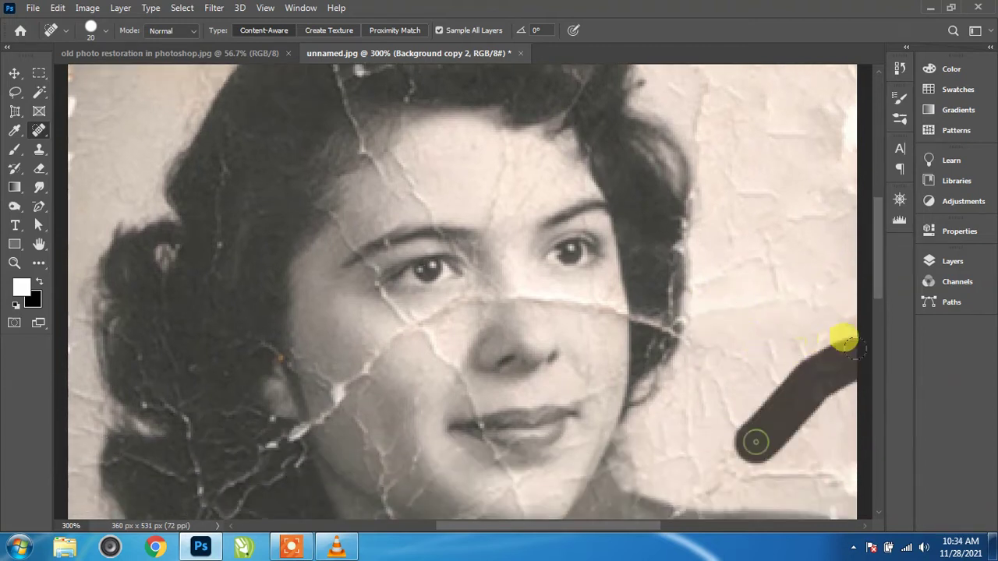
pyautogui.click(770, 365)
pyautogui.moveTo(706, 371); pyautogui.dragTo(709, 433)
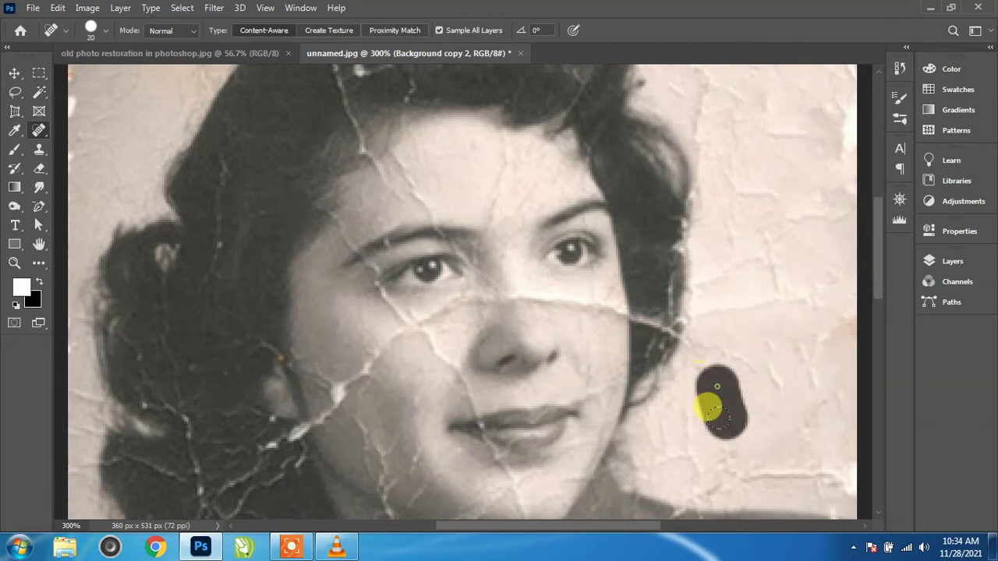
pyautogui.scroll(-1, 708, 408)
pyautogui.scroll(-1, 676, 381)
pyautogui.moveTo(682, 380); pyautogui.dragTo(858, 375)
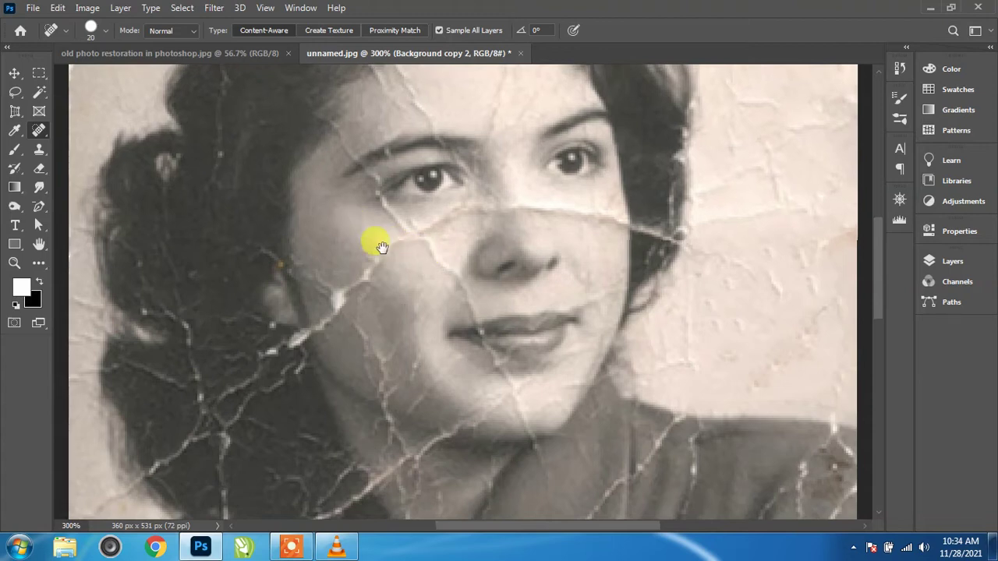
pyautogui.moveTo(379, 247); pyautogui.dragTo(556, 414)
# Step: Heal the cracks in the top-left background and those running down from the top edge
pyautogui.scroll(3, 479, 296)
pyautogui.moveTo(479, 296); pyautogui.dragTo(448, 401)
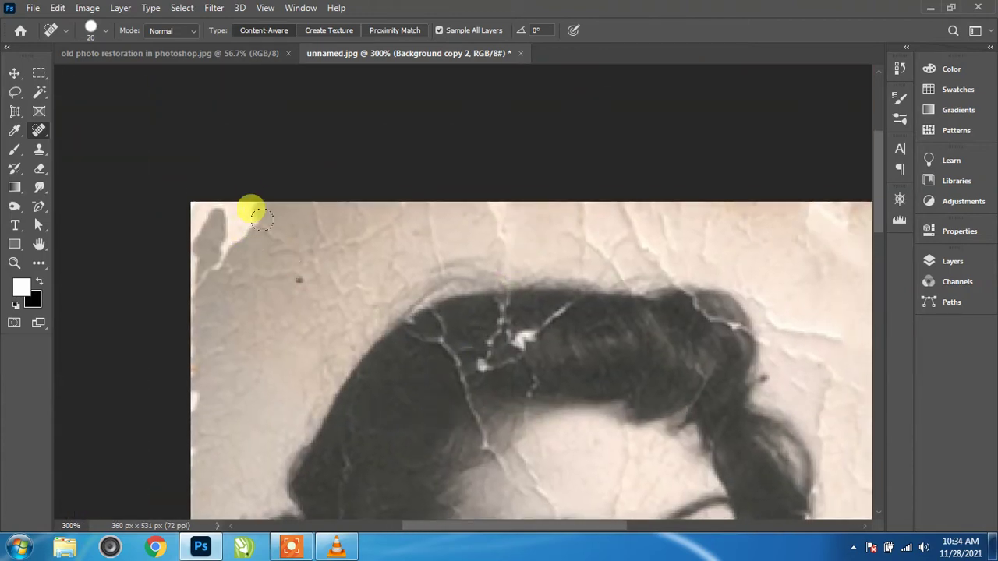
pyautogui.moveTo(339, 311); pyautogui.dragTo(278, 184)
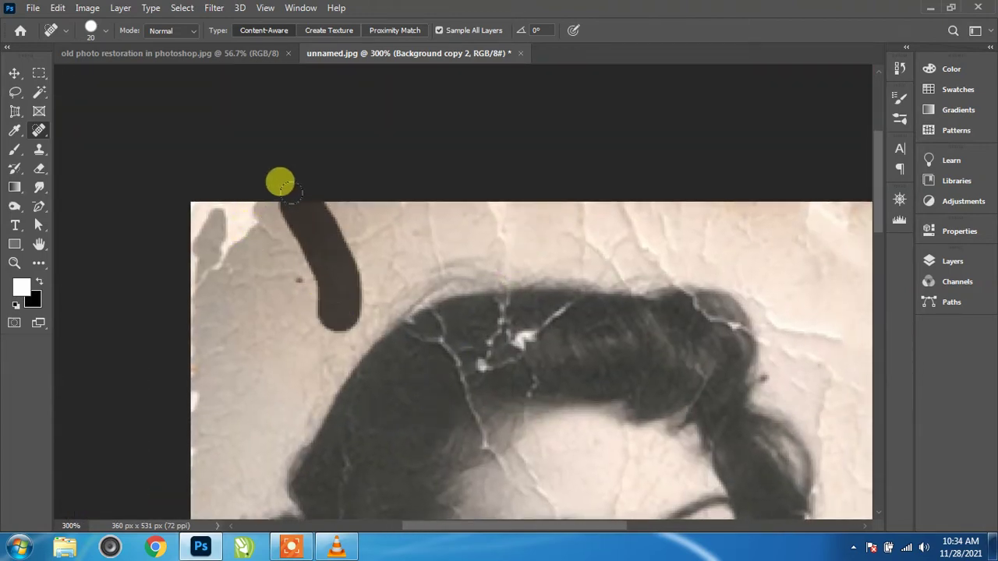
pyautogui.moveTo(347, 234)
pyautogui.mouseDown()
pyautogui.moveTo(394, 209)
pyautogui.moveTo(435, 209)
pyautogui.moveTo(511, 232)
pyautogui.mouseUp()
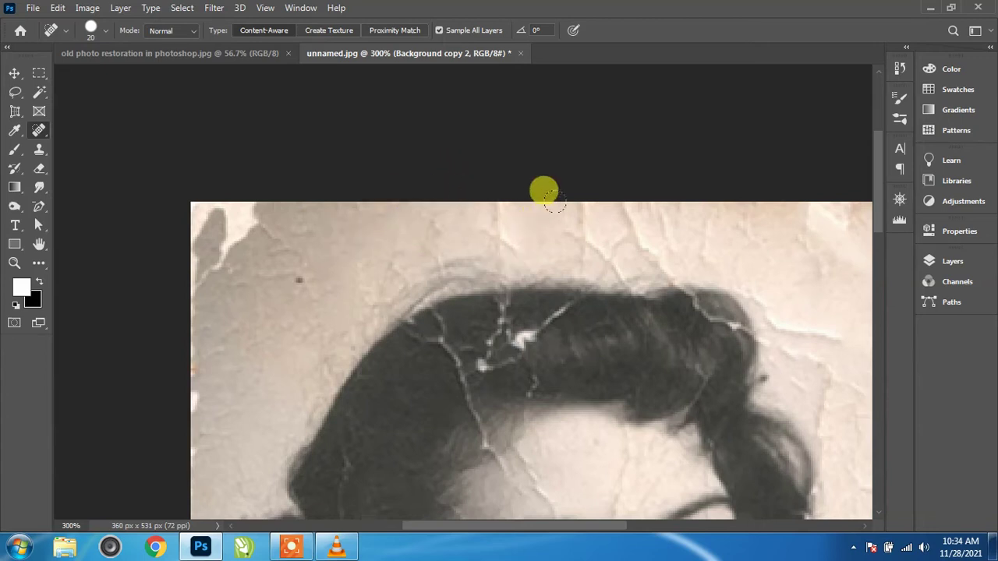
pyautogui.moveTo(553, 201); pyautogui.dragTo(591, 222)
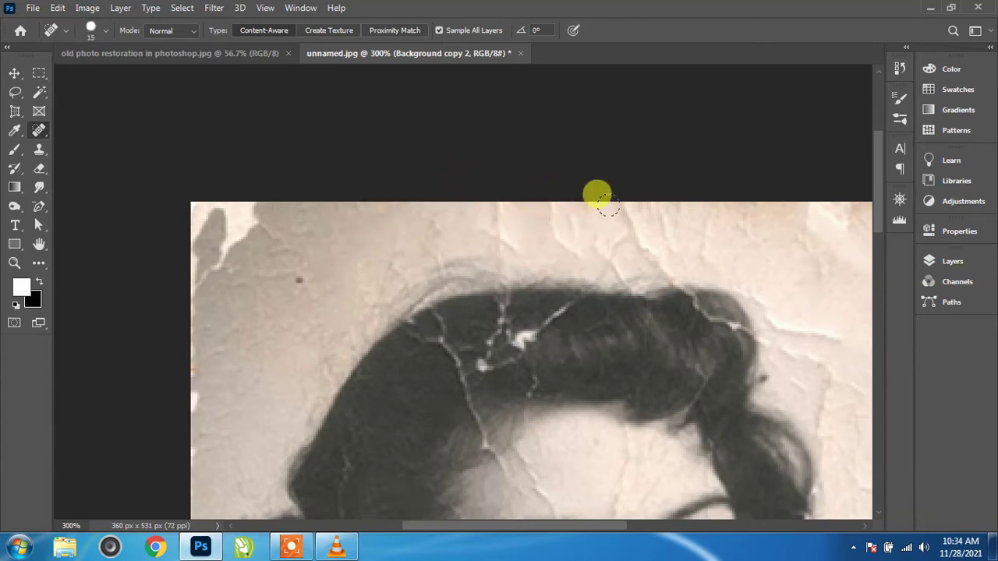
pyautogui.moveTo(632, 233); pyautogui.dragTo(680, 277)
pyautogui.moveTo(666, 211); pyautogui.dragTo(662, 248)
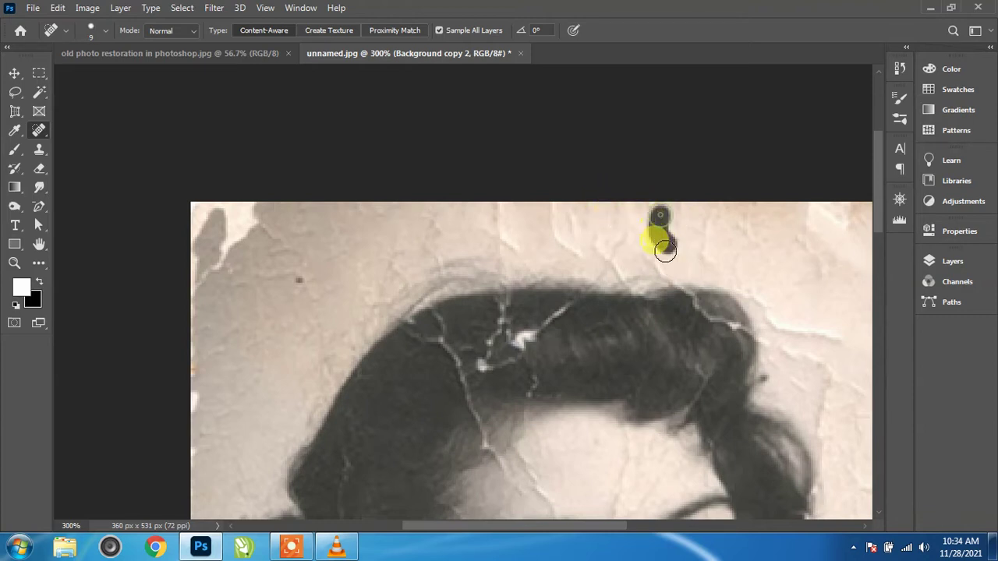
pyautogui.moveTo(595, 250); pyautogui.dragTo(542, 190)
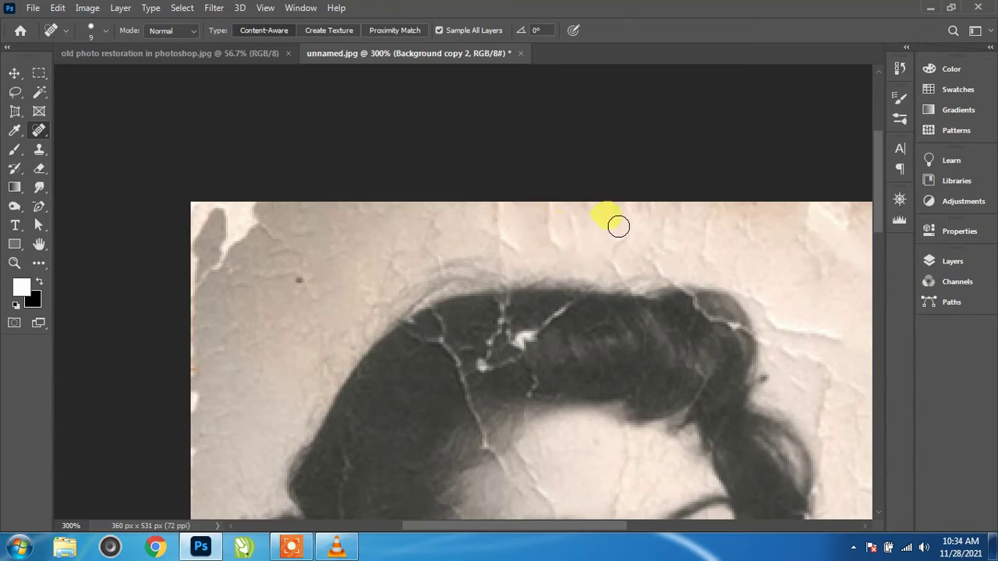
pyautogui.moveTo(662, 274); pyautogui.dragTo(662, 275)
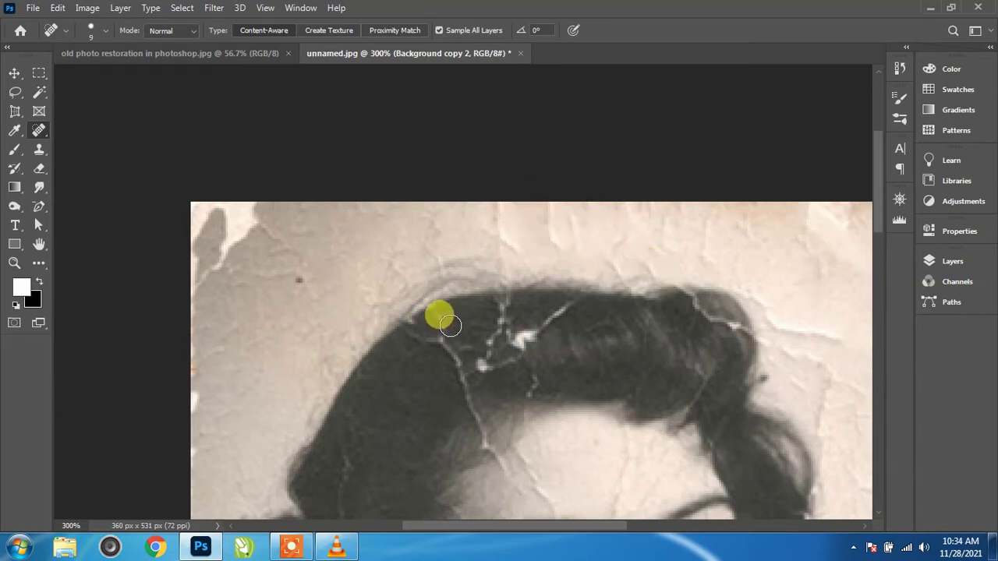
pyautogui.moveTo(496, 191); pyautogui.dragTo(493, 317)
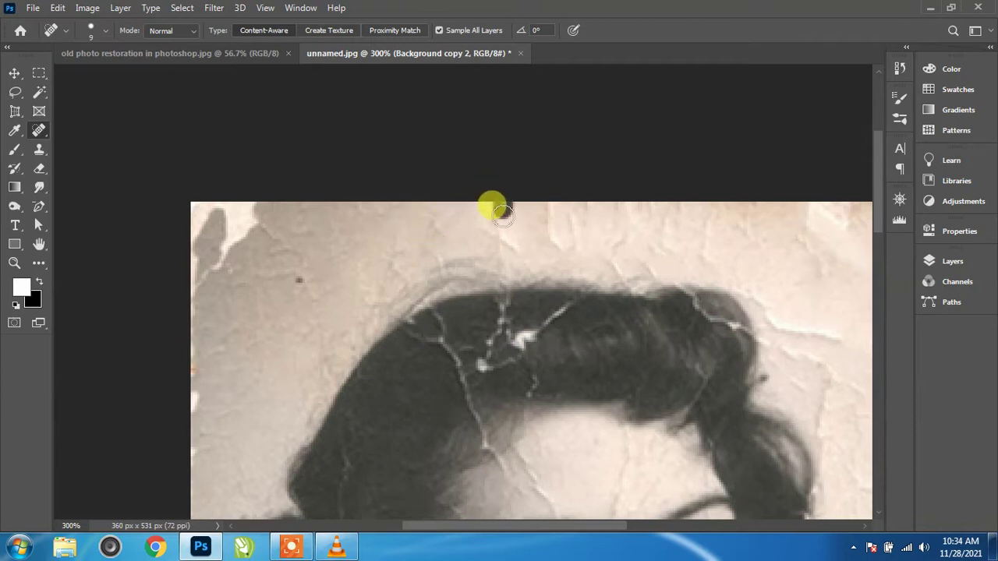
# Step: With a larger brush, heal the pale top-left patches, small specks and left-edge crack
pyautogui.hscroll(-2, 395, 317)
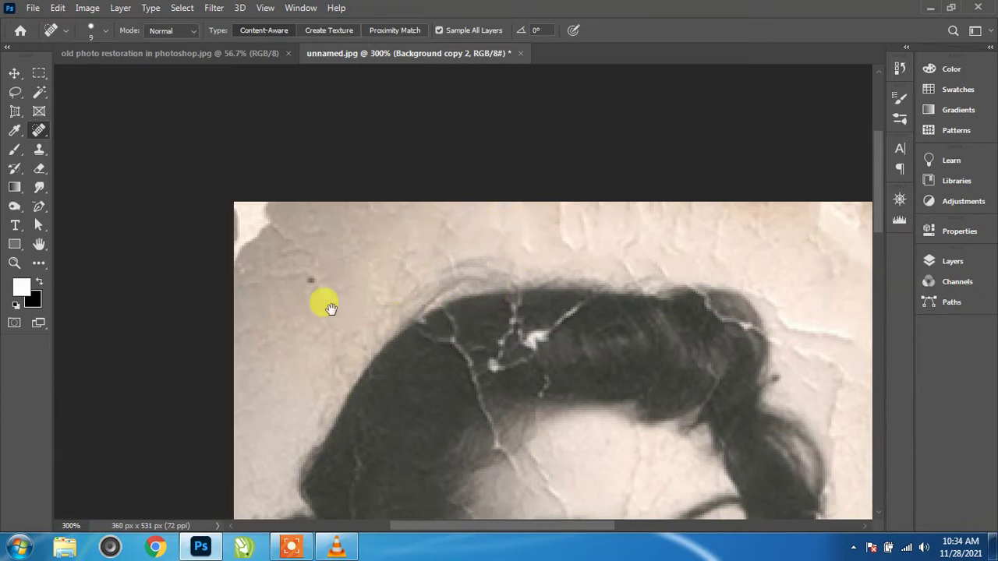
pyautogui.hscroll(-3, 328, 307)
pyautogui.press(']')
pyautogui.moveTo(394, 207); pyautogui.dragTo(300, 257)
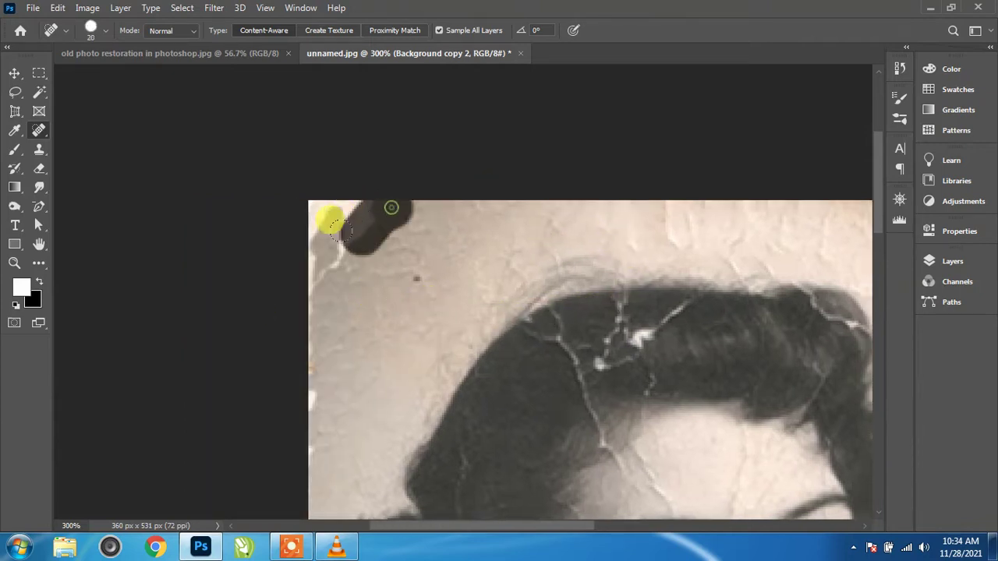
pyautogui.moveTo(328, 221)
pyautogui.mouseDown()
pyautogui.moveTo(305, 187)
pyautogui.moveTo(289, 212)
pyautogui.mouseUp()
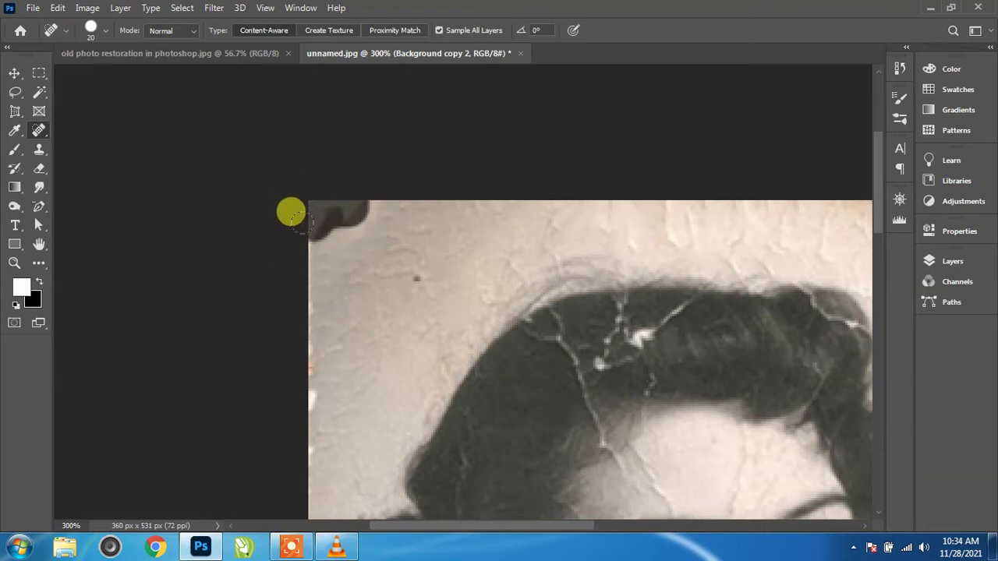
pyautogui.click(412, 270)
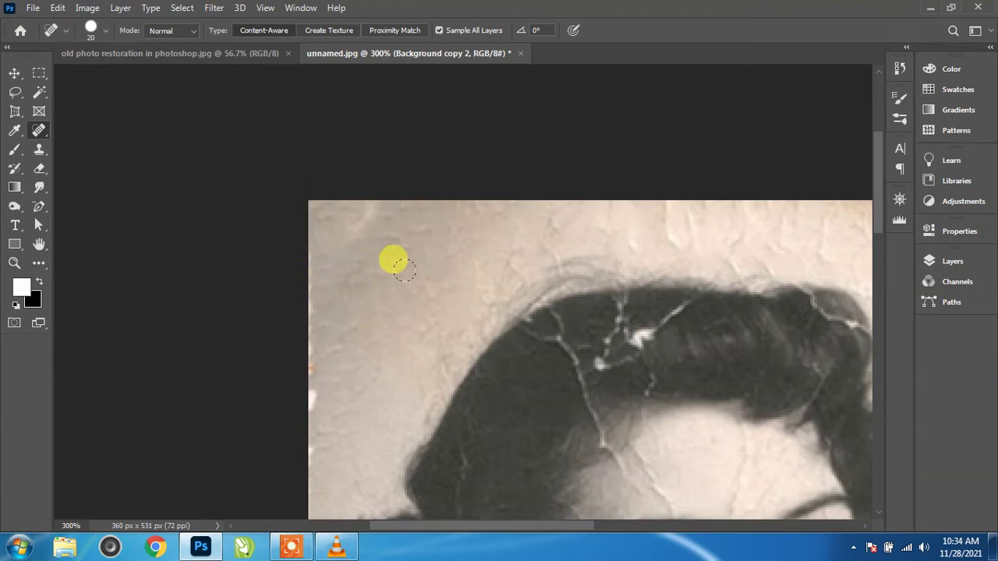
pyautogui.click(416, 232)
pyautogui.click(323, 373)
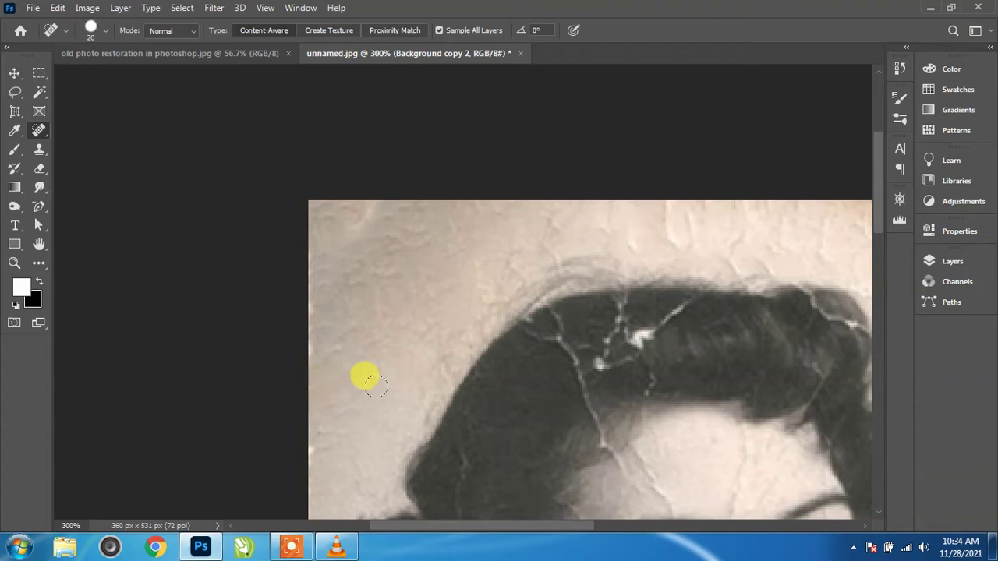
pyautogui.scroll(-5, 390, 305)
pyautogui.scroll(-4, 330, 337)
pyautogui.scroll(-1, 327, 280)
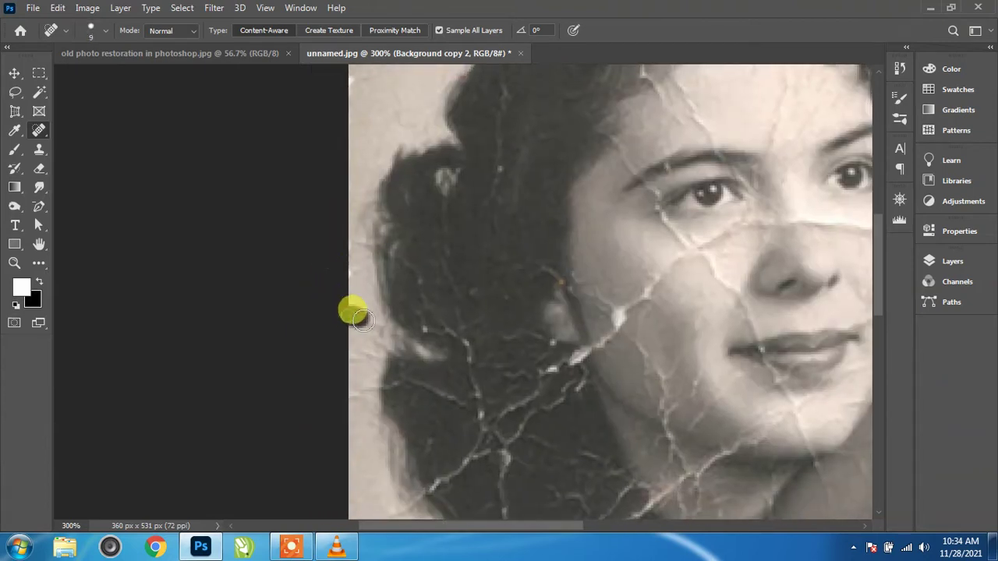
pyautogui.moveTo(376, 327); pyautogui.dragTo(319, 322)
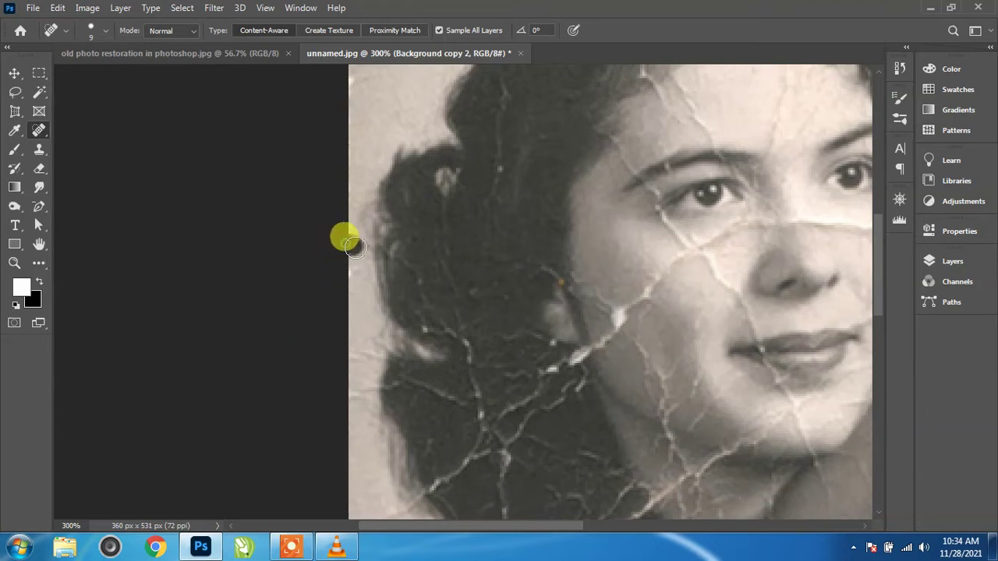
# Step: Heal the background cracks beside the hair and along the shoulder outline
pyautogui.moveTo(341, 296); pyautogui.dragTo(373, 216)
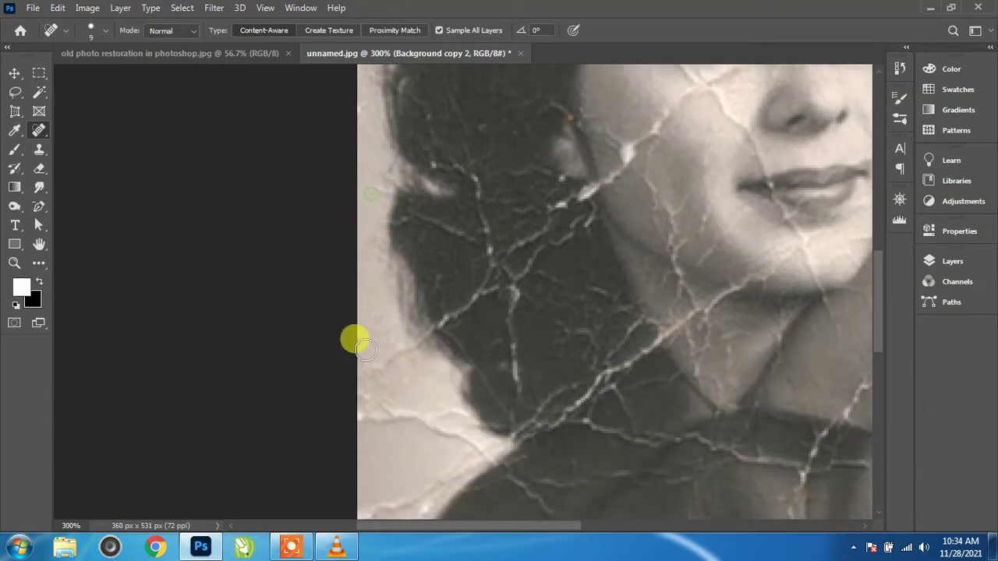
pyautogui.moveTo(361, 354)
pyautogui.mouseDown()
pyautogui.moveTo(373, 273)
pyautogui.moveTo(363, 281)
pyautogui.mouseUp()
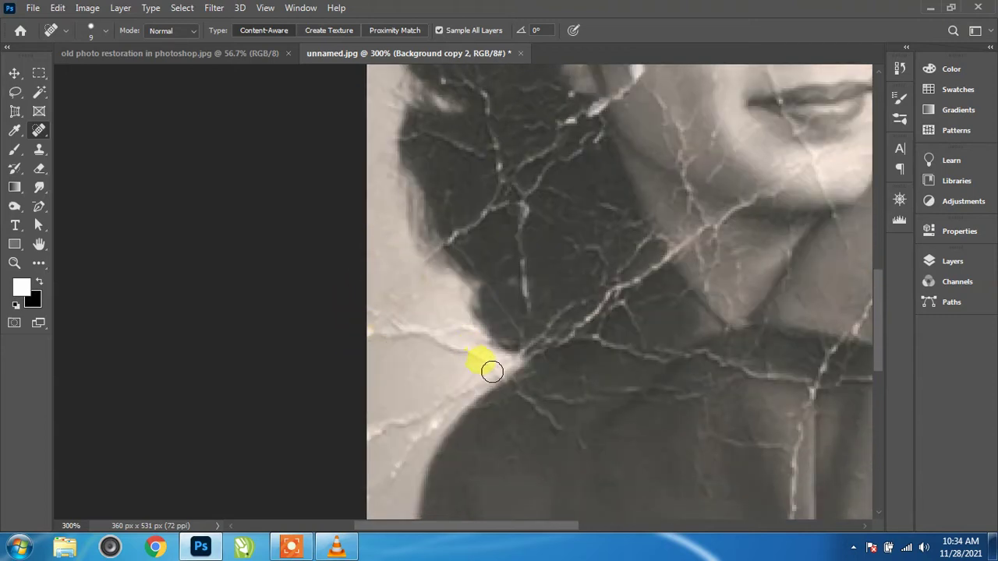
pyautogui.moveTo(461, 349); pyautogui.dragTo(384, 338)
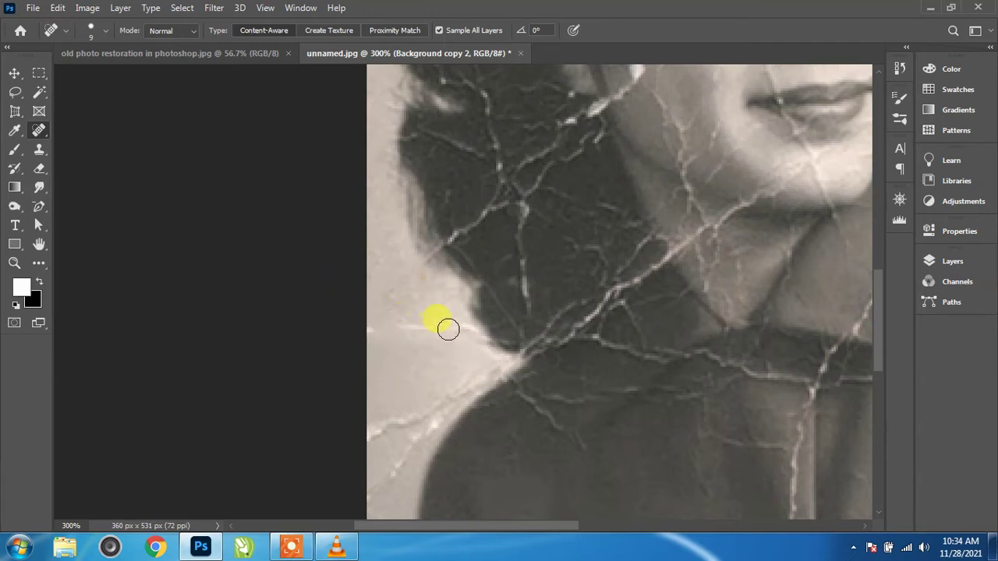
pyautogui.moveTo(471, 334); pyautogui.dragTo(472, 337)
pyautogui.scroll(-3, 439, 311)
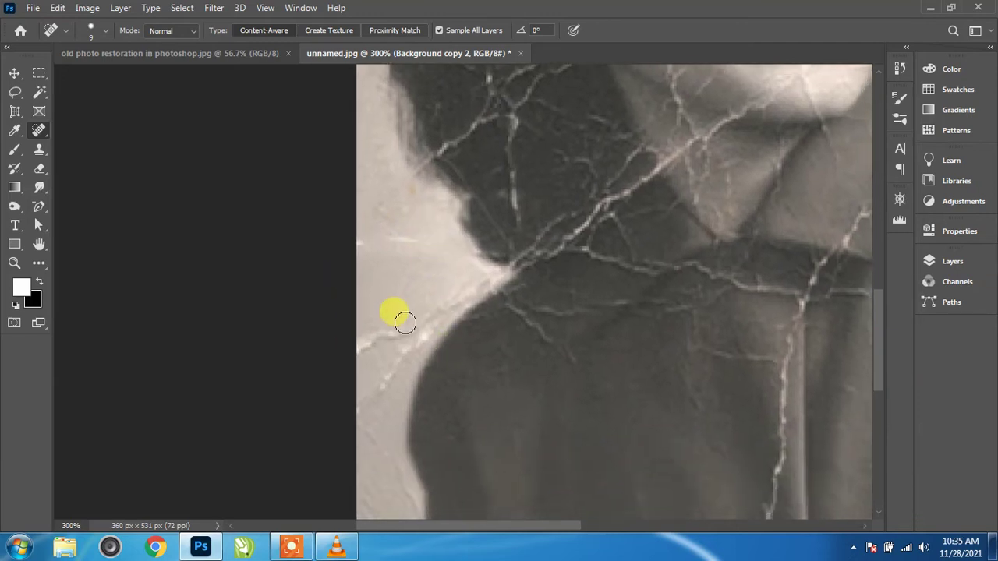
pyautogui.moveTo(473, 290); pyautogui.dragTo(343, 343)
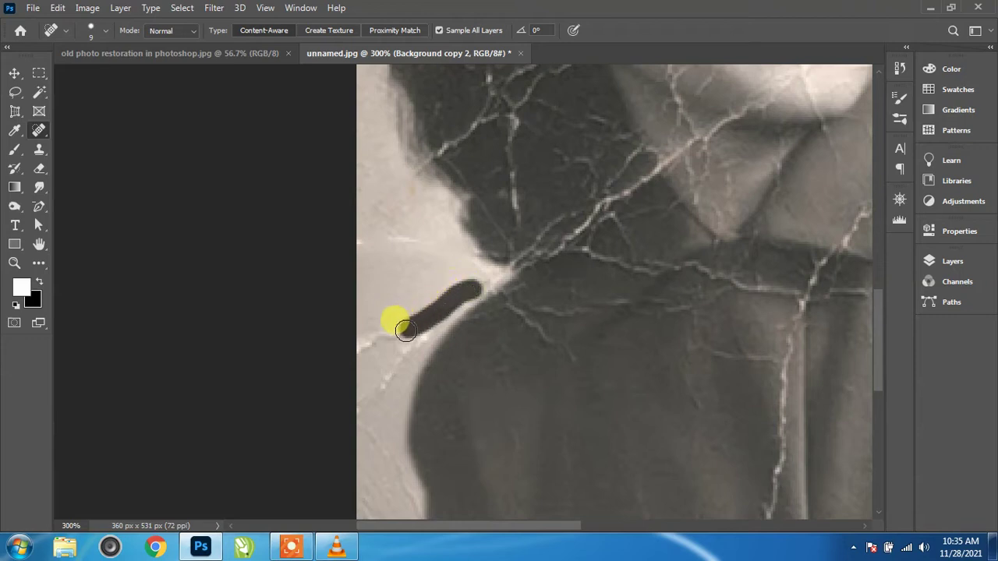
pyautogui.moveTo(425, 318); pyautogui.dragTo(380, 390)
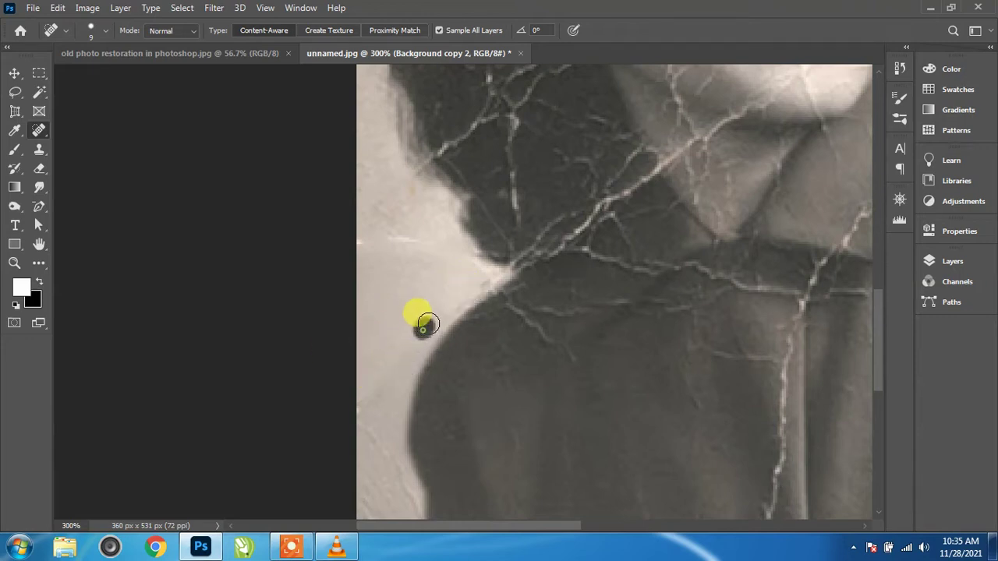
pyautogui.moveTo(445, 294); pyautogui.dragTo(363, 319)
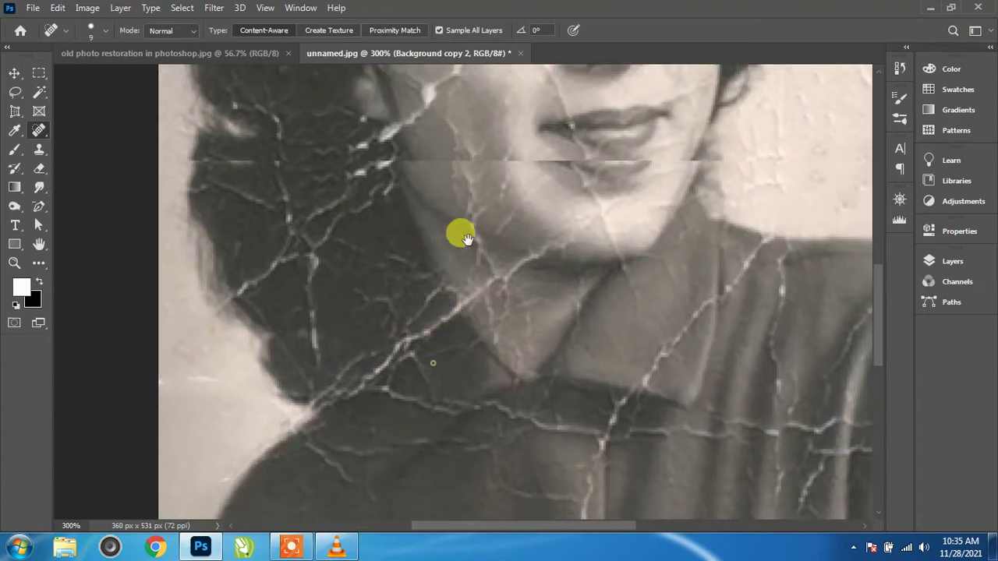
pyautogui.moveTo(468, 240); pyautogui.dragTo(526, 78)
pyautogui.moveTo(401, 406)
pyautogui.mouseDown()
pyautogui.moveTo(445, 290)
pyautogui.moveTo(452, 299)
pyautogui.mouseUp()
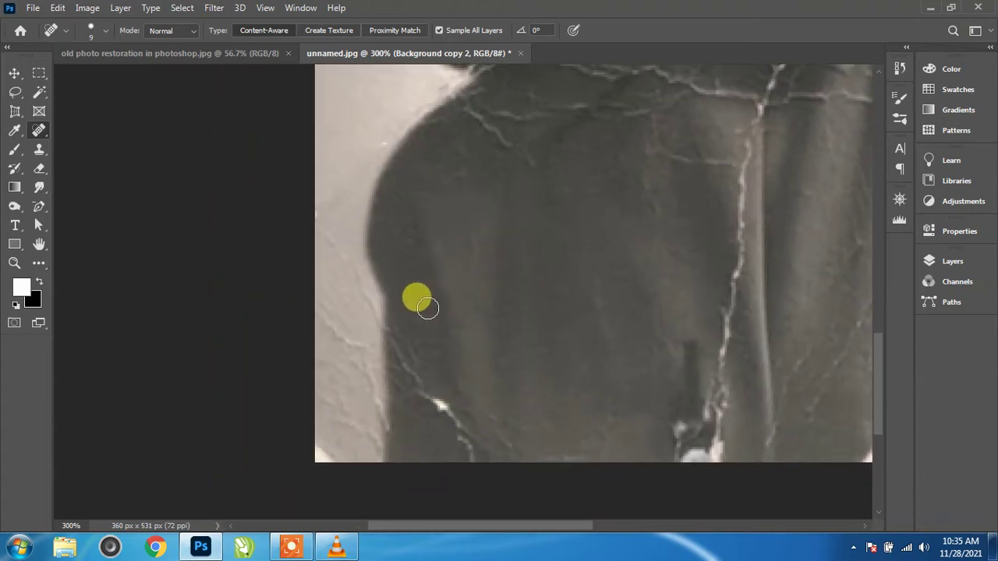
# Step: Heal the cracks down the left edge by the shoulder, then fit the photo to the window
pyautogui.press(']')
pyautogui.moveTo(314, 230)
pyautogui.mouseDown()
pyautogui.moveTo(359, 278)
pyautogui.moveTo(338, 328)
pyautogui.moveTo(371, 415)
pyautogui.mouseUp()
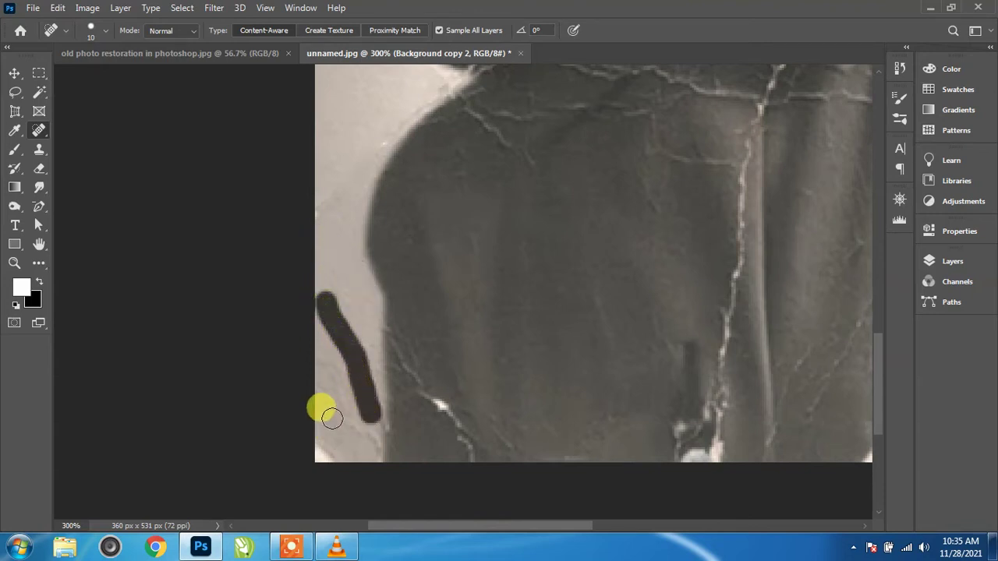
pyautogui.moveTo(300, 380); pyautogui.dragTo(346, 477)
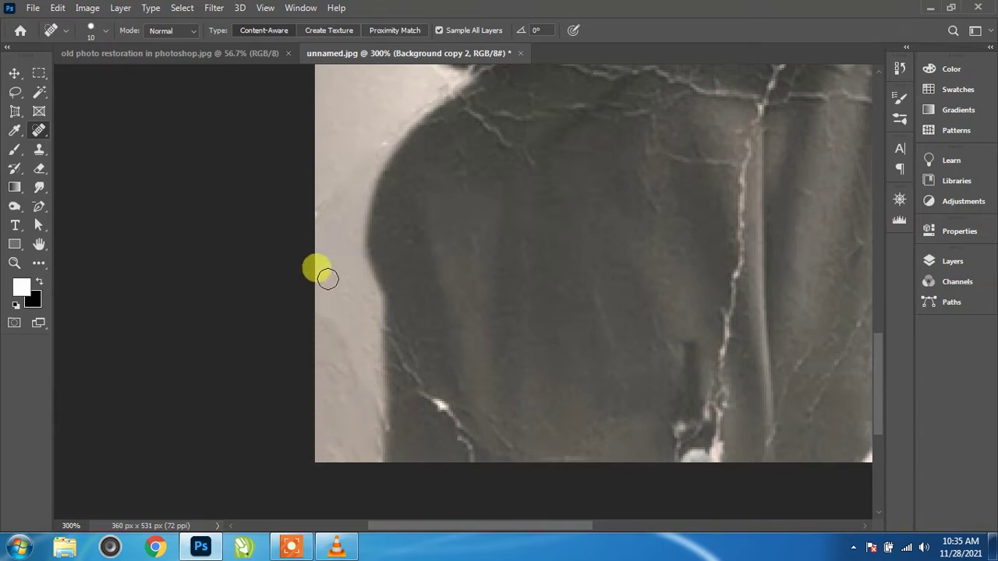
pyautogui.moveTo(328, 273); pyautogui.dragTo(337, 294)
pyautogui.moveTo(466, 237); pyautogui.dragTo(386, 363)
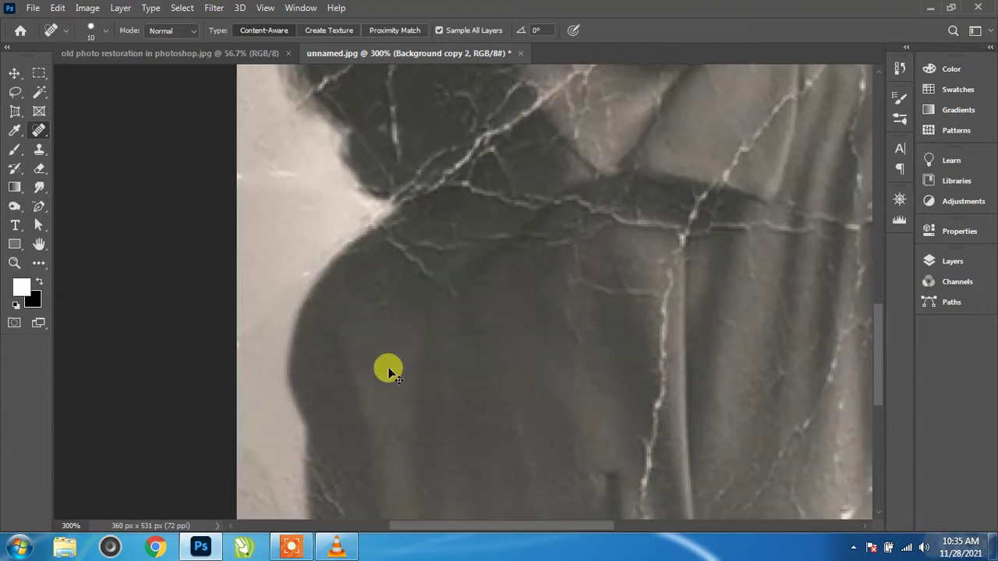
pyautogui.hotkey('ctrl', '0')
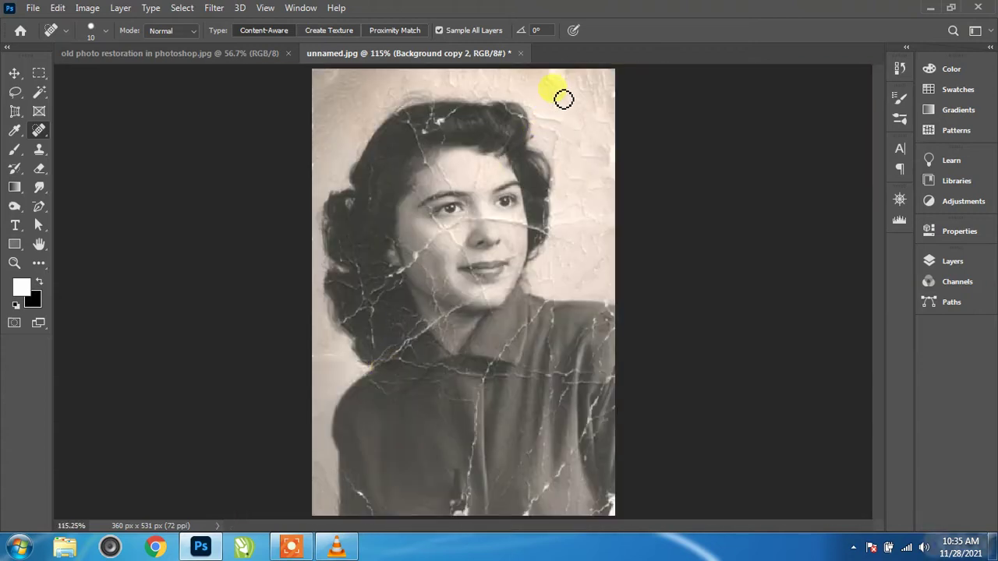
# Step: Heal the remaining cracks along the top edge and top-right corner, then show Image > Adjustments
pyautogui.moveTo(586, 98)
pyautogui.mouseDown()
pyautogui.moveTo(597, 105)
pyautogui.moveTo(606, 66)
pyautogui.mouseUp()
pyautogui.click(601, 94)
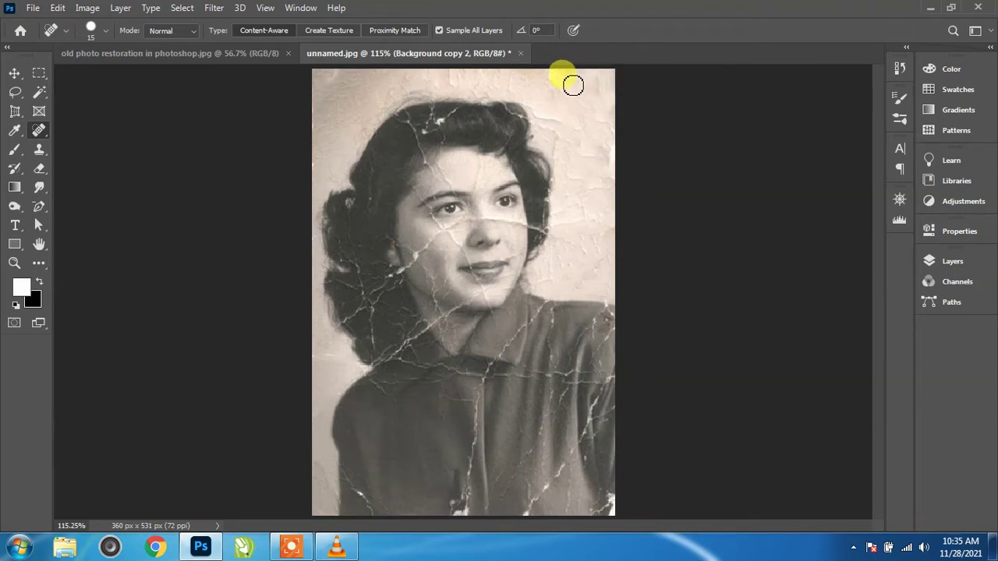
pyautogui.moveTo(559, 70); pyautogui.dragTo(630, 75)
pyautogui.click(385, 77)
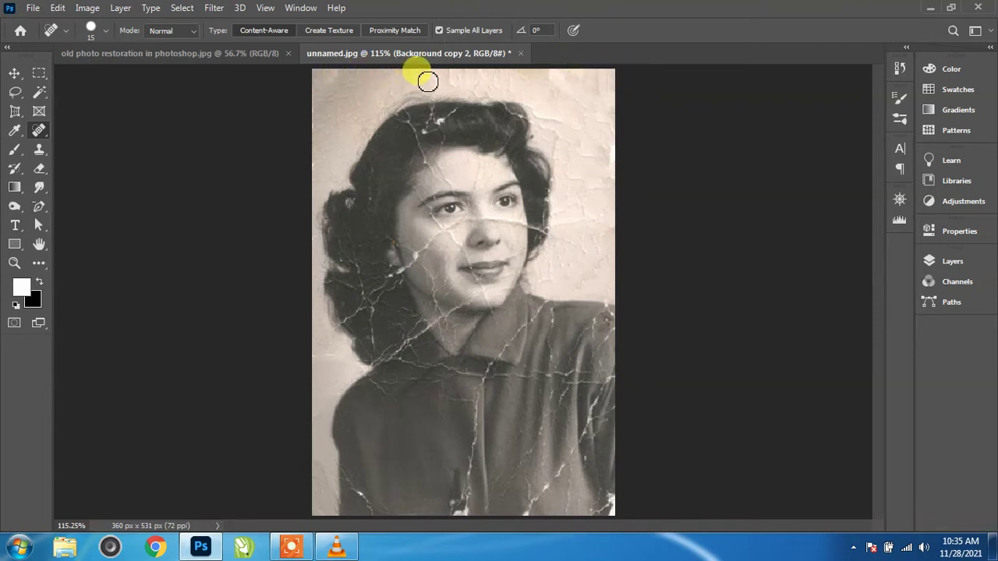
pyautogui.moveTo(428, 79); pyautogui.dragTo(433, 81)
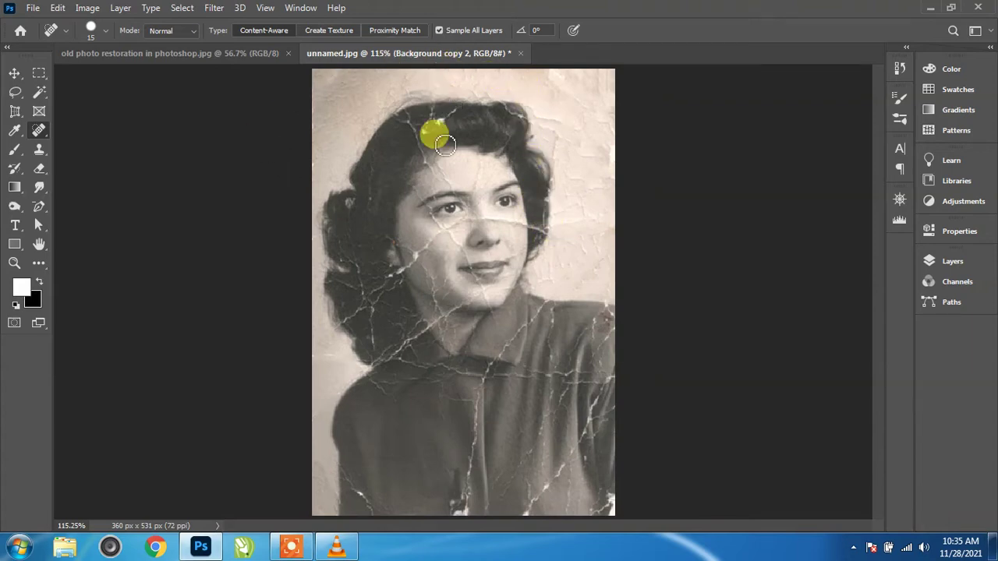
pyautogui.click(89, 8)
pyautogui.moveTo(110, 46)
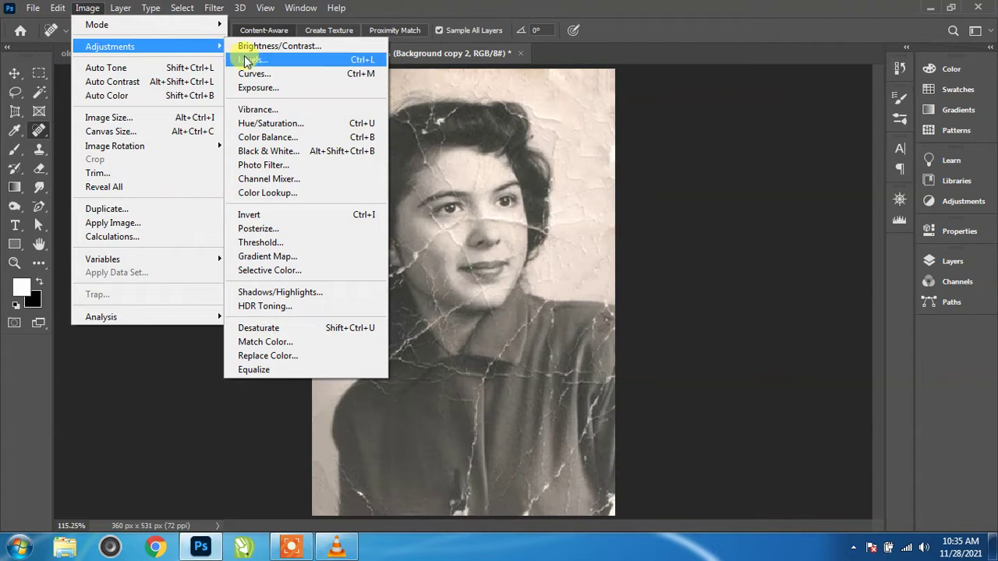
# Step: Apply Levels with the black input slider raised to 45
pyautogui.click(246, 60)
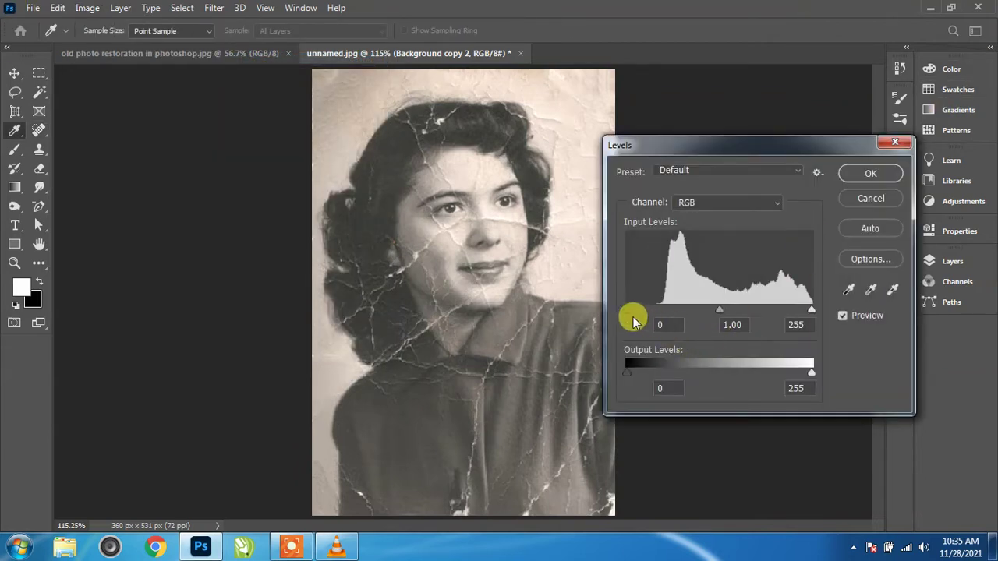
pyautogui.moveTo(628, 315); pyautogui.dragTo(654, 315)
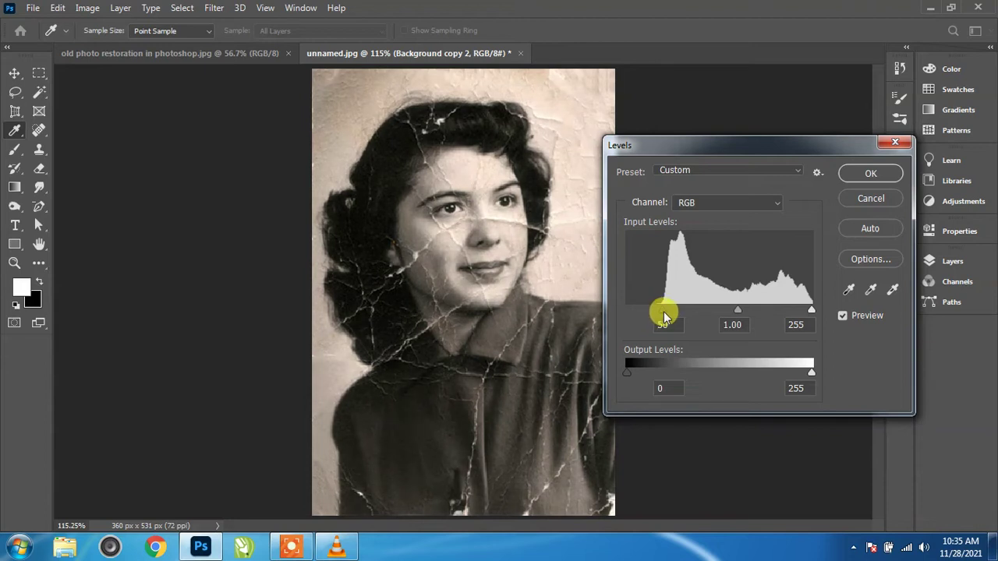
pyautogui.moveTo(661, 311); pyautogui.dragTo(660, 310)
pyautogui.click(890, 176)
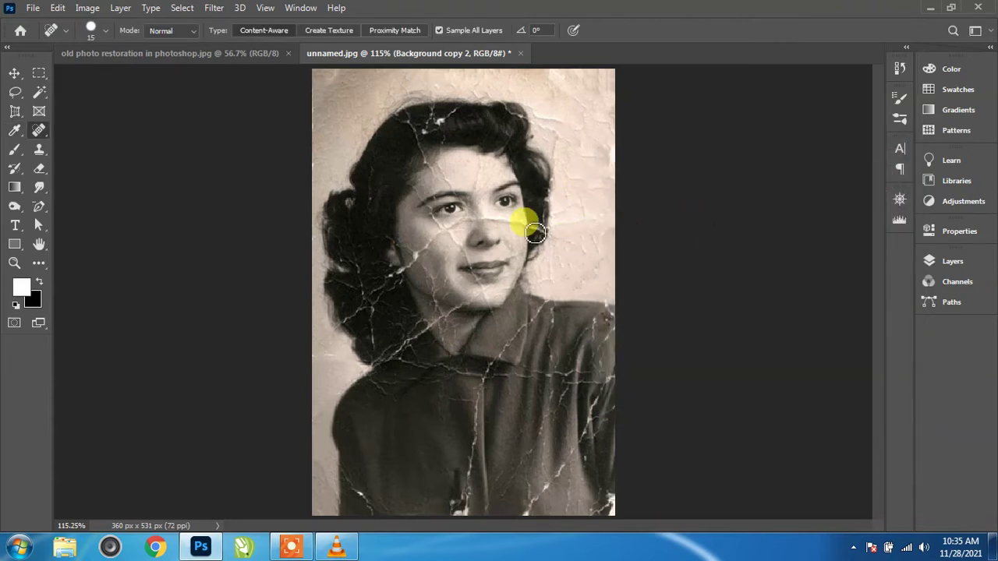
# Step: Zoom in to 400% and heal the forehead crack up to the loop at the hairline
pyautogui.scroll(5, 530, 230)
pyautogui.scroll(1, 457, 167)
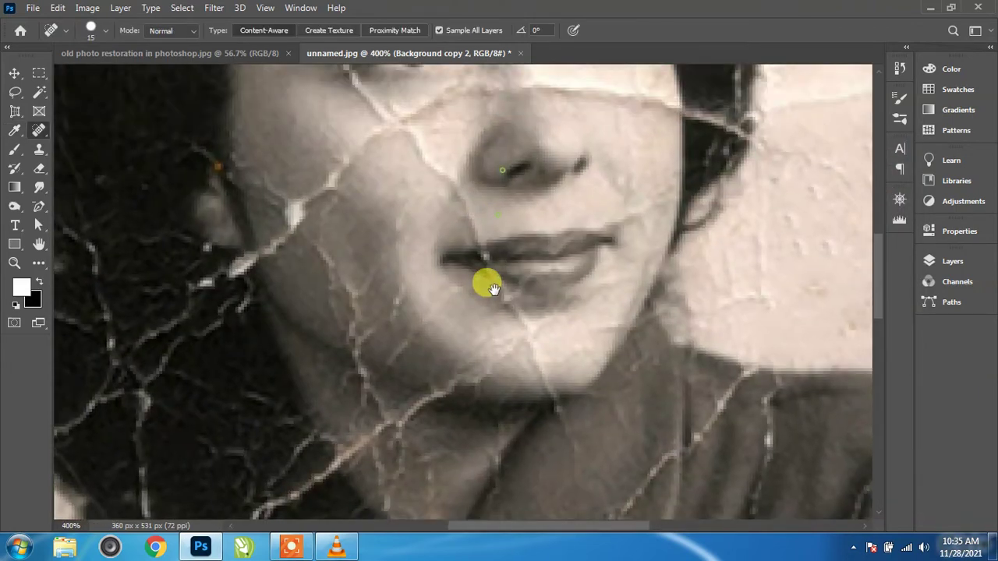
pyautogui.scroll(2, 486, 281)
pyautogui.scroll(3, 430, 223)
pyautogui.scroll(2, 461, 351)
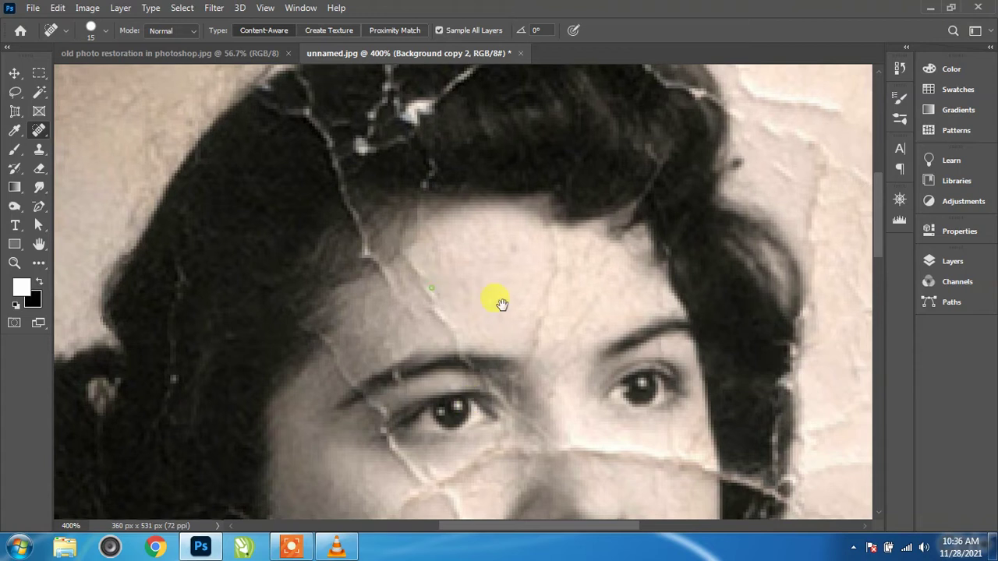
pyautogui.hscroll(-2, 502, 301)
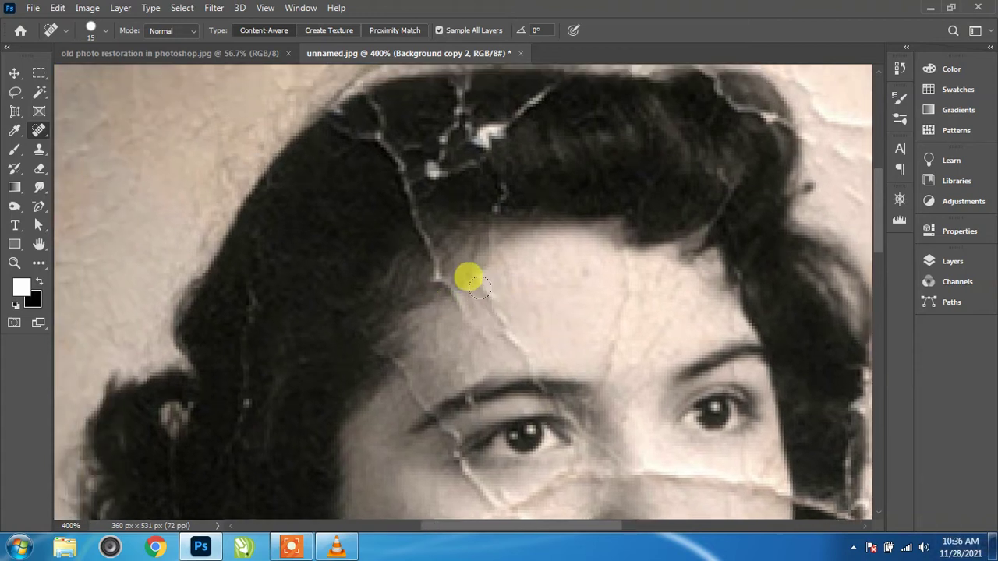
pyautogui.moveTo(481, 290); pyautogui.dragTo(523, 360)
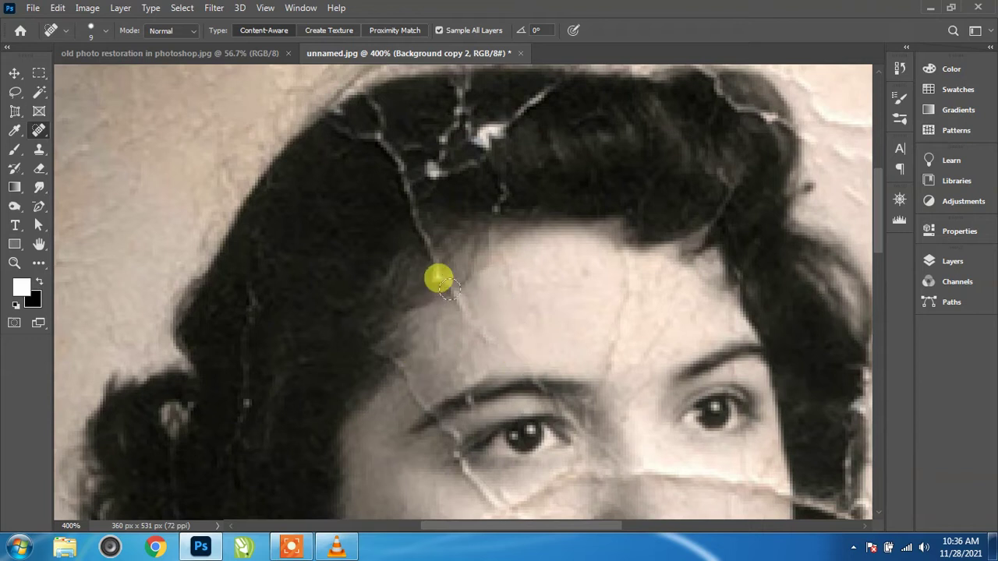
pyautogui.moveTo(437, 278); pyautogui.dragTo(476, 331)
pyautogui.moveTo(434, 269); pyautogui.dragTo(374, 138)
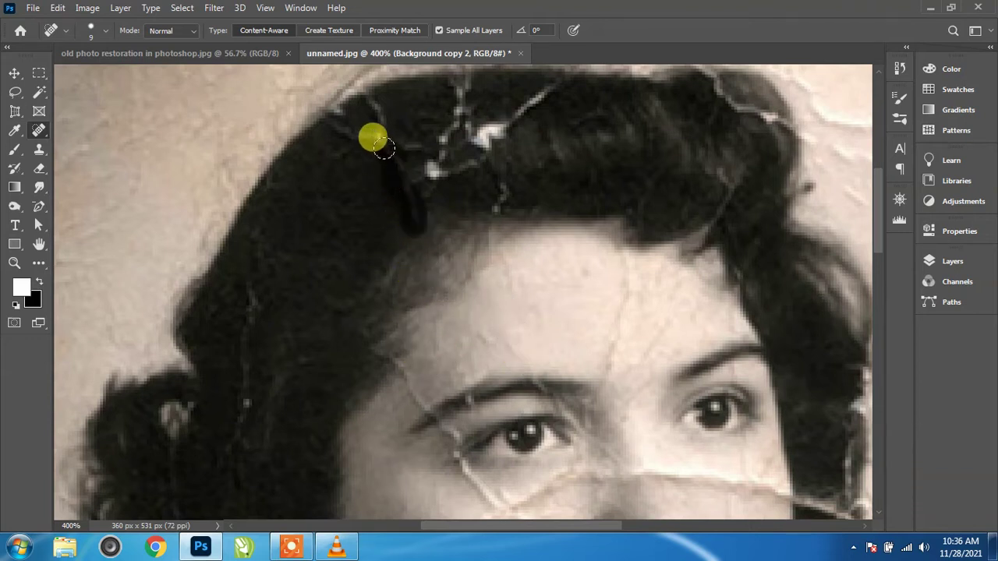
pyautogui.moveTo(365, 94)
pyautogui.mouseDown()
pyautogui.moveTo(363, 124)
pyautogui.moveTo(318, 105)
pyautogui.mouseUp()
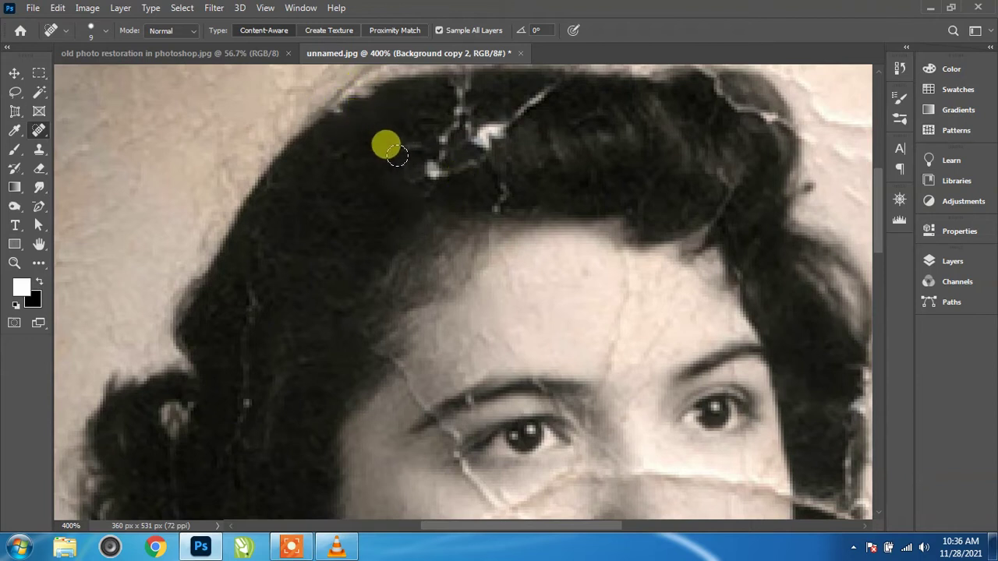
# Step: Heal the cracks and white streak across the top of the hair
pyautogui.moveTo(385, 145)
pyautogui.mouseDown()
pyautogui.moveTo(477, 161)
pyautogui.moveTo(520, 125)
pyautogui.moveTo(481, 178)
pyautogui.mouseUp()
pyautogui.scroll(3, 400, 253)
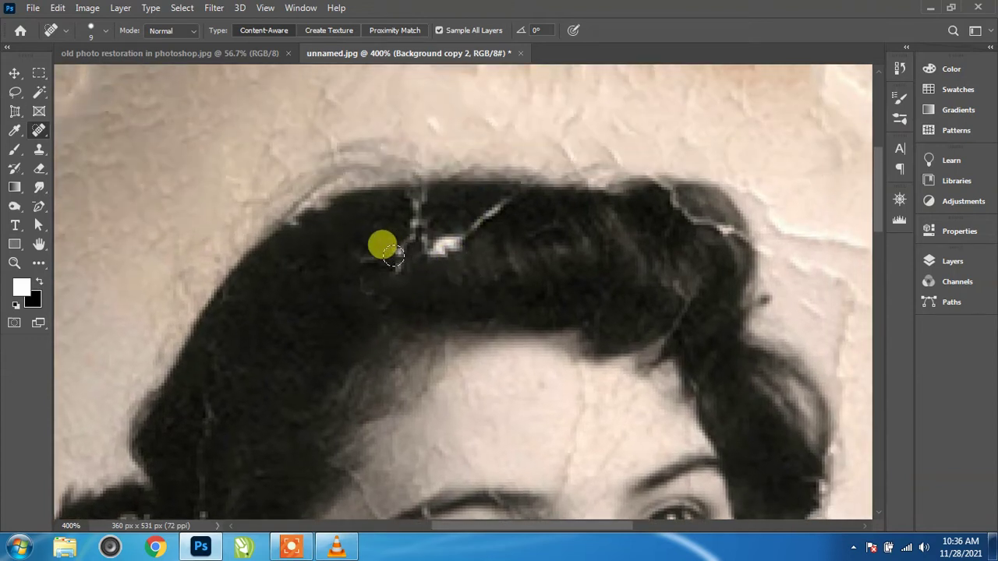
pyautogui.moveTo(393, 255)
pyautogui.mouseDown()
pyautogui.moveTo(422, 214)
pyautogui.moveTo(427, 244)
pyautogui.moveTo(499, 197)
pyautogui.mouseUp()
pyautogui.moveTo(501, 238)
pyautogui.mouseDown()
pyautogui.moveTo(464, 226)
pyautogui.moveTo(584, 102)
pyautogui.mouseUp()
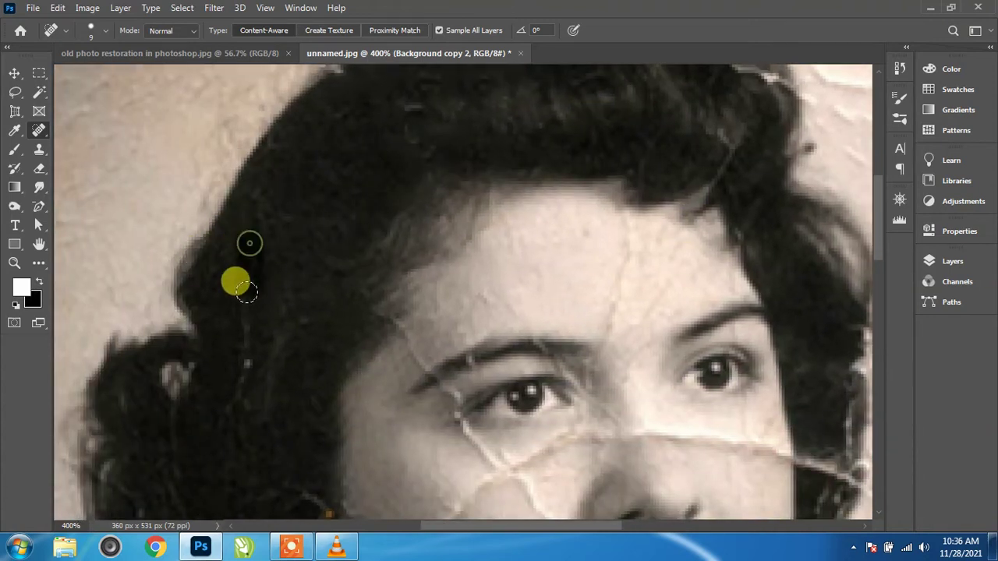
pyautogui.moveTo(246, 290)
pyautogui.mouseDown()
pyautogui.moveTo(223, 374)
pyautogui.moveTo(308, 205)
pyautogui.moveTo(337, 203)
pyautogui.mouseUp()
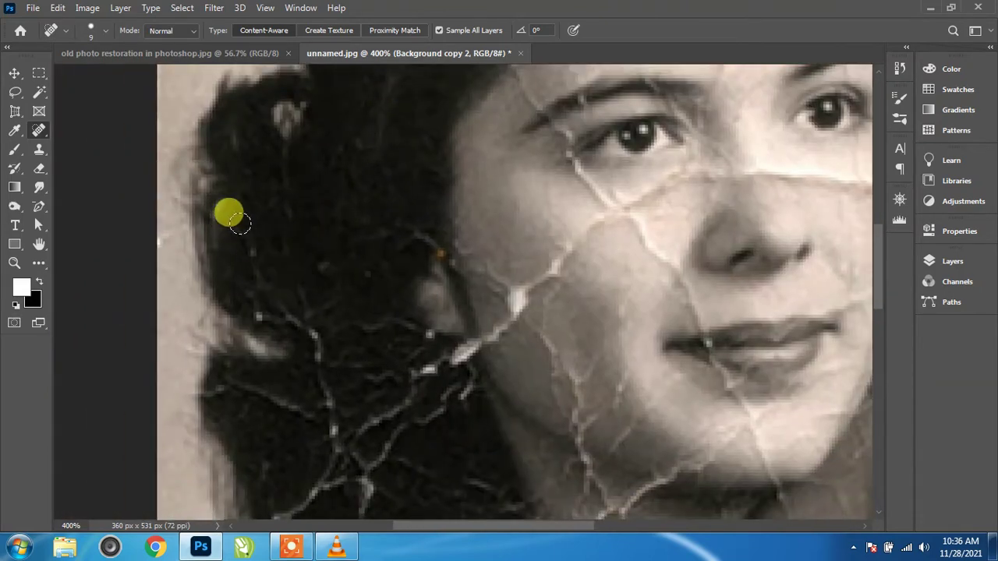
# Step: Heal the white specks and crack lines in the dark hair beside the ear, cheek and jaw
pyautogui.moveTo(239, 223)
pyautogui.mouseDown()
pyautogui.moveTo(259, 292)
pyautogui.moveTo(326, 396)
pyautogui.mouseUp()
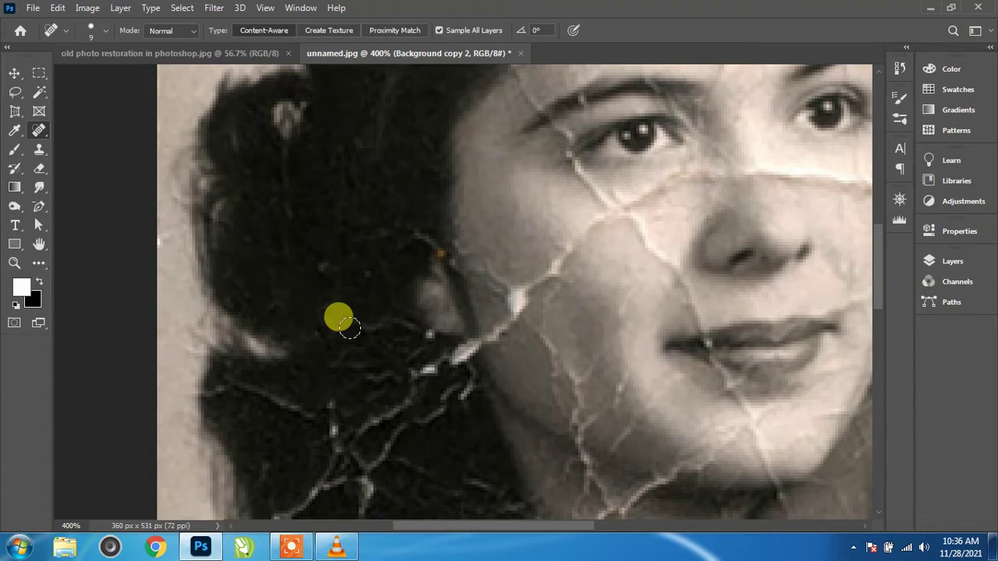
pyautogui.moveTo(349, 327)
pyautogui.mouseDown()
pyautogui.moveTo(306, 415)
pyautogui.moveTo(266, 396)
pyautogui.mouseUp()
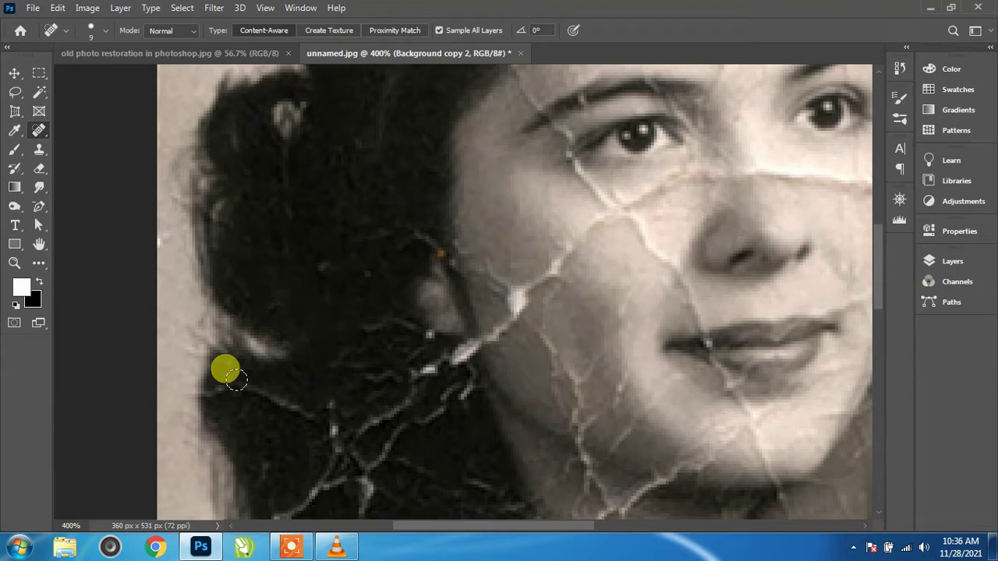
pyautogui.moveTo(237, 378)
pyautogui.mouseDown()
pyautogui.moveTo(356, 368)
pyautogui.moveTo(361, 306)
pyautogui.moveTo(390, 351)
pyautogui.mouseUp()
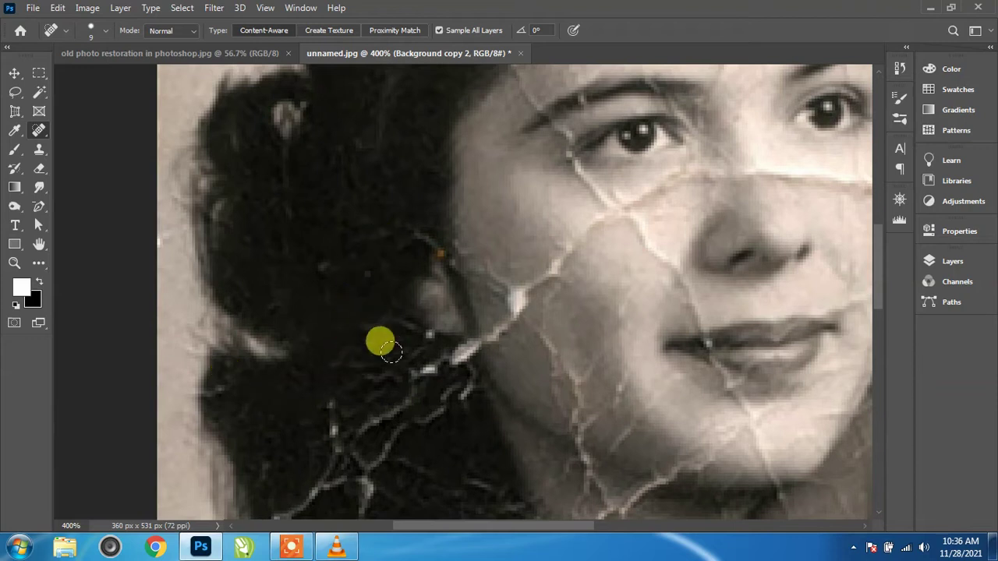
pyautogui.scroll(-2, 392, 359)
pyautogui.scroll(-2, 385, 279)
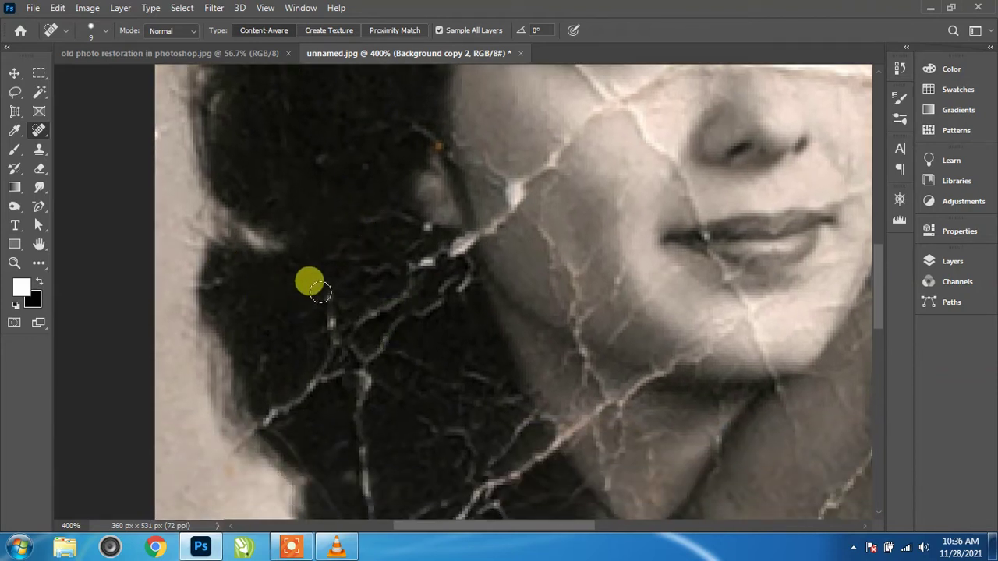
pyautogui.moveTo(324, 319)
pyautogui.mouseDown()
pyautogui.moveTo(271, 415)
pyautogui.moveTo(292, 426)
pyautogui.moveTo(337, 405)
pyautogui.moveTo(362, 373)
pyautogui.mouseUp()
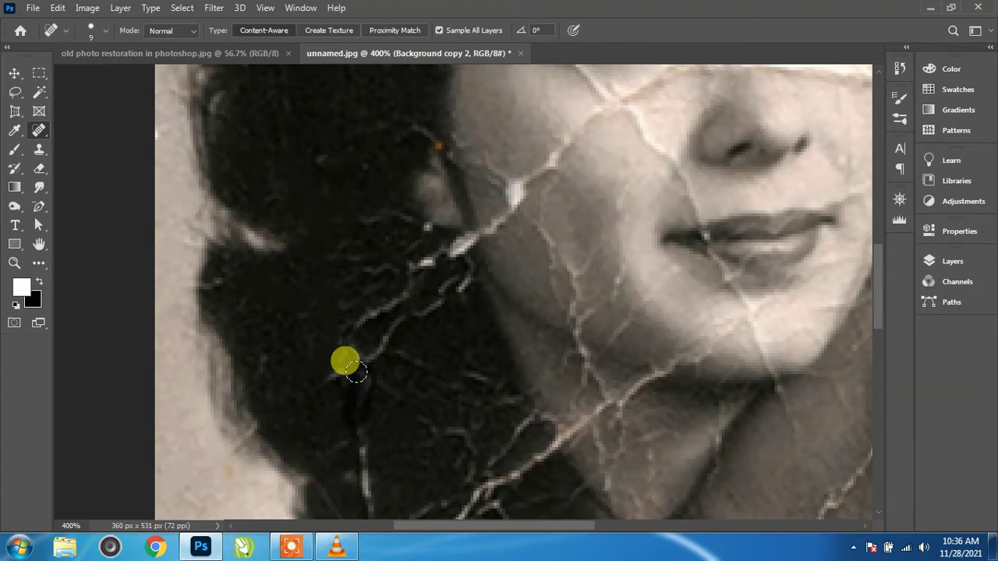
pyautogui.moveTo(355, 372); pyautogui.dragTo(352, 366)
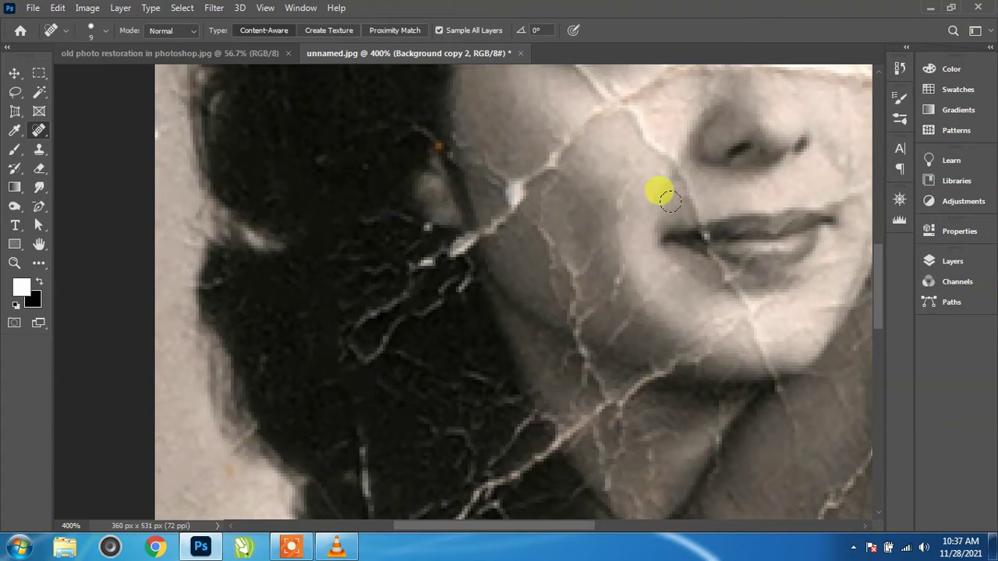
pyautogui.moveTo(671, 202); pyautogui.dragTo(620, 268)
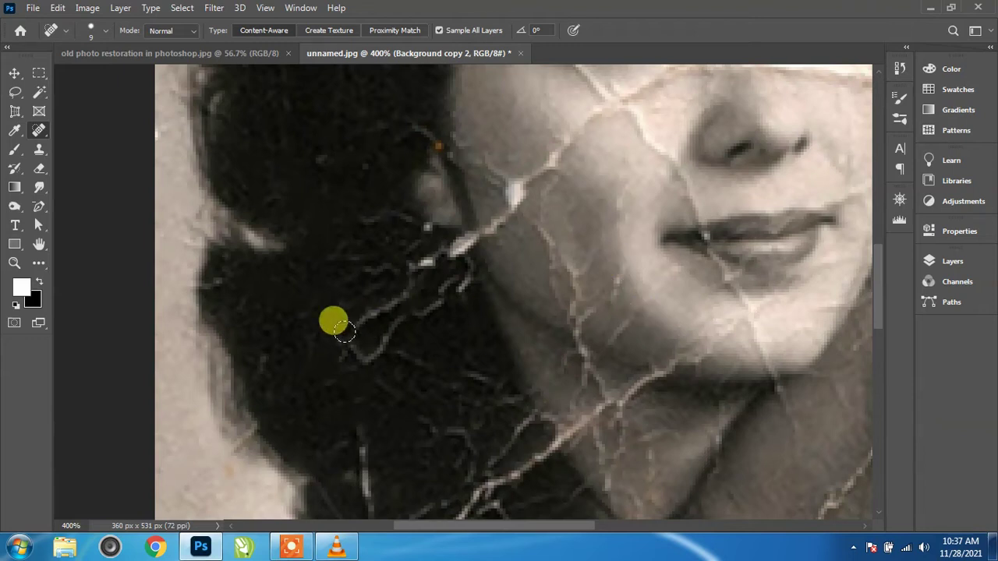
pyautogui.moveTo(344, 339)
pyautogui.mouseDown()
pyautogui.moveTo(355, 266)
pyautogui.moveTo(356, 361)
pyautogui.moveTo(400, 312)
pyautogui.moveTo(450, 281)
pyautogui.moveTo(443, 251)
pyautogui.mouseUp()
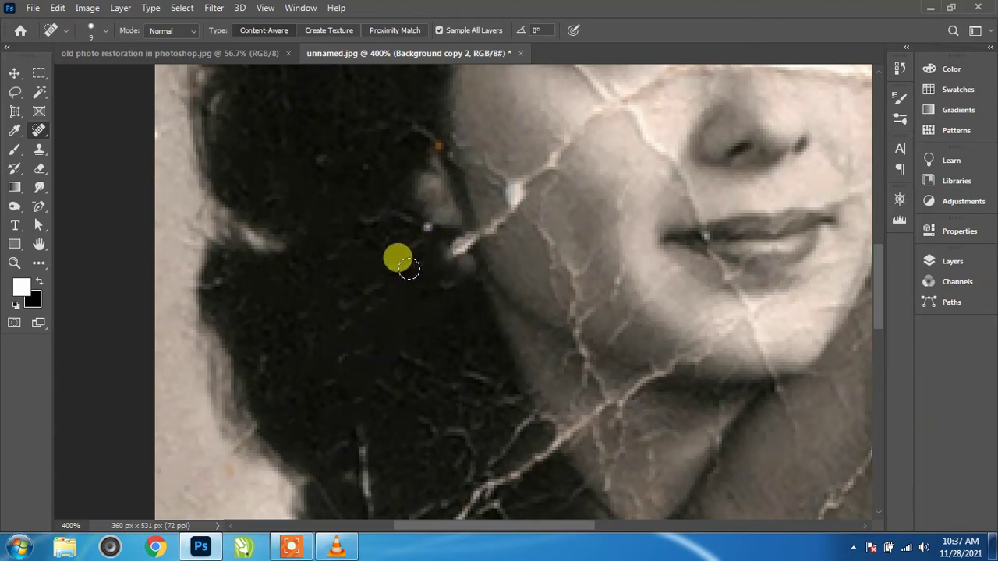
pyautogui.moveTo(390, 390); pyautogui.dragTo(404, 227)
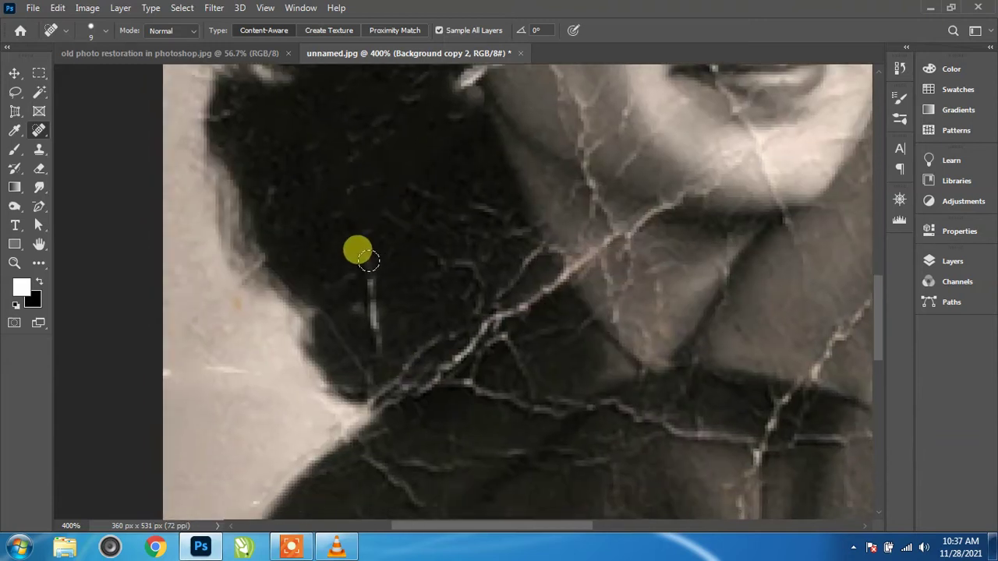
# Step: Heal the vertical cracks in the lower hair and the cracks below the chin near the collar
pyautogui.moveTo(367, 260)
pyautogui.mouseDown()
pyautogui.moveTo(363, 303)
pyautogui.moveTo(378, 343)
pyautogui.mouseUp()
pyautogui.moveTo(430, 257)
pyautogui.mouseDown()
pyautogui.moveTo(468, 287)
pyautogui.moveTo(516, 260)
pyautogui.moveTo(486, 278)
pyautogui.moveTo(426, 383)
pyautogui.mouseUp()
pyautogui.click(455, 340)
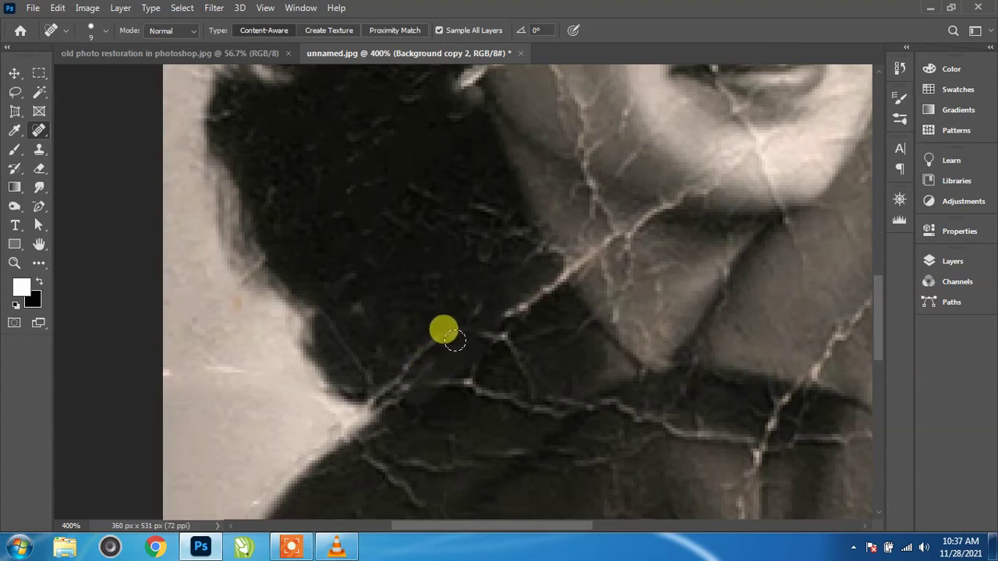
pyautogui.moveTo(454, 331)
pyautogui.mouseDown()
pyautogui.moveTo(382, 367)
pyautogui.moveTo(393, 375)
pyautogui.mouseUp()
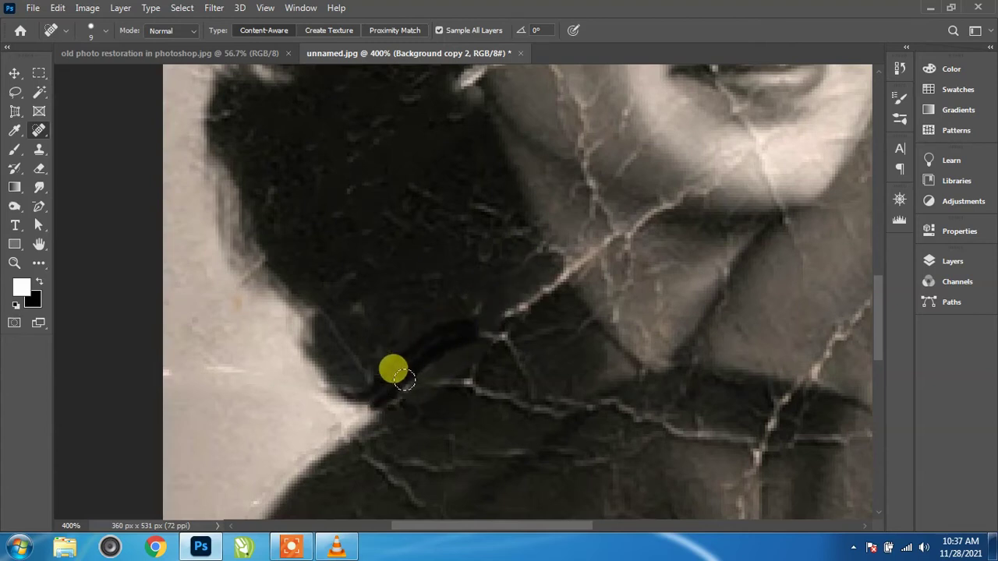
pyautogui.click(485, 340)
pyautogui.moveTo(505, 344)
pyautogui.mouseDown()
pyautogui.moveTo(524, 382)
pyautogui.moveTo(479, 399)
pyautogui.moveTo(435, 378)
pyautogui.moveTo(568, 407)
pyautogui.moveTo(542, 431)
pyautogui.moveTo(468, 439)
pyautogui.mouseUp()
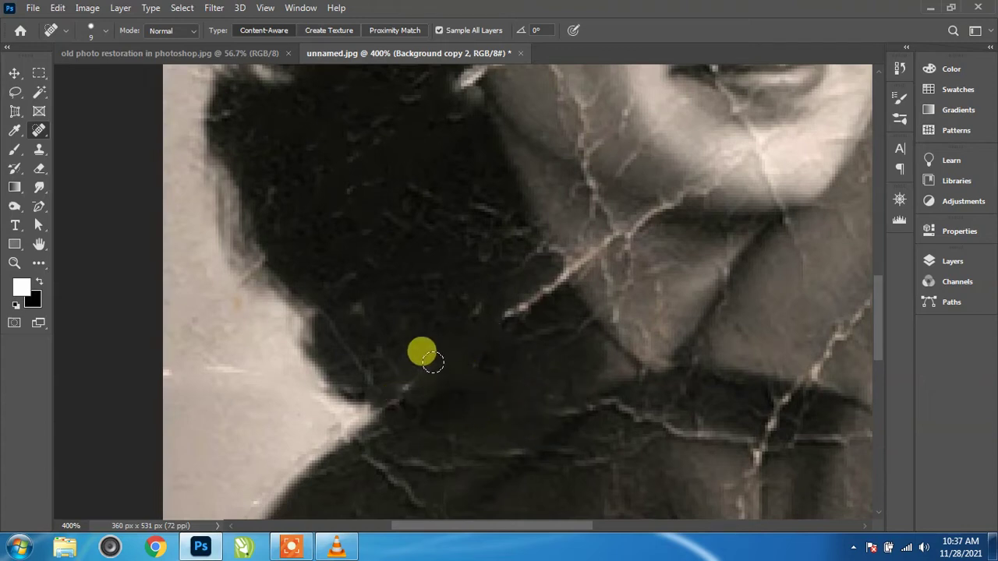
pyautogui.moveTo(439, 352); pyautogui.dragTo(390, 383)
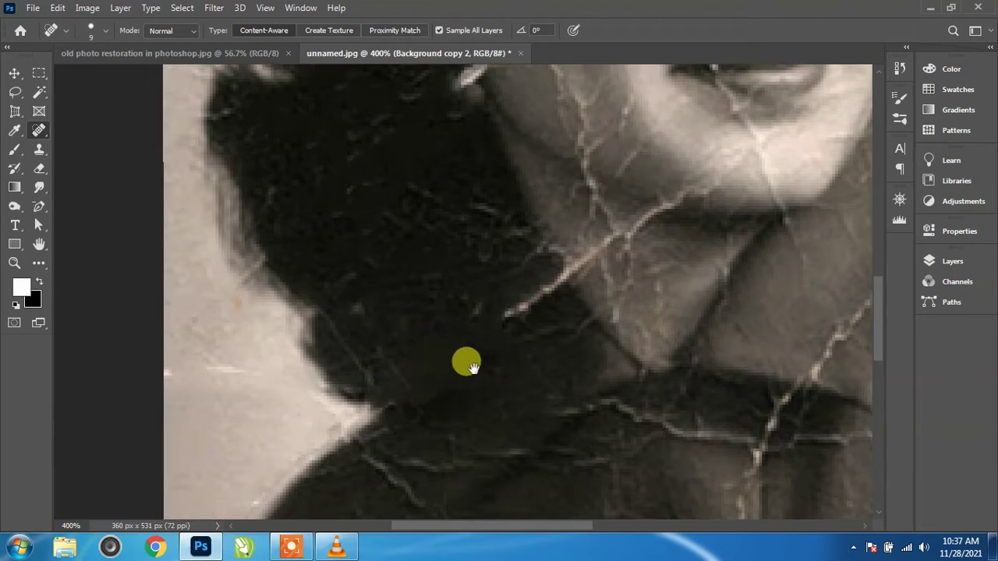
# Step: Heal the cracks along the collar and across the dark shoulder
pyautogui.moveTo(465, 361); pyautogui.dragTo(389, 260)
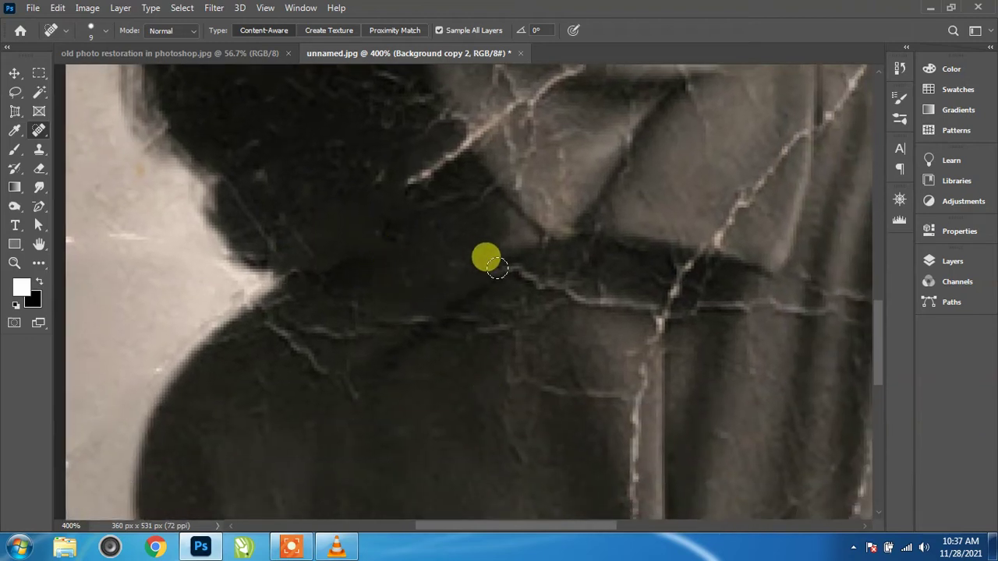
pyautogui.moveTo(508, 271); pyautogui.dragTo(630, 301)
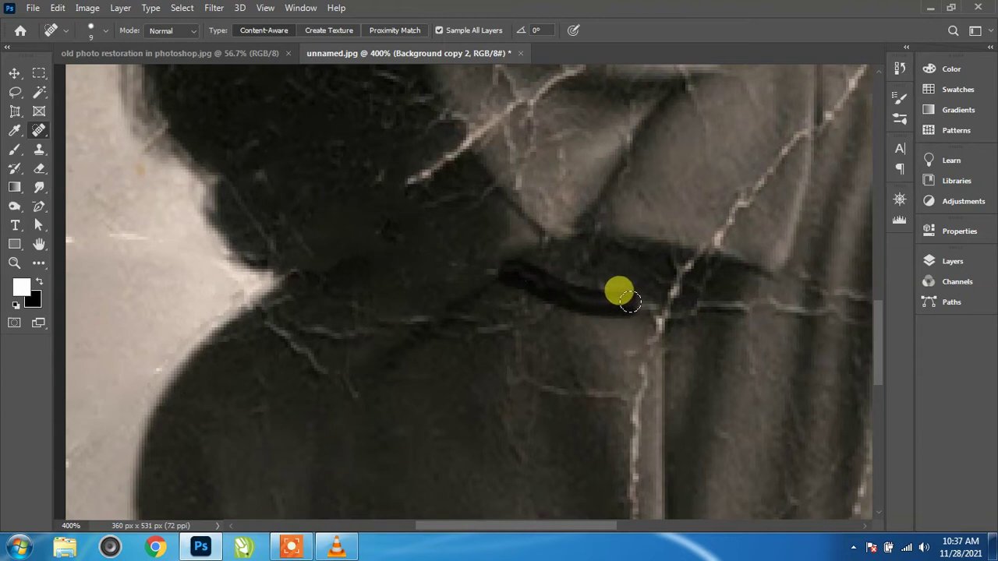
pyautogui.click(493, 318)
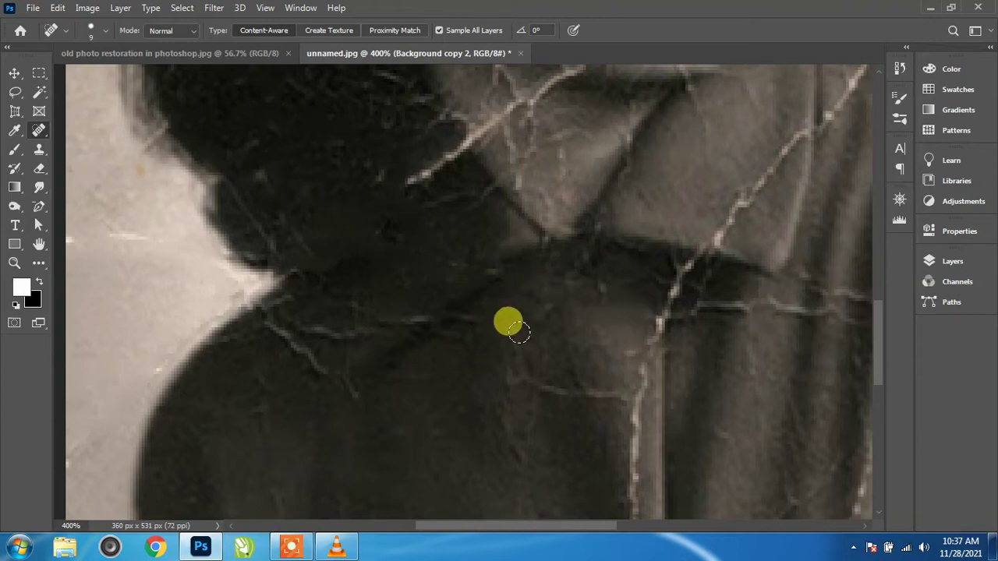
pyautogui.moveTo(522, 343)
pyautogui.mouseDown()
pyautogui.moveTo(572, 401)
pyautogui.moveTo(633, 394)
pyautogui.mouseUp()
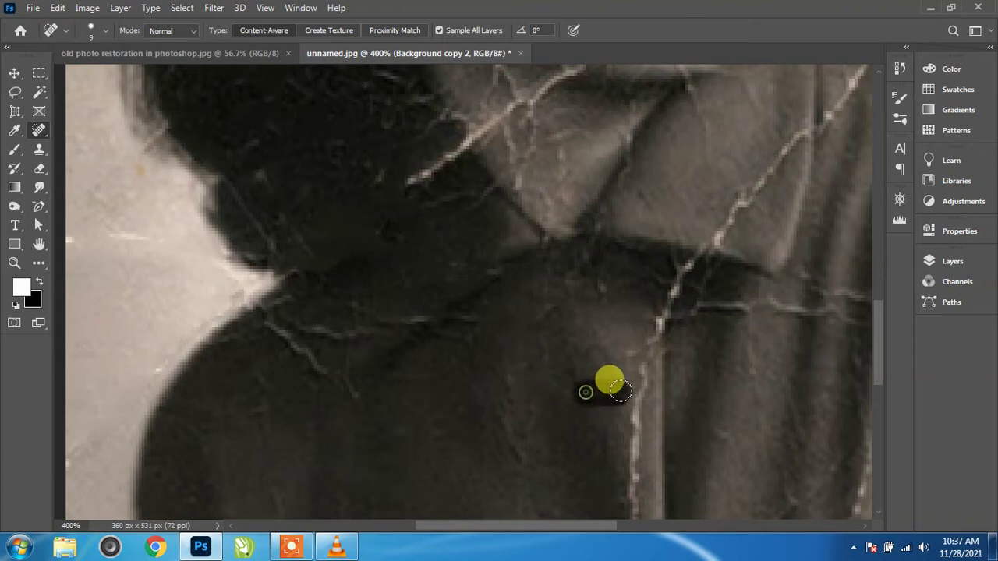
pyautogui.click(516, 434)
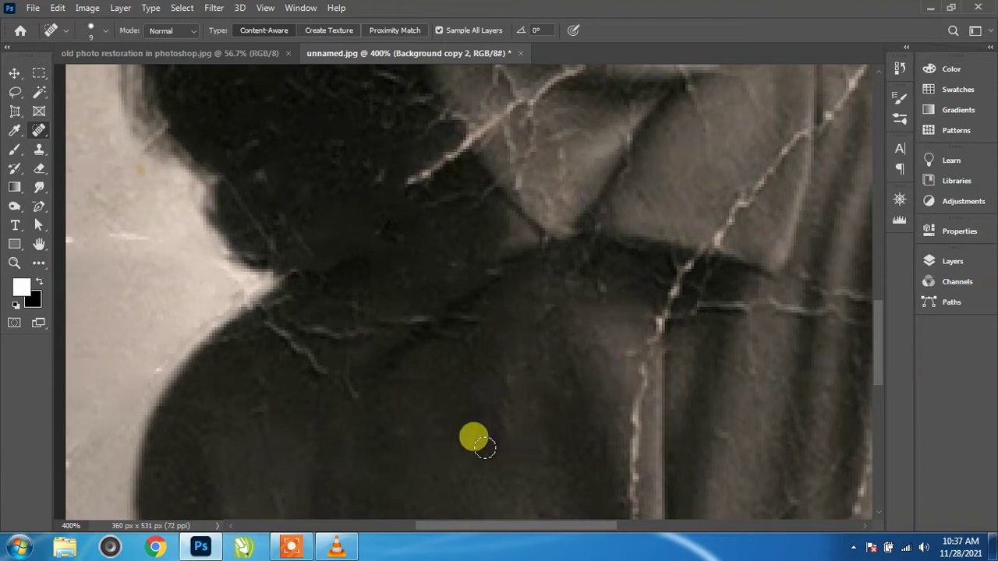
pyautogui.moveTo(419, 340)
pyautogui.mouseDown()
pyautogui.moveTo(448, 325)
pyautogui.moveTo(456, 333)
pyautogui.moveTo(412, 323)
pyautogui.moveTo(357, 345)
pyautogui.moveTo(395, 312)
pyautogui.moveTo(317, 302)
pyautogui.moveTo(296, 345)
pyautogui.moveTo(344, 390)
pyautogui.mouseUp()
pyautogui.moveTo(297, 330); pyautogui.dragTo(359, 333)
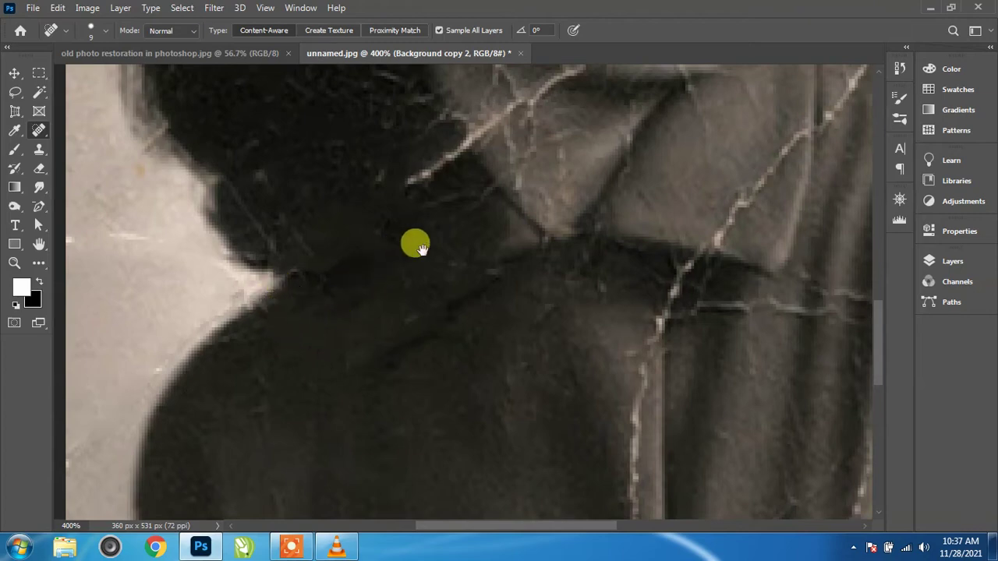
# Step: Heal the long diagonal crack running through the clothing
pyautogui.moveTo(416, 245)
pyautogui.mouseDown()
pyautogui.moveTo(390, 216)
pyautogui.moveTo(185, 283)
pyautogui.moveTo(326, 288)
pyautogui.moveTo(396, 177)
pyautogui.moveTo(363, 312)
pyautogui.moveTo(457, 273)
pyautogui.mouseUp()
pyautogui.moveTo(177, 322)
pyautogui.mouseDown()
pyautogui.moveTo(112, 294)
pyautogui.moveTo(202, 400)
pyautogui.moveTo(214, 441)
pyautogui.mouseUp()
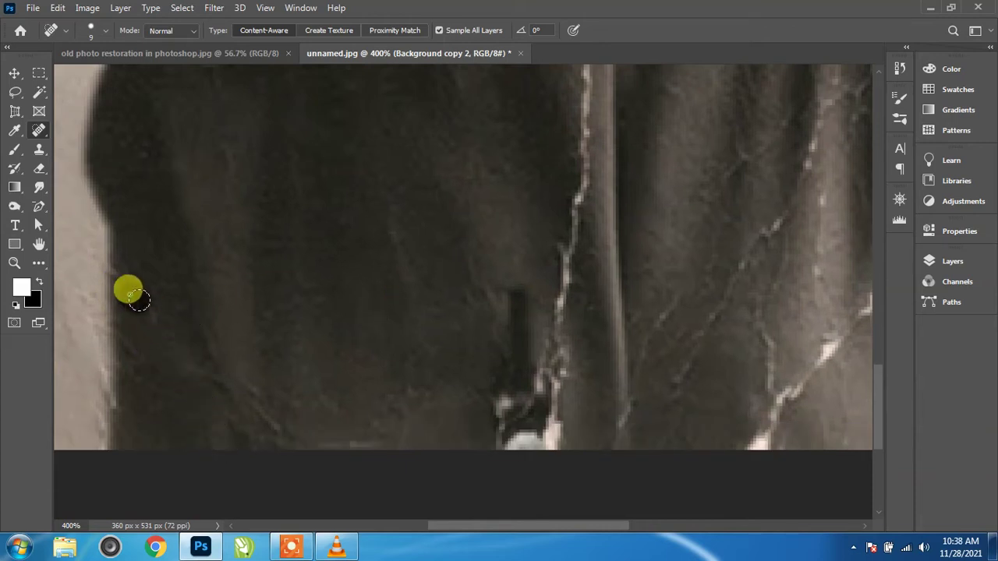
pyautogui.moveTo(138, 299); pyautogui.dragTo(285, 437)
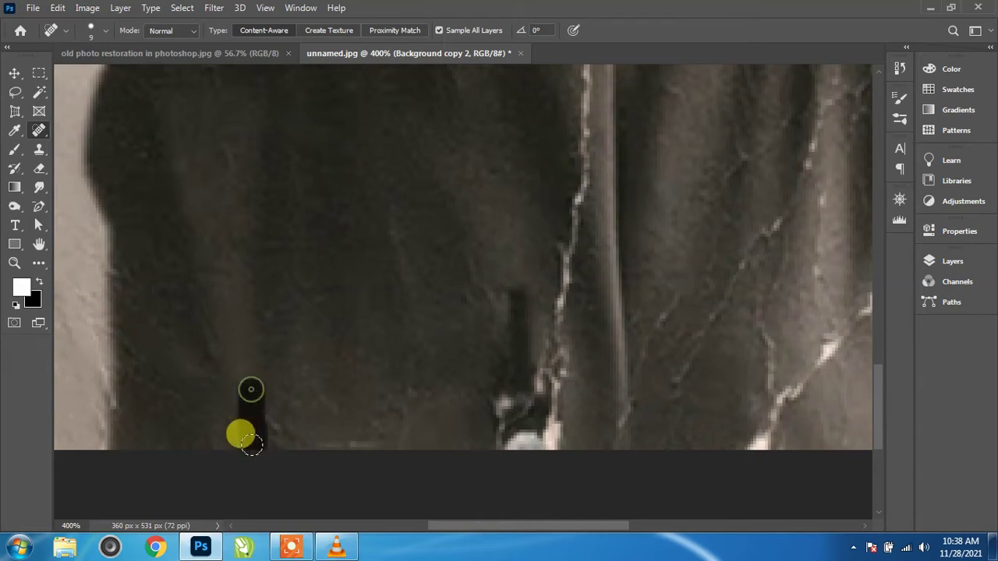
pyautogui.moveTo(366, 351); pyautogui.dragTo(229, 289)
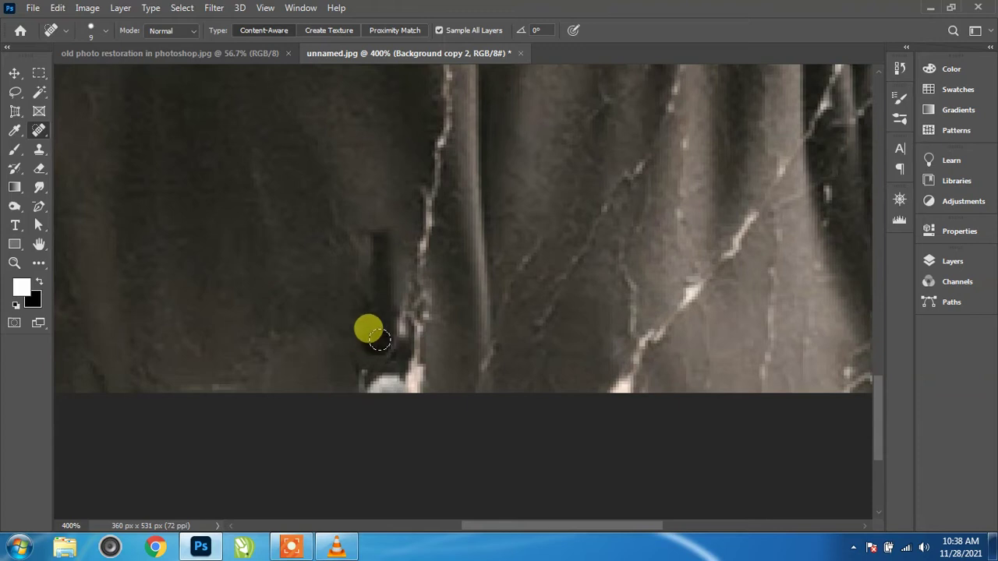
# Step: Heal the light crack on the dress down to the image's bottom edge
pyautogui.moveTo(379, 339)
pyautogui.mouseDown()
pyautogui.moveTo(345, 380)
pyautogui.moveTo(380, 392)
pyautogui.moveTo(351, 377)
pyautogui.mouseUp()
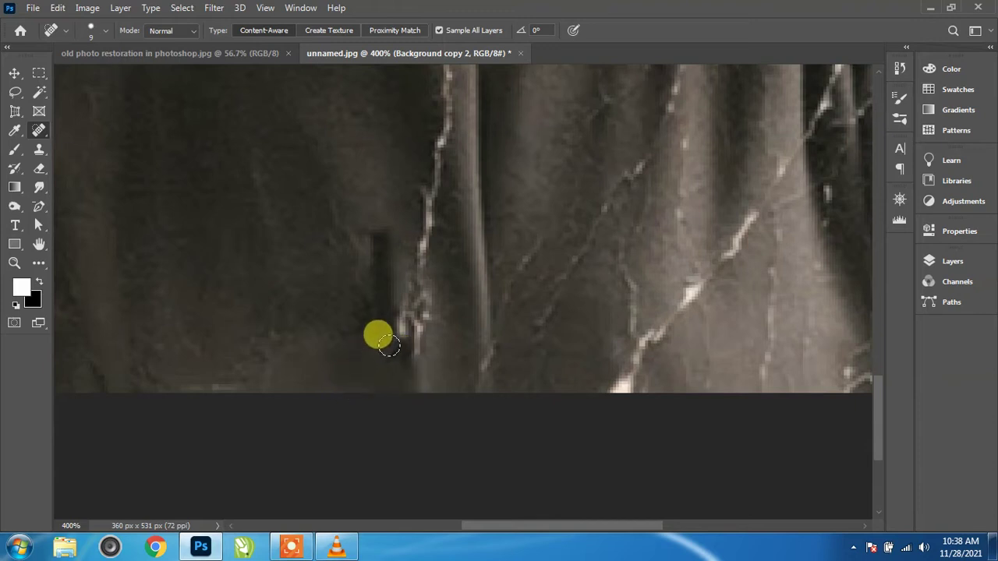
pyautogui.moveTo(388, 345); pyautogui.dragTo(412, 303)
pyautogui.moveTo(408, 347)
pyautogui.mouseDown()
pyautogui.moveTo(411, 284)
pyautogui.moveTo(431, 265)
pyautogui.mouseUp()
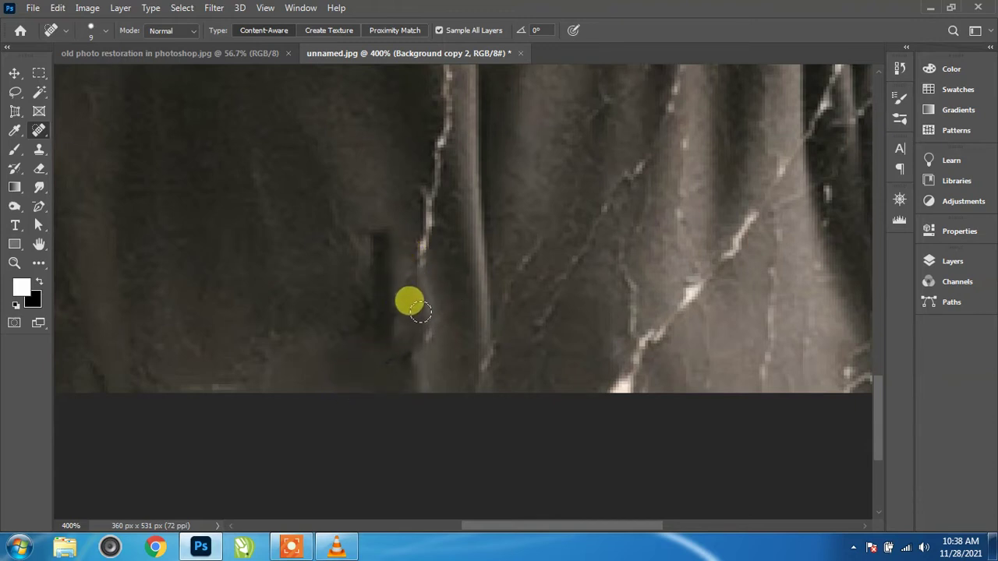
pyautogui.moveTo(419, 305); pyautogui.dragTo(397, 386)
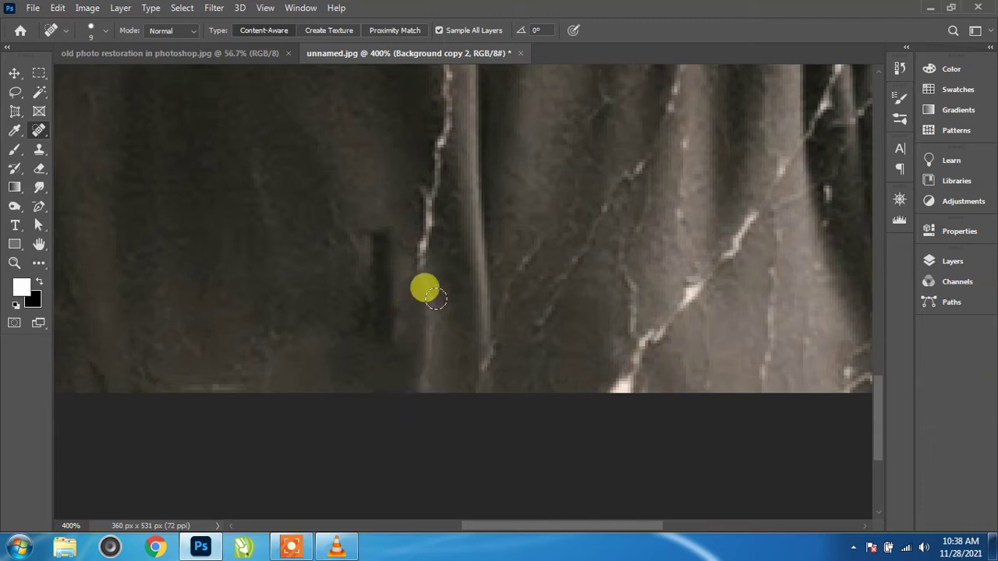
pyautogui.moveTo(435, 299); pyautogui.dragTo(410, 388)
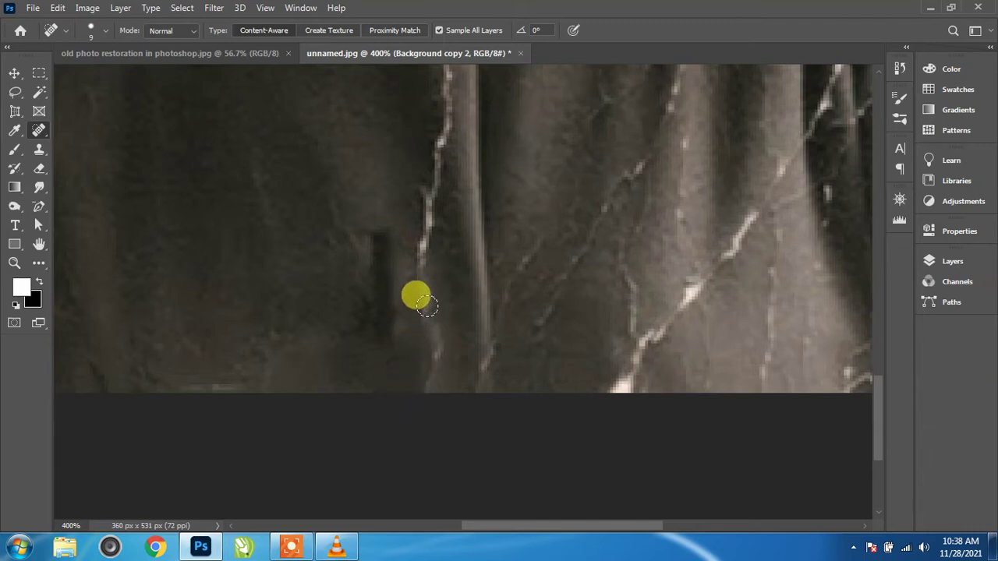
pyautogui.click(431, 351)
pyautogui.moveTo(422, 306); pyautogui.dragTo(422, 329)
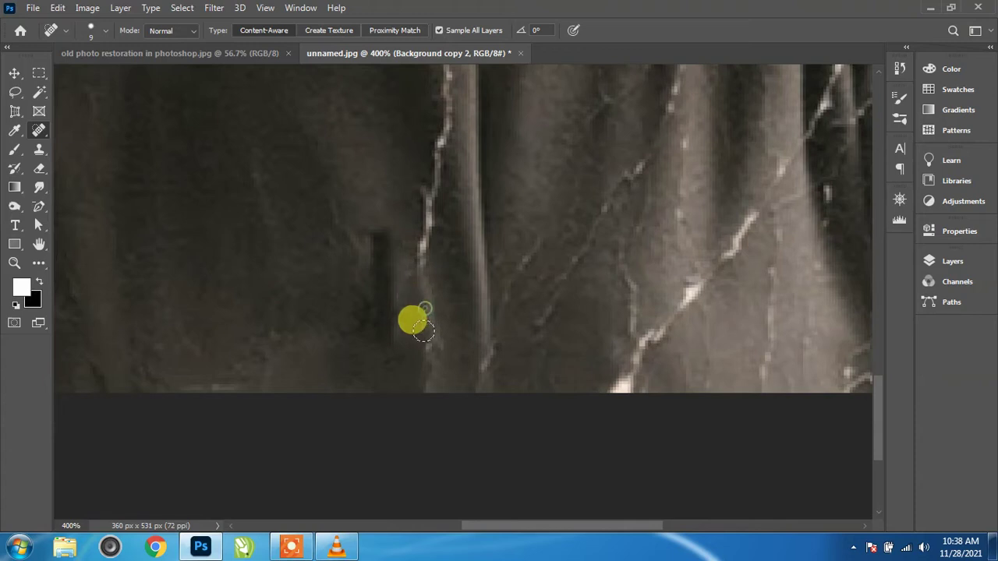
# Step: Heal the light crack running up the dress fold
pyautogui.moveTo(419, 261); pyautogui.dragTo(426, 176)
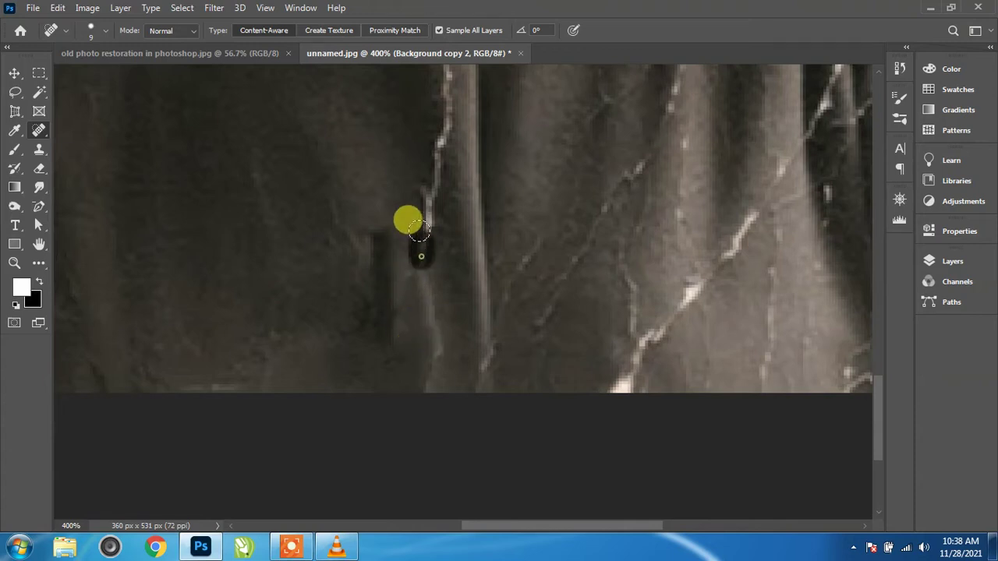
pyautogui.scroll(5, 425, 226)
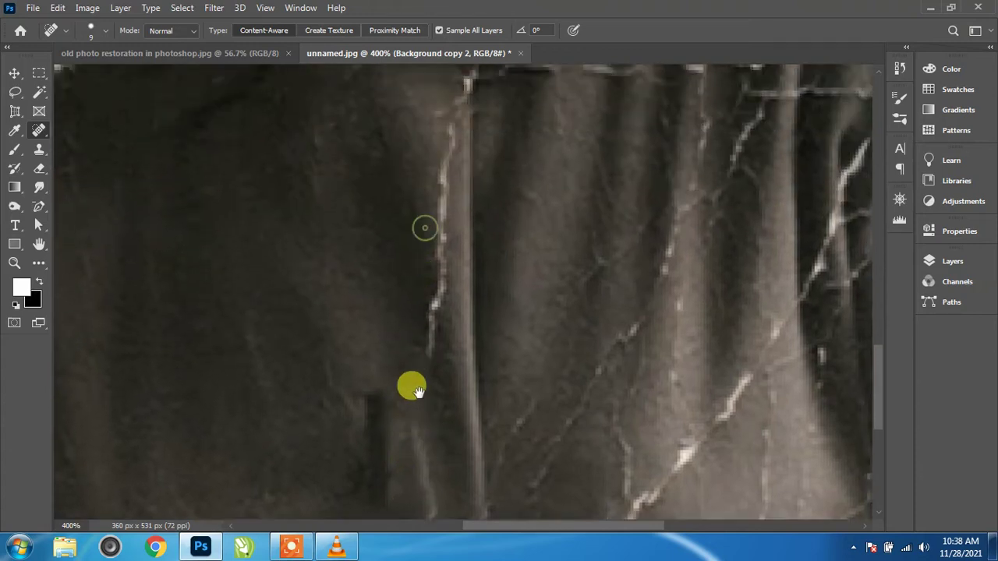
pyautogui.click(427, 345)
pyautogui.moveTo(432, 342); pyautogui.dragTo(451, 113)
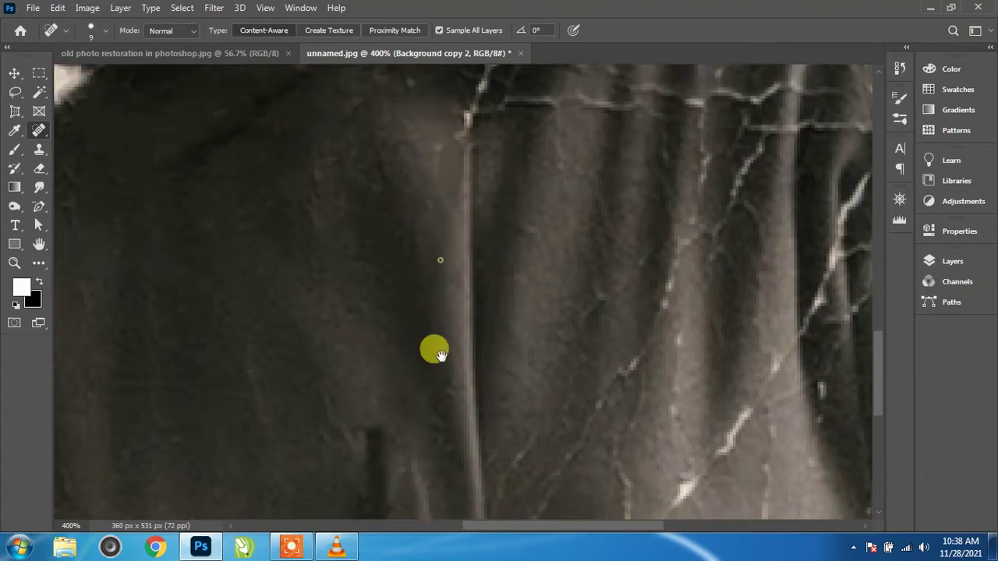
pyautogui.scroll(5, 433, 350)
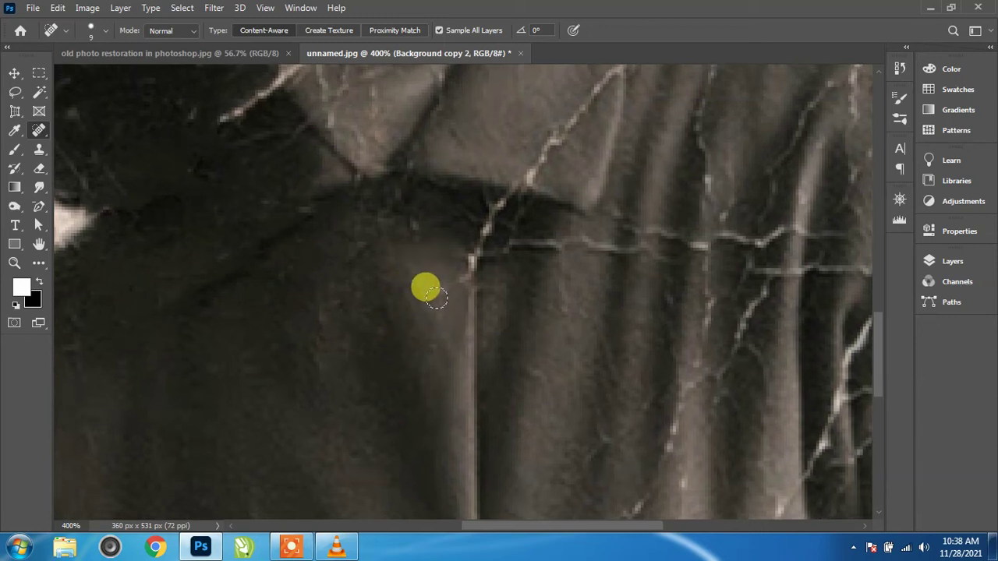
pyautogui.scroll(1, 468, 292)
pyautogui.scroll(1, 405, 358)
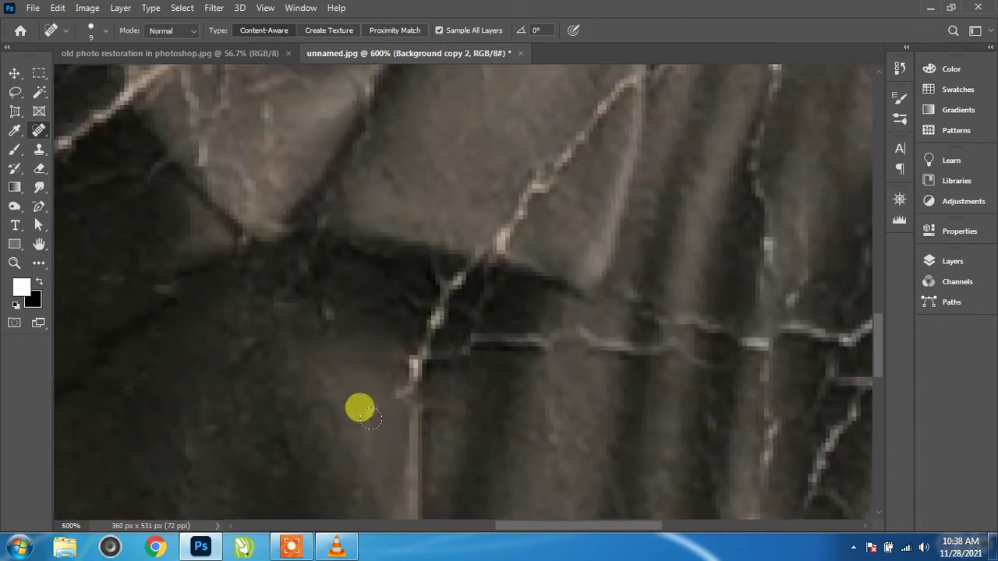
# Step: Shrink the brush slightly and heal the cracks at the collar edge and across the right folds
pyautogui.press('[')
pyautogui.press('[')
pyautogui.moveTo(394, 388); pyautogui.dragTo(466, 265)
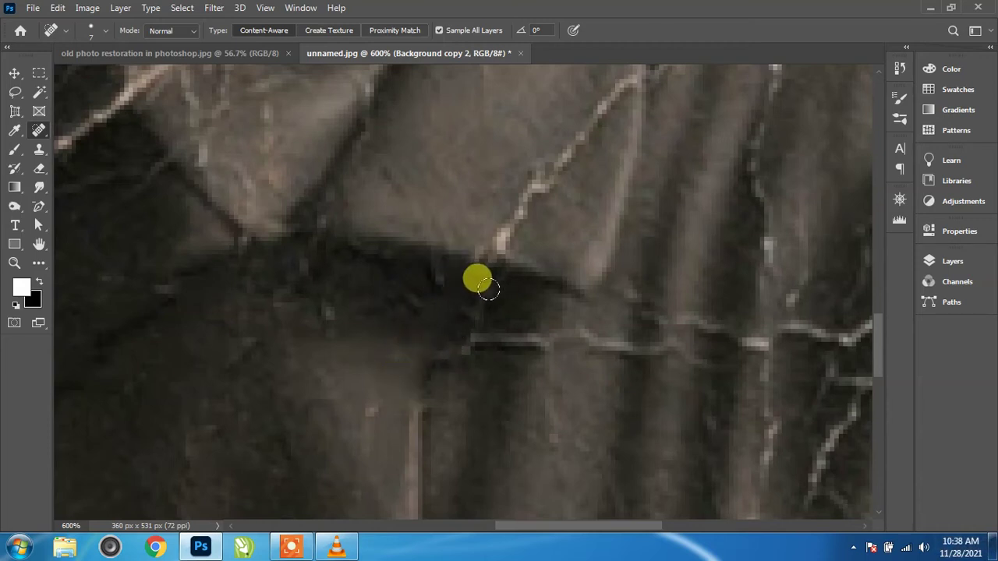
pyautogui.moveTo(483, 290)
pyautogui.mouseDown()
pyautogui.moveTo(455, 344)
pyautogui.moveTo(528, 337)
pyautogui.moveTo(640, 348)
pyautogui.moveTo(650, 361)
pyautogui.moveTo(724, 352)
pyautogui.mouseUp()
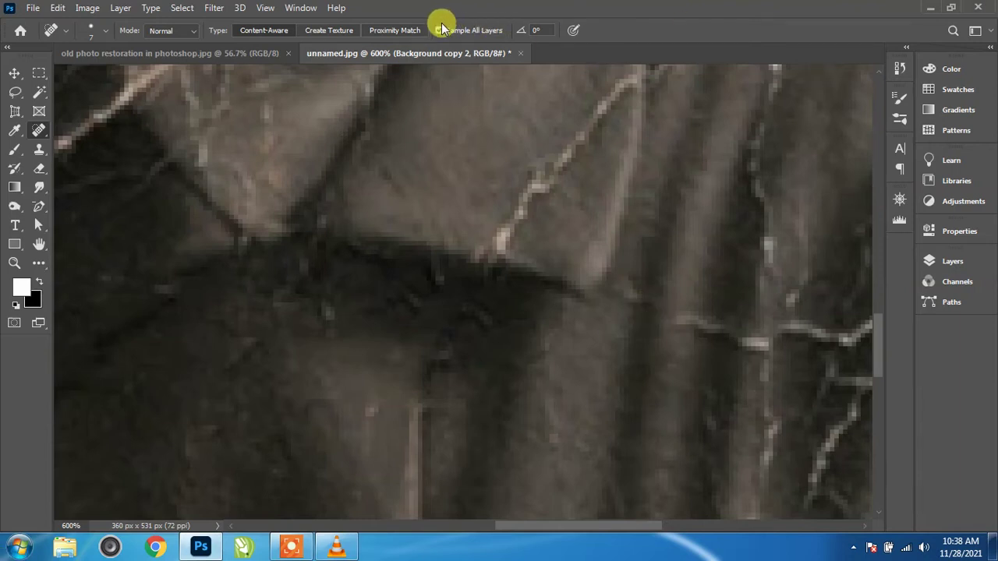
pyautogui.moveTo(669, 312); pyautogui.dragTo(706, 321)
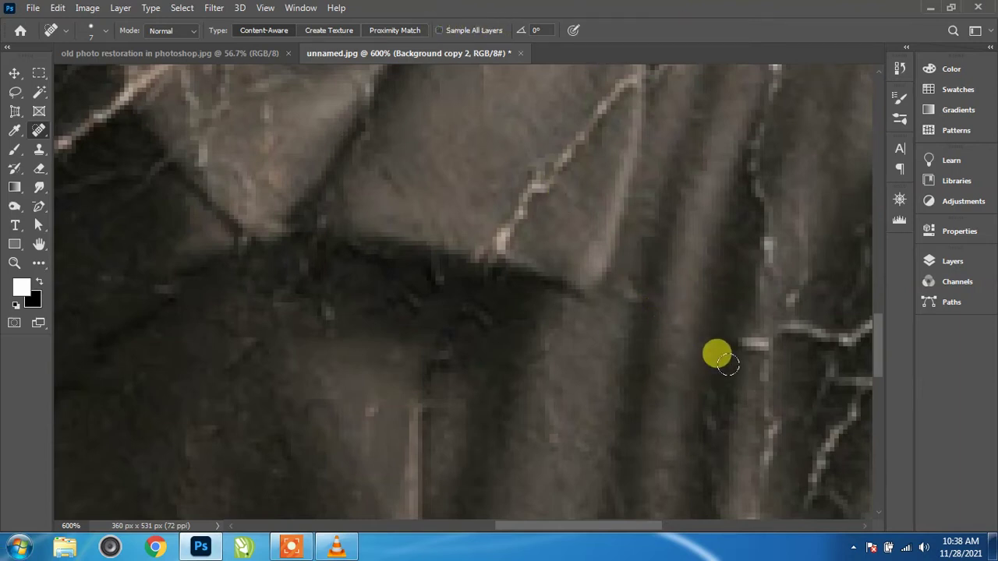
pyautogui.click(743, 337)
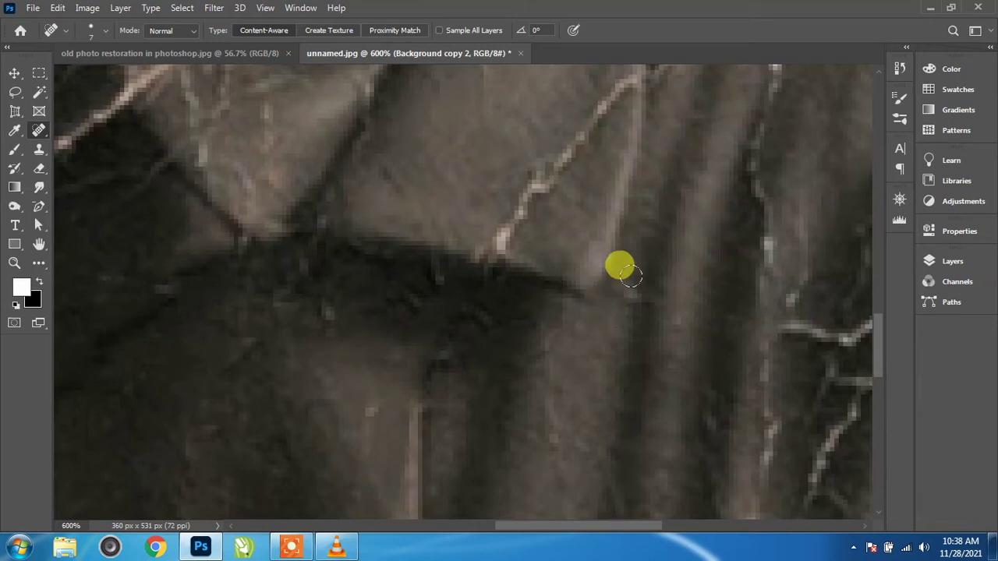
pyautogui.click(632, 276)
# Step: Heal the long diagonal crack running down across the dress folds
pyautogui.moveTo(647, 415); pyautogui.dragTo(611, 255)
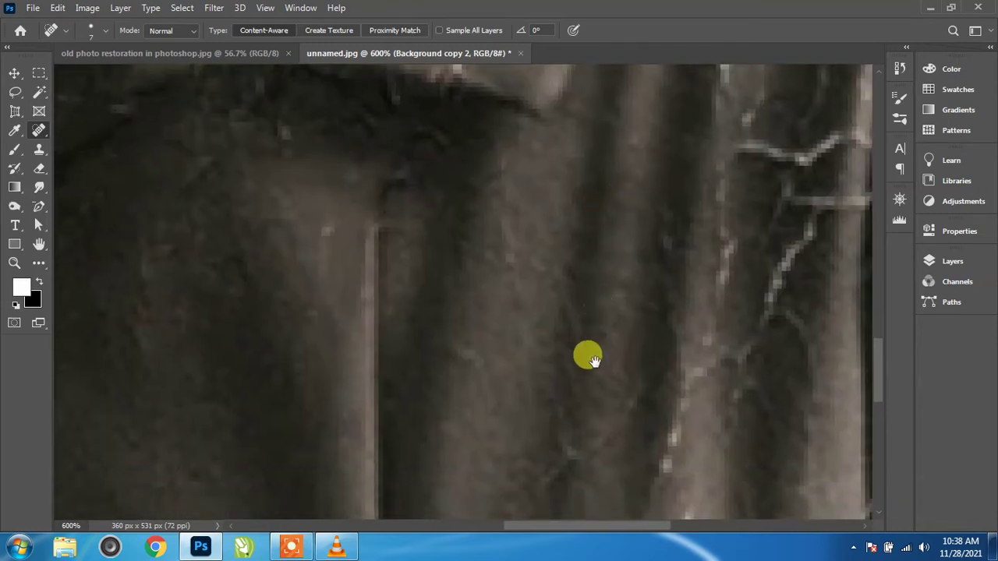
pyautogui.moveTo(596, 362); pyautogui.dragTo(594, 224)
pyautogui.moveTo(569, 291)
pyautogui.mouseDown()
pyautogui.moveTo(538, 341)
pyautogui.moveTo(578, 294)
pyautogui.mouseUp()
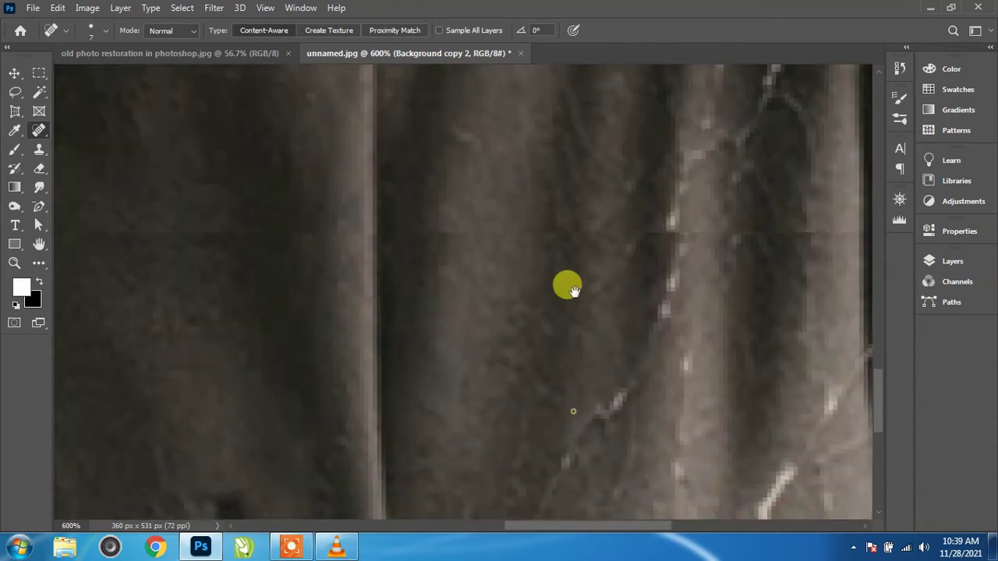
pyautogui.moveTo(601, 260)
pyautogui.mouseDown()
pyautogui.moveTo(468, 476)
pyautogui.moveTo(480, 468)
pyautogui.mouseUp()
pyautogui.moveTo(472, 368)
pyautogui.mouseDown()
pyautogui.moveTo(408, 416)
pyautogui.moveTo(390, 477)
pyautogui.mouseUp()
# Step: Heal the light vertical streaks running down the lower dress folds
pyautogui.moveTo(484, 313); pyautogui.dragTo(526, 121)
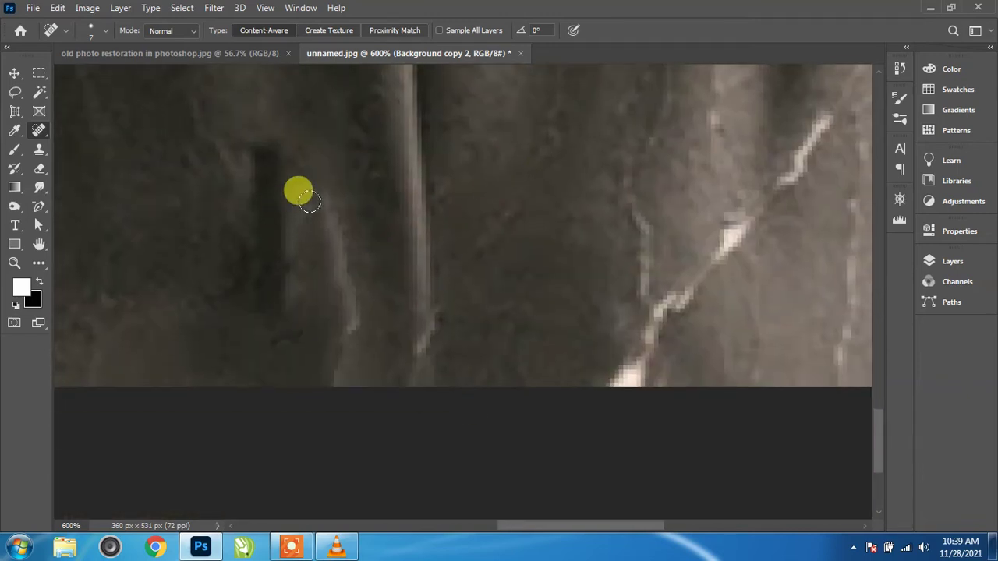
pyautogui.moveTo(309, 201)
pyautogui.mouseDown()
pyautogui.moveTo(335, 307)
pyautogui.moveTo(319, 387)
pyautogui.mouseUp()
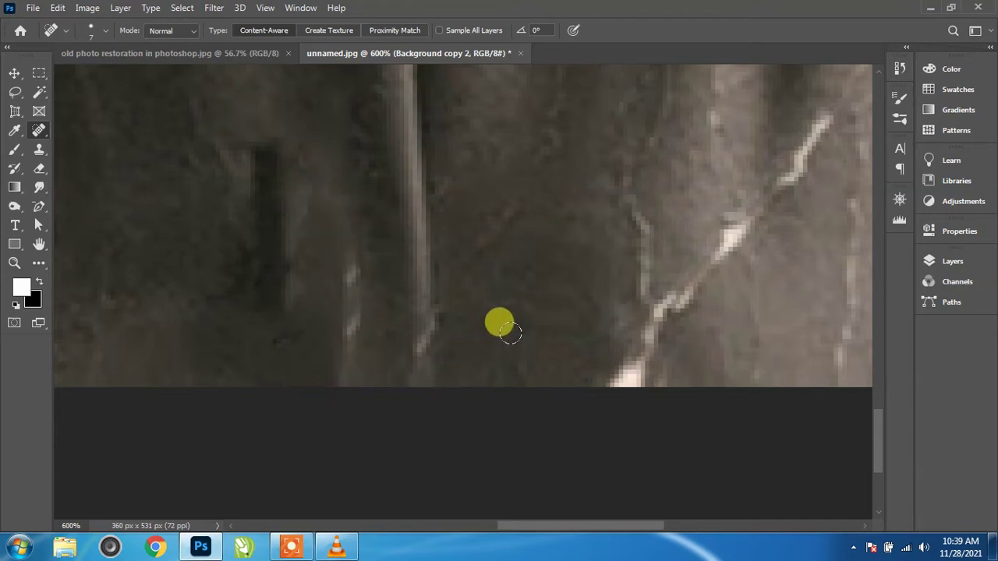
pyautogui.moveTo(353, 253)
pyautogui.mouseDown()
pyautogui.moveTo(337, 340)
pyautogui.moveTo(351, 366)
pyautogui.mouseUp()
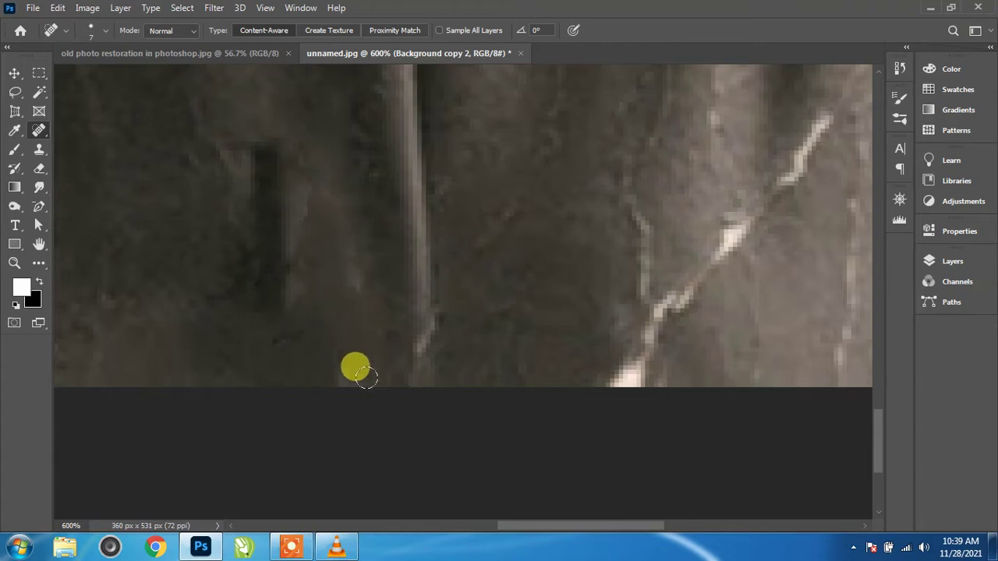
pyautogui.moveTo(540, 309); pyautogui.dragTo(470, 370)
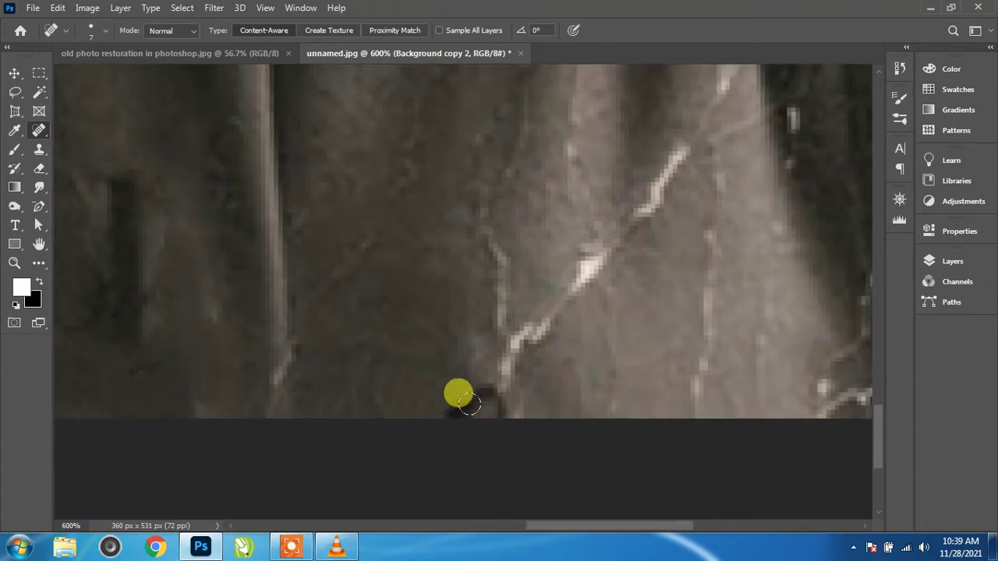
pyautogui.moveTo(502, 414); pyautogui.dragTo(489, 397)
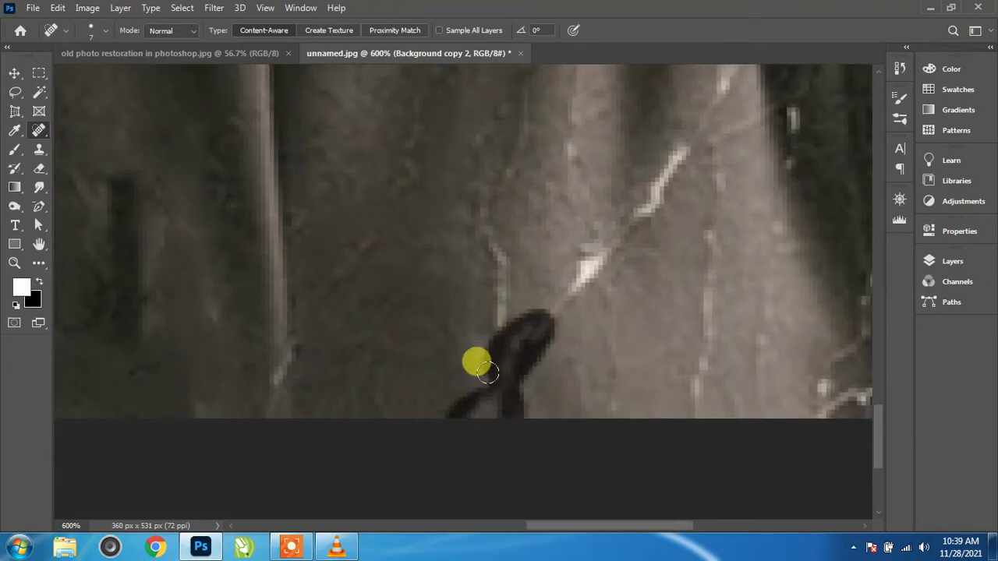
pyautogui.moveTo(496, 233); pyautogui.dragTo(496, 363)
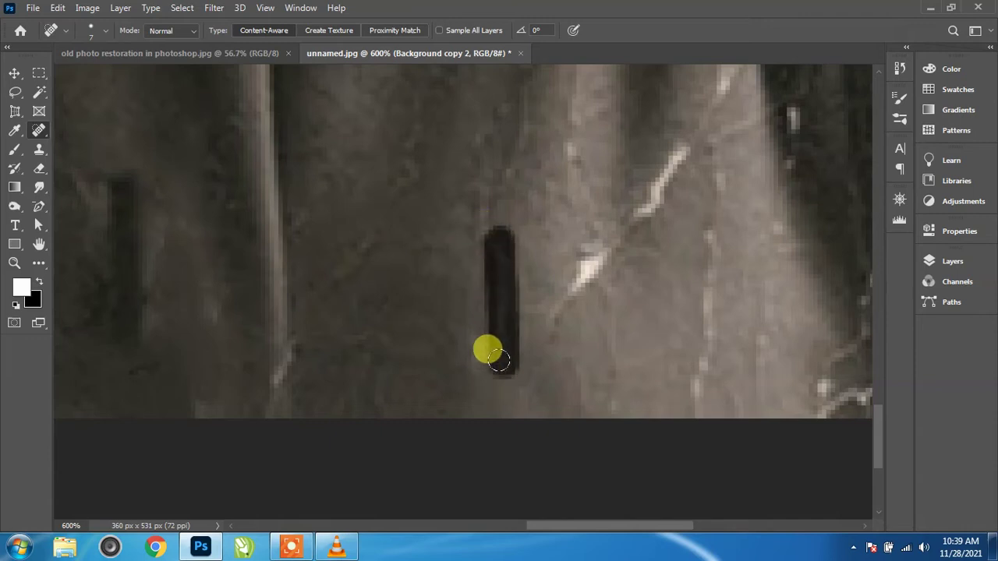
# Step: Heal the bright streaks near the bottom edge and along the dark clothing edge
pyautogui.moveTo(572, 277)
pyautogui.mouseDown()
pyautogui.moveTo(372, 367)
pyautogui.moveTo(471, 234)
pyautogui.mouseUp()
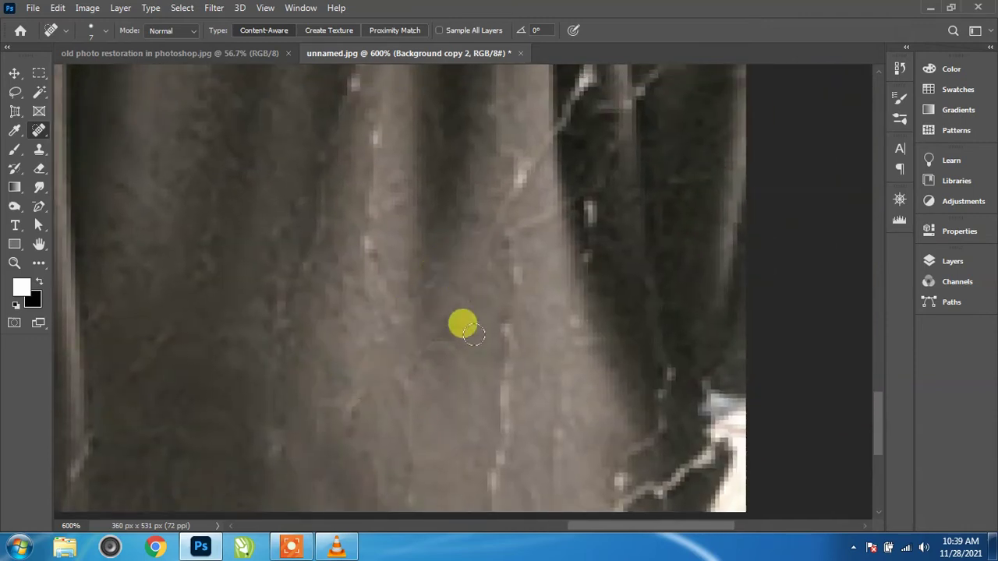
pyautogui.moveTo(511, 248); pyautogui.dragTo(471, 499)
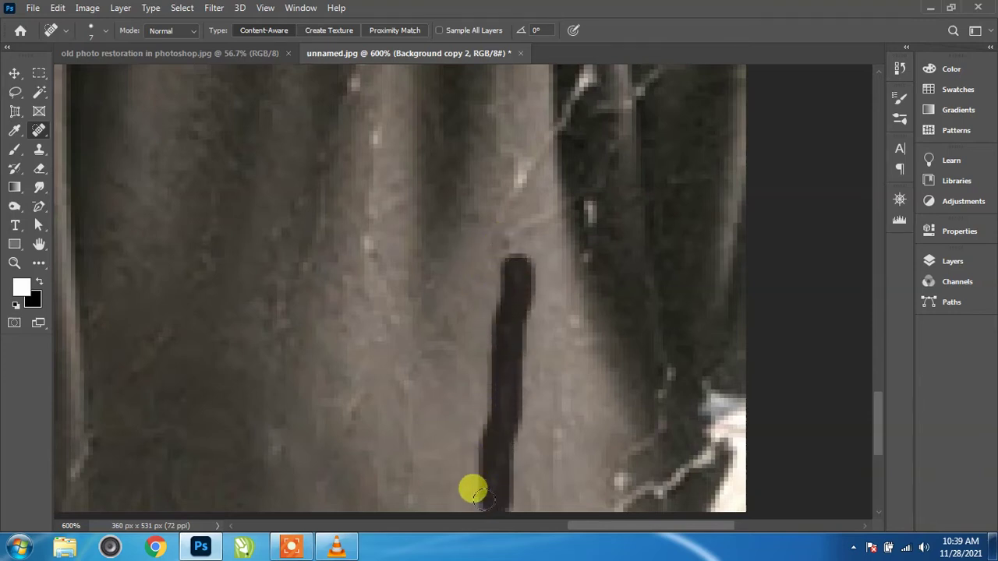
pyautogui.moveTo(538, 368)
pyautogui.mouseDown()
pyautogui.moveTo(531, 355)
pyautogui.moveTo(563, 410)
pyautogui.mouseUp()
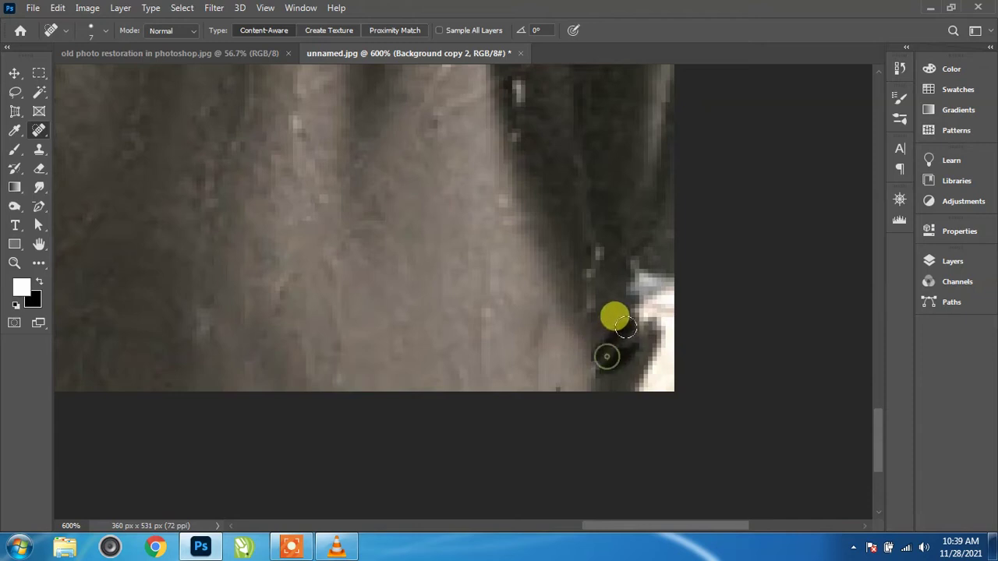
pyautogui.moveTo(603, 352); pyautogui.dragTo(600, 361)
pyautogui.moveTo(585, 249); pyautogui.dragTo(581, 320)
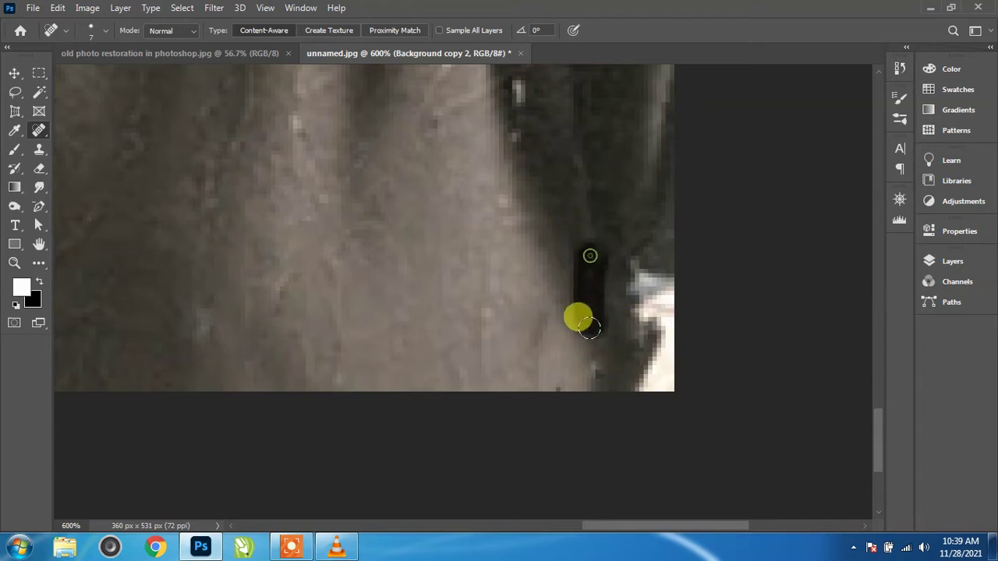
pyautogui.moveTo(580, 238)
pyautogui.mouseDown()
pyautogui.moveTo(466, 333)
pyautogui.moveTo(492, 334)
pyautogui.mouseUp()
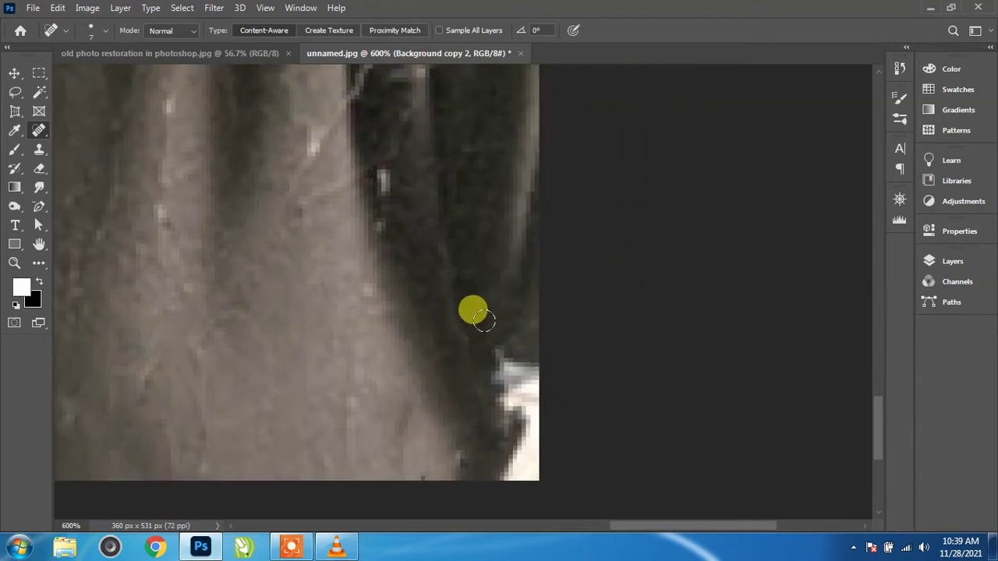
# Step: Heal the bright specks and cracks along the edge of the dark shirt fold
pyautogui.moveTo(364, 161)
pyautogui.mouseDown()
pyautogui.moveTo(373, 222)
pyautogui.moveTo(453, 434)
pyautogui.mouseUp()
pyautogui.moveTo(376, 413)
pyautogui.mouseDown()
pyautogui.moveTo(411, 462)
pyautogui.moveTo(335, 500)
pyautogui.mouseUp()
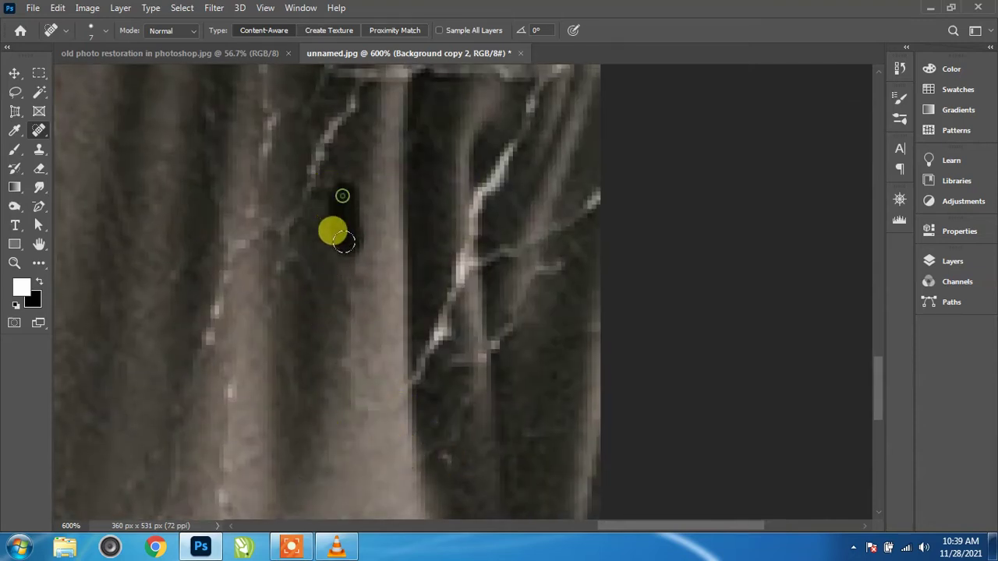
pyautogui.moveTo(302, 387); pyautogui.dragTo(418, 325)
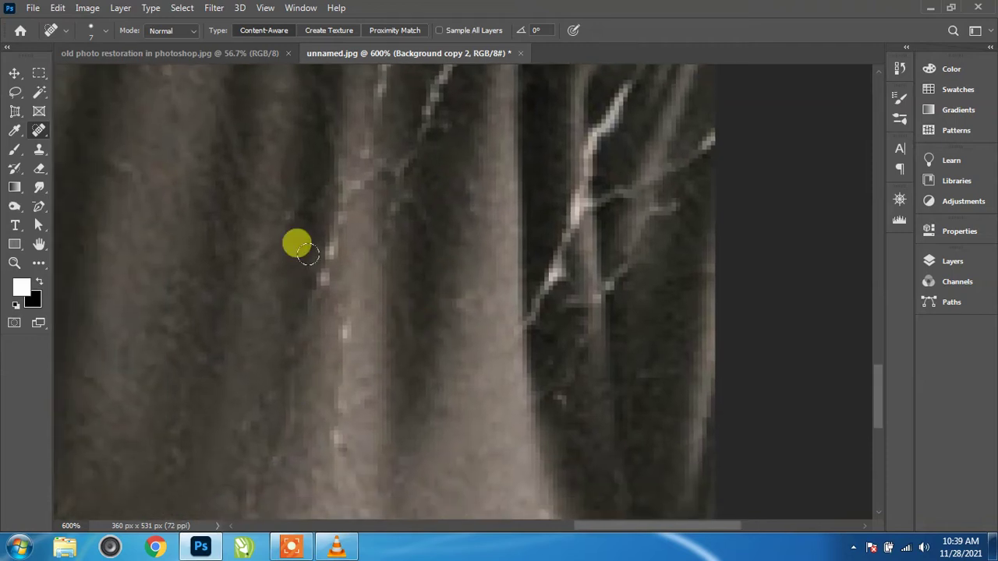
pyautogui.moveTo(330, 194)
pyautogui.mouseDown()
pyautogui.moveTo(300, 323)
pyautogui.moveTo(304, 370)
pyautogui.mouseUp()
pyautogui.moveTo(386, 232); pyautogui.dragTo(305, 439)
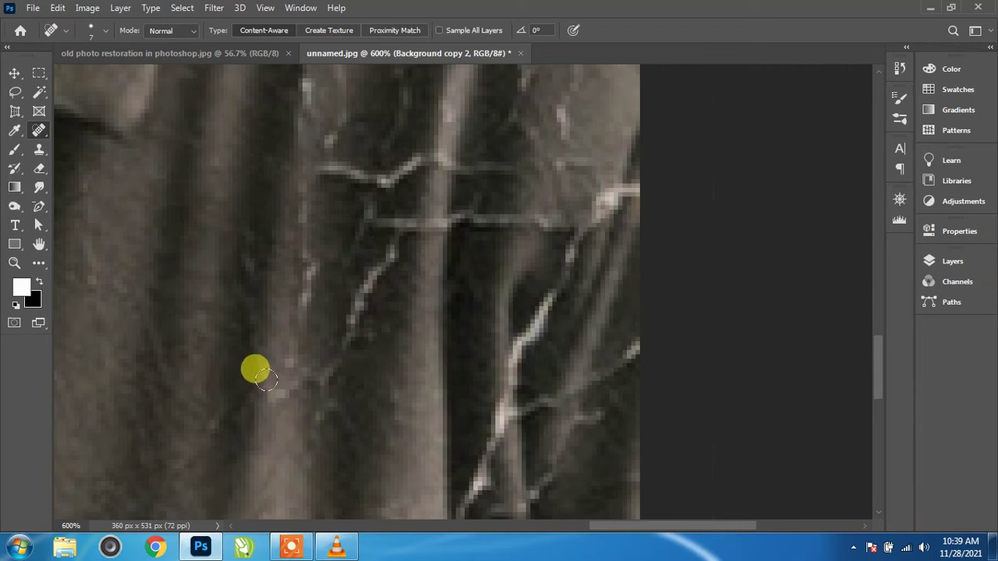
pyautogui.moveTo(274, 384)
pyautogui.mouseDown()
pyautogui.moveTo(321, 351)
pyautogui.moveTo(307, 430)
pyautogui.mouseUp()
# Step: Heal the horizontal crack and the cracks lower down the fold
pyautogui.moveTo(329, 342)
pyautogui.mouseDown()
pyautogui.moveTo(392, 240)
pyautogui.moveTo(301, 328)
pyautogui.moveTo(306, 417)
pyautogui.mouseUp()
pyautogui.scroll(5, 302, 324)
pyautogui.moveTo(334, 315)
pyautogui.mouseDown()
pyautogui.moveTo(348, 304)
pyautogui.moveTo(413, 311)
pyautogui.mouseUp()
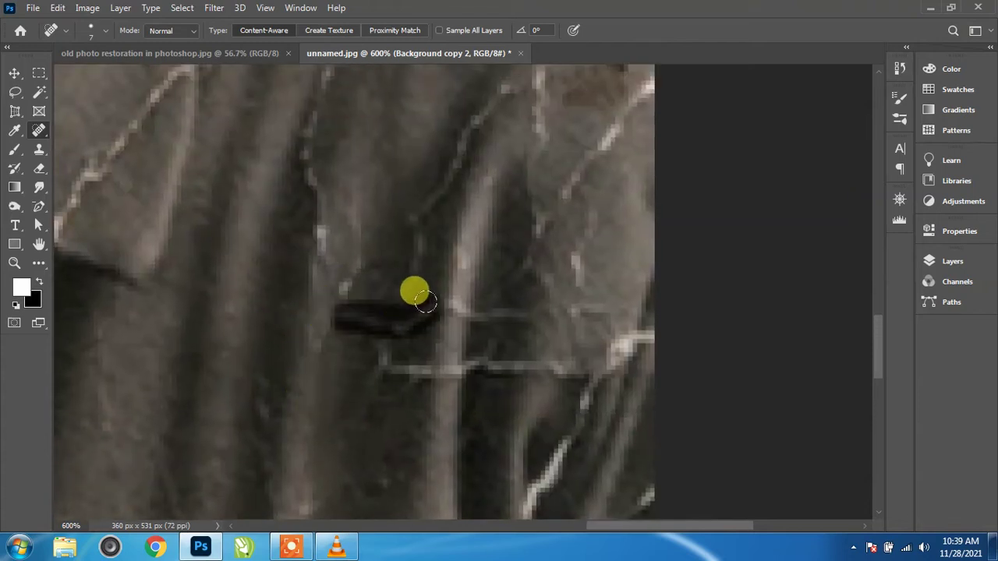
pyautogui.moveTo(367, 343)
pyautogui.mouseDown()
pyautogui.moveTo(356, 380)
pyautogui.moveTo(415, 366)
pyautogui.mouseUp()
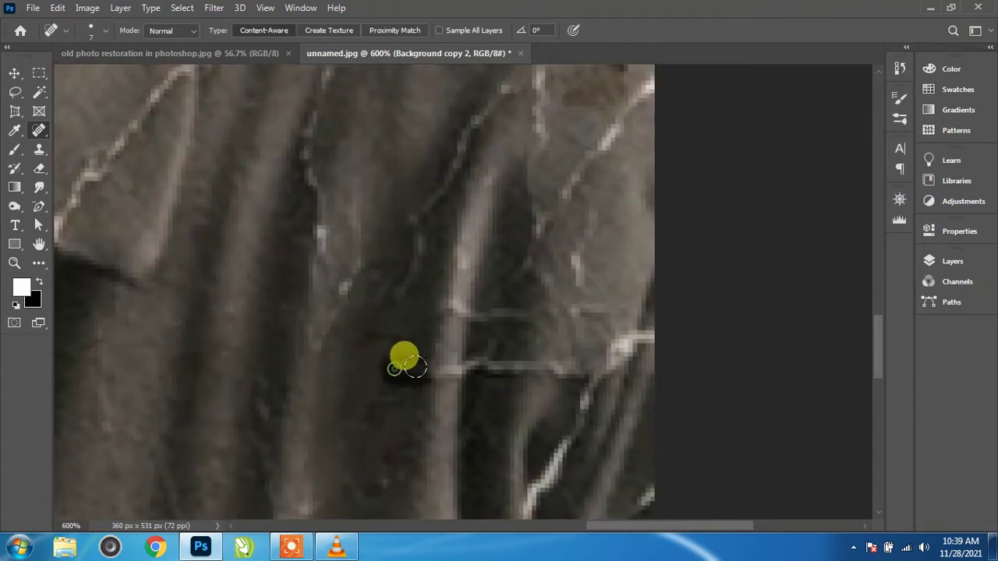
pyautogui.moveTo(394, 316); pyautogui.dragTo(352, 361)
pyautogui.moveTo(370, 246)
pyautogui.mouseDown()
pyautogui.moveTo(375, 345)
pyautogui.moveTo(387, 373)
pyautogui.mouseUp()
# Step: Heal the long diagonal crack up the central fold and the short cracks beside it
pyautogui.moveTo(313, 300); pyautogui.dragTo(330, 356)
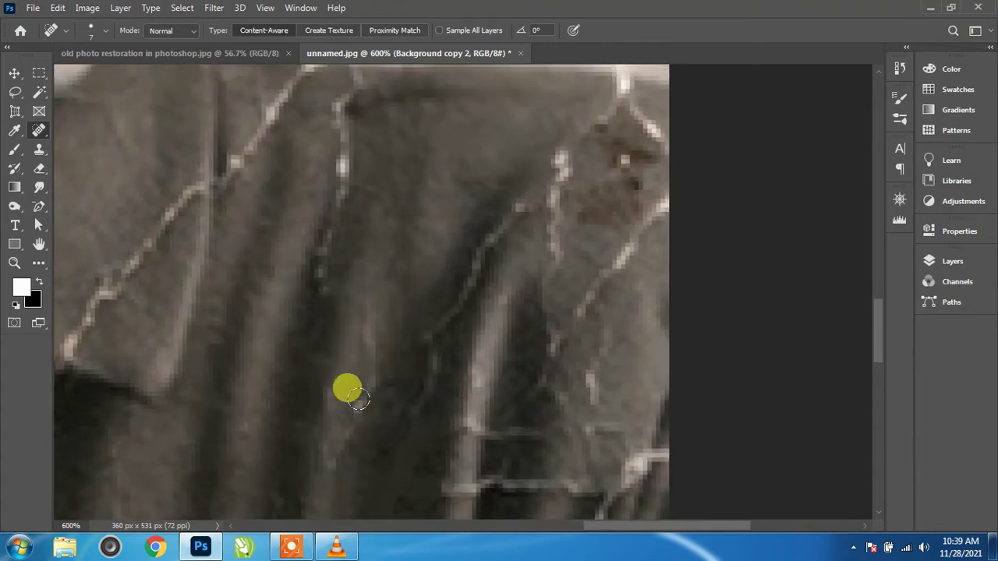
pyautogui.moveTo(363, 393); pyautogui.dragTo(330, 450)
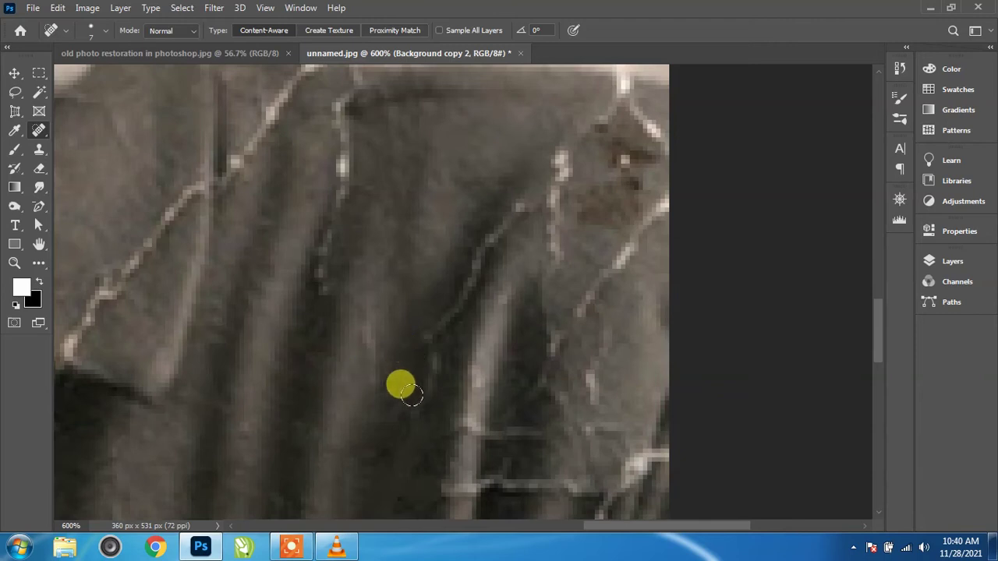
pyautogui.moveTo(412, 396); pyautogui.dragTo(533, 179)
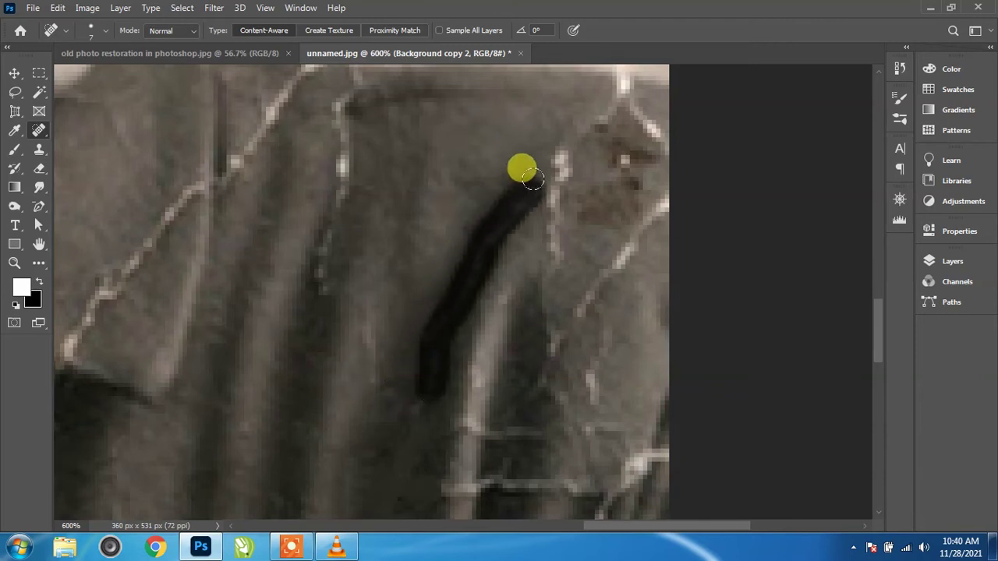
pyautogui.moveTo(431, 316); pyautogui.dragTo(439, 334)
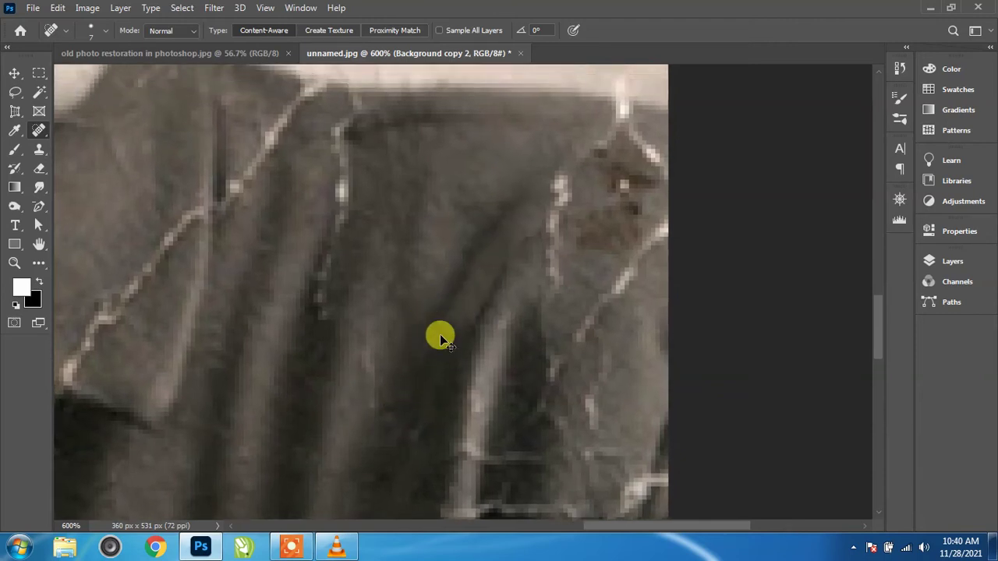
pyautogui.moveTo(517, 232); pyautogui.dragTo(428, 358)
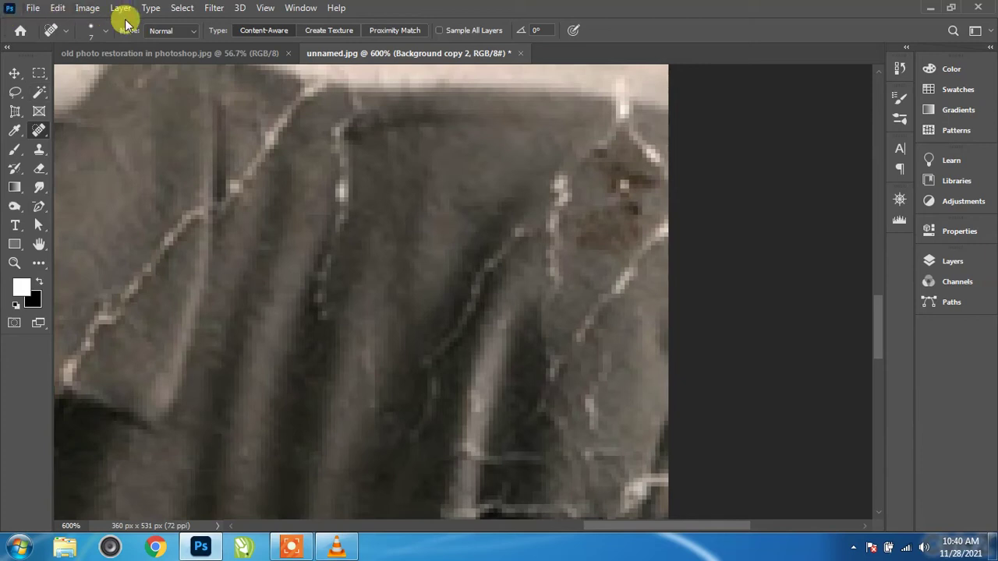
# Step: Adjust the healing brush size and hardness, then heal a short crack on the shirt fold
pyautogui.click(66, 33)
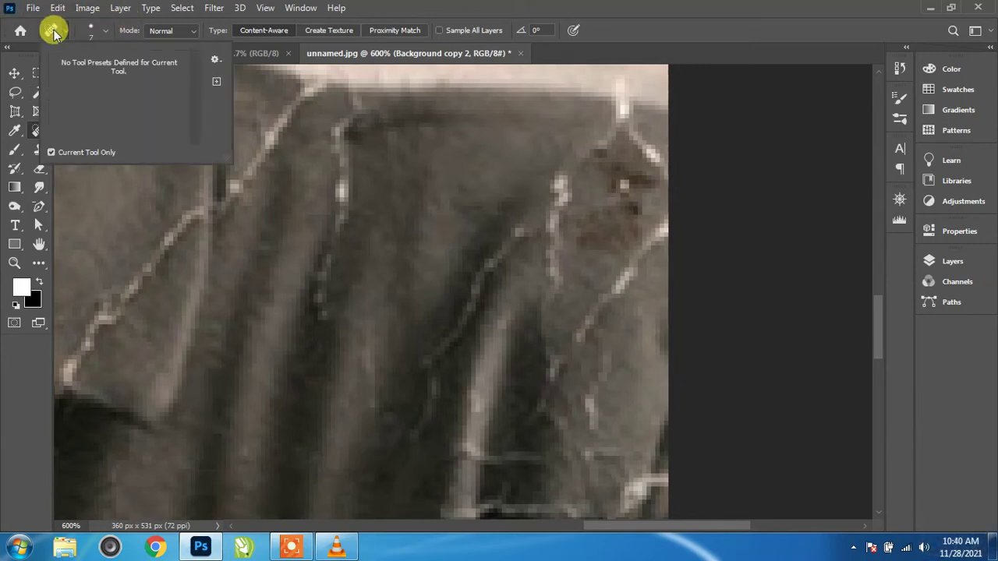
pyautogui.click(69, 33)
pyautogui.click(91, 32)
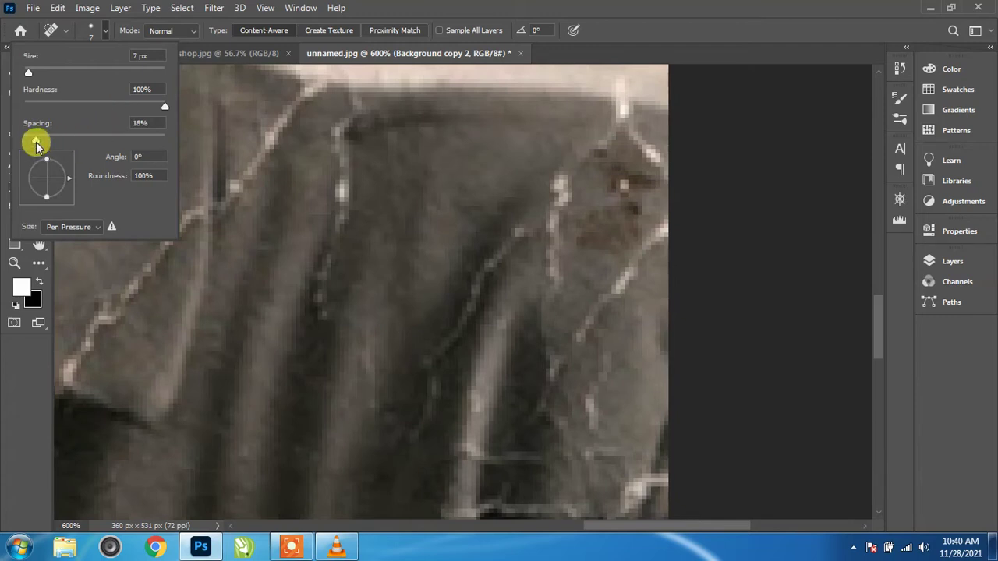
pyautogui.press('Return')
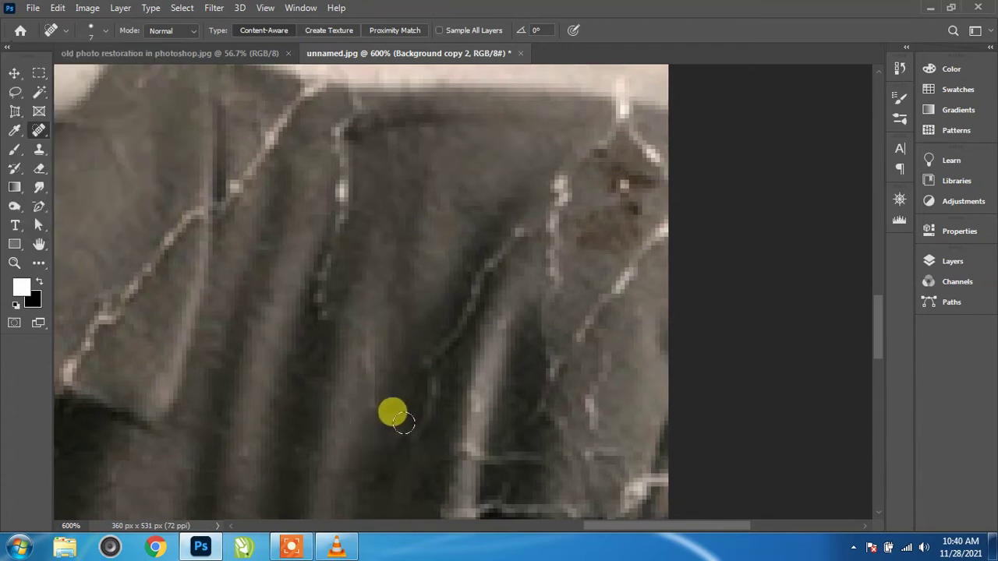
pyautogui.moveTo(394, 433)
pyautogui.mouseDown()
pyautogui.moveTo(414, 355)
pyautogui.moveTo(475, 238)
pyautogui.moveTo(538, 203)
pyautogui.moveTo(546, 290)
pyautogui.moveTo(532, 360)
pyautogui.moveTo(655, 230)
pyautogui.mouseUp()
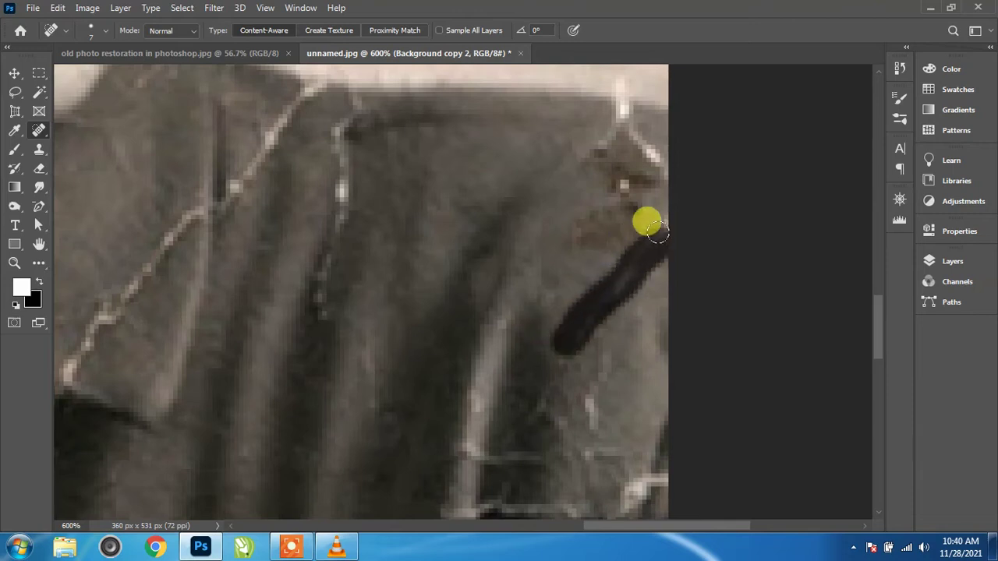
# Step: Heal the bright scratches along the right edge and the diagonal scratch in the dark area
pyautogui.moveTo(573, 367)
pyautogui.mouseDown()
pyautogui.moveTo(556, 195)
pyautogui.moveTo(574, 245)
pyautogui.mouseUp()
pyautogui.moveTo(592, 314); pyautogui.dragTo(601, 316)
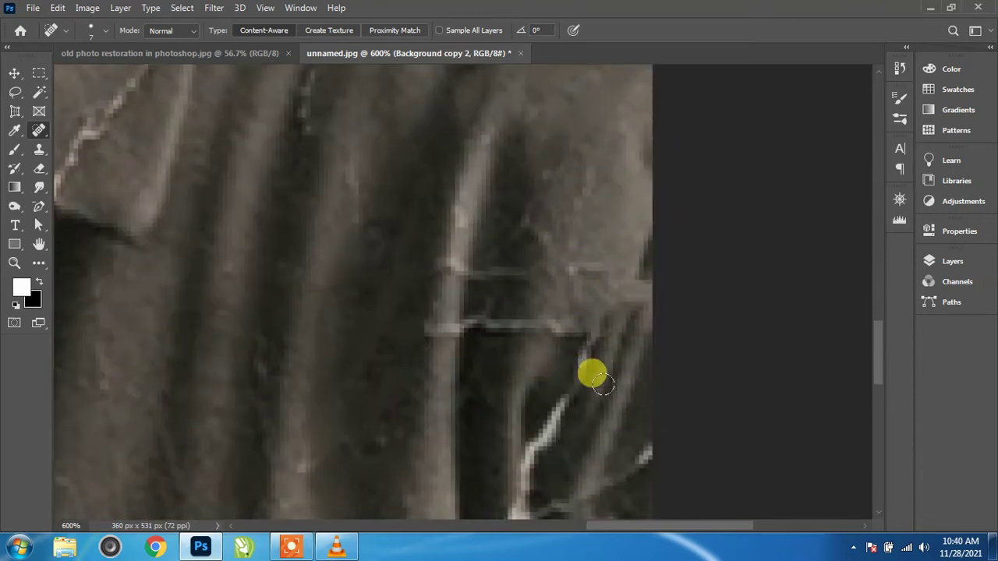
pyautogui.moveTo(629, 282); pyautogui.dragTo(624, 350)
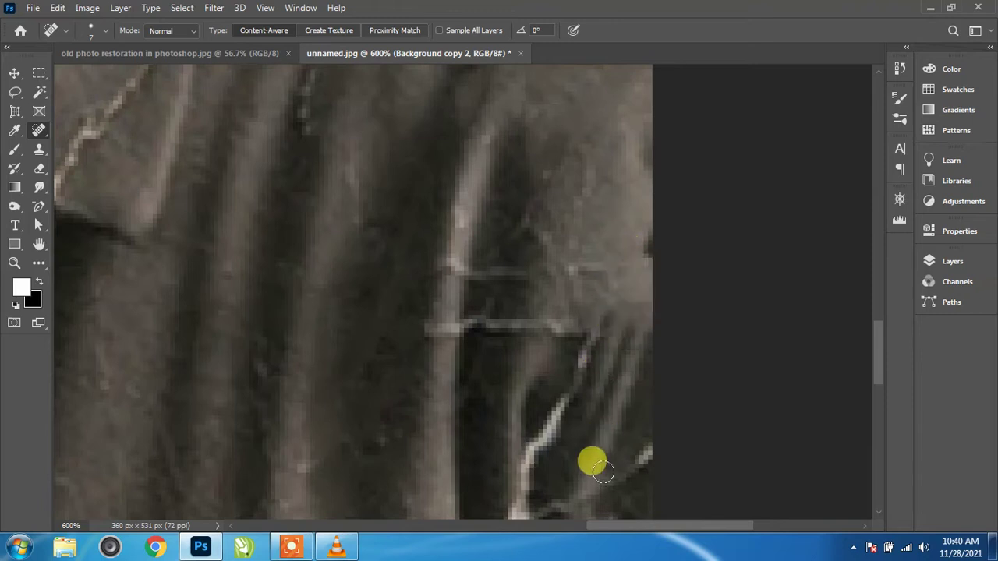
pyautogui.moveTo(577, 361); pyautogui.dragTo(524, 445)
pyautogui.moveTo(573, 382)
pyautogui.mouseDown()
pyautogui.moveTo(544, 430)
pyautogui.moveTo(540, 310)
pyautogui.moveTo(430, 483)
pyautogui.mouseUp()
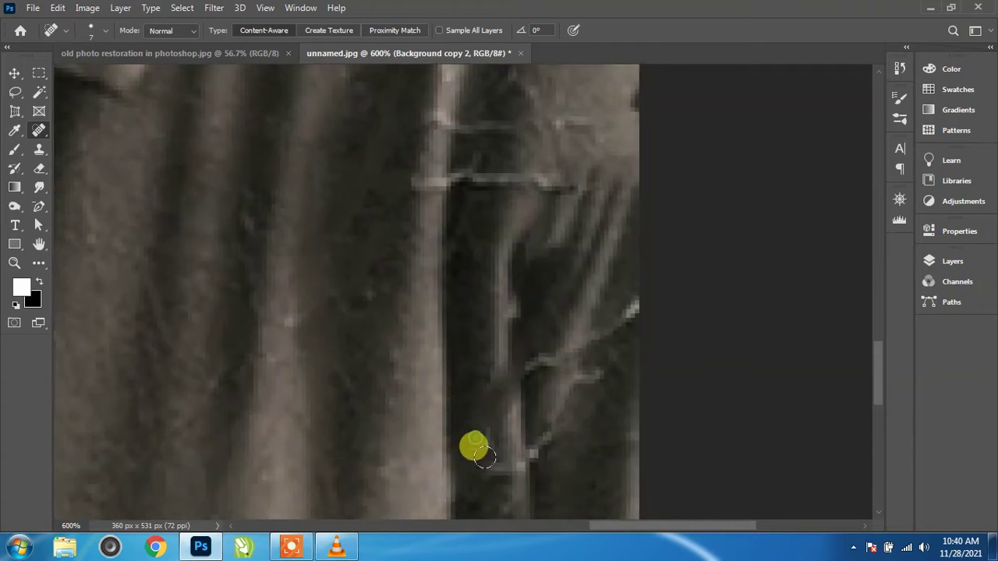
pyautogui.moveTo(484, 457)
pyautogui.mouseDown()
pyautogui.moveTo(530, 419)
pyautogui.moveTo(575, 323)
pyautogui.moveTo(645, 286)
pyautogui.mouseUp()
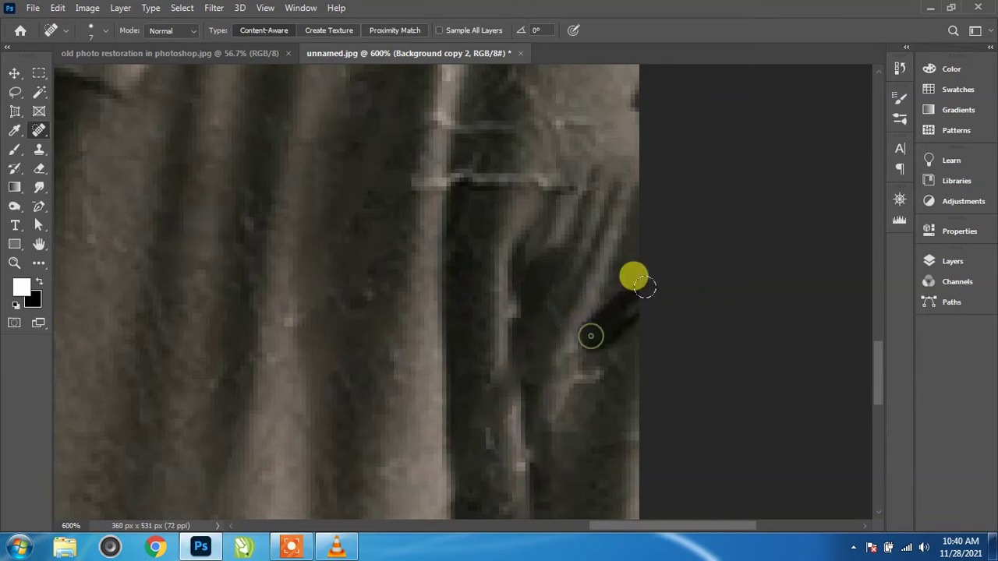
pyautogui.moveTo(592, 373); pyautogui.dragTo(645, 451)
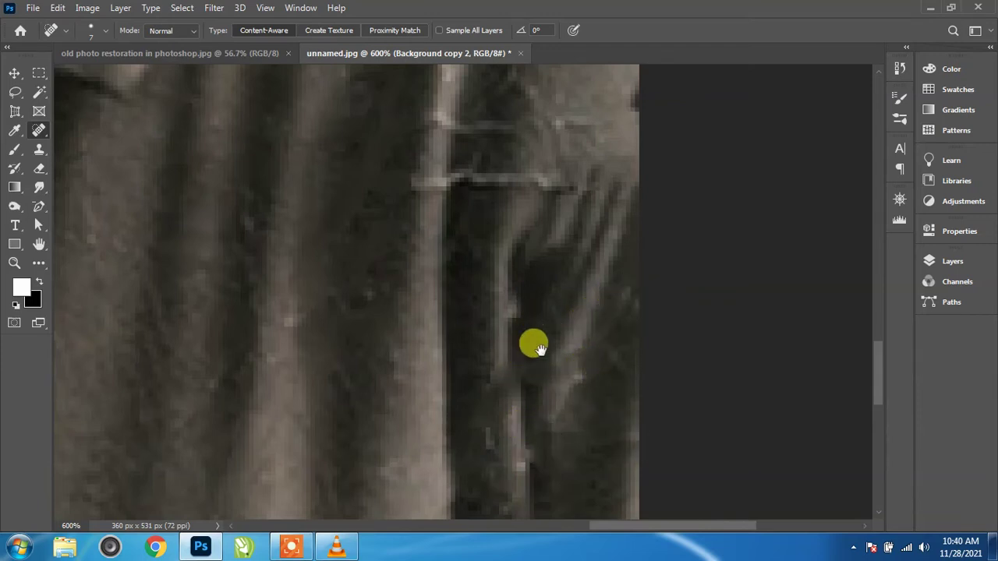
# Step: Remove the small bright spur and the vertical and horizontal scratches on the shirt
pyautogui.moveTo(540, 348); pyautogui.dragTo(558, 454)
pyautogui.moveTo(455, 311); pyautogui.dragTo(447, 334)
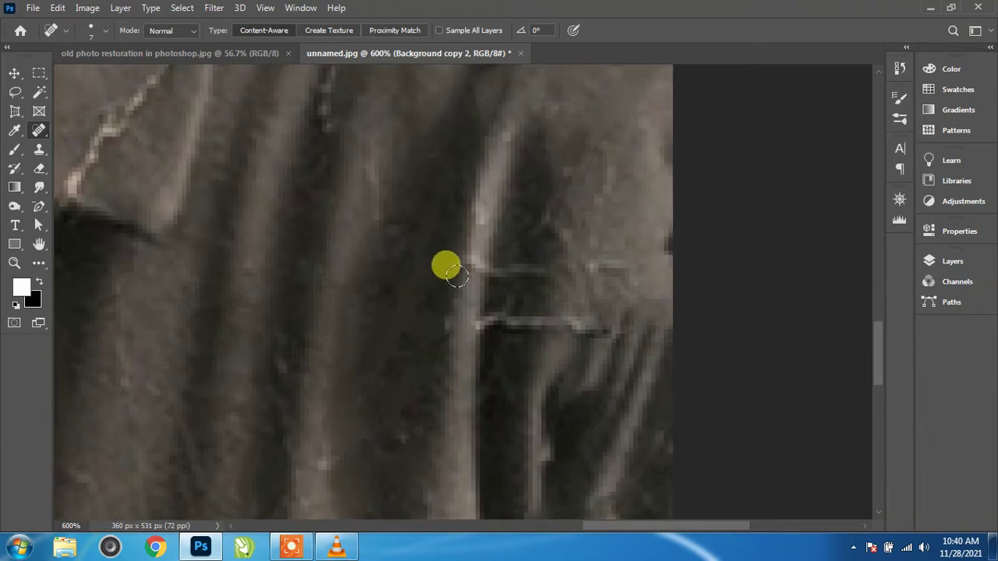
pyautogui.moveTo(463, 263)
pyautogui.mouseDown()
pyautogui.moveTo(421, 307)
pyautogui.moveTo(445, 329)
pyautogui.moveTo(483, 310)
pyautogui.moveTo(482, 335)
pyautogui.moveTo(481, 234)
pyautogui.moveTo(505, 287)
pyautogui.moveTo(580, 328)
pyautogui.mouseUp()
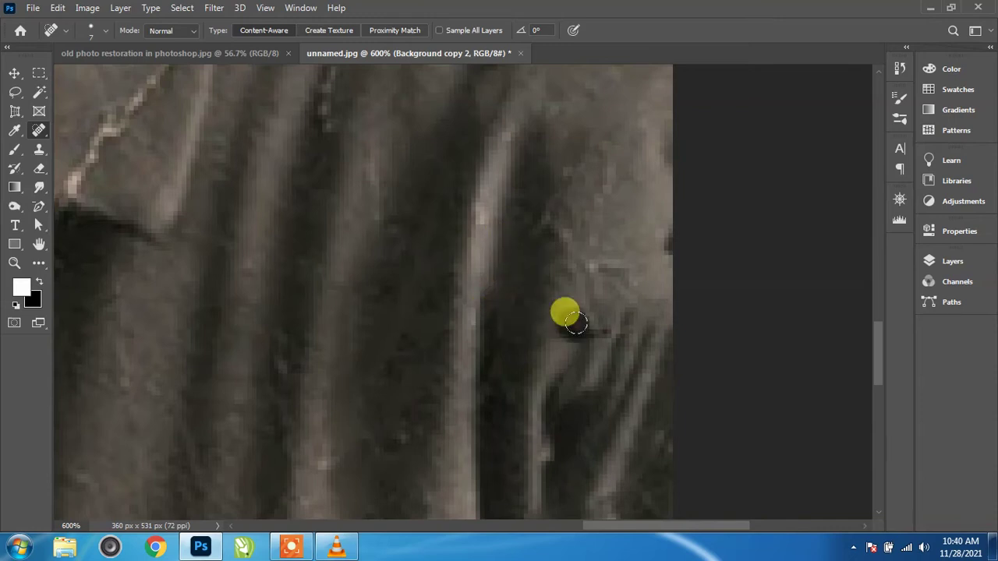
pyautogui.moveTo(572, 266); pyautogui.dragTo(713, 457)
pyautogui.moveTo(414, 205); pyautogui.dragTo(462, 211)
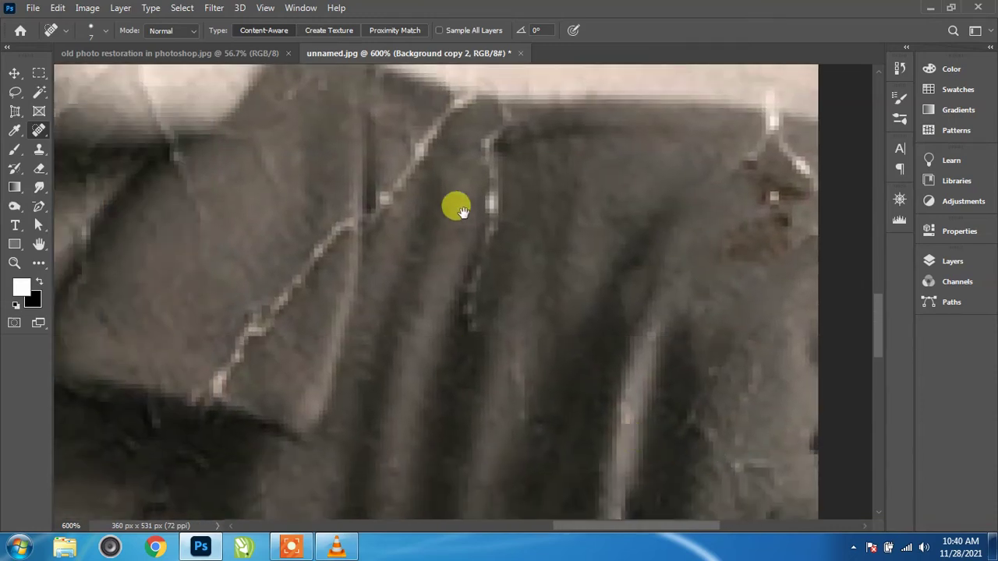
pyautogui.moveTo(490, 149)
pyautogui.mouseDown()
pyautogui.moveTo(474, 178)
pyautogui.moveTo(454, 343)
pyautogui.mouseUp()
# Step: Heal the crack along the shirt's edge and the crack running down the shoulder
pyautogui.scroll(2, 499, 312)
pyautogui.scroll(2, 479, 328)
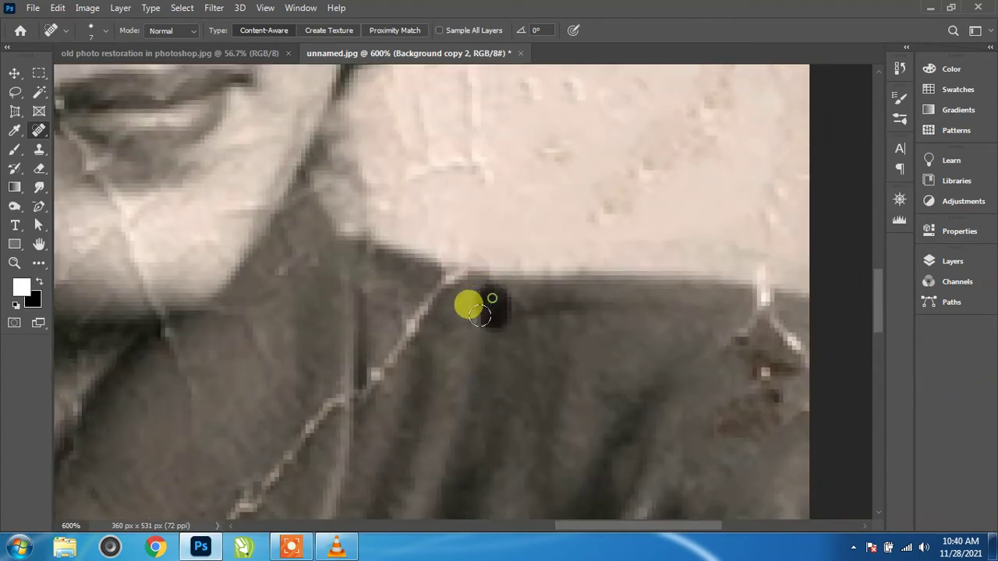
pyautogui.moveTo(577, 334); pyautogui.dragTo(365, 350)
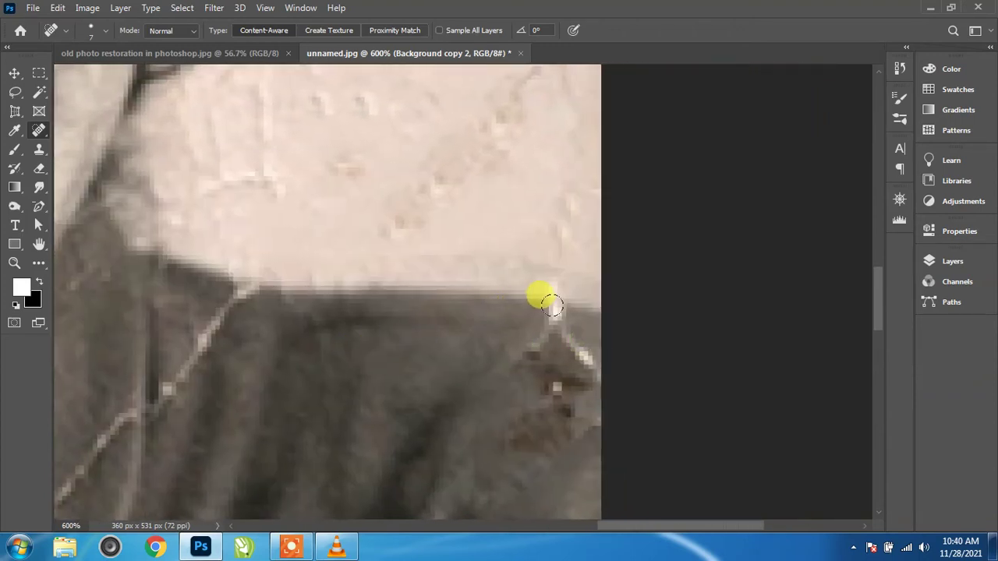
pyautogui.moveTo(552, 307)
pyautogui.mouseDown()
pyautogui.moveTo(510, 329)
pyautogui.moveTo(562, 346)
pyautogui.moveTo(571, 373)
pyautogui.moveTo(541, 394)
pyautogui.moveTo(520, 434)
pyautogui.mouseUp()
pyautogui.moveTo(568, 396); pyautogui.dragTo(548, 413)
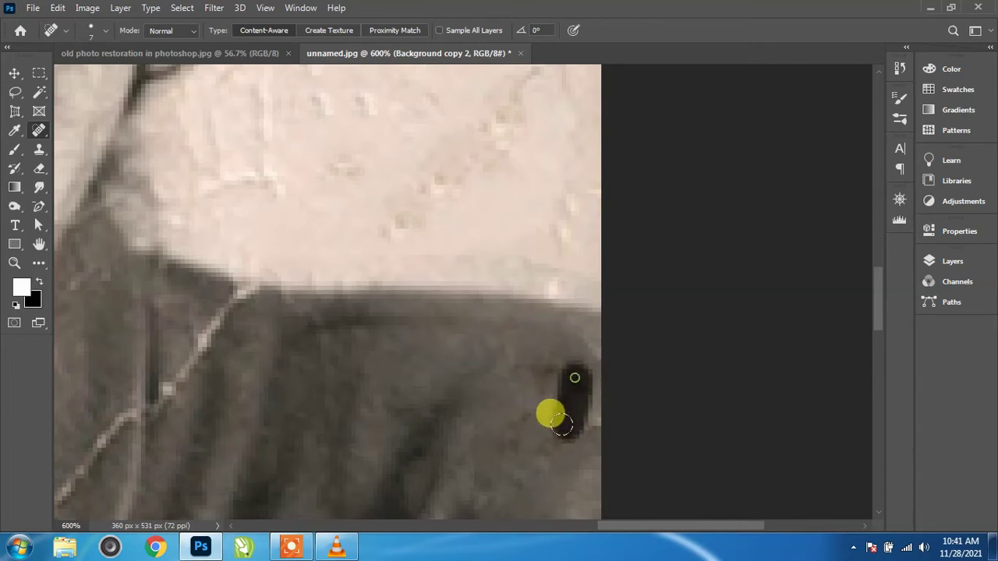
pyautogui.moveTo(152, 270); pyautogui.dragTo(304, 181)
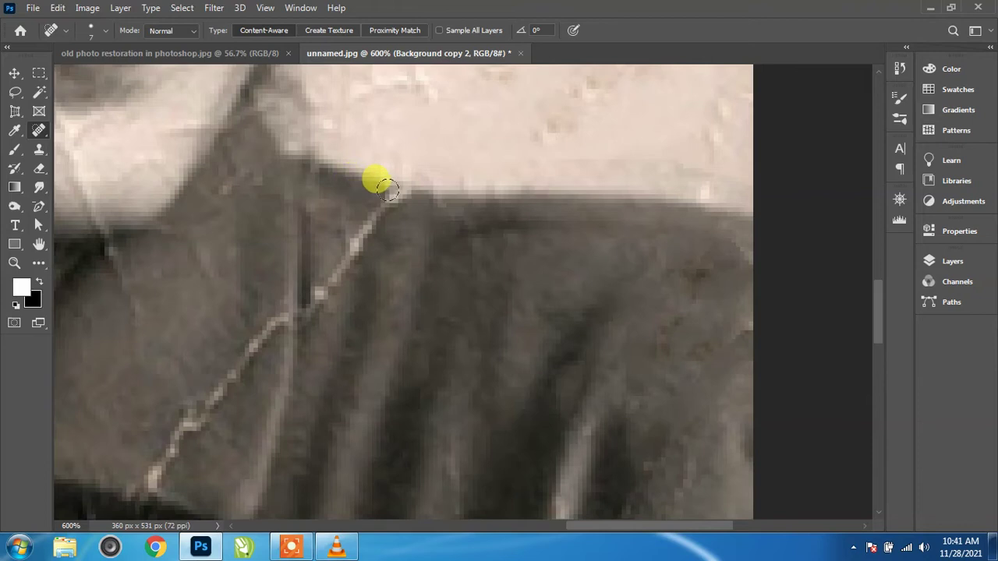
pyautogui.moveTo(387, 188)
pyautogui.mouseDown()
pyautogui.moveTo(338, 223)
pyautogui.moveTo(301, 297)
pyautogui.mouseUp()
# Step: Heal the cracks running across the shirt and through its folds
pyautogui.moveTo(367, 330); pyautogui.dragTo(593, 291)
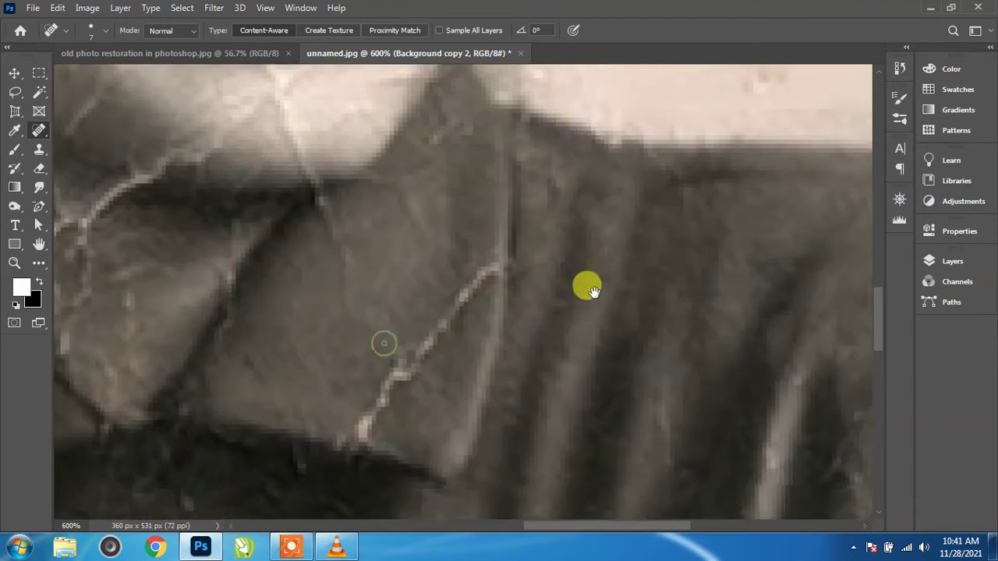
pyautogui.moveTo(496, 263)
pyautogui.mouseDown()
pyautogui.moveTo(439, 285)
pyautogui.moveTo(390, 351)
pyautogui.moveTo(357, 422)
pyautogui.mouseUp()
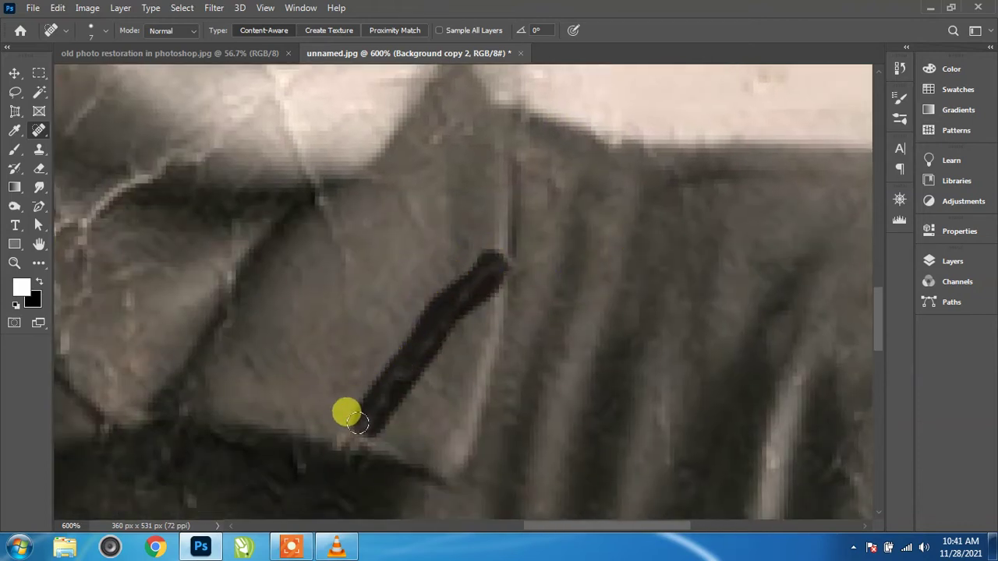
pyautogui.moveTo(330, 237)
pyautogui.mouseDown()
pyautogui.moveTo(400, 272)
pyautogui.moveTo(401, 293)
pyautogui.mouseUp()
pyautogui.moveTo(430, 214)
pyautogui.mouseDown()
pyautogui.moveTo(475, 236)
pyautogui.moveTo(485, 285)
pyautogui.mouseUp()
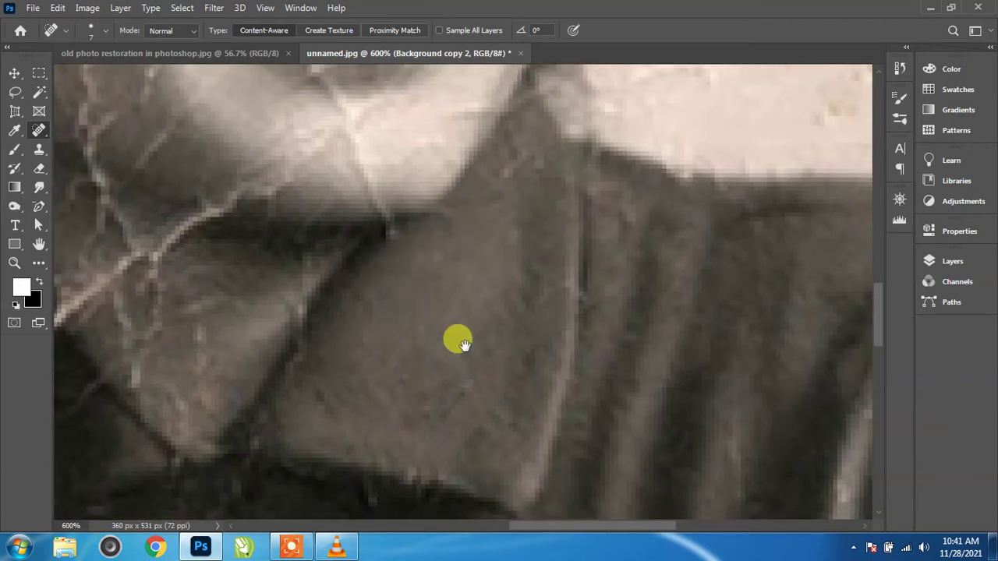
pyautogui.moveTo(463, 344); pyautogui.dragTo(457, 211)
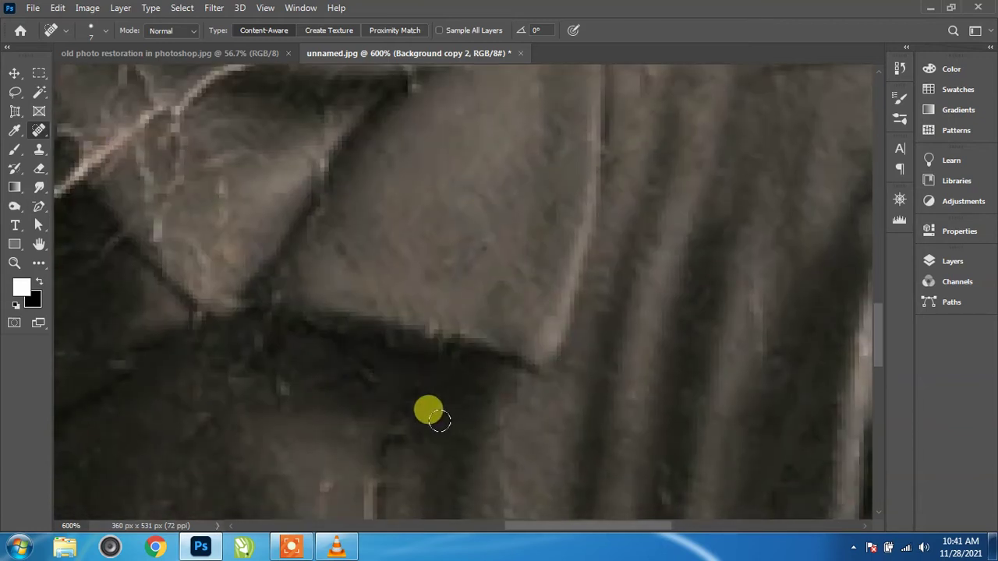
# Step: Heal the vertical scratch near the collar and the short scratch in the dark area
pyautogui.moveTo(439, 419); pyautogui.dragTo(423, 216)
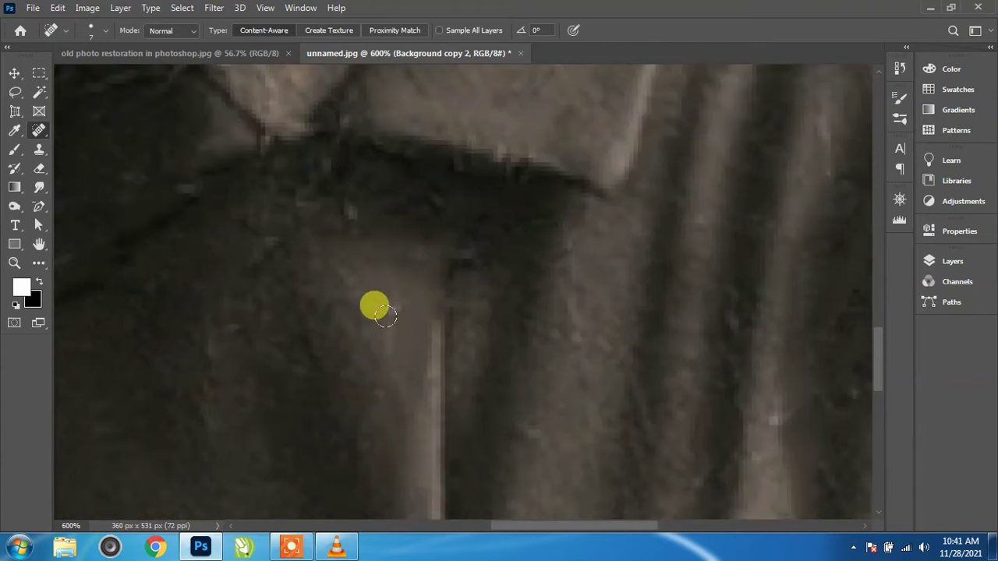
pyautogui.moveTo(425, 322); pyautogui.dragTo(428, 382)
pyautogui.moveTo(340, 263); pyautogui.dragTo(544, 475)
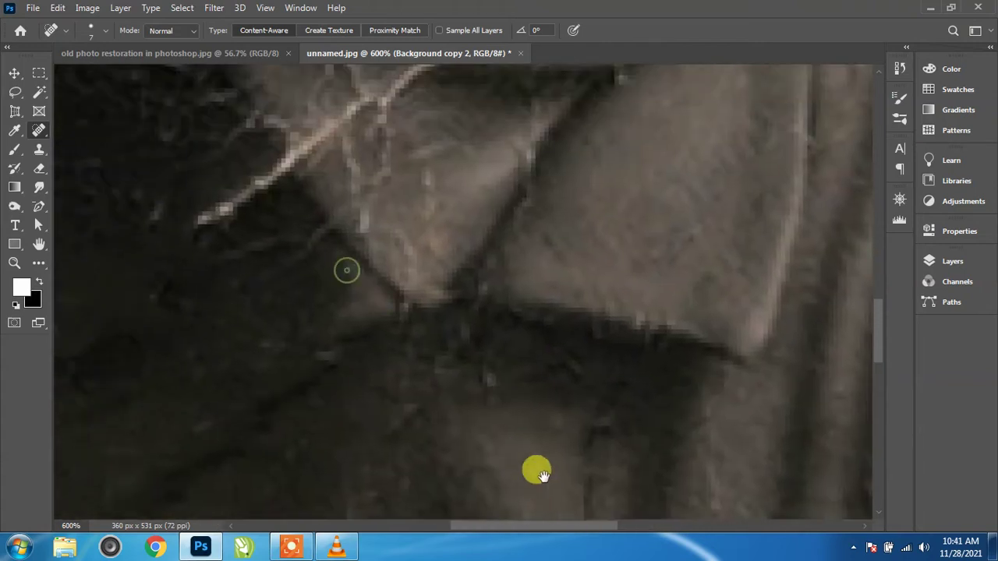
pyautogui.moveTo(301, 238)
pyautogui.mouseDown()
pyautogui.moveTo(499, 273)
pyautogui.moveTo(463, 321)
pyautogui.mouseUp()
pyautogui.moveTo(578, 334); pyautogui.dragTo(517, 363)
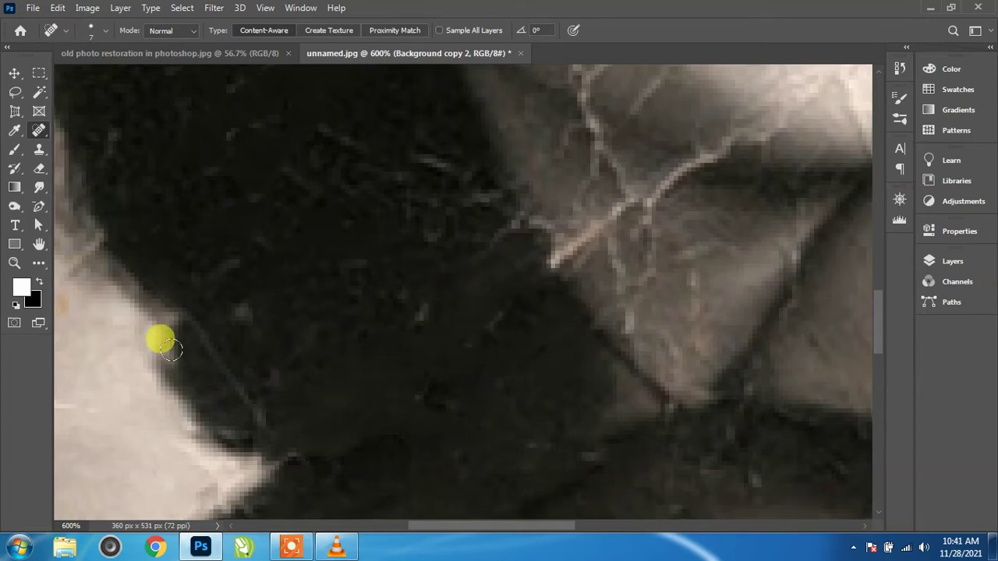
# Step: Heal the scratches in the dark hair area and the cracks along the jawline and under the chin
pyautogui.moveTo(199, 331); pyautogui.dragTo(241, 395)
pyautogui.moveTo(351, 283); pyautogui.dragTo(241, 350)
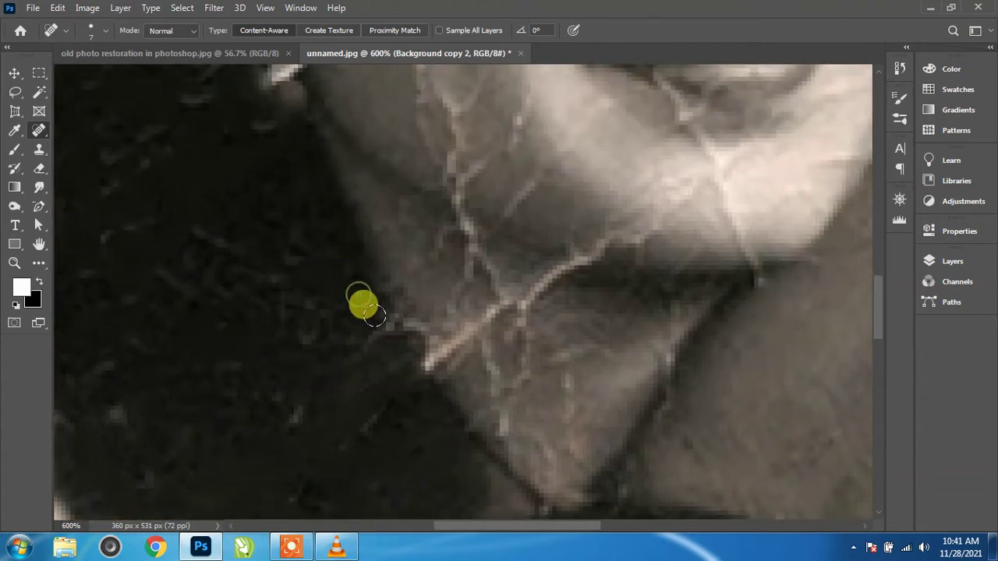
pyautogui.moveTo(370, 355)
pyautogui.mouseDown()
pyautogui.moveTo(357, 383)
pyautogui.moveTo(442, 334)
pyautogui.mouseUp()
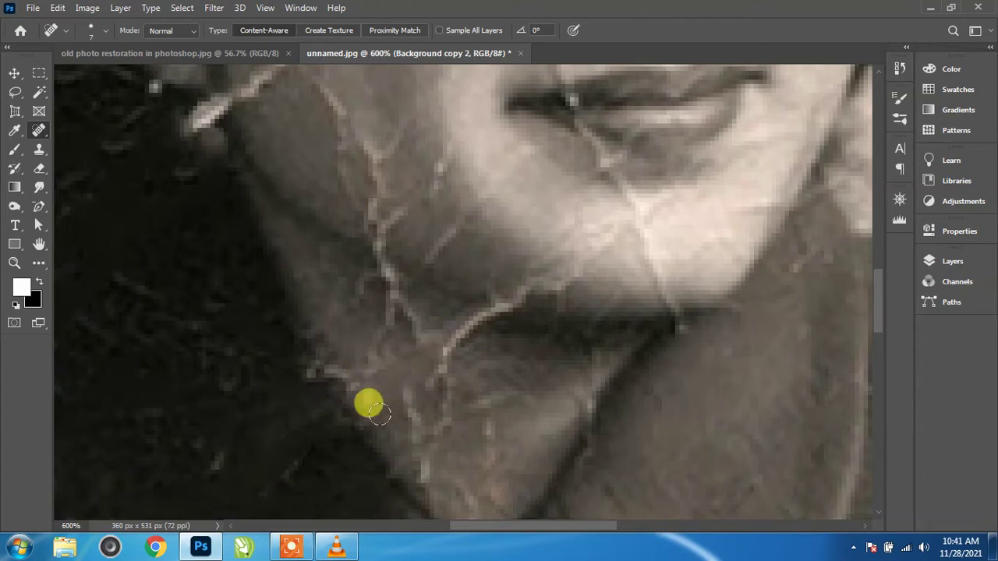
pyautogui.moveTo(400, 378)
pyautogui.mouseDown()
pyautogui.moveTo(410, 442)
pyautogui.moveTo(437, 355)
pyautogui.moveTo(458, 344)
pyautogui.mouseUp()
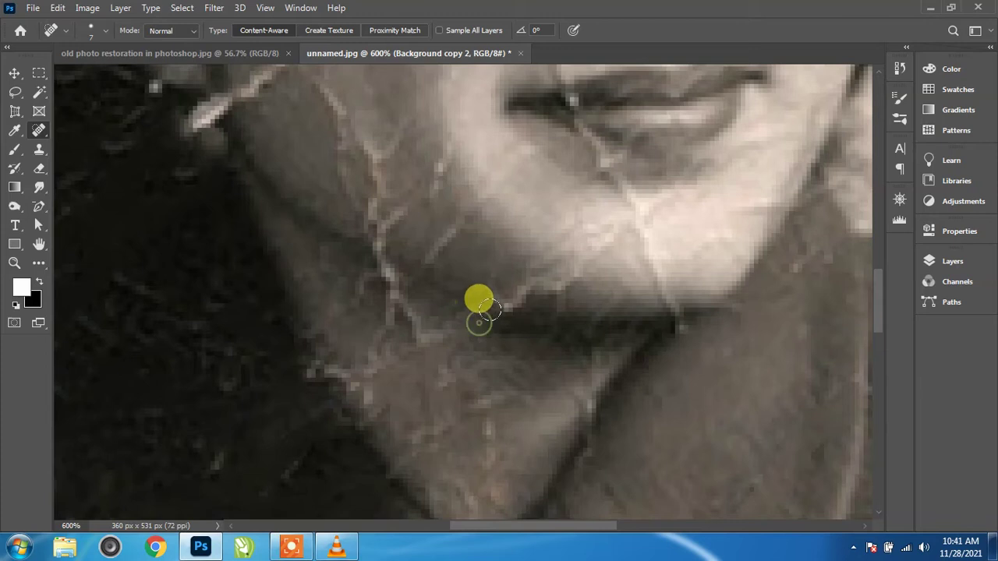
pyautogui.moveTo(489, 287); pyautogui.dragTo(523, 285)
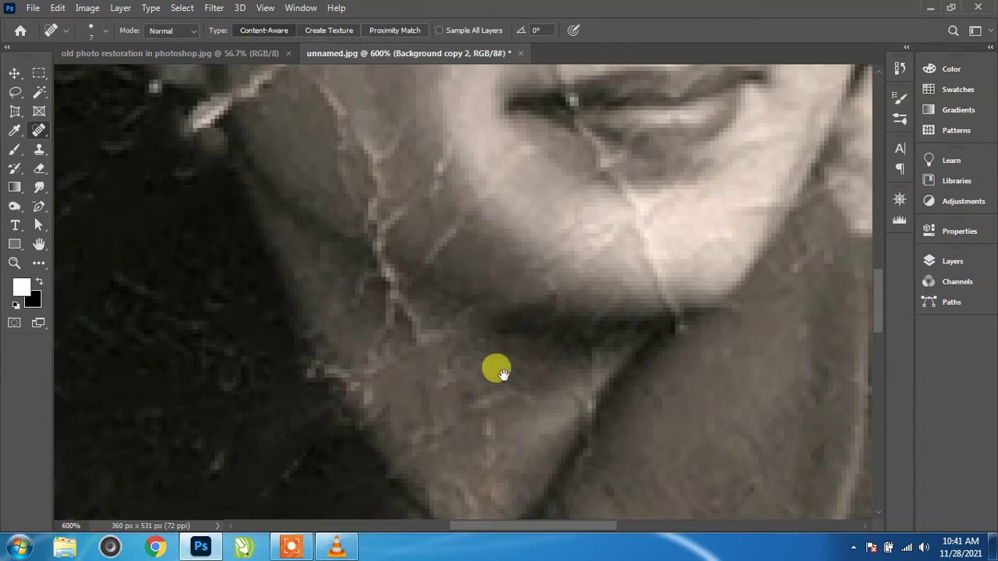
# Step: Undo two poor strokes and re-heal the light crack under the chin and nearby spots
pyautogui.moveTo(502, 374); pyautogui.dragTo(500, 303)
pyautogui.hotkey('ctrl', 'z')
pyautogui.hotkey('ctrl', 'z')
pyautogui.hotkey('ctrl', 'z')
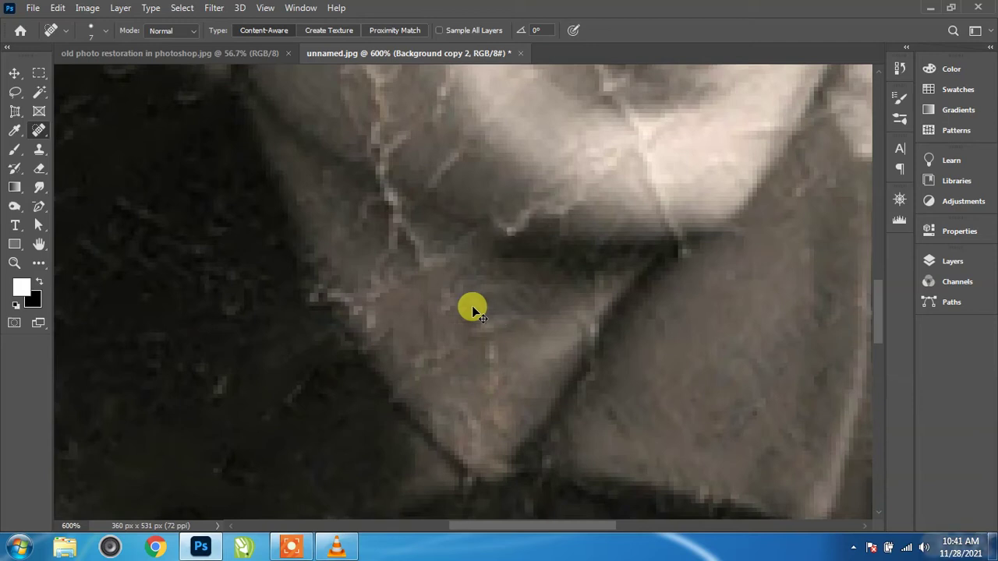
pyautogui.hotkey('ctrl', 'z')
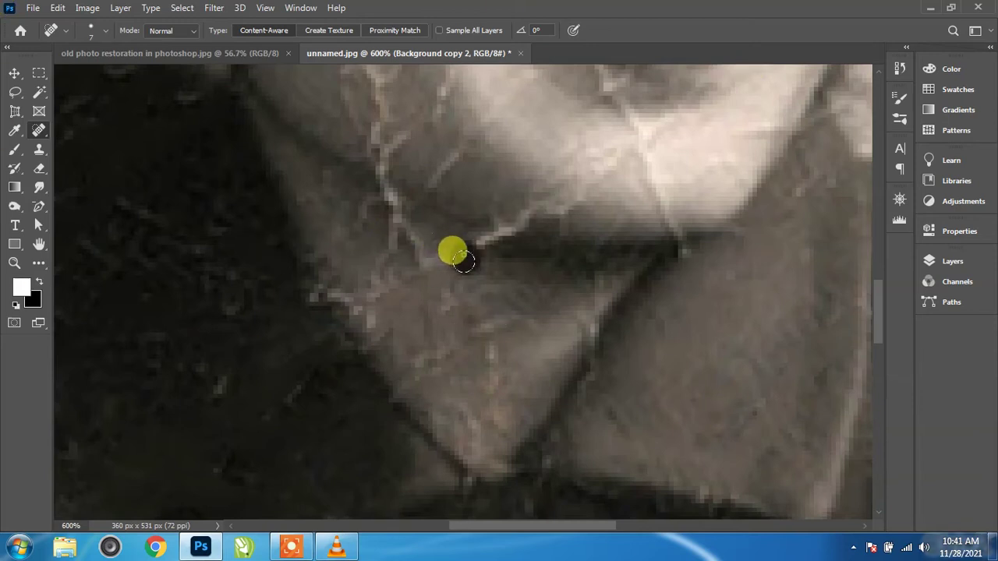
pyautogui.moveTo(460, 228)
pyautogui.mouseDown()
pyautogui.moveTo(509, 230)
pyautogui.moveTo(529, 208)
pyautogui.moveTo(570, 198)
pyautogui.moveTo(528, 221)
pyautogui.moveTo(715, 224)
pyautogui.mouseUp()
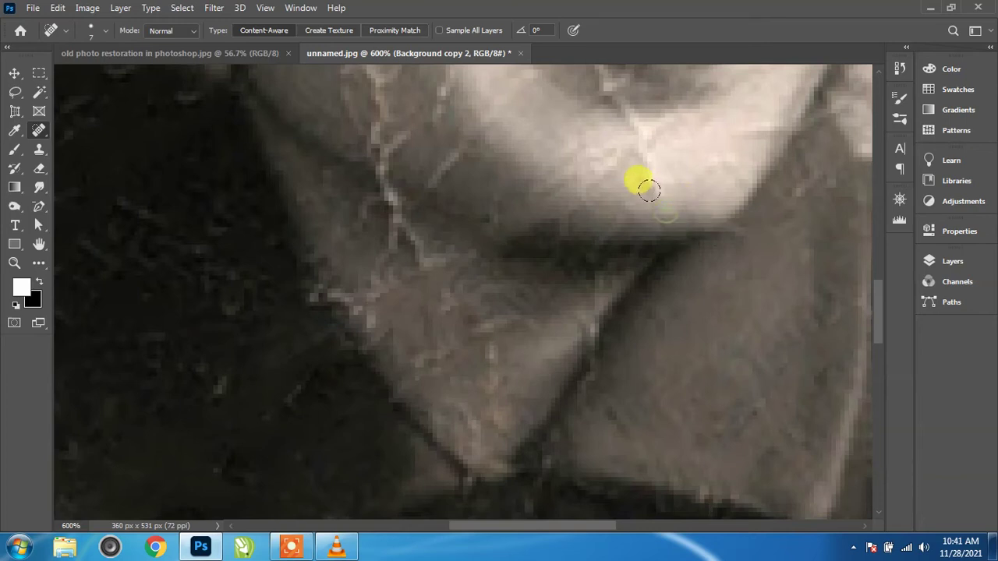
pyautogui.moveTo(641, 147); pyautogui.dragTo(640, 184)
pyautogui.moveTo(666, 117); pyautogui.dragTo(585, 161)
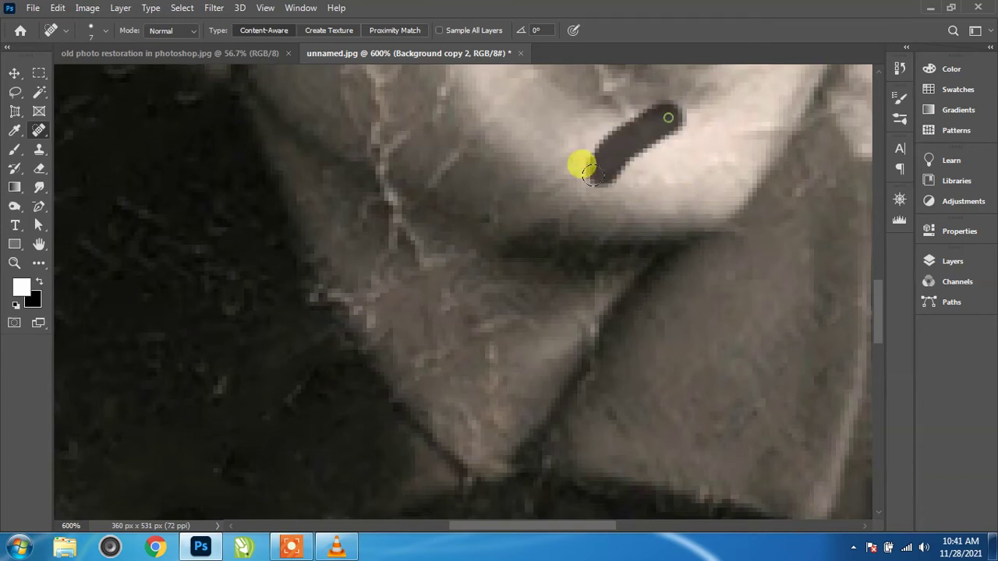
# Step: Heal the lower crack across the neck and along the chin and jawline
pyautogui.moveTo(622, 117)
pyautogui.mouseDown()
pyautogui.moveTo(591, 200)
pyautogui.moveTo(614, 135)
pyautogui.mouseUp()
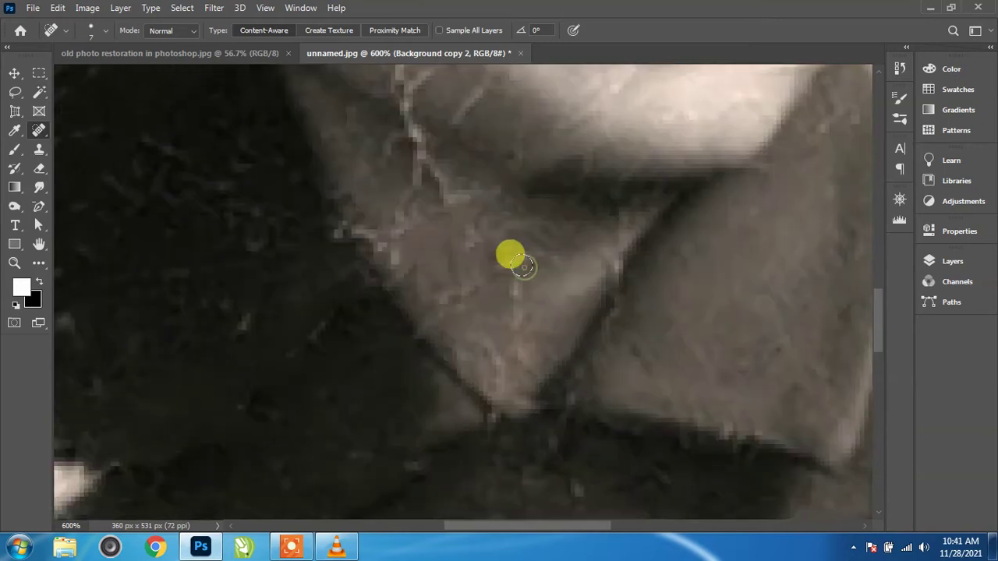
pyautogui.moveTo(512, 252)
pyautogui.mouseDown()
pyautogui.moveTo(500, 285)
pyautogui.moveTo(507, 330)
pyautogui.mouseUp()
pyautogui.moveTo(491, 267); pyautogui.dragTo(519, 234)
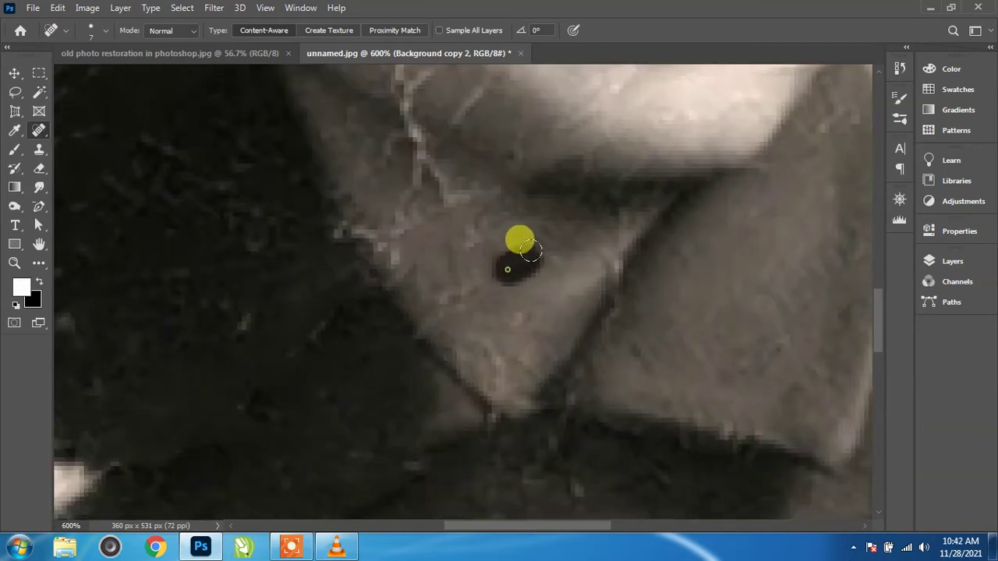
pyautogui.moveTo(449, 251)
pyautogui.mouseDown()
pyautogui.moveTo(444, 195)
pyautogui.moveTo(375, 219)
pyautogui.moveTo(385, 239)
pyautogui.moveTo(406, 152)
pyautogui.moveTo(417, 209)
pyautogui.mouseUp()
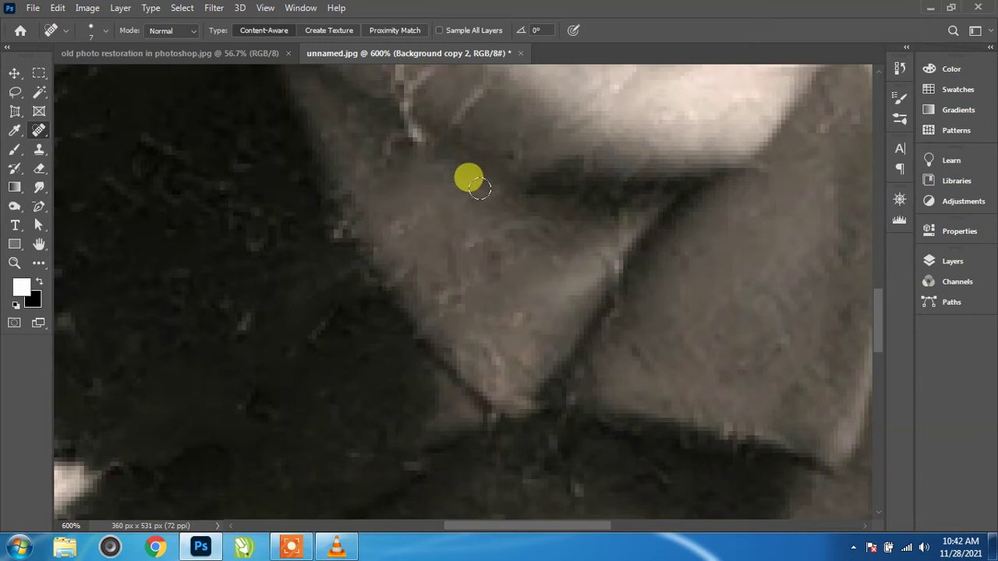
pyautogui.moveTo(468, 178); pyautogui.dragTo(526, 336)
pyautogui.moveTo(445, 278)
pyautogui.mouseDown()
pyautogui.moveTo(429, 308)
pyautogui.moveTo(445, 405)
pyautogui.mouseUp()
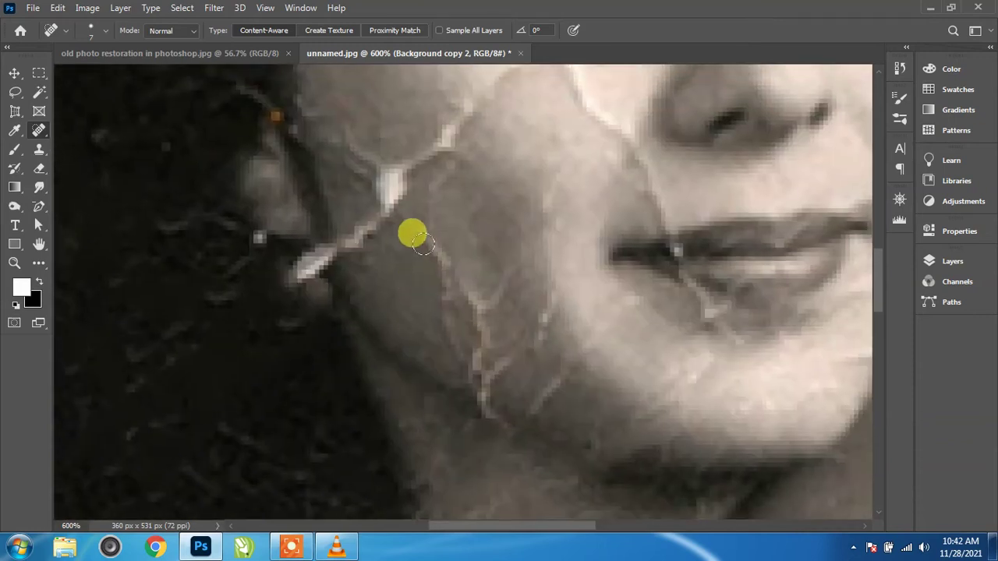
# Step: Heal the pale cracks across the lower cheek beside the lips and down toward the jaw
pyautogui.moveTo(422, 239)
pyautogui.mouseDown()
pyautogui.moveTo(457, 307)
pyautogui.moveTo(457, 331)
pyautogui.mouseUp()
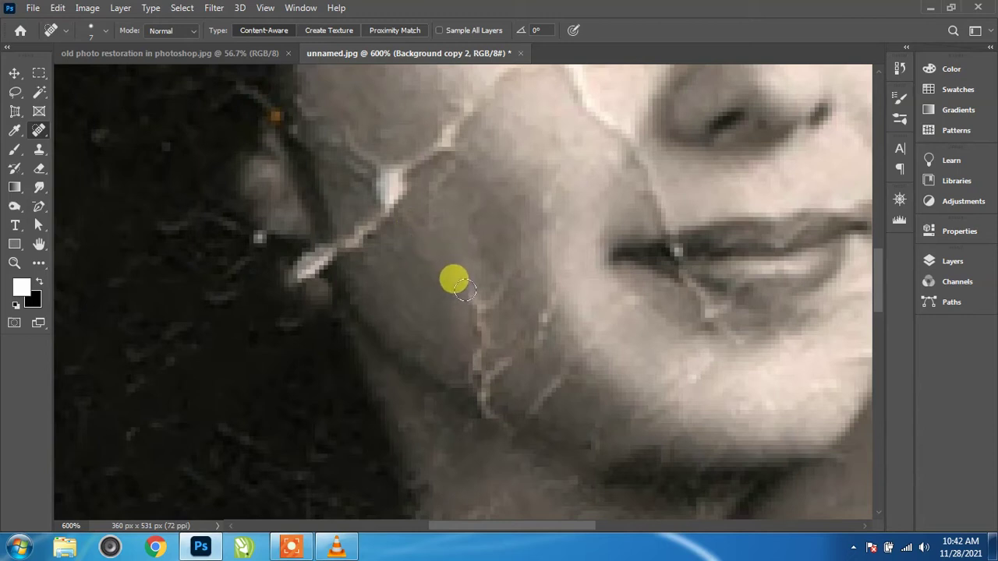
pyautogui.moveTo(466, 287)
pyautogui.mouseDown()
pyautogui.moveTo(482, 314)
pyautogui.moveTo(486, 304)
pyautogui.mouseUp()
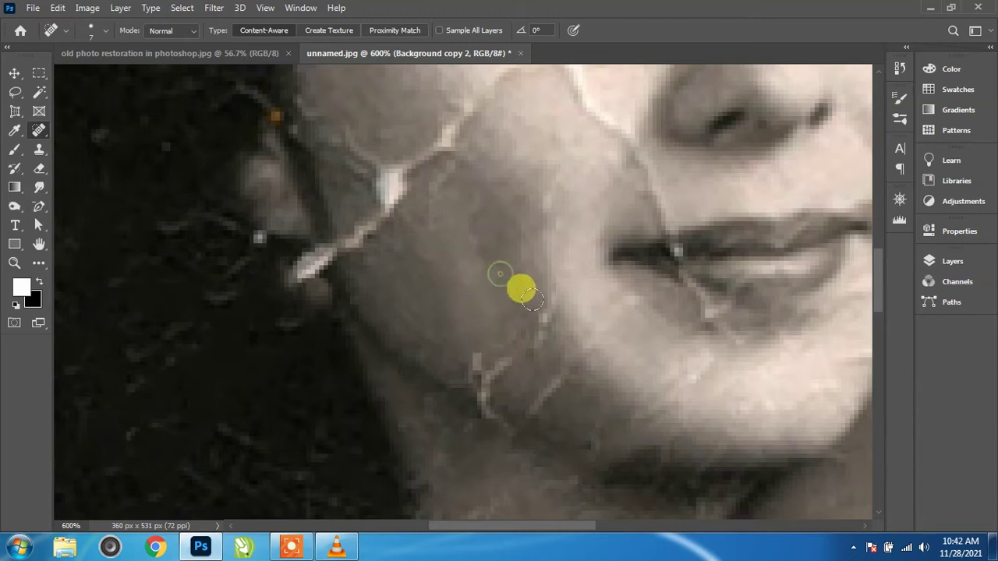
pyautogui.click(546, 303)
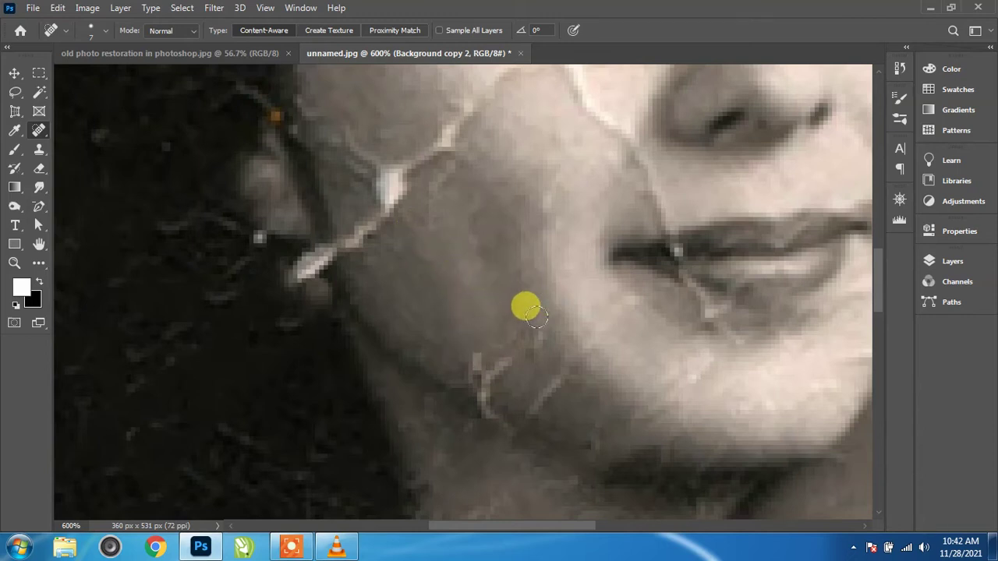
pyautogui.moveTo(533, 322)
pyautogui.mouseDown()
pyautogui.moveTo(525, 339)
pyautogui.moveTo(445, 383)
pyautogui.moveTo(481, 352)
pyautogui.moveTo(486, 397)
pyautogui.moveTo(475, 351)
pyautogui.moveTo(468, 379)
pyautogui.moveTo(511, 421)
pyautogui.moveTo(487, 422)
pyautogui.moveTo(535, 374)
pyautogui.moveTo(589, 401)
pyautogui.mouseUp()
pyautogui.moveTo(535, 341); pyautogui.dragTo(663, 430)
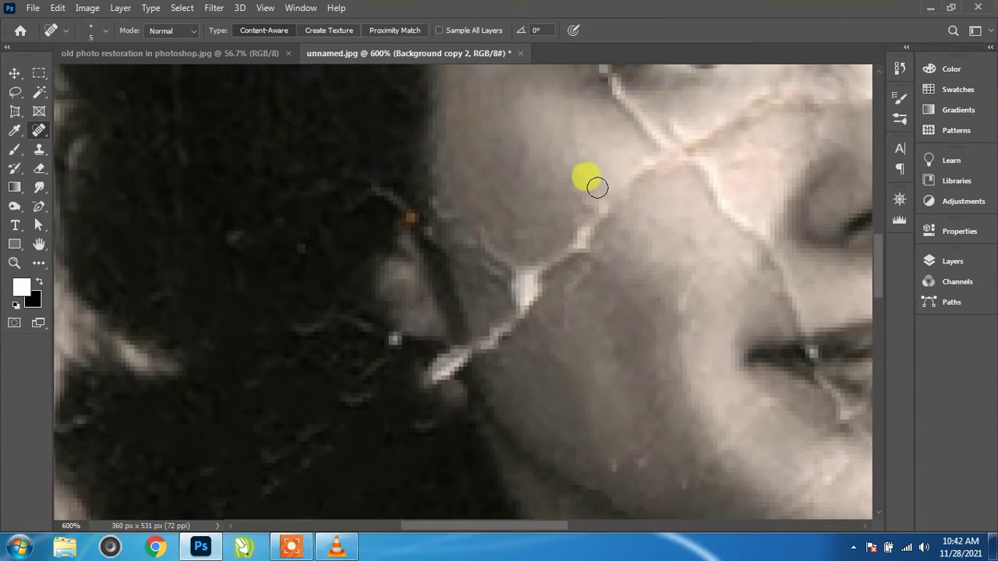
pyautogui.moveTo(601, 202); pyautogui.dragTo(559, 248)
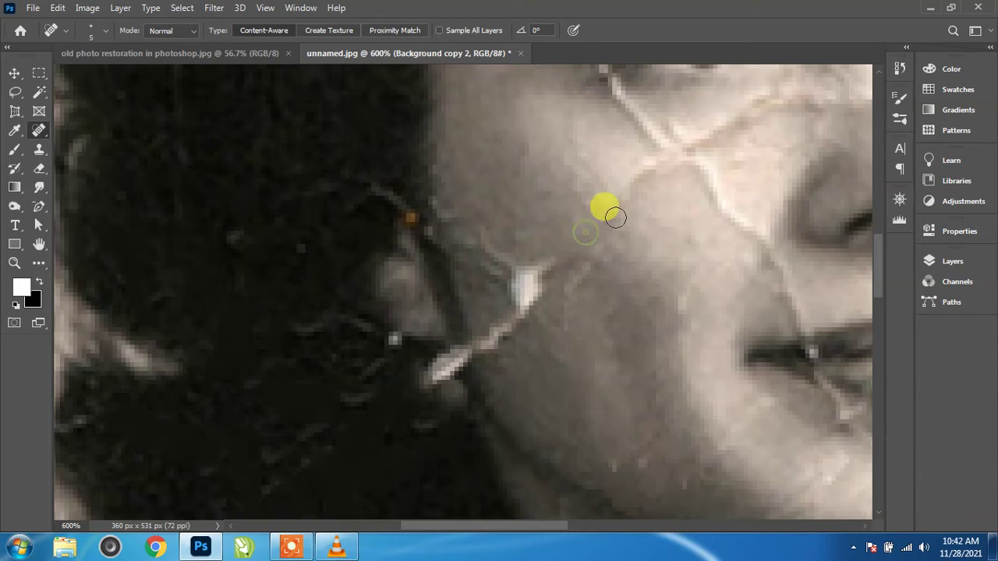
pyautogui.moveTo(604, 209)
pyautogui.mouseDown()
pyautogui.moveTo(571, 258)
pyautogui.moveTo(531, 257)
pyautogui.mouseUp()
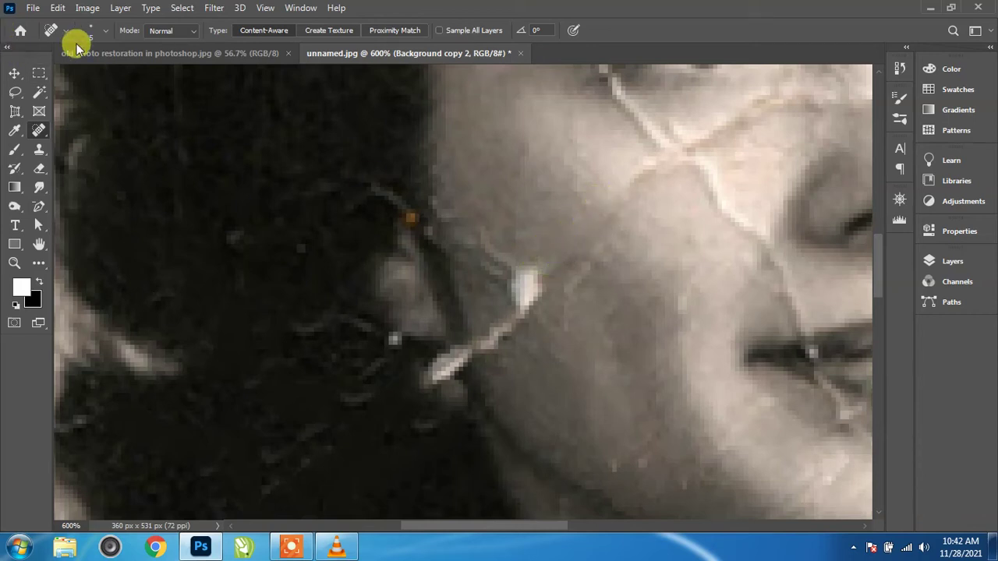
# Step: Set brush hardness to 51%, test and undo a stroke beside the ear, then readjust hardness
pyautogui.click(103, 33)
pyautogui.click(96, 104)
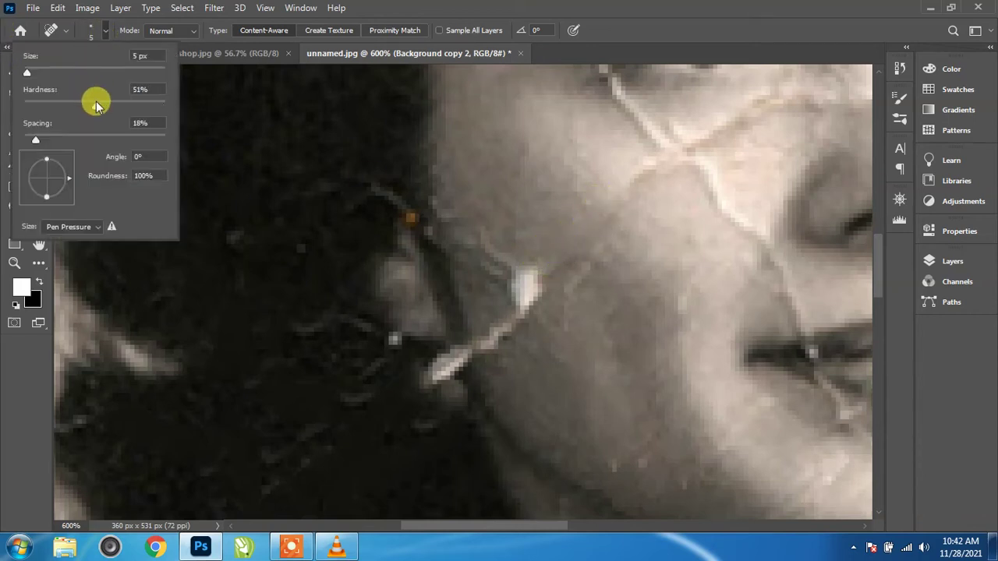
pyautogui.press('Return')
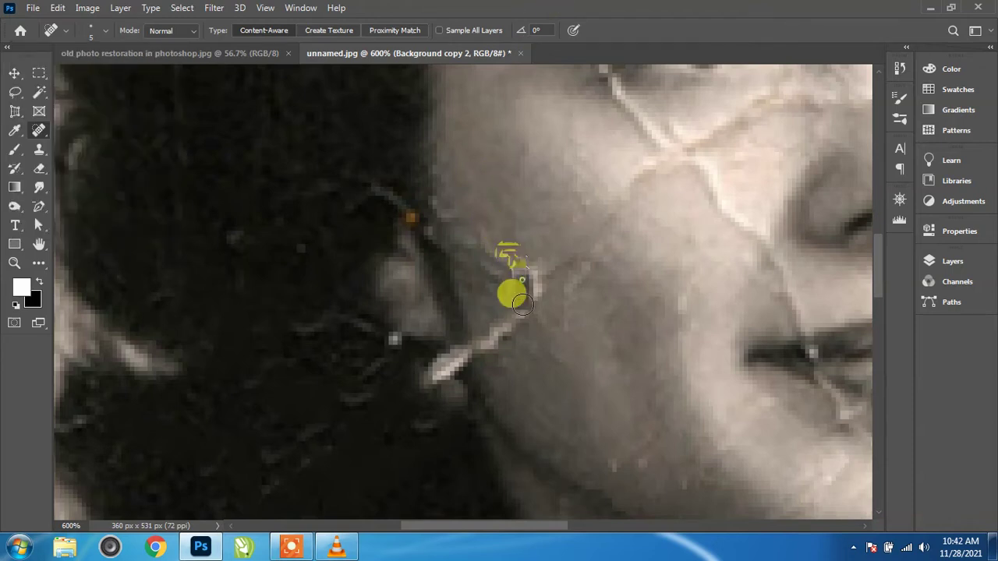
pyautogui.moveTo(505, 248)
pyautogui.mouseDown()
pyautogui.moveTo(521, 305)
pyautogui.moveTo(537, 283)
pyautogui.moveTo(510, 270)
pyautogui.mouseUp()
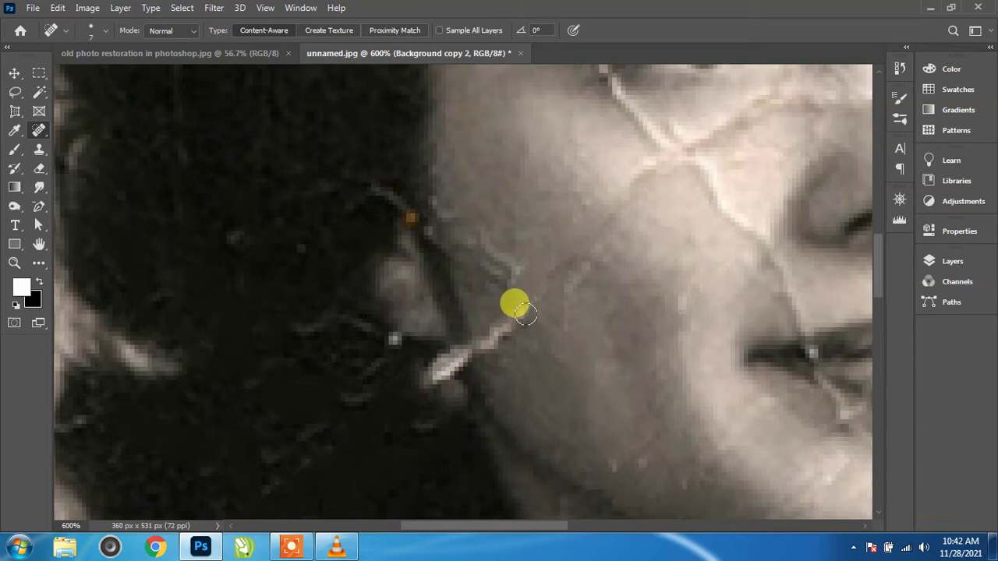
pyautogui.hotkey('ctrl', 'z')
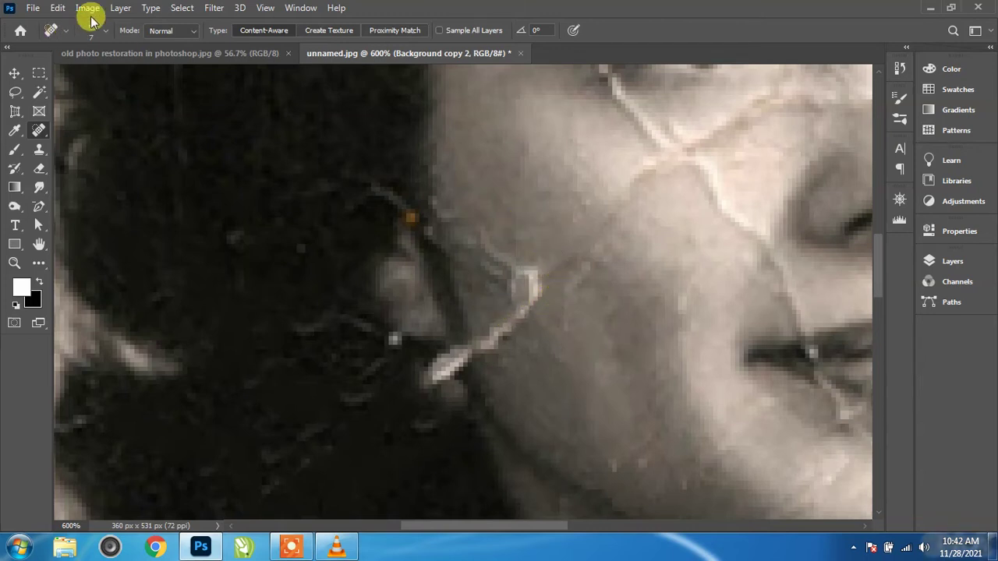
pyautogui.click(106, 30)
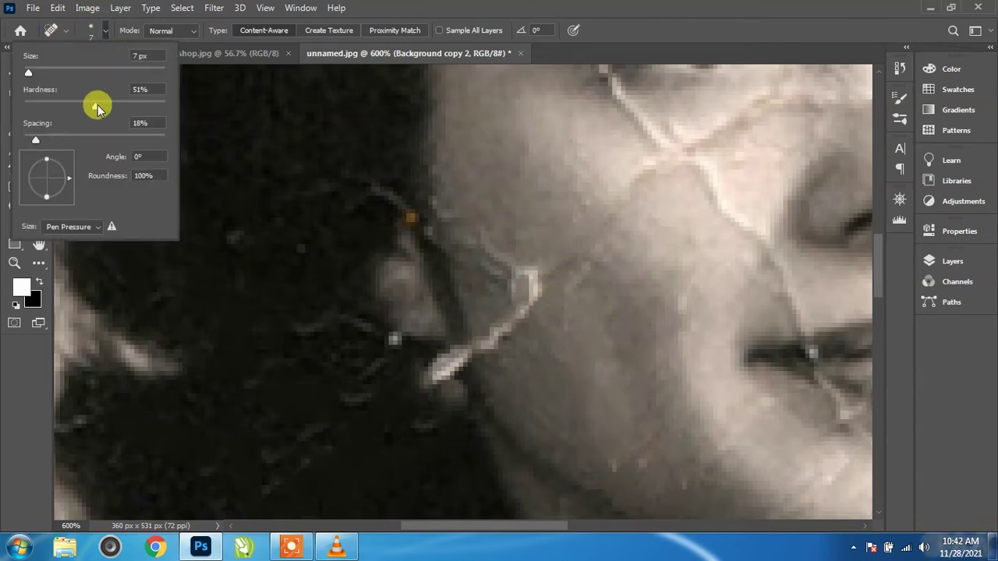
pyautogui.moveTo(97, 107); pyautogui.dragTo(187, 102)
pyautogui.press('Return')
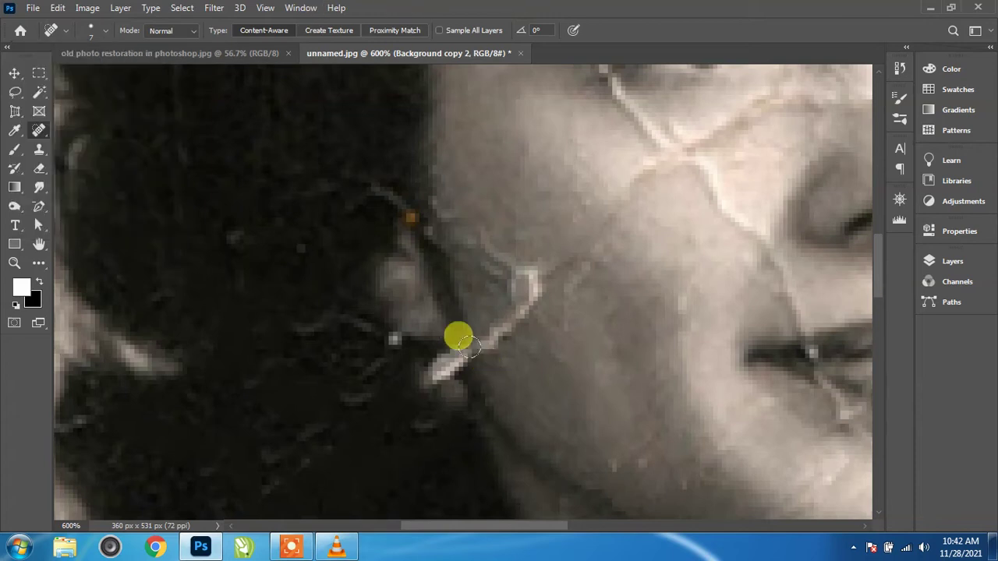
# Step: Switch to the Healing Brush at size 10, sample clean skin, and heal the jaw crack
pyautogui.rightClick(38, 134)
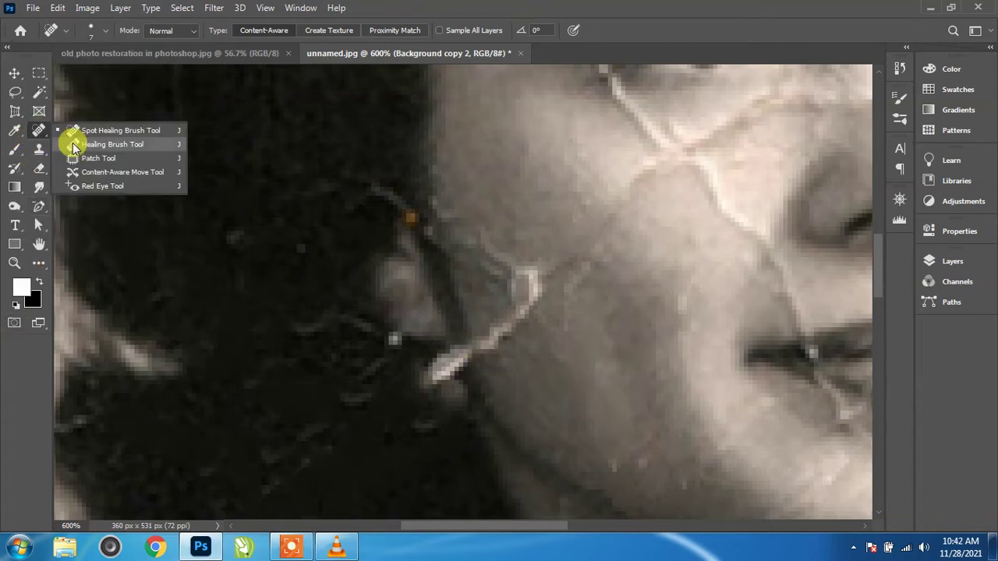
pyautogui.click(100, 145)
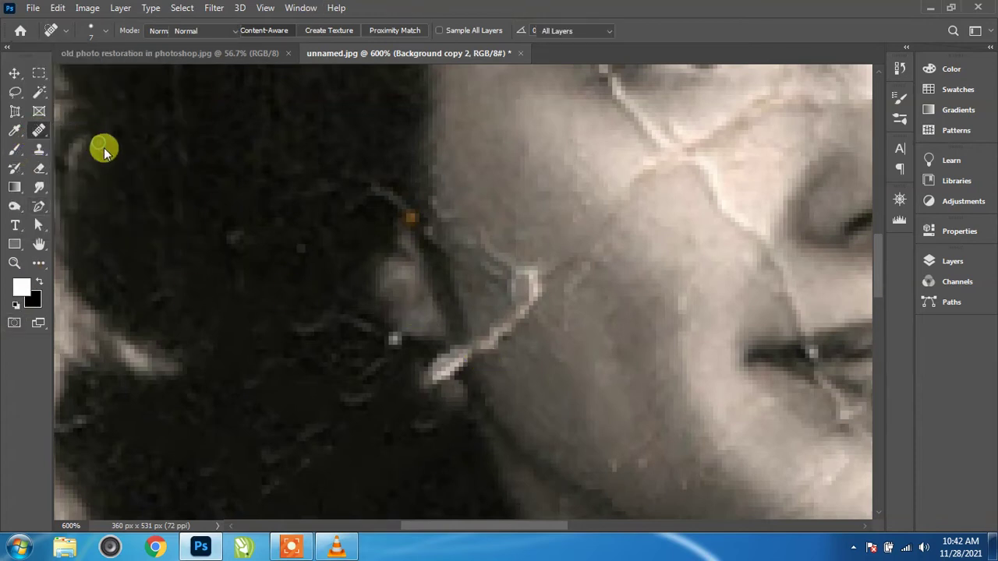
pyautogui.press('[')
pyautogui.press('[')
pyautogui.press('[')
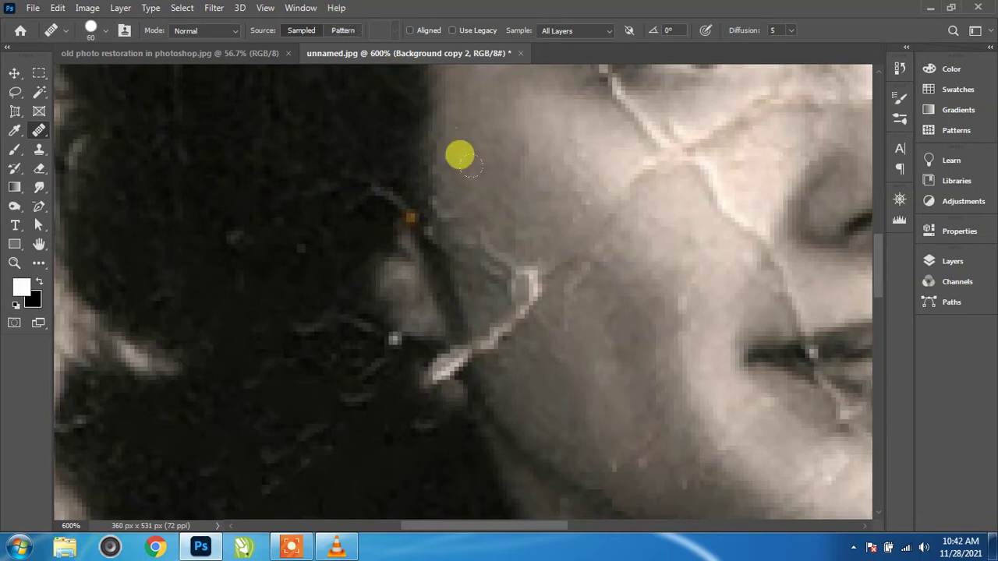
pyautogui.press('[')
pyautogui.press('[')
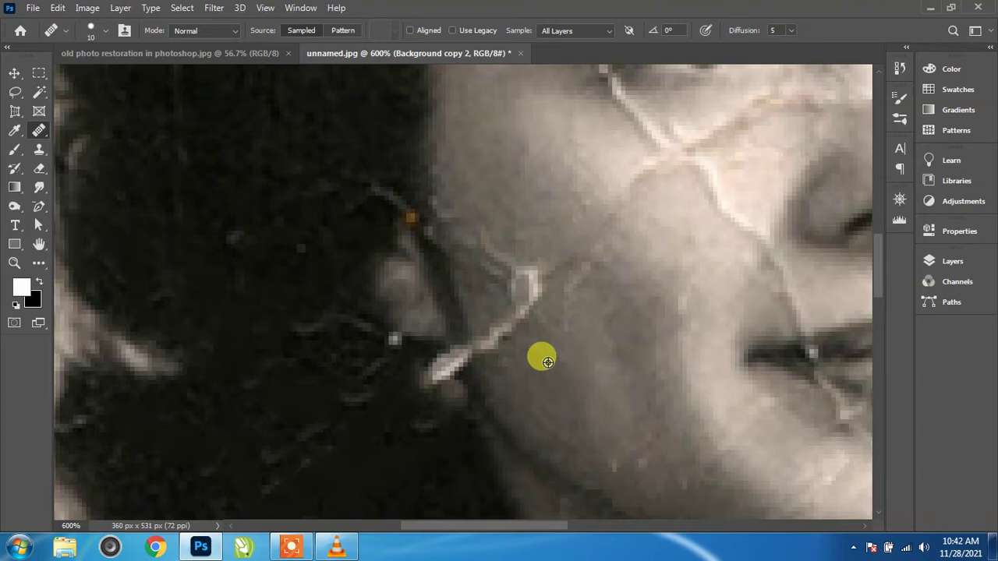
pyautogui.keyDown('alt'); pyautogui.click(548, 362); pyautogui.keyUp('alt')
pyautogui.moveTo(517, 263); pyautogui.dragTo(477, 316)
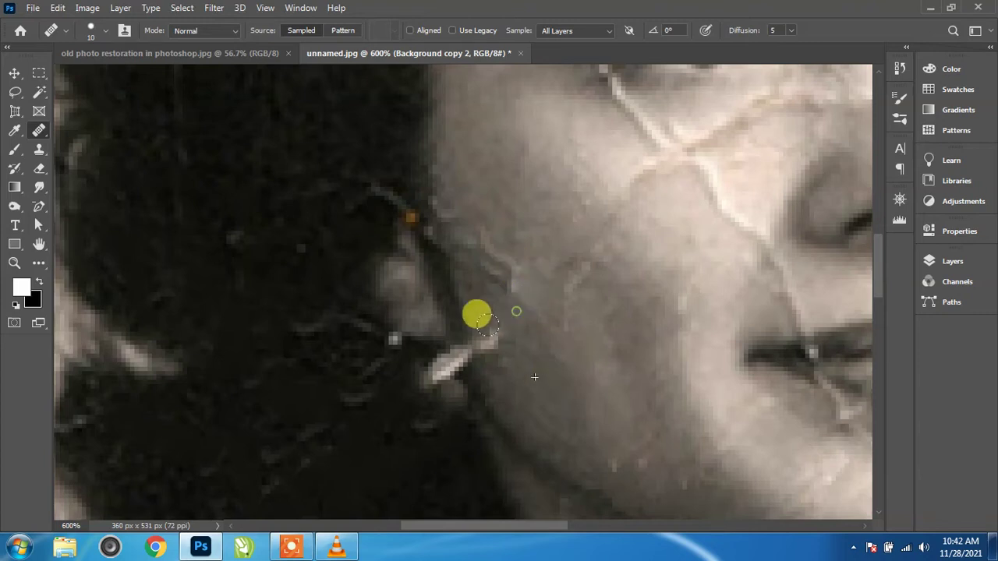
# Step: Resample nearby skin and heal the bright streaks beside and below the ear with a size 5 brush
pyautogui.keyDown('alt'); pyautogui.click(547, 363); pyautogui.keyUp('alt')
pyautogui.moveTo(488, 265)
pyautogui.mouseDown()
pyautogui.moveTo(437, 200)
pyautogui.moveTo(466, 331)
pyautogui.mouseUp()
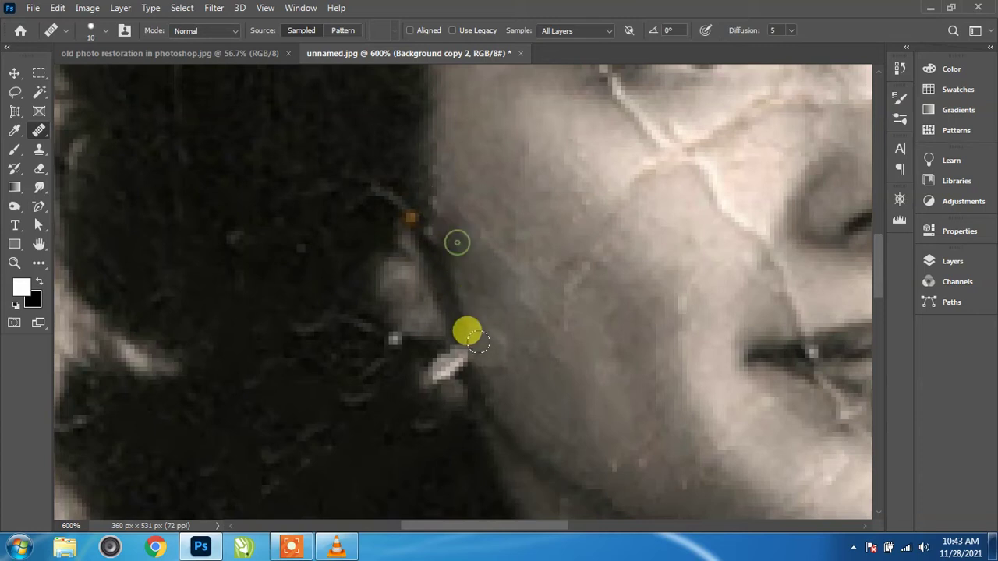
pyautogui.keyDown('alt'); pyautogui.click(525, 343); pyautogui.keyUp('alt')
pyautogui.click(450, 373)
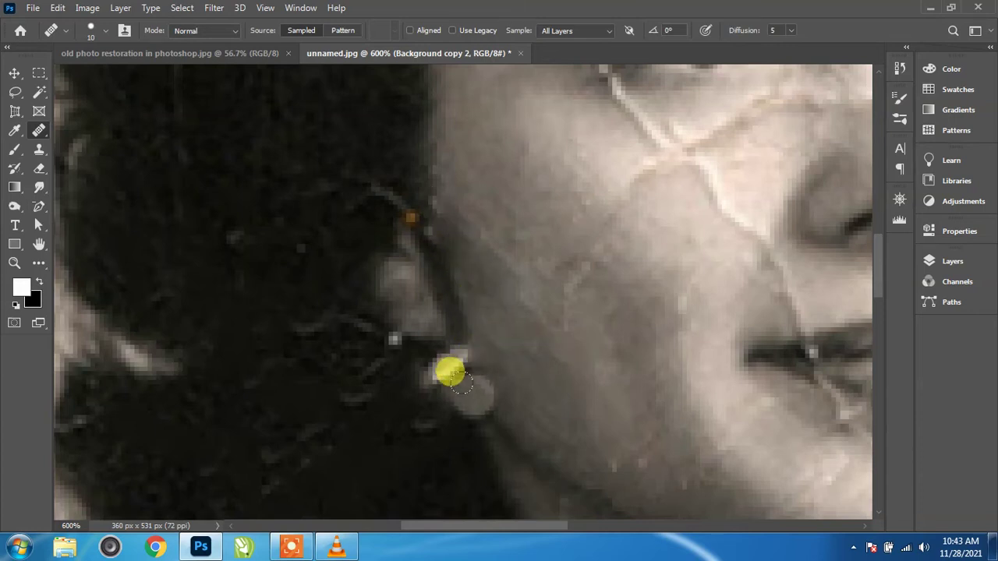
pyautogui.hotkey('ctrl', 'z')
pyautogui.press('[')
pyautogui.press('[')
pyautogui.press('[')
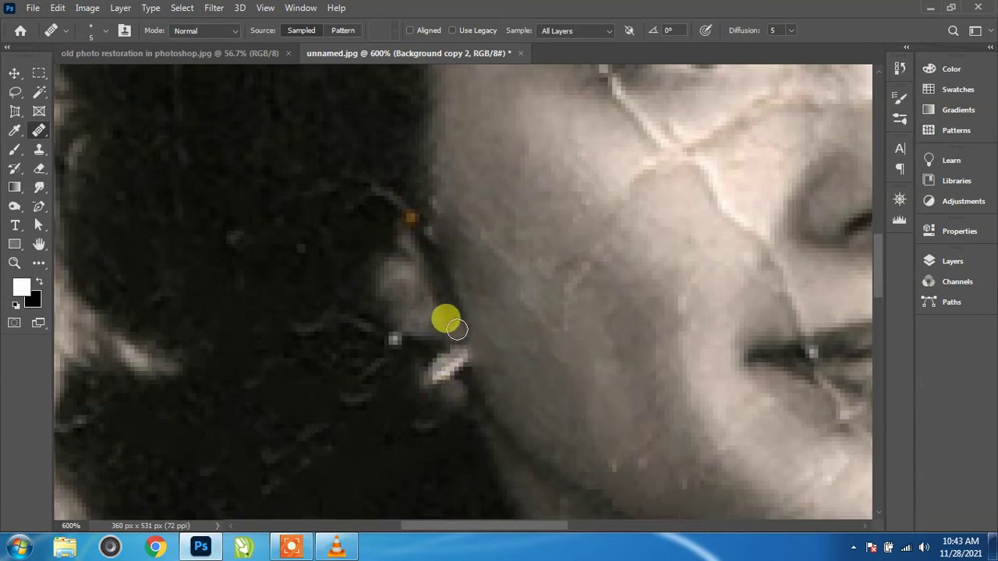
pyautogui.moveTo(457, 329)
pyautogui.mouseDown()
pyautogui.moveTo(457, 351)
pyautogui.moveTo(486, 393)
pyautogui.moveTo(437, 414)
pyautogui.moveTo(403, 369)
pyautogui.moveTo(436, 379)
pyautogui.mouseUp()
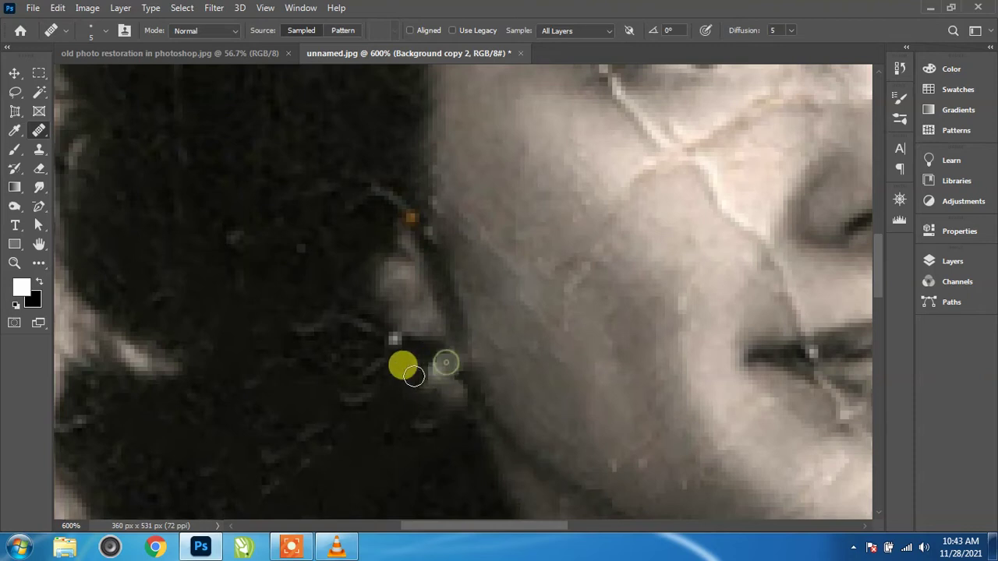
pyautogui.moveTo(445, 361)
pyautogui.mouseDown()
pyautogui.moveTo(398, 373)
pyautogui.moveTo(437, 380)
pyautogui.moveTo(414, 383)
pyautogui.moveTo(435, 371)
pyautogui.moveTo(392, 352)
pyautogui.mouseUp()
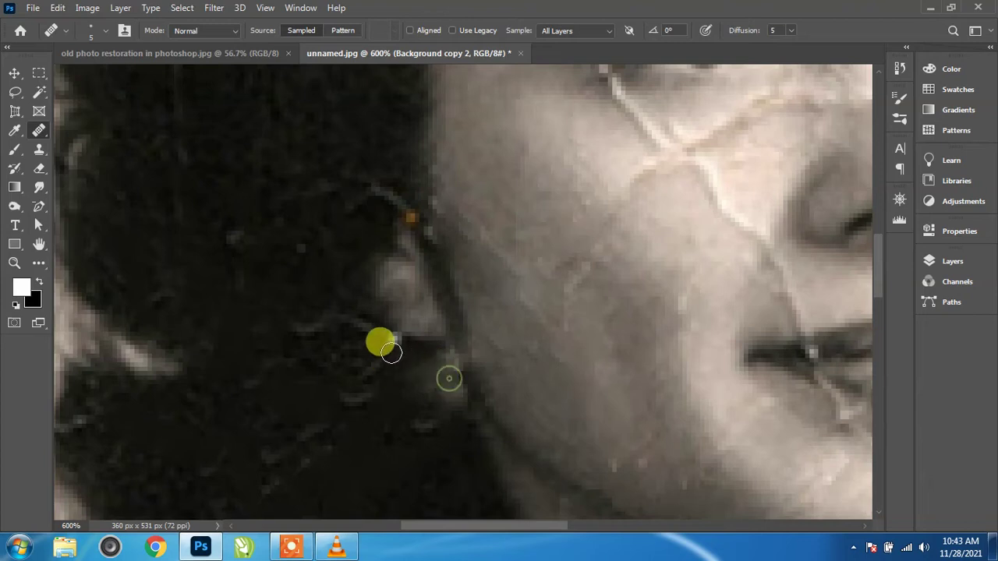
# Step: Retouch the cheek skin and heal the small crack on the cheek
pyautogui.moveTo(444, 323); pyautogui.dragTo(291, 437)
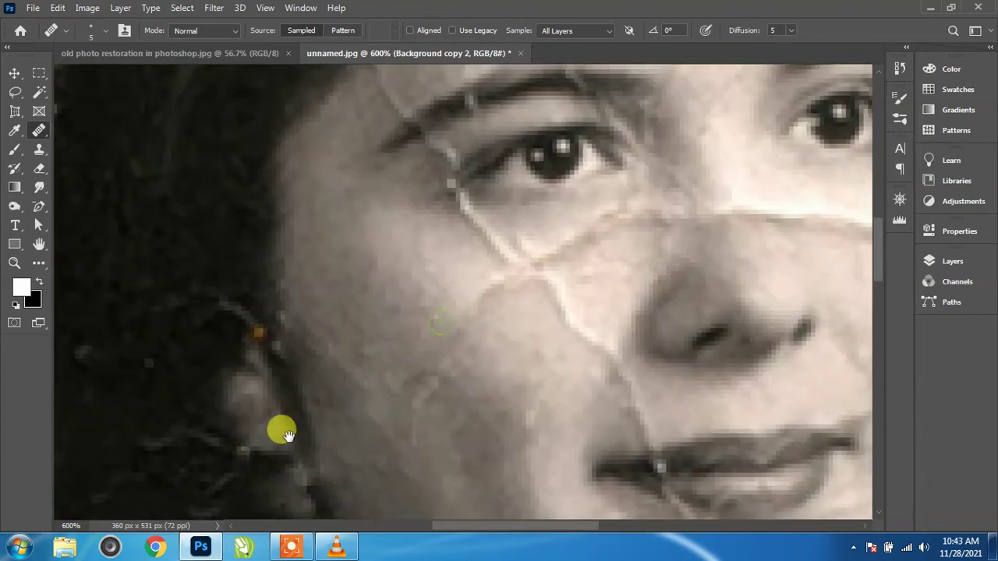
pyautogui.moveTo(341, 413)
pyautogui.mouseDown()
pyautogui.moveTo(407, 439)
pyautogui.moveTo(515, 275)
pyautogui.moveTo(486, 283)
pyautogui.mouseUp()
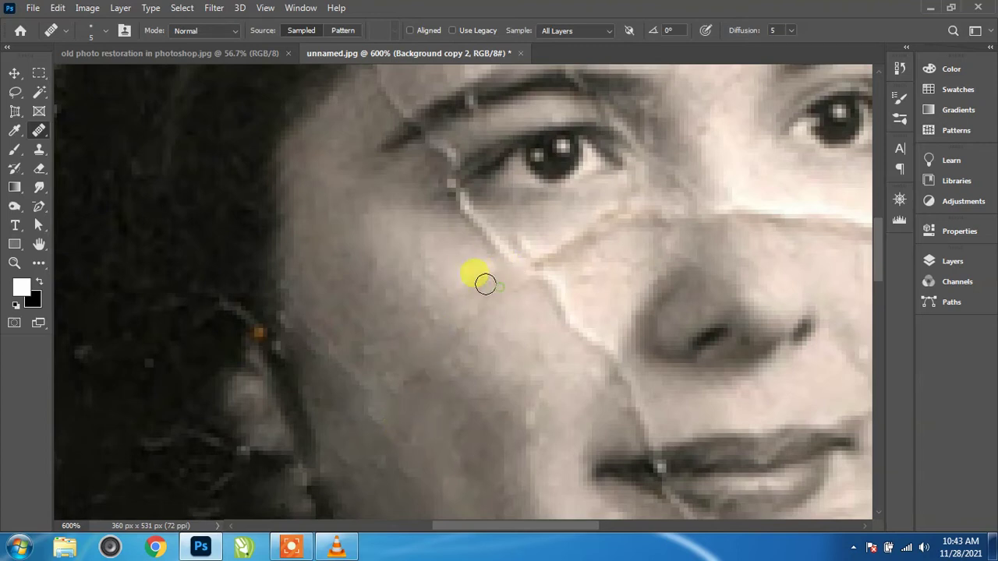
pyautogui.moveTo(516, 377); pyautogui.dragTo(441, 326)
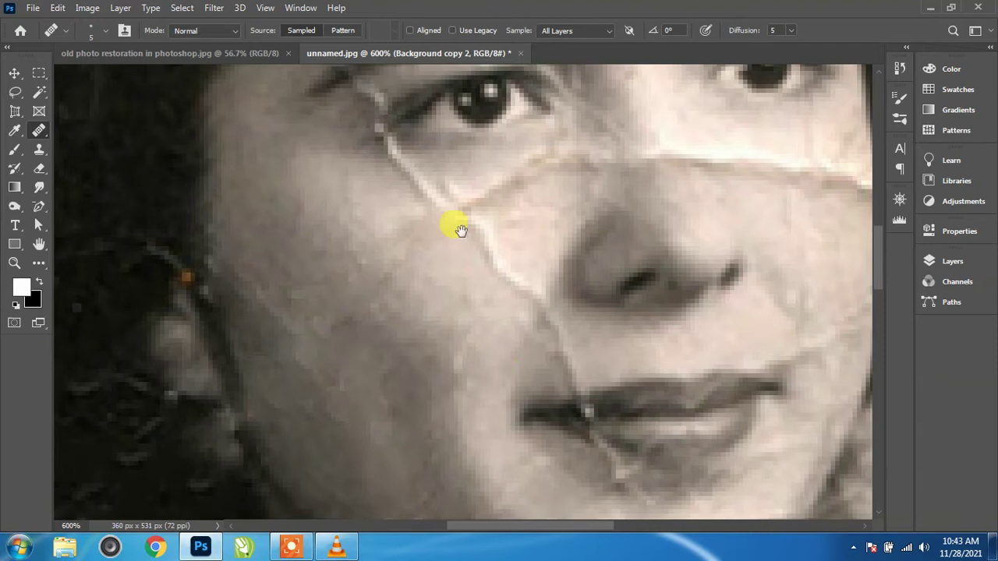
pyautogui.moveTo(476, 277); pyautogui.dragTo(471, 289)
# Step: Switch to the Spot Healing Brush and heal the cheek crack down to the lip corner
pyautogui.rightClick(39, 130)
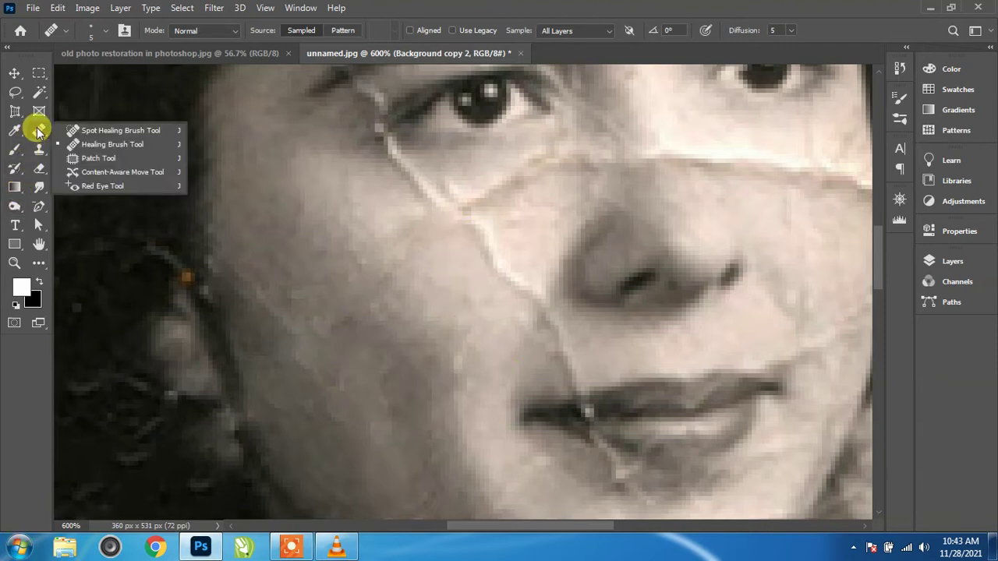
pyautogui.click(96, 133)
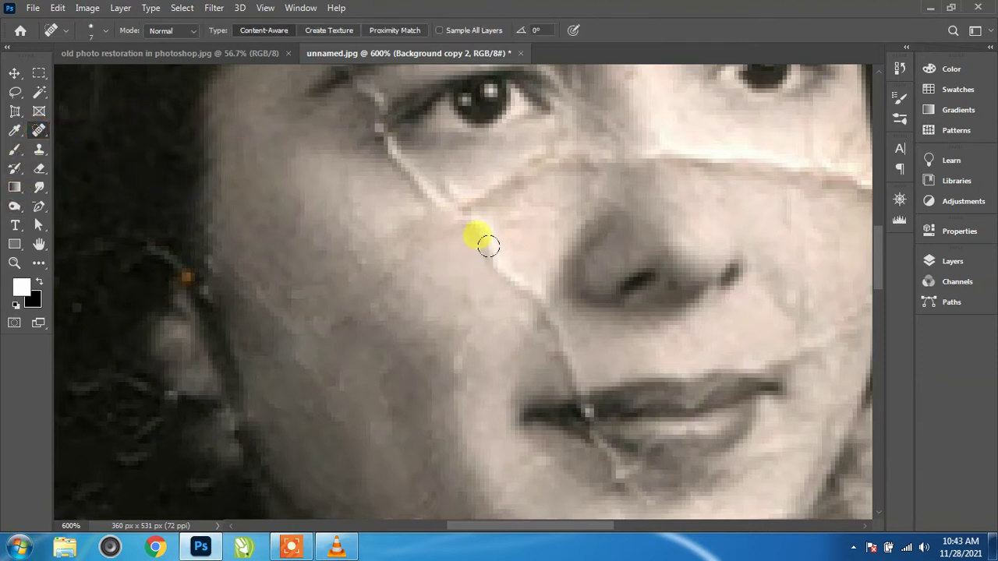
pyautogui.moveTo(483, 228)
pyautogui.mouseDown()
pyautogui.moveTo(534, 292)
pyautogui.moveTo(563, 408)
pyautogui.mouseUp()
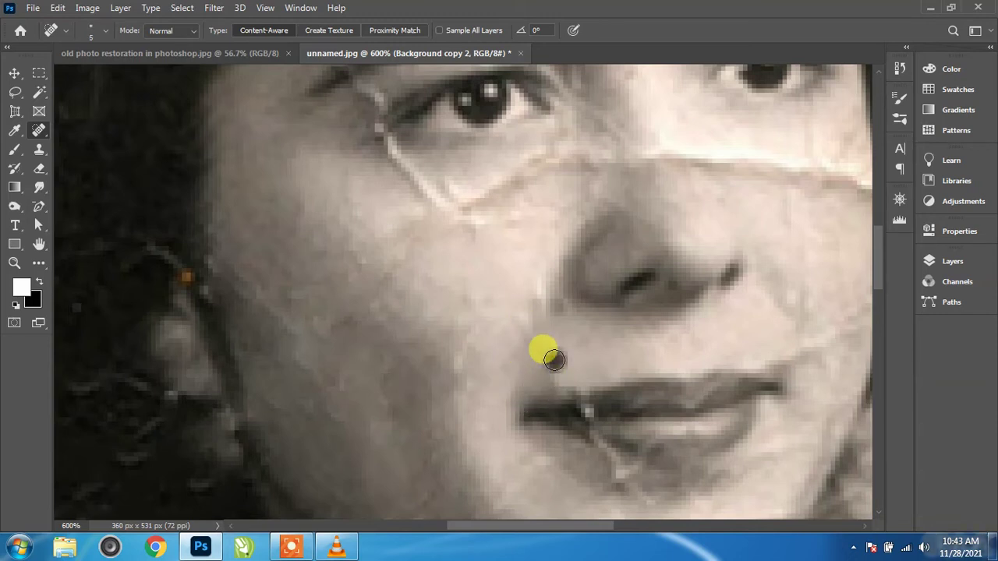
pyautogui.moveTo(539, 383); pyautogui.dragTo(463, 194)
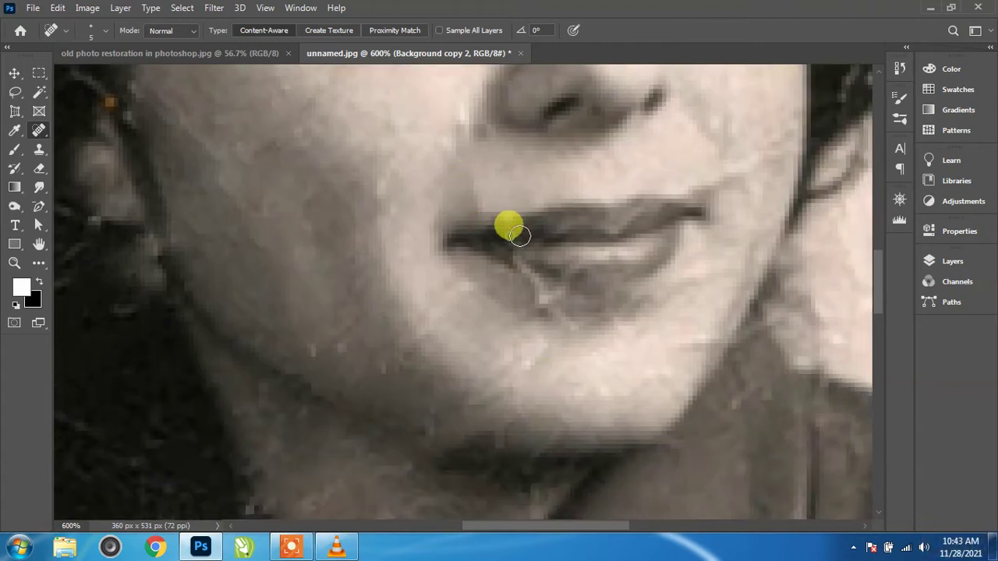
pyautogui.moveTo(518, 235)
pyautogui.mouseDown()
pyautogui.moveTo(515, 269)
pyautogui.moveTo(549, 308)
pyautogui.moveTo(563, 289)
pyautogui.mouseUp()
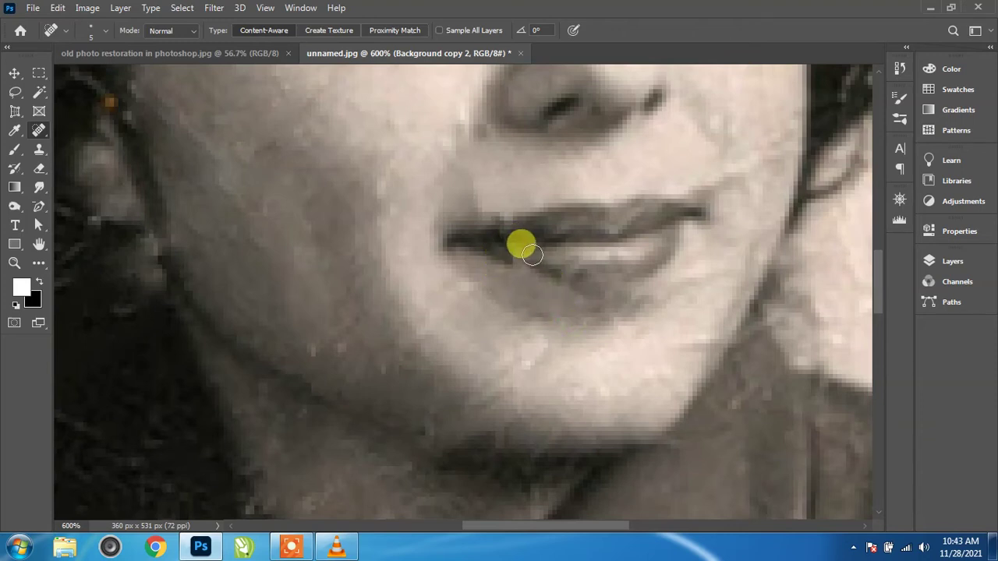
pyautogui.moveTo(562, 311); pyautogui.dragTo(515, 247)
# Step: Dismiss the spot healing notice and heal along the lips and the marks at the lip corner
pyautogui.keyDown('alt'); pyautogui.click(502, 250); pyautogui.keyUp('alt')
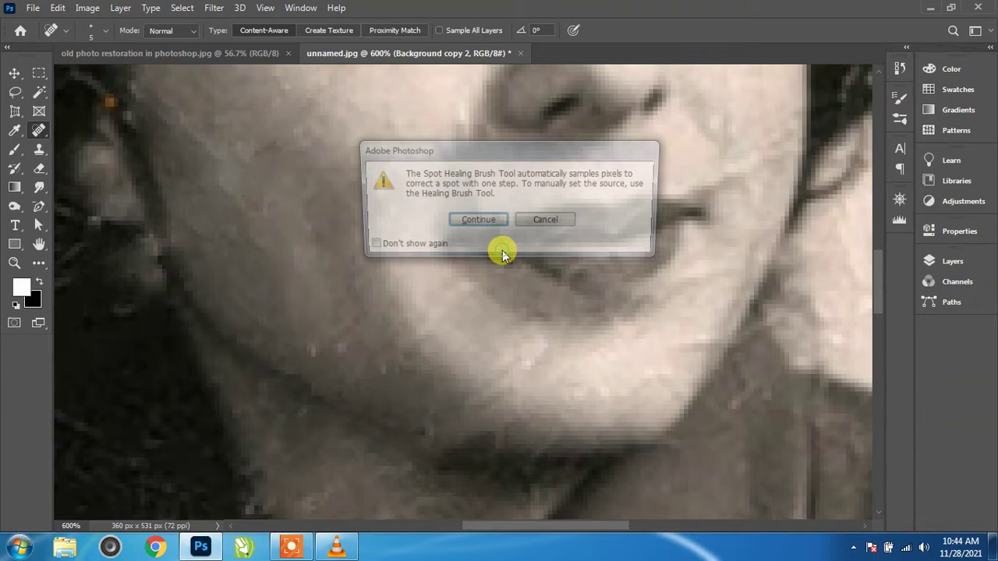
pyautogui.click(539, 221)
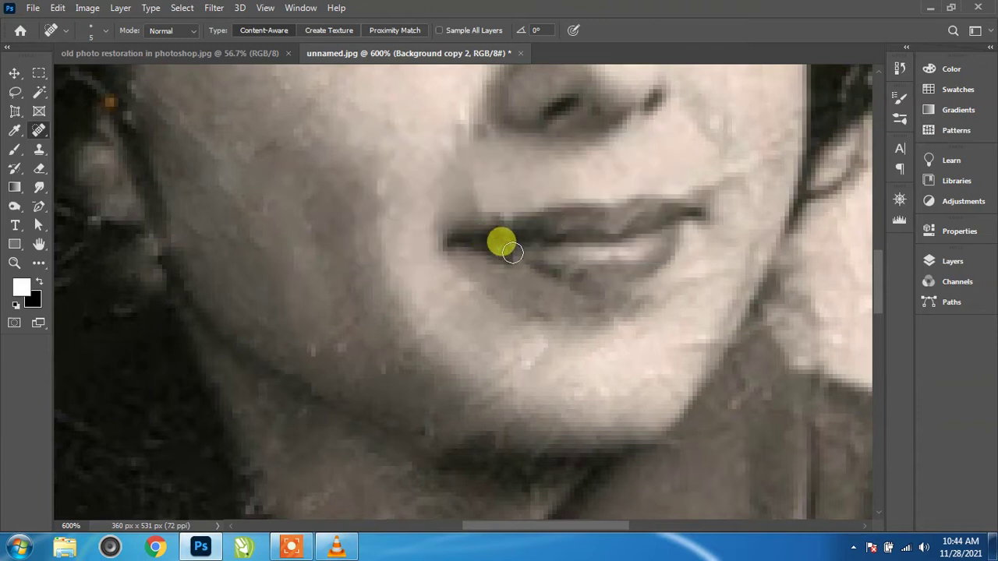
pyautogui.moveTo(511, 251)
pyautogui.mouseDown()
pyautogui.moveTo(619, 297)
pyautogui.moveTo(653, 293)
pyautogui.moveTo(608, 317)
pyautogui.moveTo(534, 314)
pyautogui.moveTo(632, 303)
pyautogui.mouseUp()
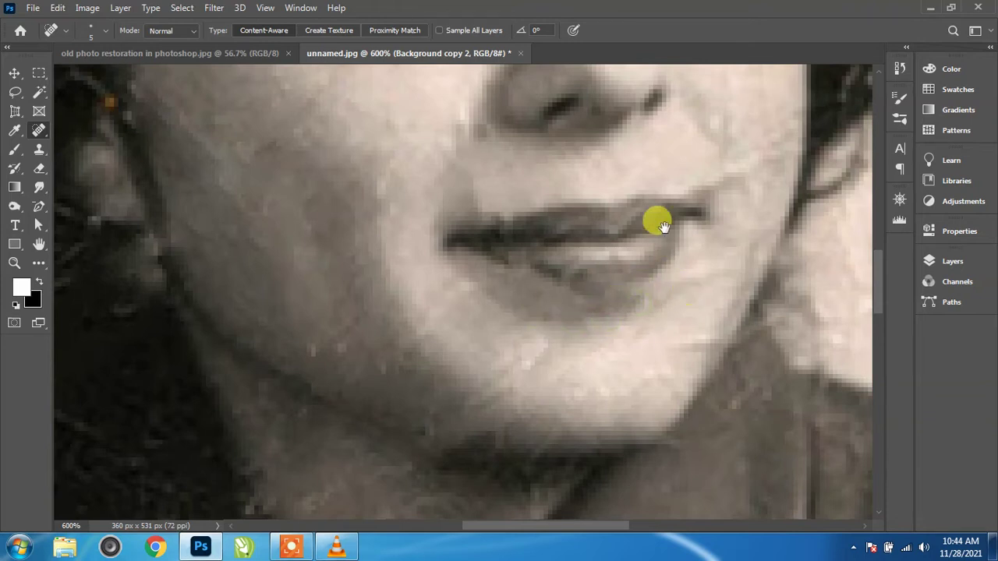
pyautogui.scroll(3, 653, 301)
pyautogui.hscroll(3, 535, 312)
pyautogui.moveTo(549, 318); pyautogui.dragTo(577, 316)
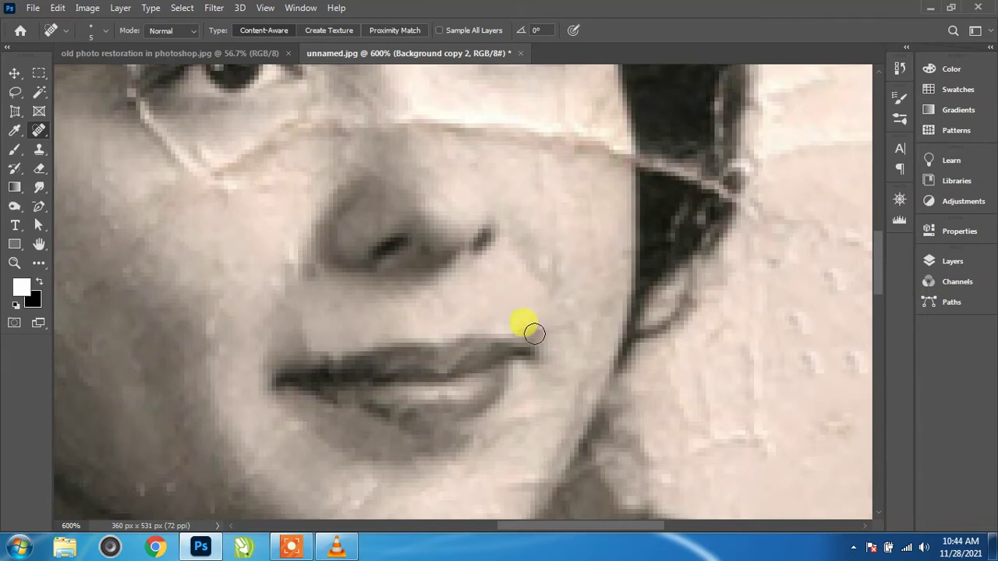
pyautogui.moveTo(548, 339); pyautogui.dragTo(574, 372)
pyautogui.scroll(3, 421, 327)
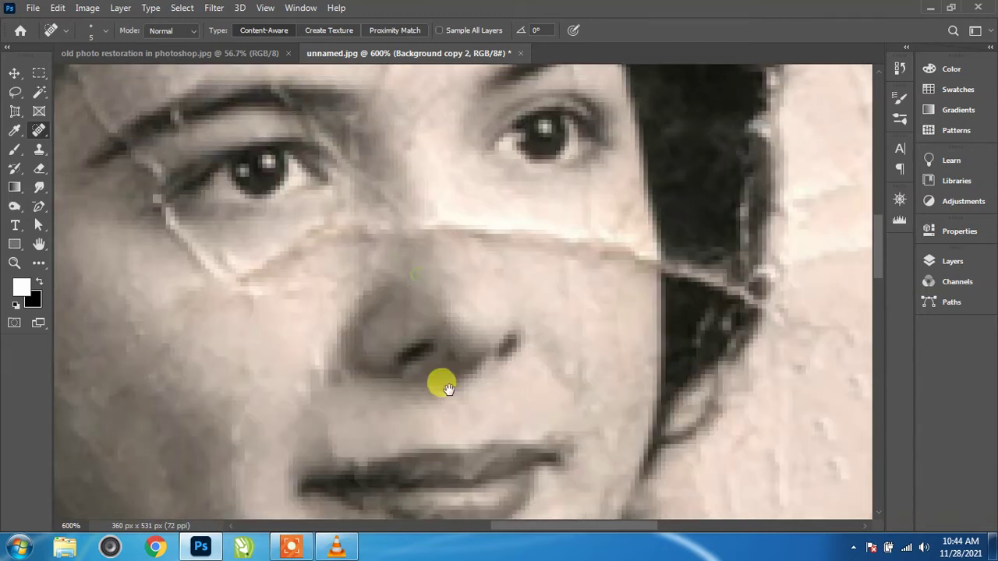
pyautogui.scroll(1, 406, 390)
# Step: Heal the cracks between the eye and nose and the crack below the eye
pyautogui.scroll(2, 397, 359)
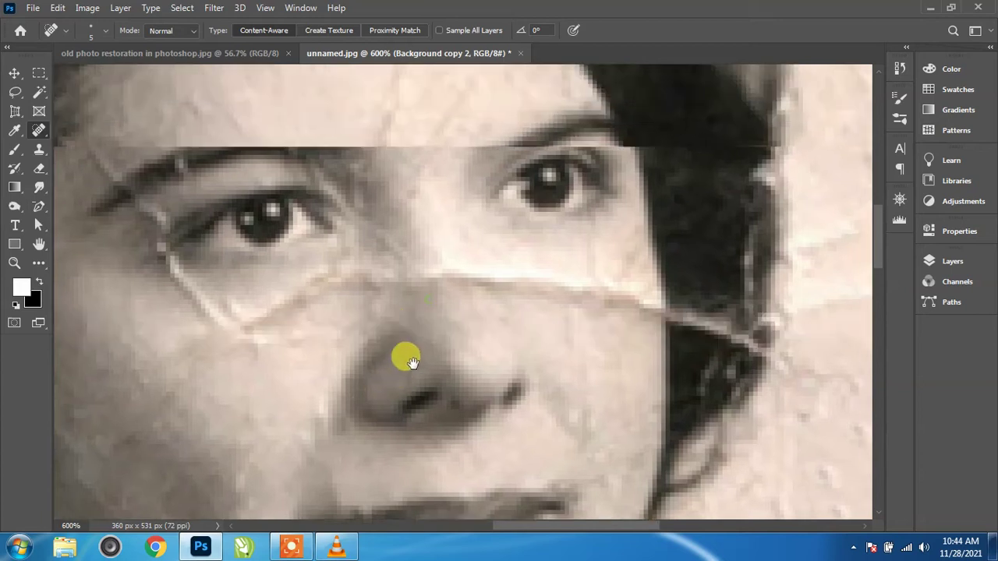
pyautogui.moveTo(412, 316)
pyautogui.mouseDown()
pyautogui.moveTo(378, 310)
pyautogui.moveTo(356, 347)
pyautogui.mouseUp()
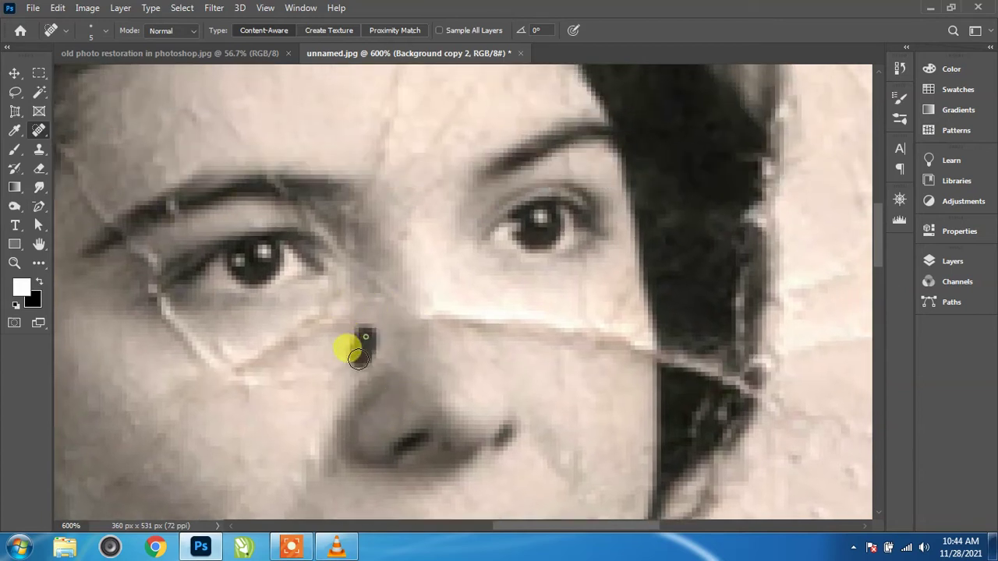
pyautogui.moveTo(364, 306); pyautogui.dragTo(329, 311)
pyautogui.moveTo(278, 350)
pyautogui.mouseDown()
pyautogui.moveTo(234, 353)
pyautogui.moveTo(226, 365)
pyautogui.moveTo(457, 406)
pyautogui.mouseUp()
pyautogui.moveTo(398, 335); pyautogui.dragTo(460, 402)
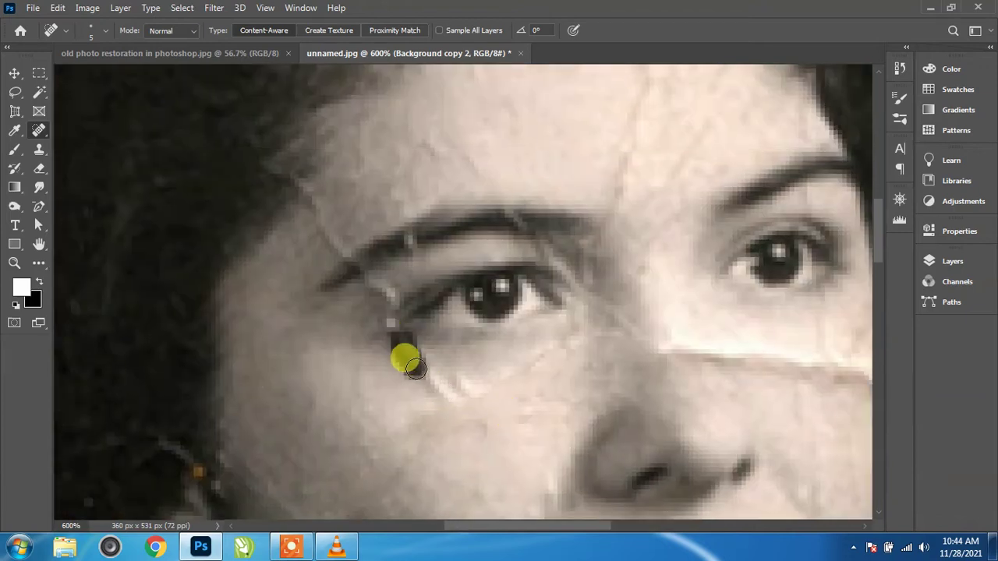
pyautogui.scroll(1, 478, 408)
pyautogui.hscroll(-1, 479, 408)
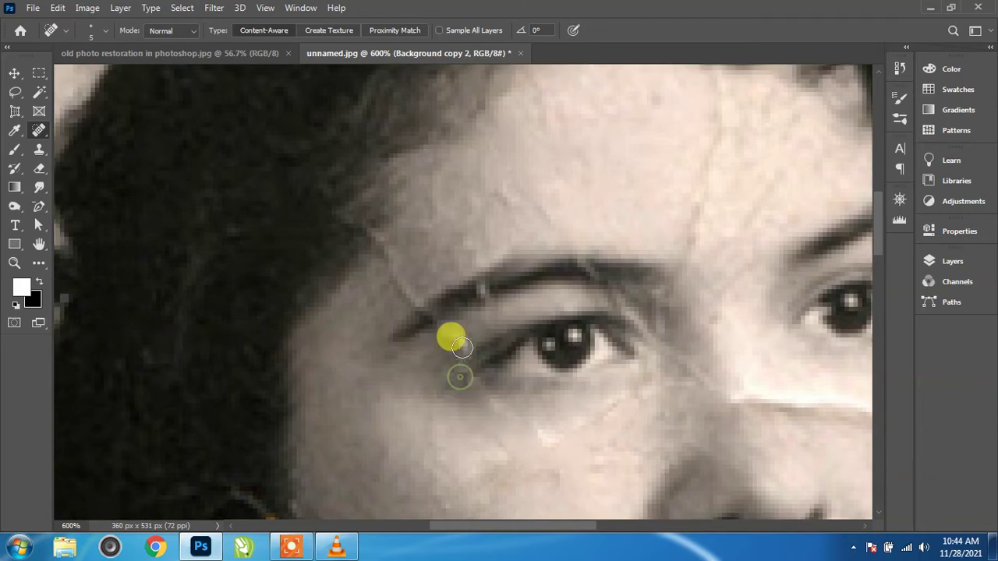
# Step: Heal the light crack beside the eye, the crack up from the eyebrow, and spots near the nose
pyautogui.moveTo(459, 377); pyautogui.dragTo(433, 334)
pyautogui.scroll(1, 483, 327)
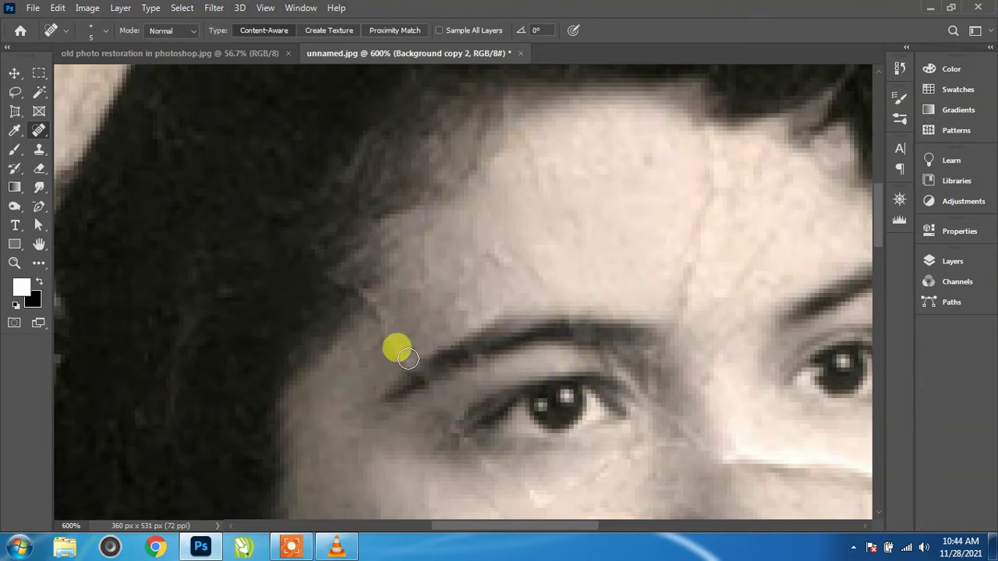
pyautogui.moveTo(407, 358); pyautogui.dragTo(374, 309)
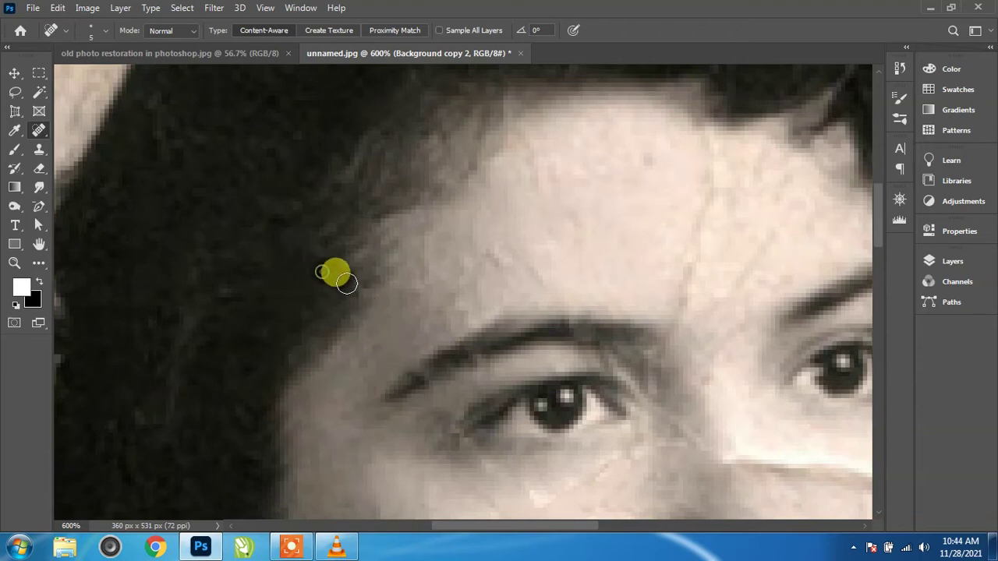
pyautogui.scroll(-3, 416, 328)
pyautogui.hscroll(3, 341, 241)
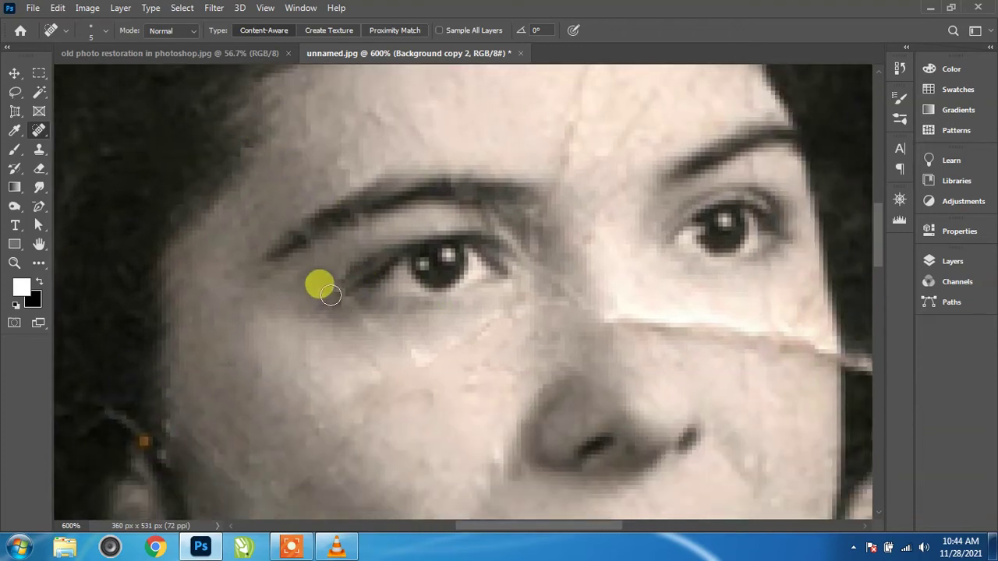
pyautogui.click(669, 363)
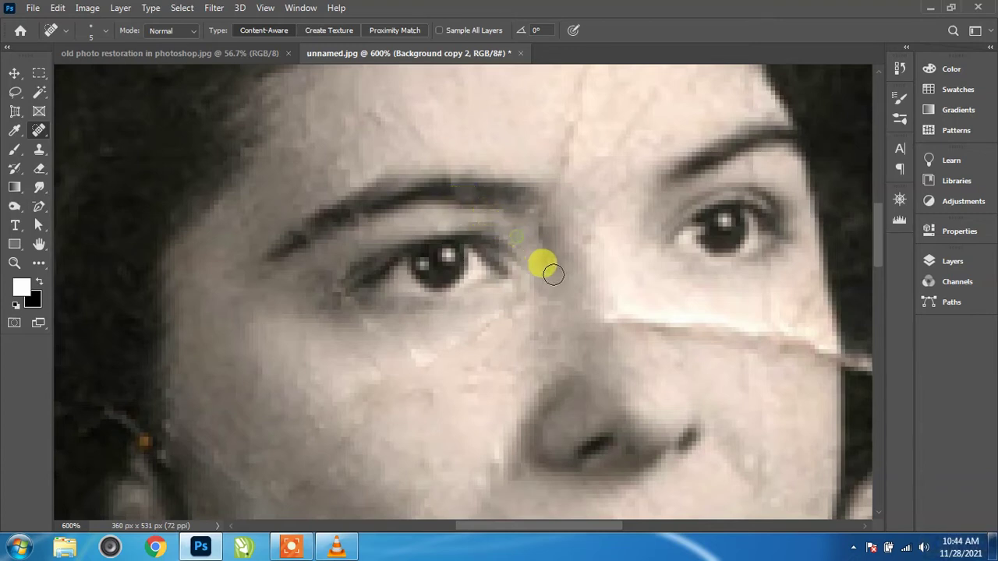
pyautogui.click(540, 230)
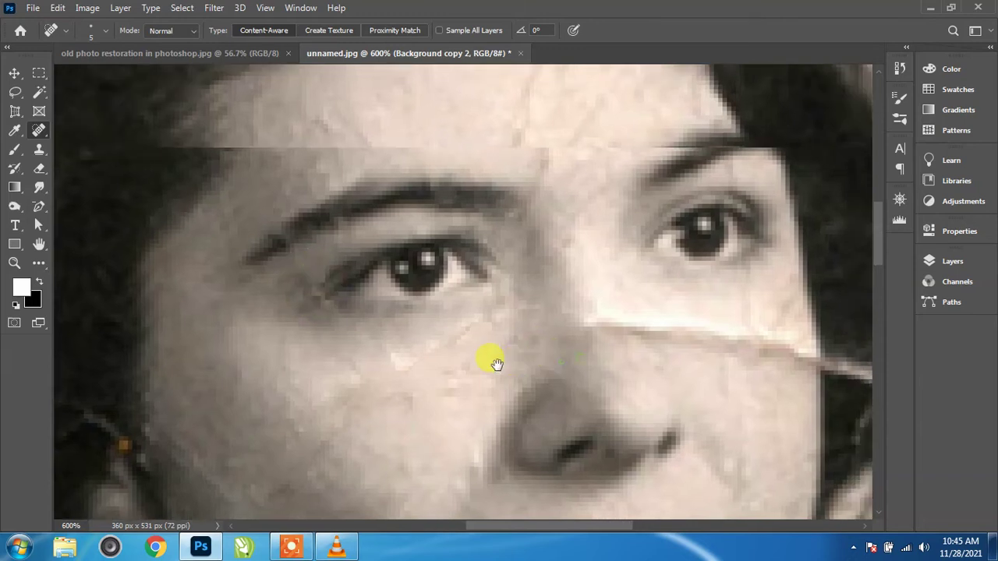
pyautogui.moveTo(566, 345); pyautogui.dragTo(481, 355)
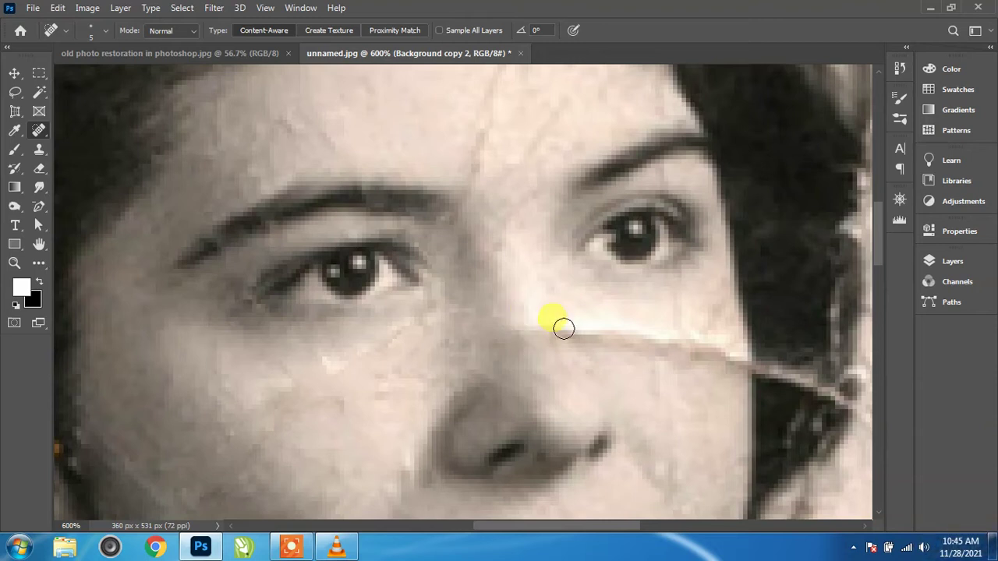
# Step: Heal the crack across the cheek and the cracks through the hair edge
pyautogui.moveTo(617, 380); pyautogui.dragTo(504, 348)
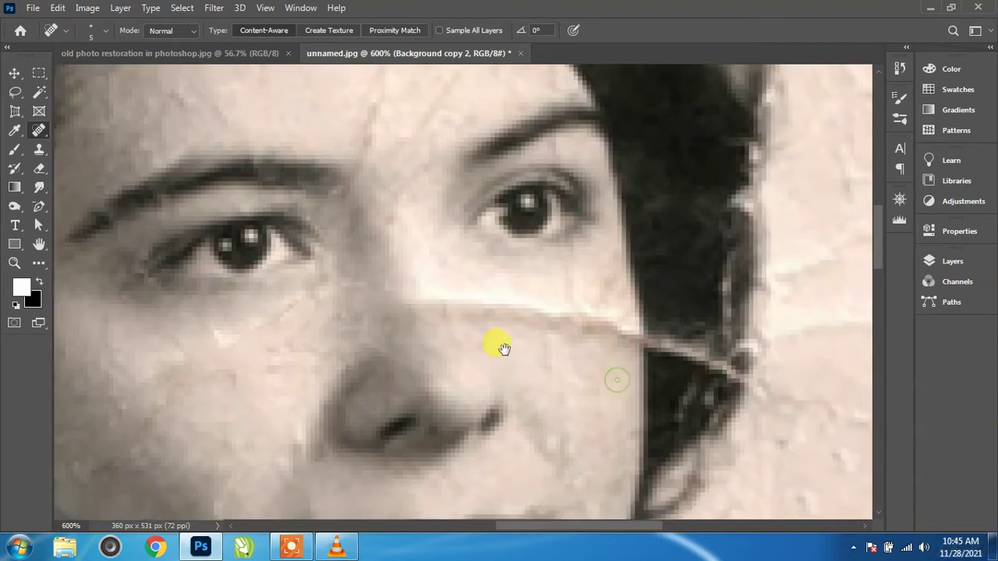
pyautogui.moveTo(462, 314)
pyautogui.mouseDown()
pyautogui.moveTo(531, 312)
pyautogui.moveTo(574, 337)
pyautogui.moveTo(618, 343)
pyautogui.moveTo(584, 328)
pyautogui.mouseUp()
pyautogui.hscroll(3, 489, 334)
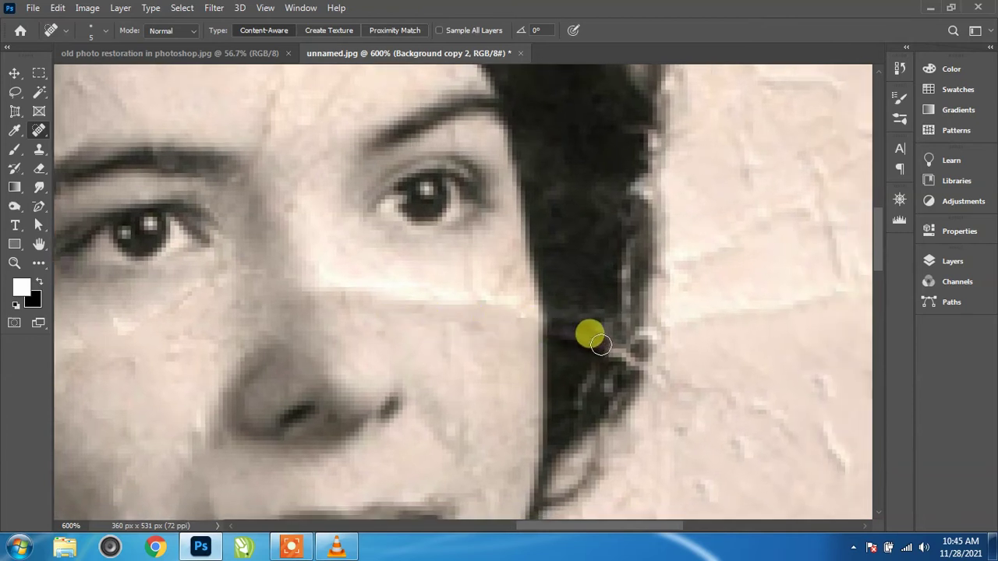
pyautogui.moveTo(563, 332); pyautogui.dragTo(627, 347)
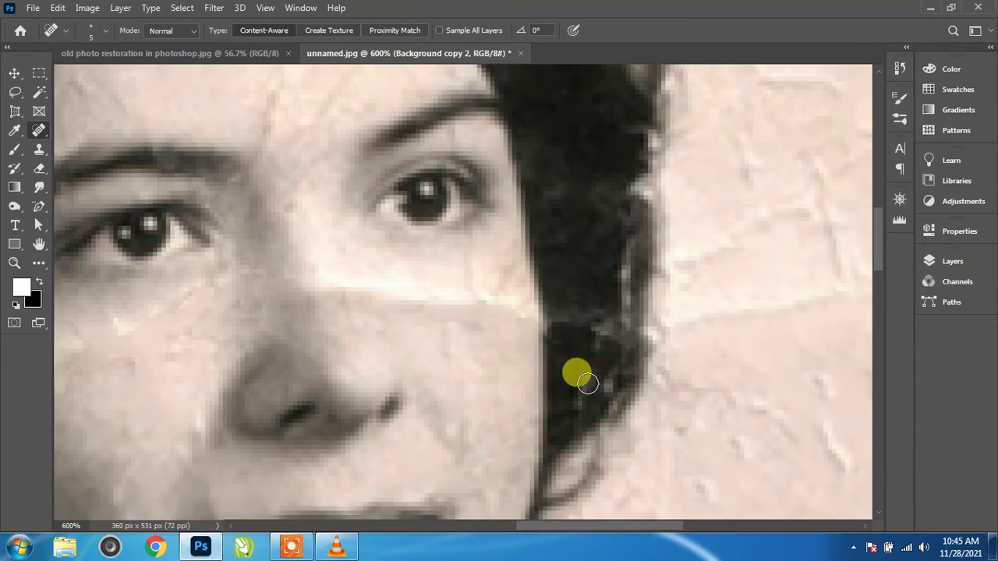
pyautogui.moveTo(627, 262)
pyautogui.mouseDown()
pyautogui.moveTo(606, 390)
pyautogui.moveTo(654, 233)
pyautogui.mouseUp()
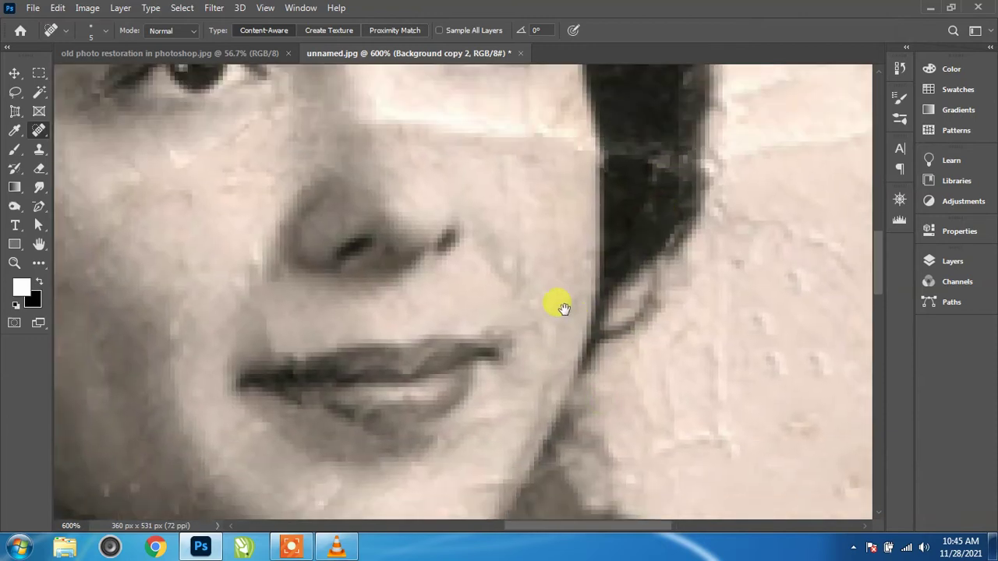
# Step: Heal the crease and small marks across the forehead
pyautogui.moveTo(483, 315); pyautogui.dragTo(574, 453)
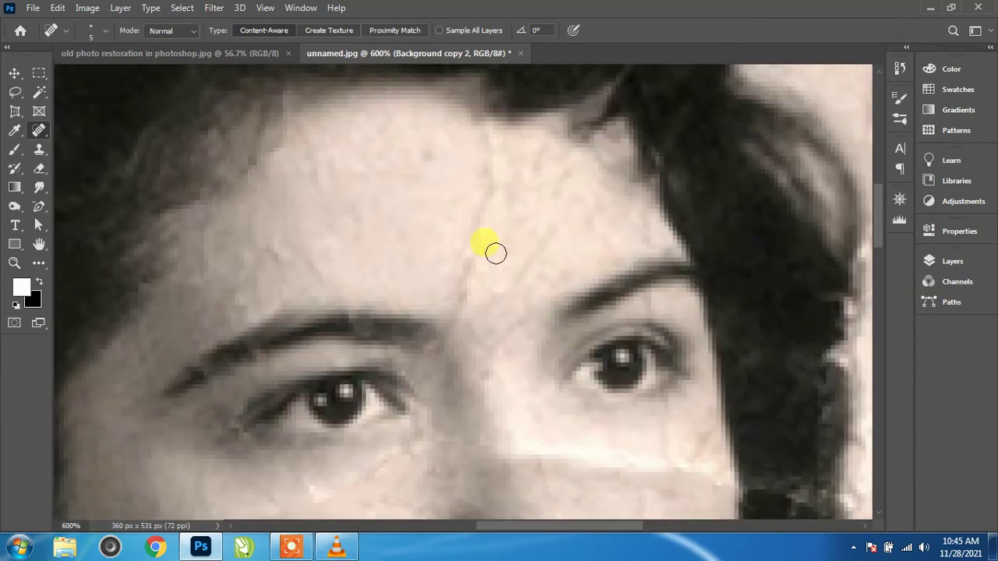
pyautogui.moveTo(487, 128); pyautogui.dragTo(467, 338)
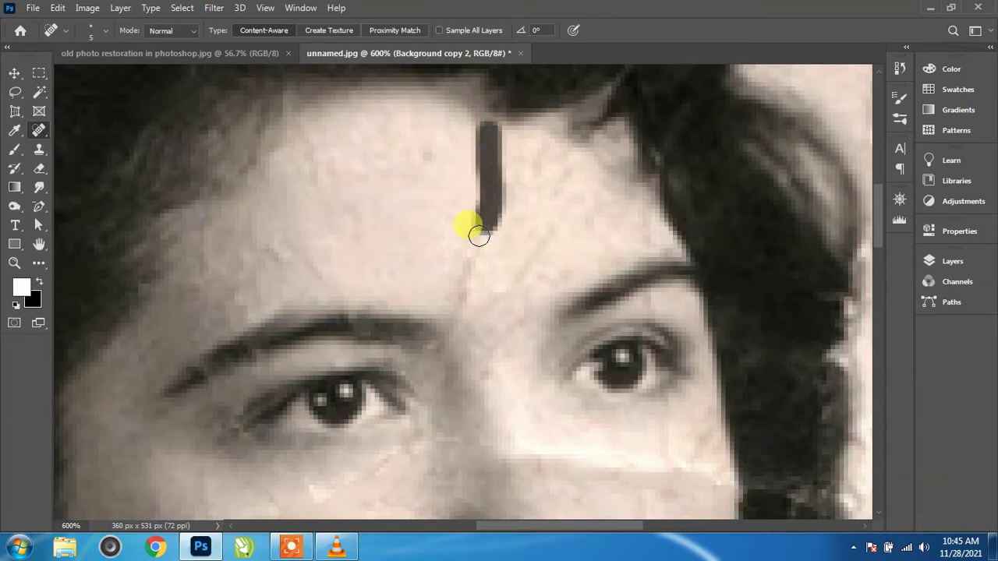
pyautogui.click(460, 316)
pyautogui.moveTo(562, 202); pyautogui.dragTo(562, 202)
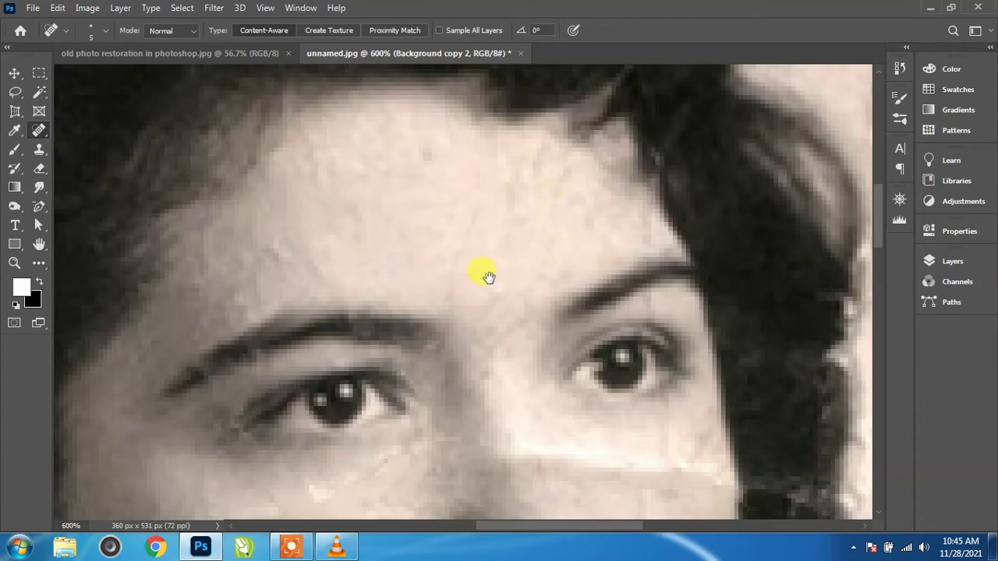
pyautogui.moveTo(470, 232); pyautogui.dragTo(603, 274)
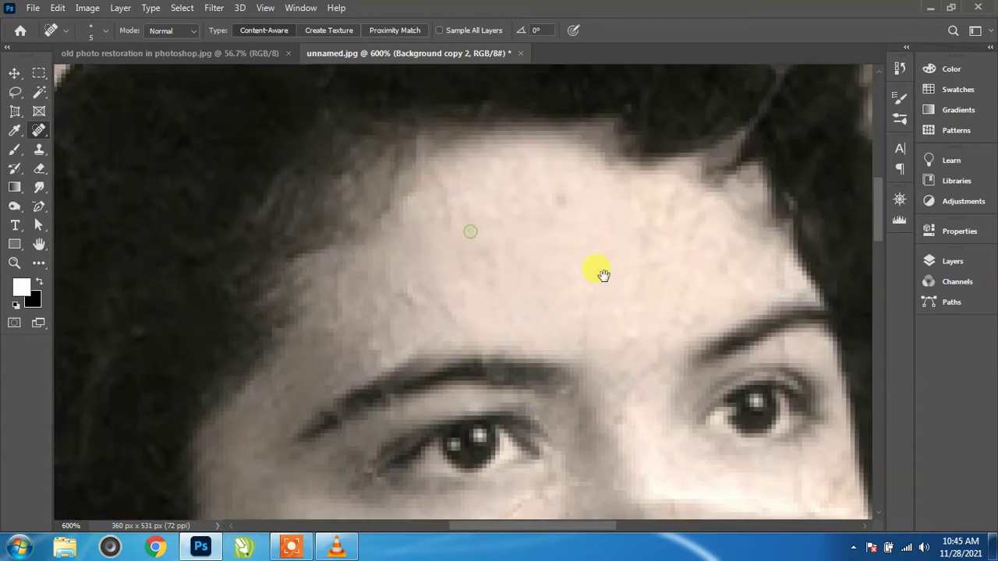
pyautogui.click(445, 305)
pyautogui.moveTo(406, 295); pyautogui.dragTo(431, 308)
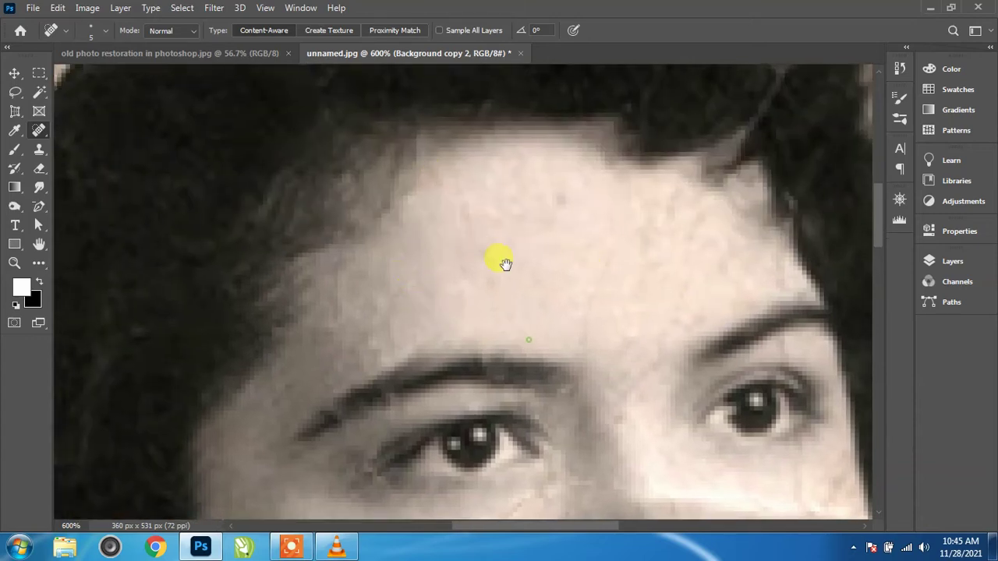
# Step: Heal the light streak and crack along the top of the hair
pyautogui.moveTo(508, 262); pyautogui.dragTo(390, 395)
pyautogui.moveTo(434, 356)
pyautogui.mouseDown()
pyautogui.moveTo(508, 453)
pyautogui.moveTo(516, 444)
pyautogui.mouseUp()
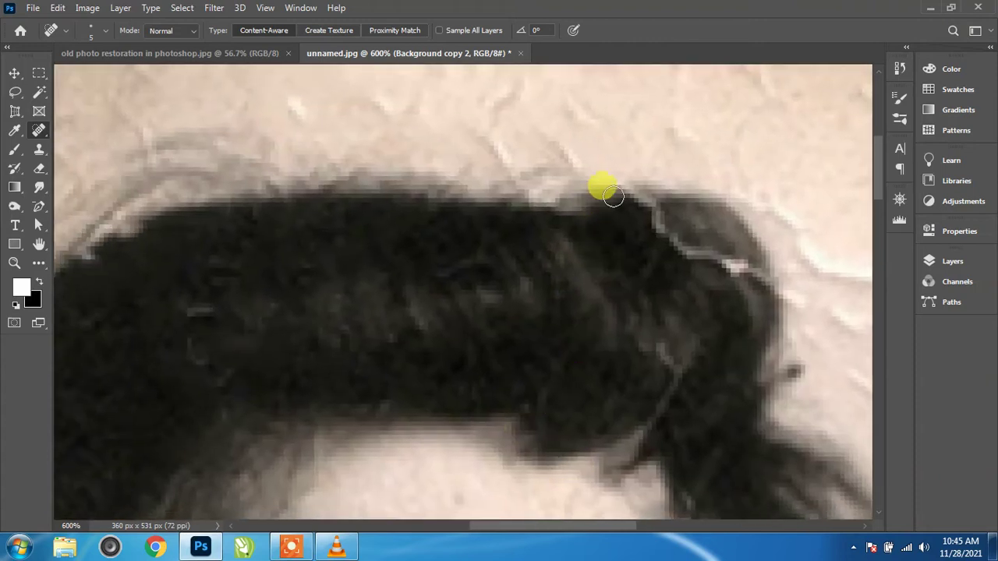
pyautogui.moveTo(652, 201); pyautogui.dragTo(662, 226)
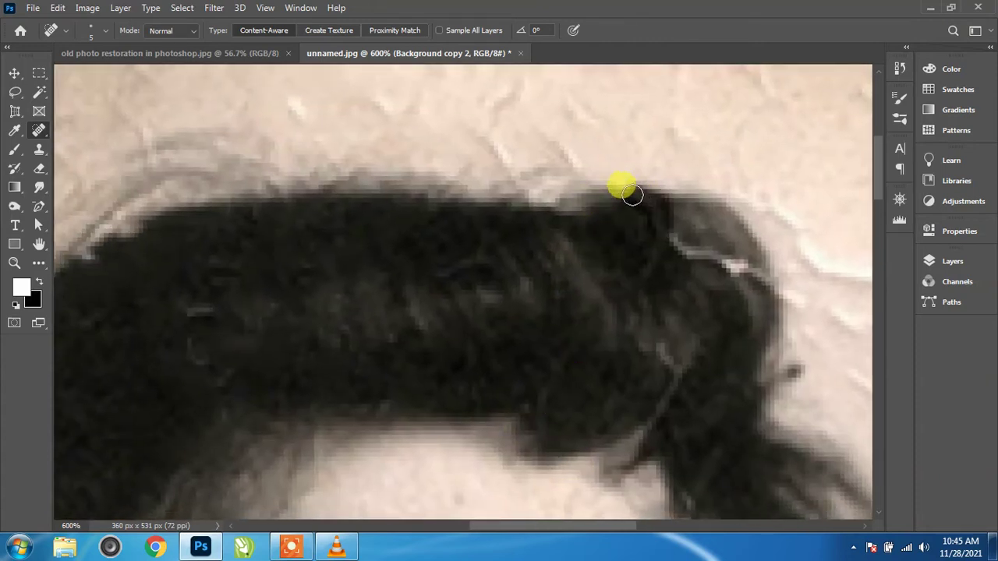
pyautogui.moveTo(632, 195)
pyautogui.mouseDown()
pyautogui.moveTo(634, 209)
pyautogui.moveTo(673, 236)
pyautogui.moveTo(626, 200)
pyautogui.moveTo(645, 286)
pyautogui.moveTo(658, 241)
pyautogui.moveTo(684, 258)
pyautogui.moveTo(751, 270)
pyautogui.moveTo(749, 297)
pyautogui.mouseUp()
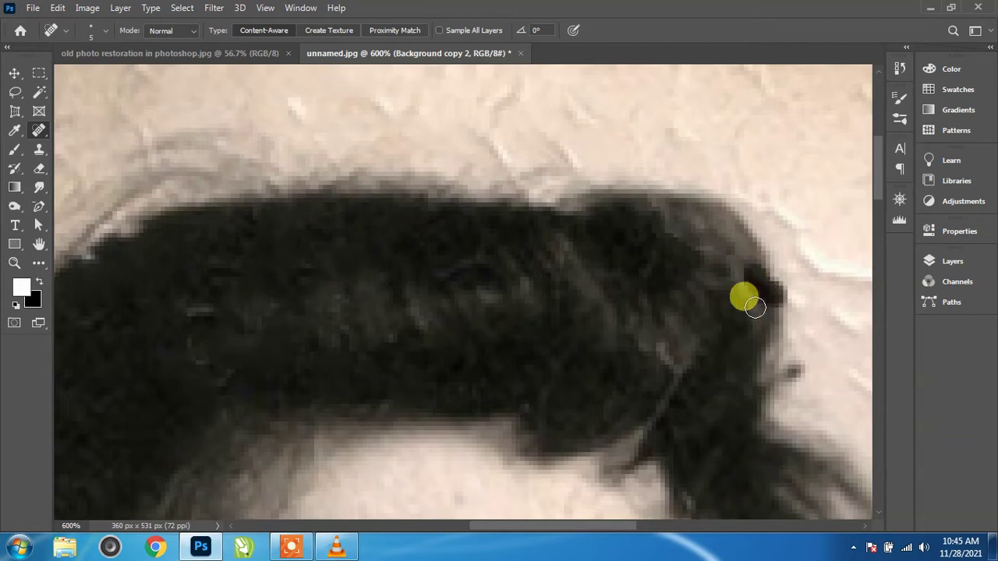
pyautogui.moveTo(546, 339)
pyautogui.mouseDown()
pyautogui.moveTo(372, 220)
pyautogui.moveTo(312, 216)
pyautogui.moveTo(351, 271)
pyautogui.mouseUp()
# Step: Fit the photo on screen, zoom to the lower face, and heal the cheek crack
pyautogui.hotkey('ctrl', '0')
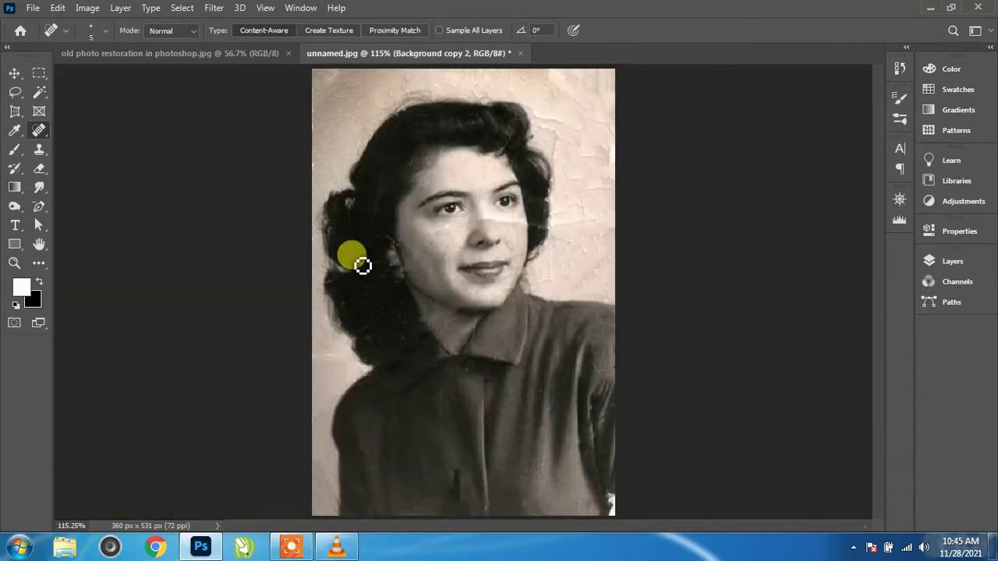
pyautogui.scroll(3, 588, 280)
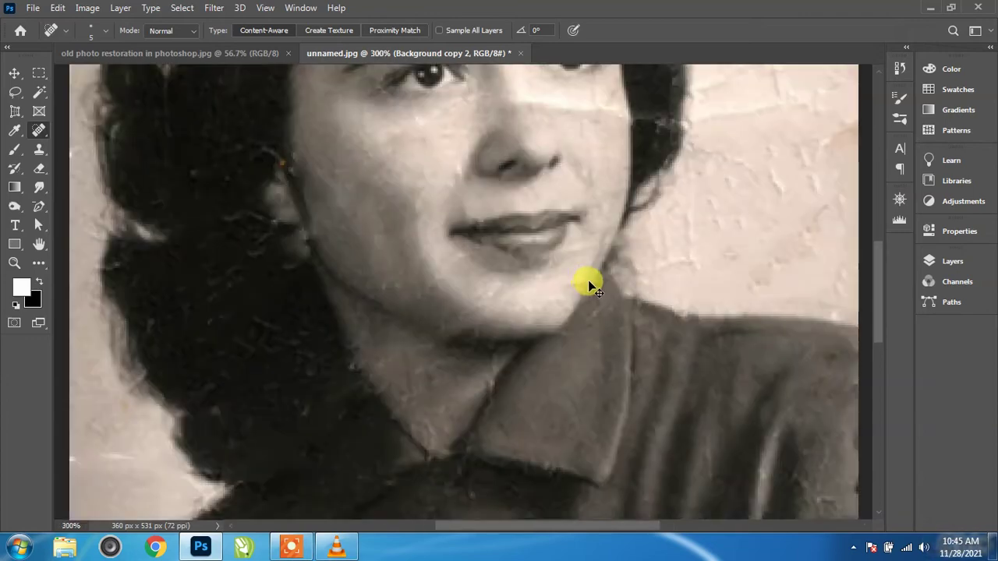
pyautogui.scroll(2, 588, 280)
pyautogui.moveTo(579, 260)
pyautogui.mouseDown()
pyautogui.moveTo(535, 334)
pyautogui.moveTo(513, 413)
pyautogui.mouseUp()
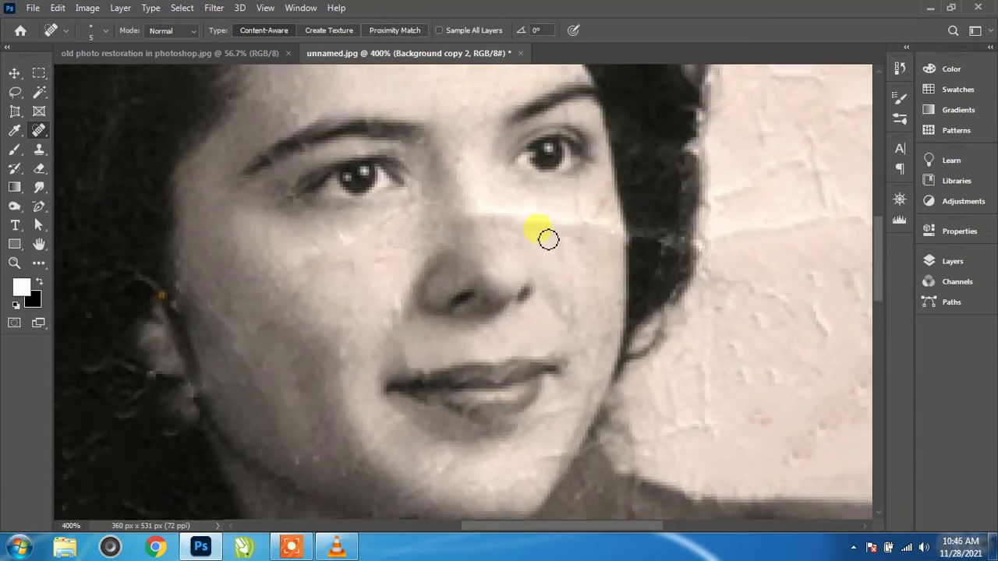
pyautogui.moveTo(565, 231); pyautogui.dragTo(563, 218)
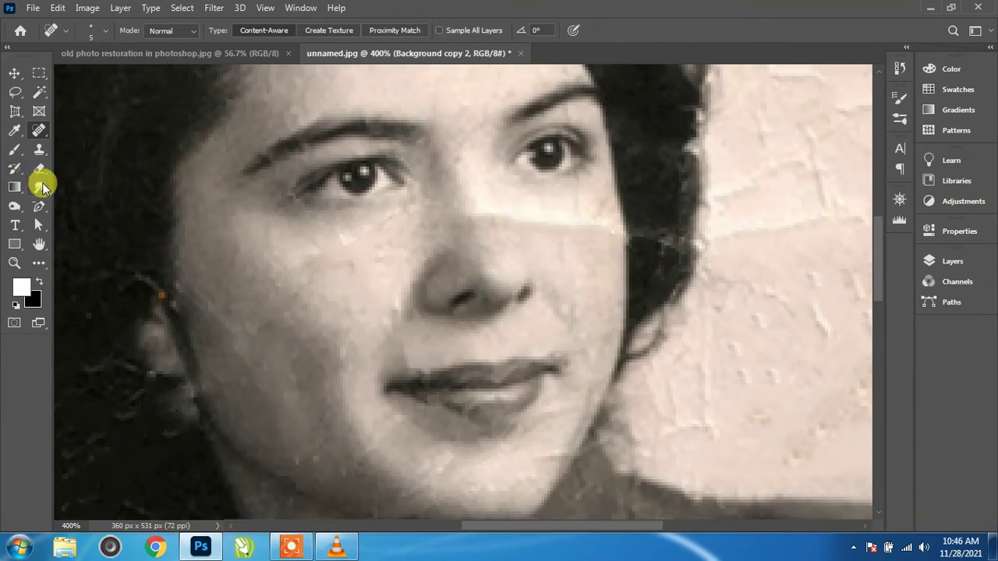
# Step: Select the Smudge Tool with a 15 px brush at 6% hardness and 15% strength
pyautogui.click(43, 187)
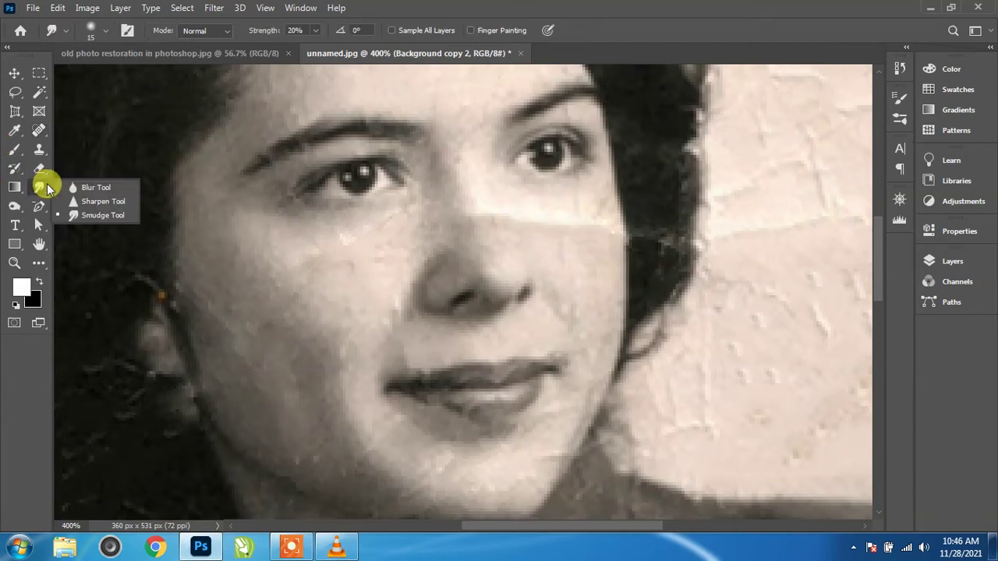
pyautogui.click(85, 215)
pyautogui.click(101, 33)
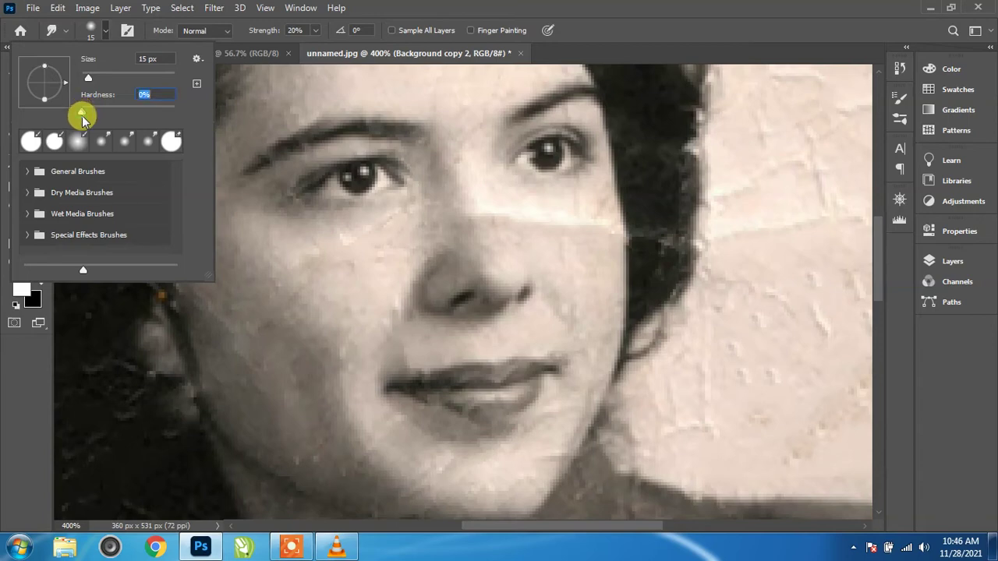
pyautogui.moveTo(87, 119); pyautogui.dragTo(87, 117)
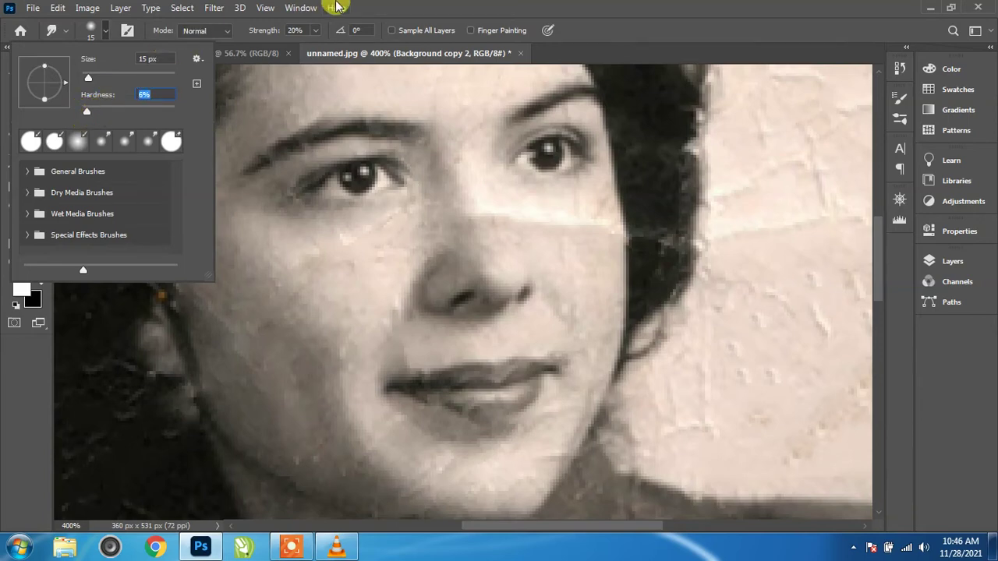
pyautogui.click(337, 6)
pyautogui.click(421, 20)
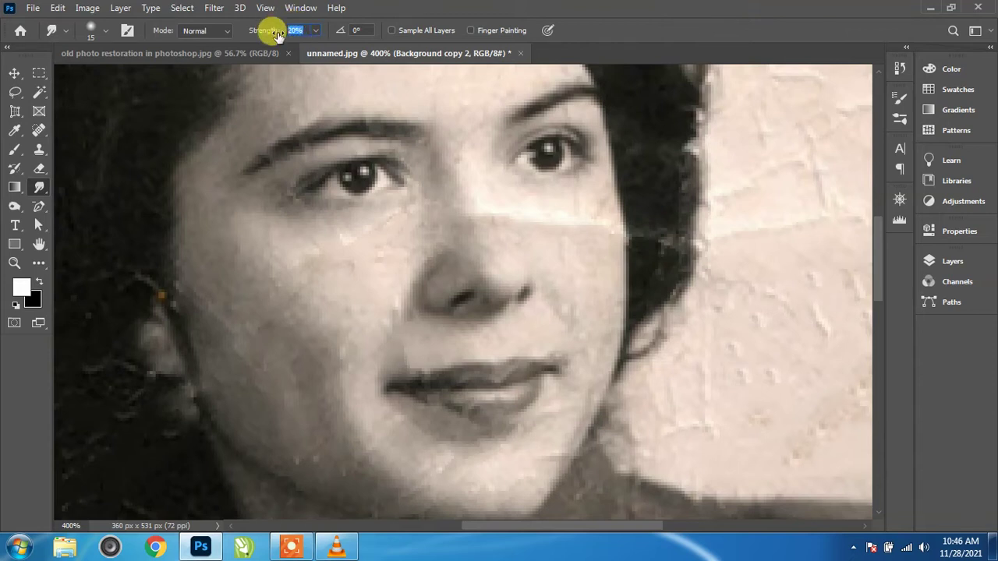
pyautogui.write('15')
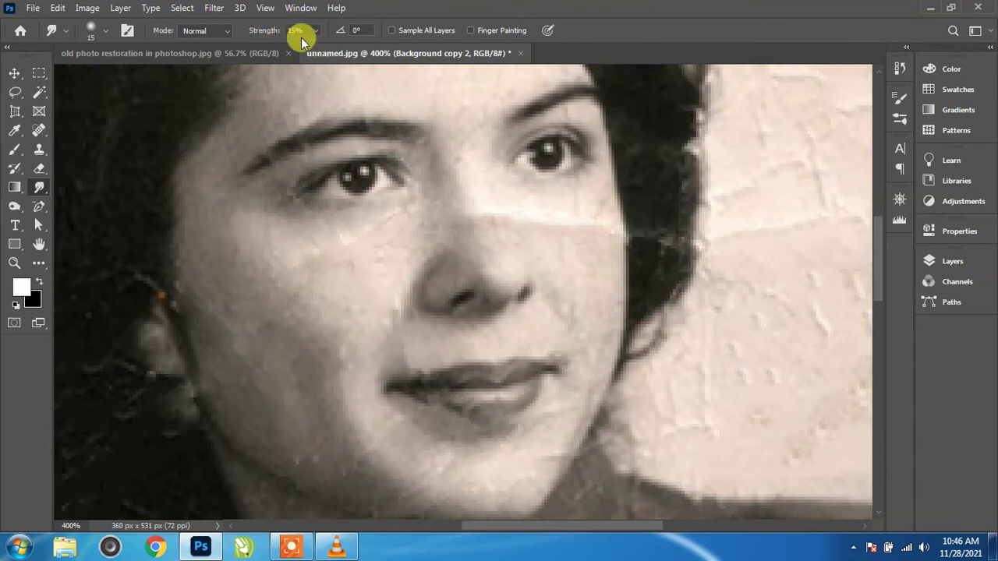
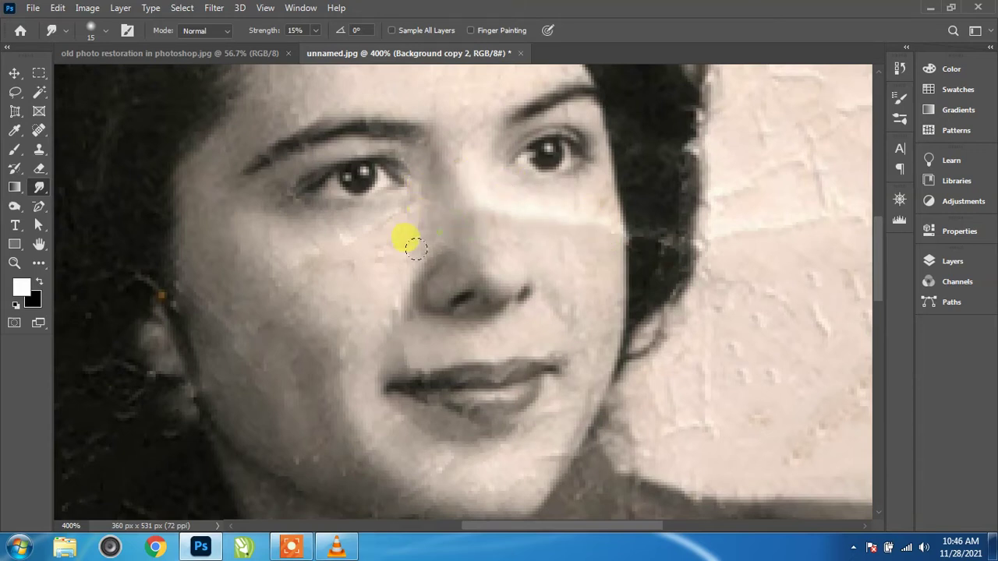
# Step: Smudge the cheeks, eyelids, chin, upper lip and nose bridge smooth at 15% strength
pyautogui.moveTo(348, 247)
pyautogui.mouseDown()
pyautogui.moveTo(319, 394)
pyautogui.moveTo(334, 416)
pyautogui.moveTo(276, 383)
pyautogui.moveTo(344, 446)
pyautogui.moveTo(241, 297)
pyautogui.moveTo(273, 327)
pyautogui.moveTo(301, 303)
pyautogui.moveTo(277, 226)
pyautogui.moveTo(247, 204)
pyautogui.moveTo(387, 218)
pyautogui.mouseUp()
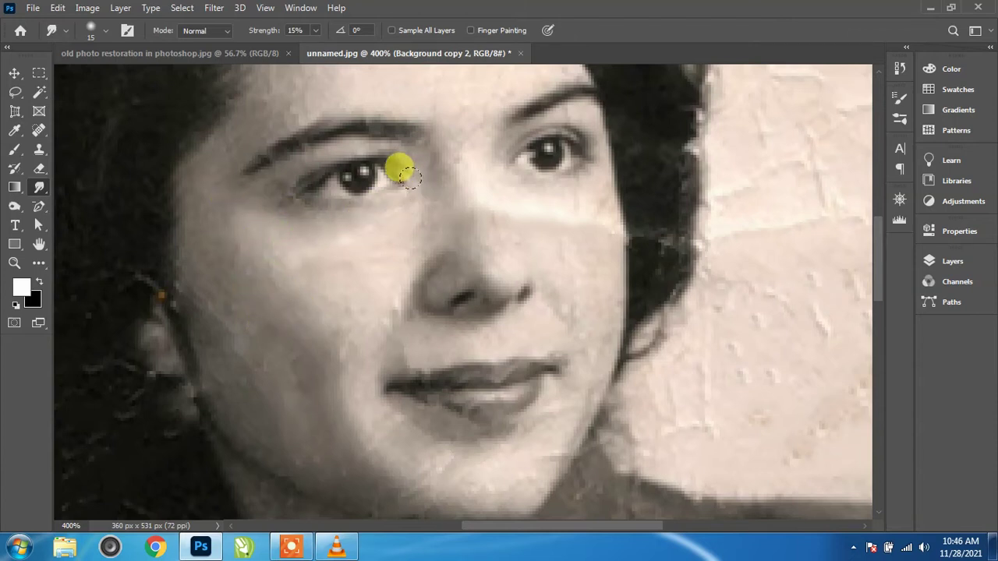
pyautogui.moveTo(409, 177)
pyautogui.mouseDown()
pyautogui.moveTo(368, 139)
pyautogui.moveTo(274, 153)
pyautogui.moveTo(283, 163)
pyautogui.moveTo(232, 207)
pyautogui.moveTo(217, 164)
pyautogui.moveTo(221, 134)
pyautogui.moveTo(265, 100)
pyautogui.moveTo(252, 55)
pyautogui.moveTo(285, 85)
pyautogui.moveTo(177, 184)
pyautogui.moveTo(193, 347)
pyautogui.moveTo(212, 259)
pyautogui.mouseUp()
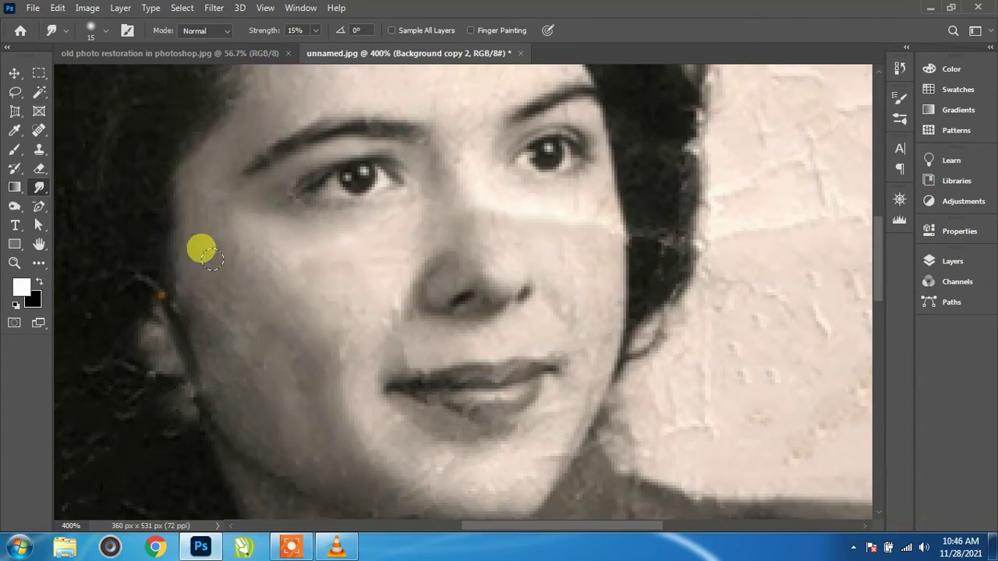
pyautogui.scroll(-5, 288, 234)
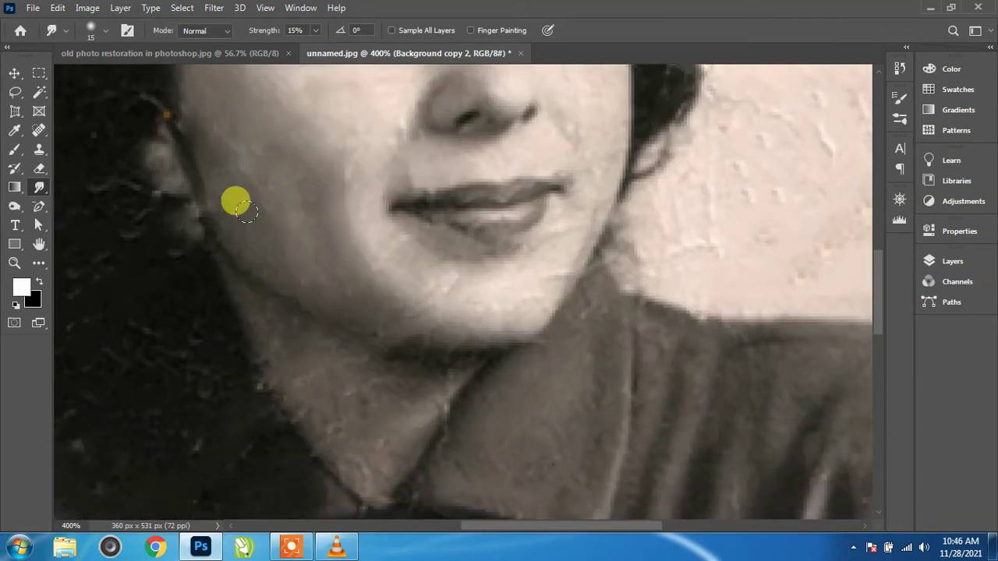
pyautogui.moveTo(246, 210)
pyautogui.mouseDown()
pyautogui.moveTo(293, 243)
pyautogui.moveTo(266, 160)
pyautogui.moveTo(377, 276)
pyautogui.moveTo(439, 255)
pyautogui.moveTo(398, 238)
pyautogui.moveTo(558, 244)
pyautogui.mouseUp()
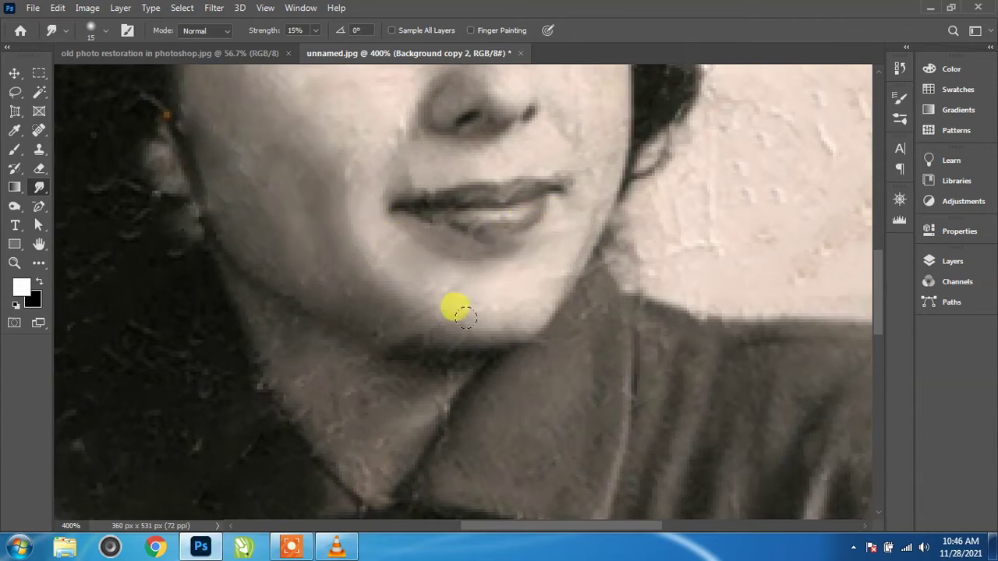
pyautogui.moveTo(470, 323)
pyautogui.mouseDown()
pyautogui.moveTo(440, 292)
pyautogui.moveTo(440, 323)
pyautogui.moveTo(380, 318)
pyautogui.moveTo(245, 240)
pyautogui.moveTo(200, 182)
pyautogui.moveTo(263, 245)
pyautogui.moveTo(221, 153)
pyautogui.moveTo(320, 260)
pyautogui.moveTo(271, 166)
pyautogui.moveTo(287, 272)
pyautogui.moveTo(233, 157)
pyautogui.moveTo(184, 88)
pyautogui.moveTo(279, 155)
pyautogui.moveTo(351, 243)
pyautogui.moveTo(380, 156)
pyautogui.moveTo(525, 150)
pyautogui.mouseUp()
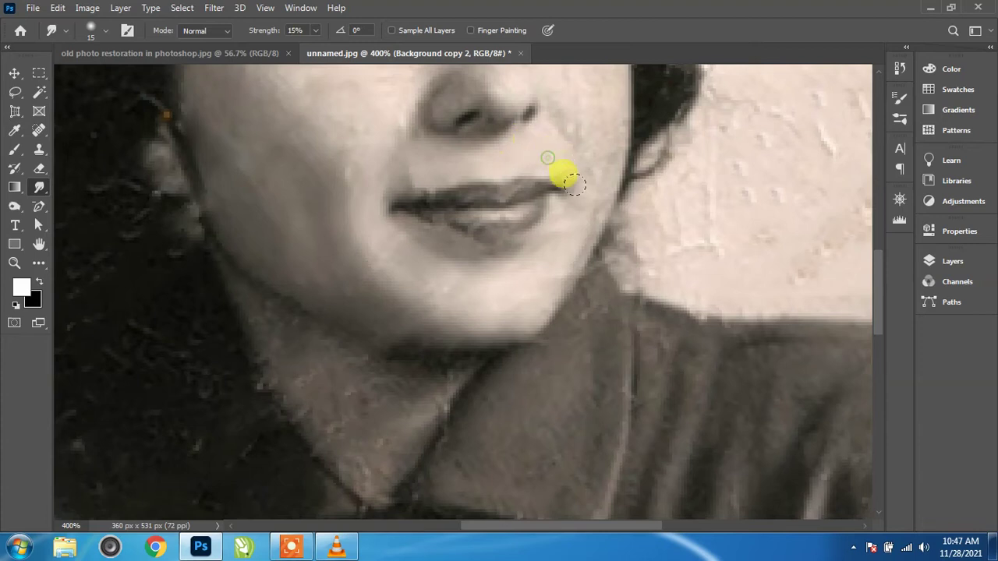
pyautogui.moveTo(546, 234)
pyautogui.mouseDown()
pyautogui.moveTo(451, 168)
pyautogui.moveTo(382, 179)
pyautogui.moveTo(408, 167)
pyautogui.moveTo(499, 185)
pyautogui.moveTo(356, 341)
pyautogui.moveTo(398, 238)
pyautogui.mouseUp()
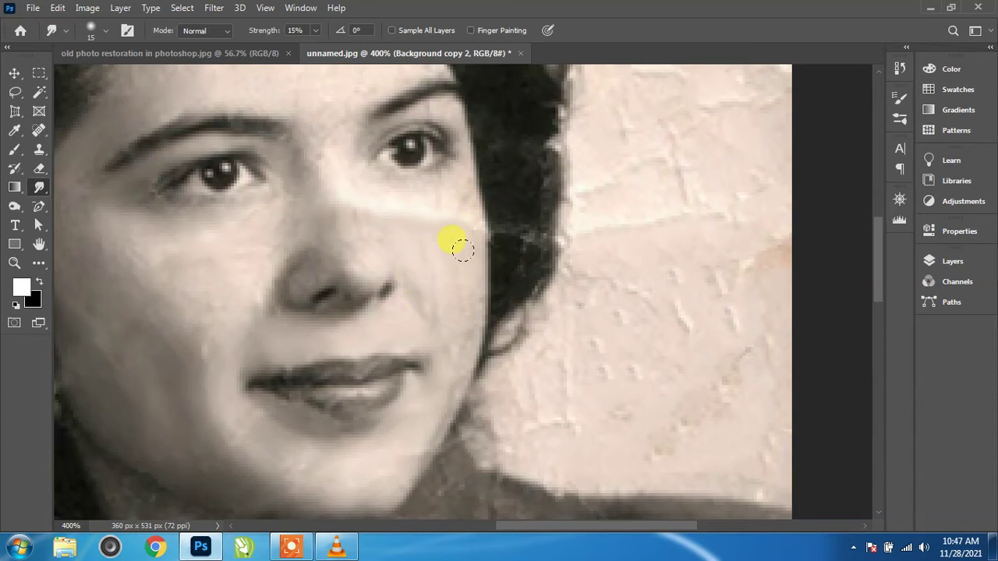
pyautogui.moveTo(425, 410)
pyautogui.mouseDown()
pyautogui.moveTo(294, 196)
pyautogui.moveTo(329, 241)
pyautogui.mouseUp()
pyautogui.moveTo(315, 141)
pyautogui.mouseDown()
pyautogui.moveTo(290, 195)
pyautogui.moveTo(322, 147)
pyautogui.mouseUp()
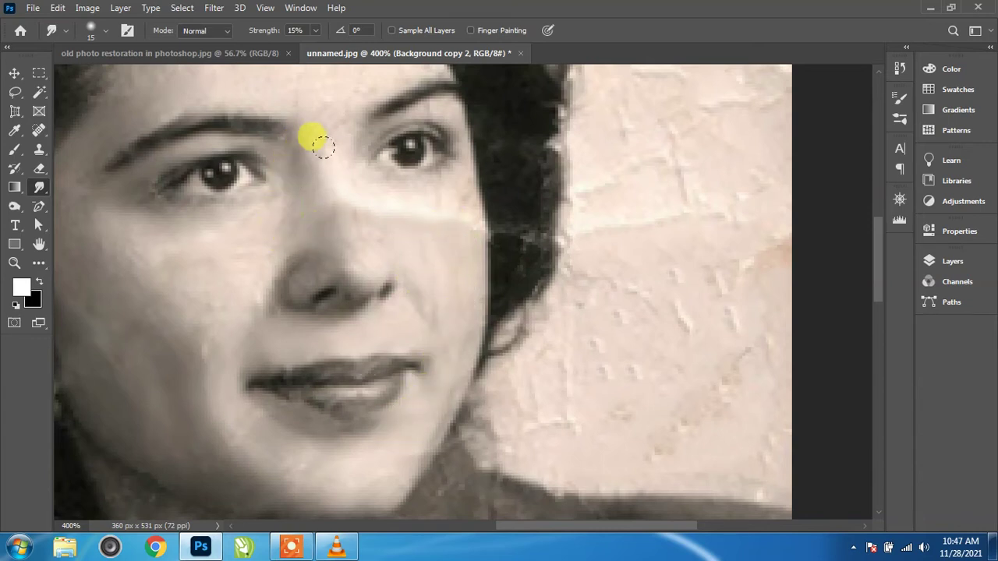
pyautogui.moveTo(366, 121)
pyautogui.mouseDown()
pyautogui.moveTo(451, 108)
pyautogui.moveTo(449, 170)
pyautogui.mouseUp()
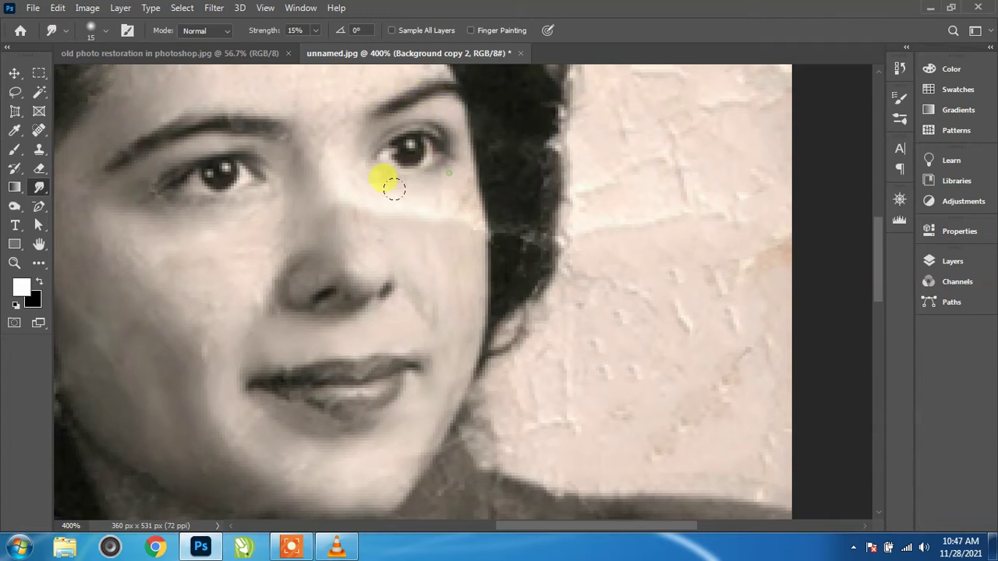
# Step: Smudge the forehead, left hairline and the jaw-to-neck edge smooth
pyautogui.moveTo(371, 170); pyautogui.dragTo(390, 316)
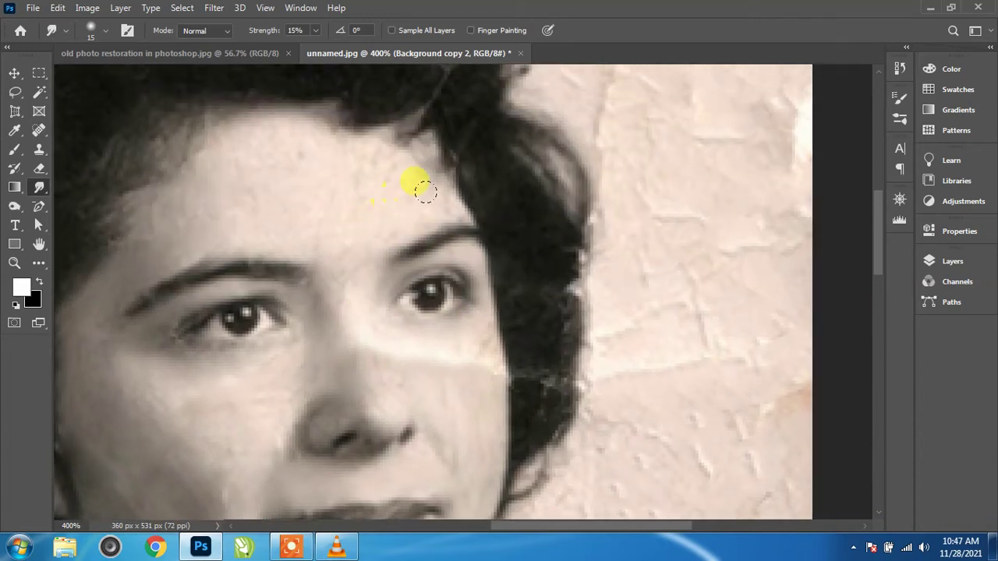
pyautogui.moveTo(425, 191); pyautogui.dragTo(348, 123)
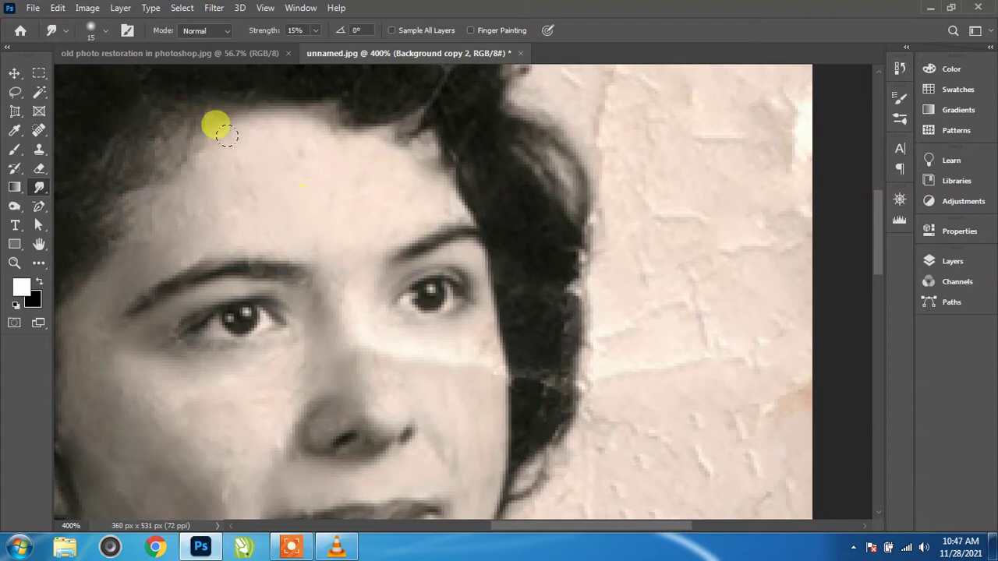
pyautogui.moveTo(226, 135); pyautogui.dragTo(139, 212)
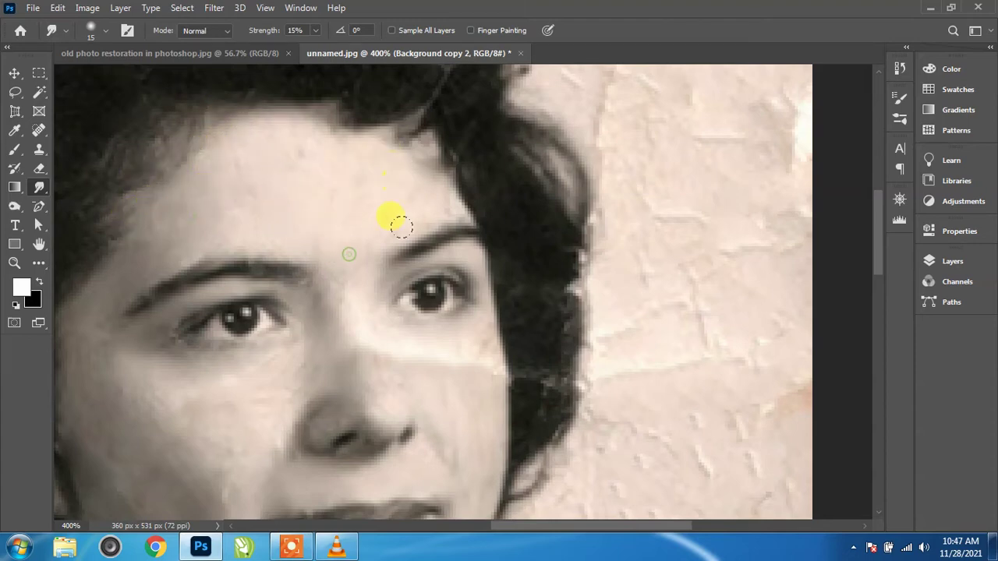
pyautogui.scroll(-2, 385, 163)
pyautogui.scroll(-3, 408, 323)
pyautogui.scroll(-3, 319, 273)
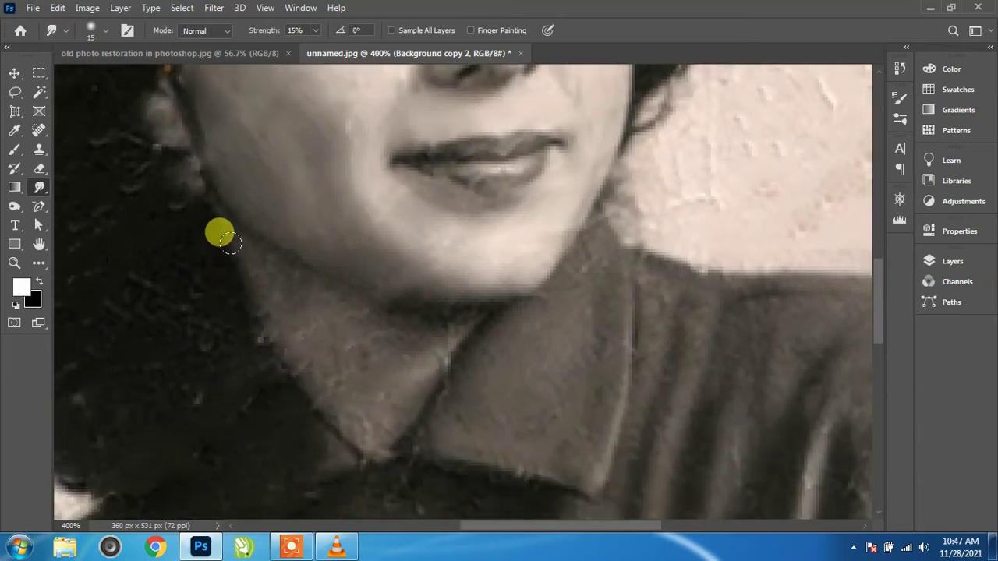
pyautogui.moveTo(231, 243)
pyautogui.mouseDown()
pyautogui.moveTo(258, 268)
pyautogui.moveTo(404, 320)
pyautogui.moveTo(464, 319)
pyautogui.moveTo(442, 308)
pyautogui.moveTo(521, 295)
pyautogui.moveTo(415, 359)
pyautogui.moveTo(365, 433)
pyautogui.moveTo(281, 317)
pyautogui.moveTo(251, 252)
pyautogui.moveTo(349, 415)
pyautogui.moveTo(306, 311)
pyautogui.moveTo(404, 335)
pyautogui.moveTo(276, 274)
pyautogui.moveTo(236, 247)
pyautogui.moveTo(216, 209)
pyautogui.moveTo(339, 284)
pyautogui.moveTo(466, 313)
pyautogui.mouseUp()
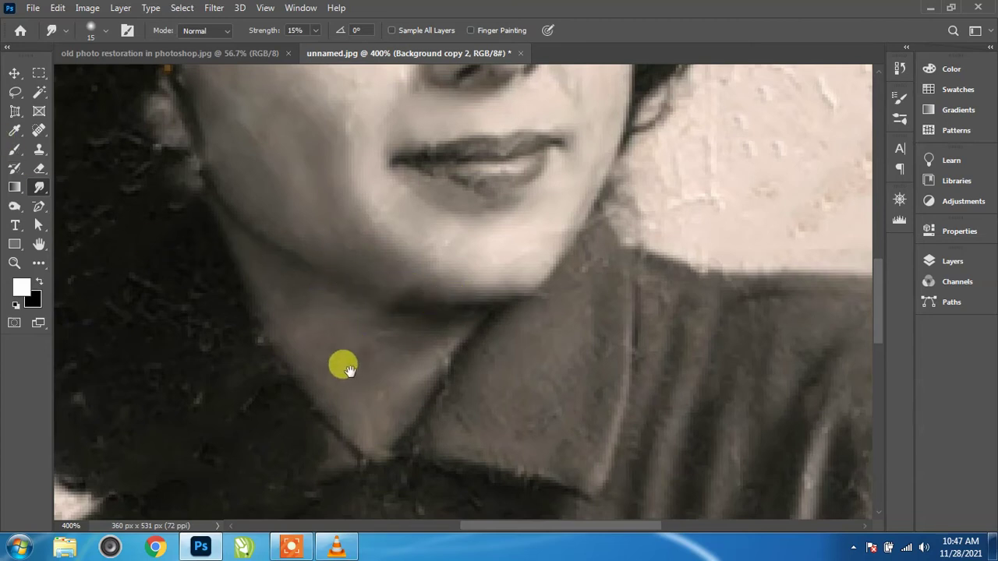
pyautogui.moveTo(340, 364); pyautogui.dragTo(383, 338)
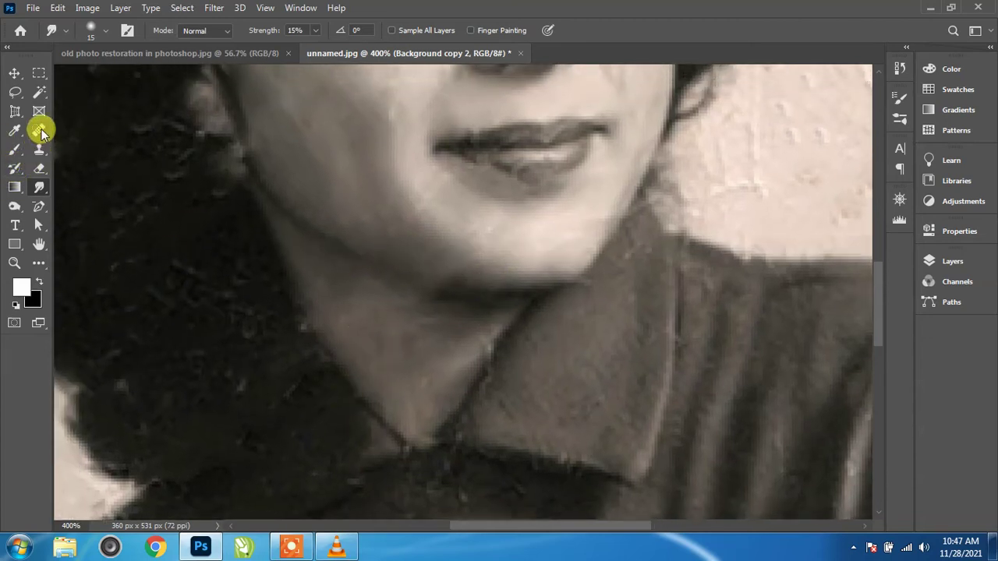
# Step: Heal the dark blemish and shadow patches under the chin with the Spot Healing Brush
pyautogui.click(39, 130)
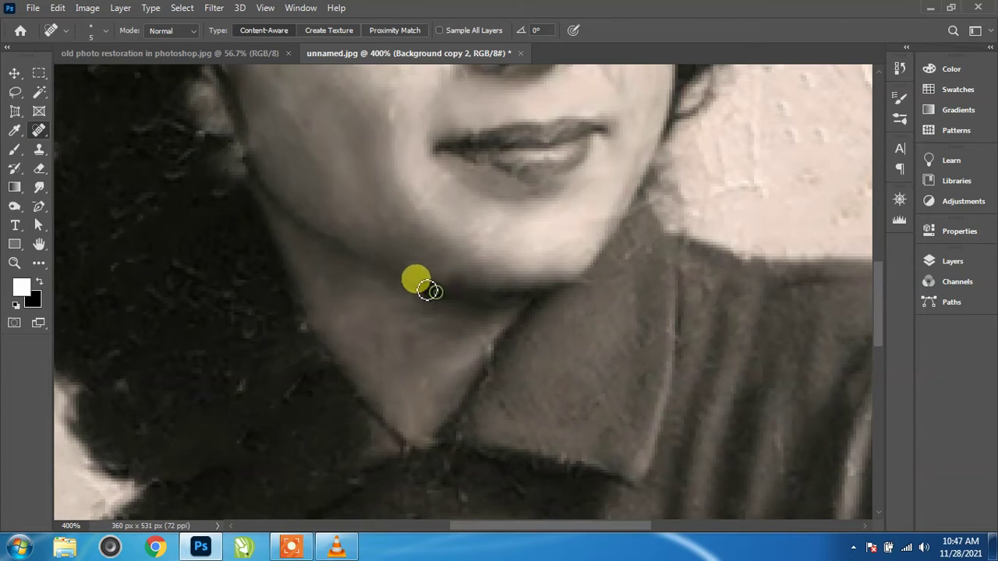
pyautogui.moveTo(452, 308); pyautogui.dragTo(403, 293)
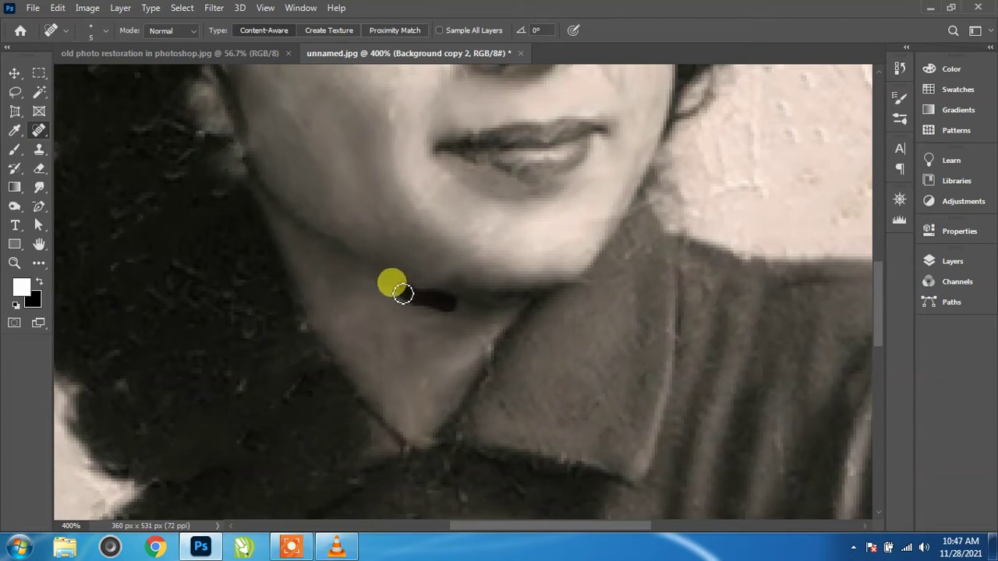
pyautogui.moveTo(481, 314); pyautogui.dragTo(512, 323)
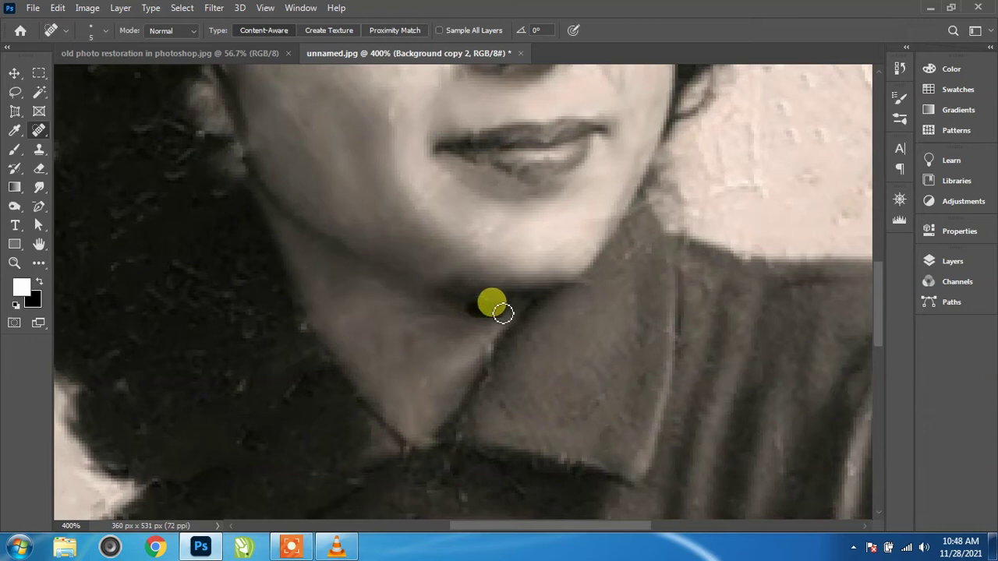
pyautogui.moveTo(514, 311); pyautogui.dragTo(474, 325)
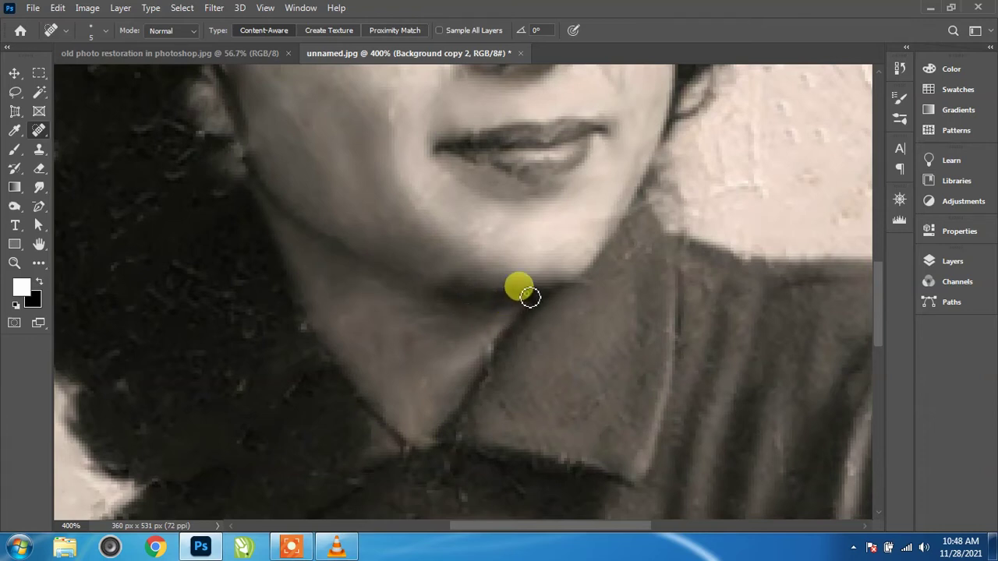
# Step: Smudge the neck crease and the crown hair strands, then enlarge the brush to 30
pyautogui.click(39, 187)
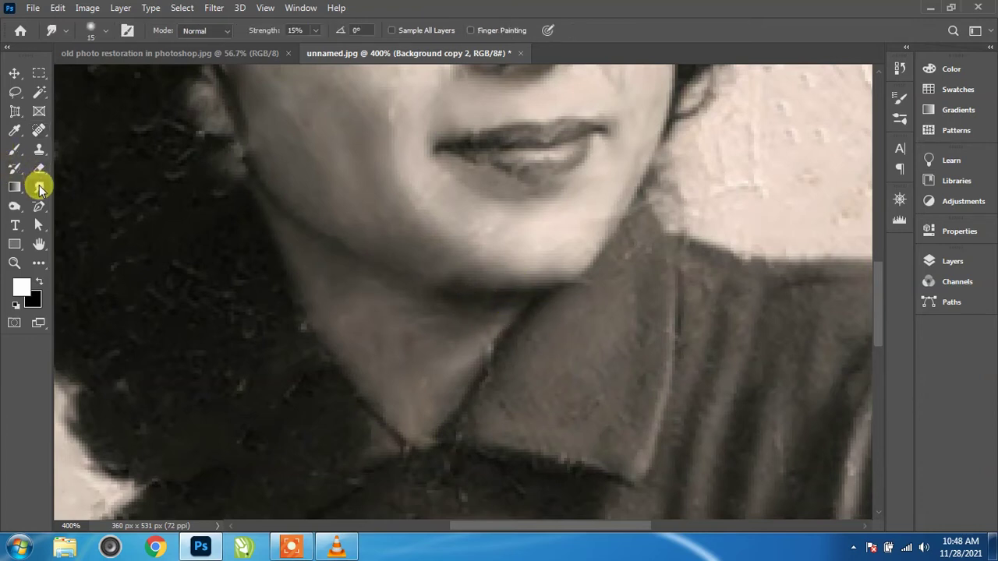
pyautogui.moveTo(480, 311)
pyautogui.mouseDown()
pyautogui.moveTo(369, 285)
pyautogui.moveTo(434, 330)
pyautogui.moveTo(383, 341)
pyautogui.moveTo(382, 351)
pyautogui.moveTo(340, 321)
pyautogui.moveTo(359, 306)
pyautogui.moveTo(436, 341)
pyautogui.moveTo(403, 405)
pyautogui.moveTo(473, 321)
pyautogui.moveTo(270, 288)
pyautogui.moveTo(590, 550)
pyautogui.mouseUp()
pyautogui.scroll(5, 526, 423)
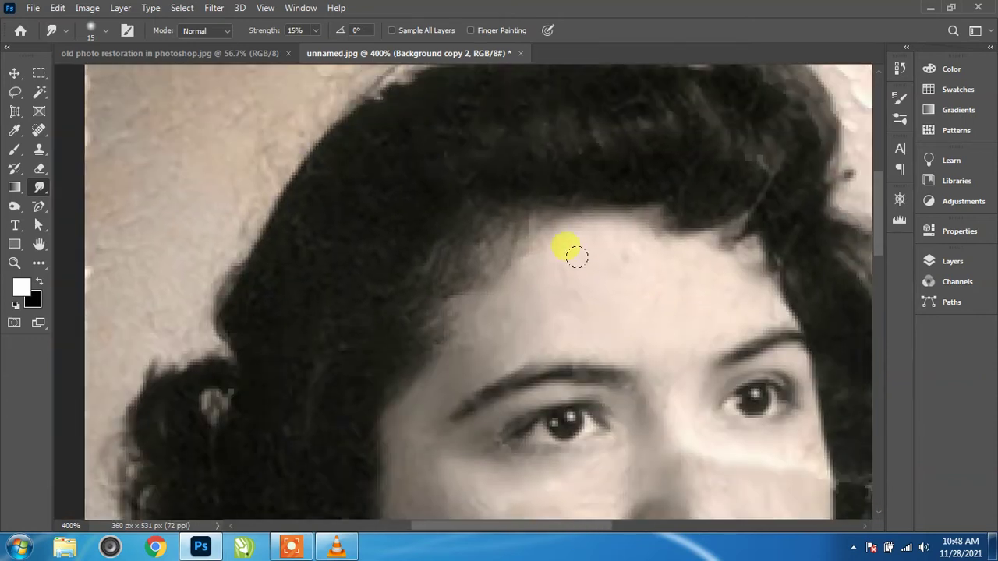
pyautogui.hscroll(3, 444, 366)
pyautogui.moveTo(527, 207)
pyautogui.mouseDown()
pyautogui.moveTo(557, 279)
pyautogui.moveTo(611, 171)
pyautogui.moveTo(596, 292)
pyautogui.moveTo(673, 184)
pyautogui.moveTo(613, 270)
pyautogui.moveTo(551, 167)
pyautogui.moveTo(541, 177)
pyautogui.moveTo(549, 295)
pyautogui.moveTo(490, 178)
pyautogui.moveTo(525, 214)
pyautogui.moveTo(427, 182)
pyautogui.moveTo(303, 181)
pyautogui.moveTo(528, 267)
pyautogui.moveTo(437, 226)
pyautogui.moveTo(396, 222)
pyautogui.moveTo(312, 269)
pyautogui.moveTo(286, 245)
pyautogui.moveTo(290, 196)
pyautogui.moveTo(316, 258)
pyautogui.moveTo(254, 296)
pyautogui.moveTo(223, 241)
pyautogui.moveTo(167, 283)
pyautogui.moveTo(241, 379)
pyautogui.moveTo(180, 403)
pyautogui.moveTo(138, 352)
pyautogui.moveTo(216, 398)
pyautogui.moveTo(291, 227)
pyautogui.moveTo(286, 75)
pyautogui.moveTo(307, 164)
pyautogui.moveTo(249, 282)
pyautogui.moveTo(213, 143)
pyautogui.moveTo(143, 402)
pyautogui.moveTo(308, 263)
pyautogui.moveTo(261, 359)
pyautogui.moveTo(277, 379)
pyautogui.moveTo(279, 181)
pyautogui.moveTo(265, 247)
pyautogui.moveTo(271, 279)
pyautogui.moveTo(188, 343)
pyautogui.moveTo(130, 326)
pyautogui.moveTo(236, 272)
pyautogui.moveTo(174, 187)
pyautogui.moveTo(311, 196)
pyautogui.moveTo(303, 205)
pyautogui.moveTo(310, 249)
pyautogui.moveTo(256, 305)
pyautogui.moveTo(102, 359)
pyautogui.moveTo(414, 229)
pyautogui.moveTo(396, 238)
pyautogui.moveTo(419, 352)
pyautogui.moveTo(416, 341)
pyautogui.moveTo(428, 346)
pyautogui.mouseUp()
pyautogui.press(']')
pyautogui.press(']')
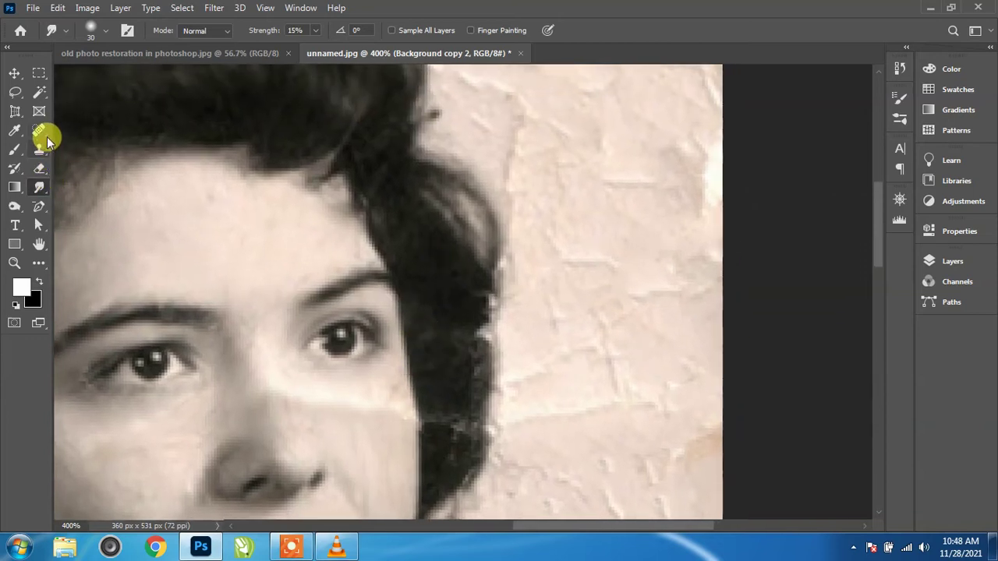
# Step: Spot-heal the rough specks and dark stroke along the hair edge
pyautogui.click(39, 130)
pyautogui.moveTo(461, 430)
pyautogui.mouseDown()
pyautogui.moveTo(430, 418)
pyautogui.moveTo(459, 411)
pyautogui.moveTo(463, 473)
pyautogui.moveTo(466, 441)
pyautogui.moveTo(475, 452)
pyautogui.mouseUp()
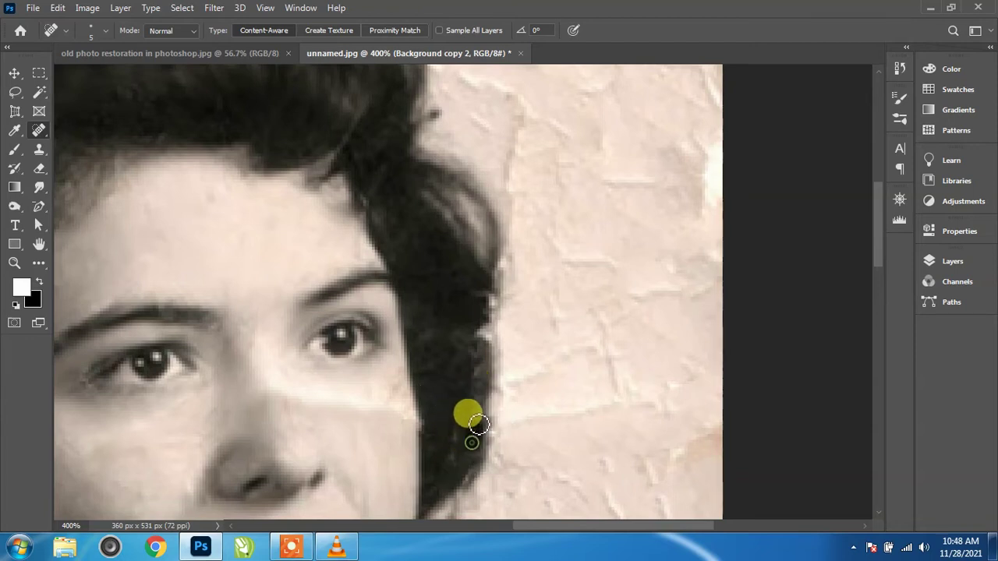
pyautogui.moveTo(477, 398)
pyautogui.mouseDown()
pyautogui.moveTo(458, 485)
pyautogui.moveTo(464, 441)
pyautogui.mouseUp()
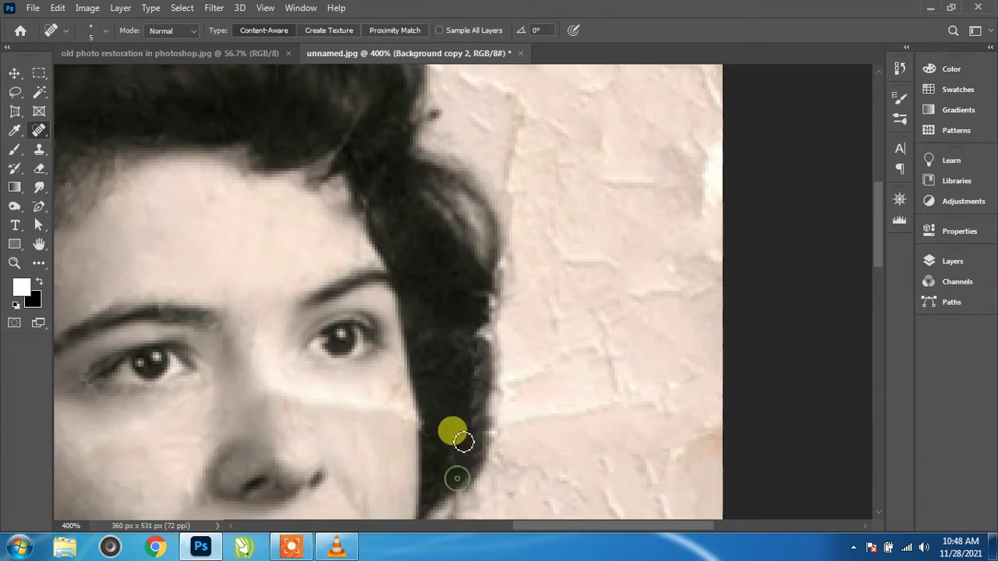
# Step: Spot-heal two small dark marks on the shirt folds
pyautogui.scroll(-2, 448, 374)
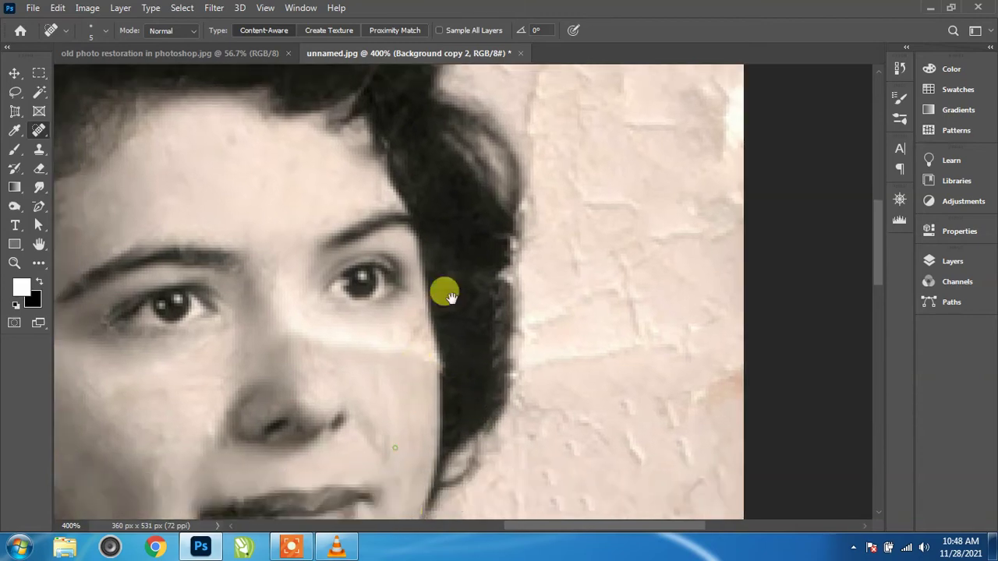
pyautogui.scroll(-5, 499, 328)
pyautogui.scroll(-3, 496, 320)
pyautogui.scroll(-4, 546, 343)
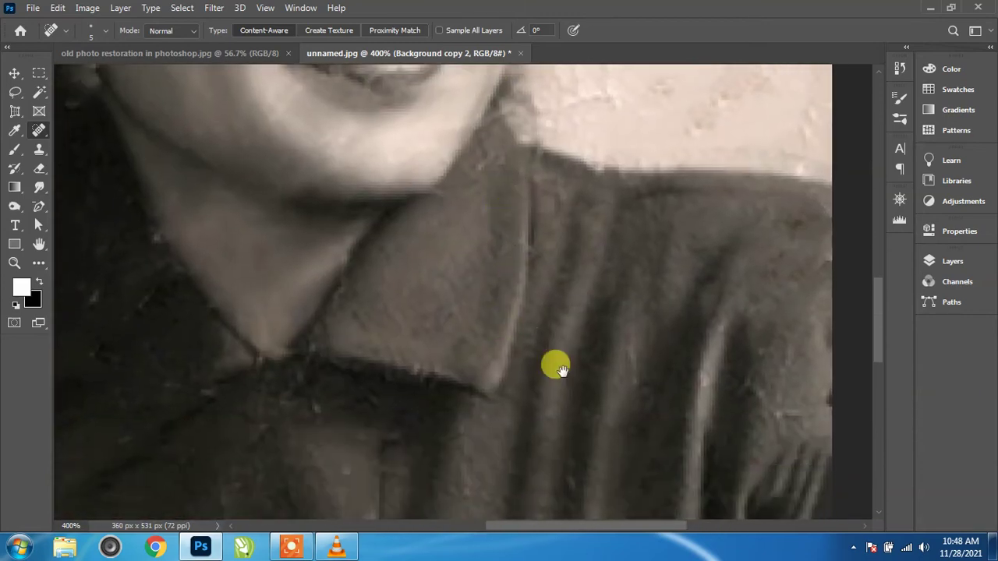
pyautogui.scroll(-4, 550, 312)
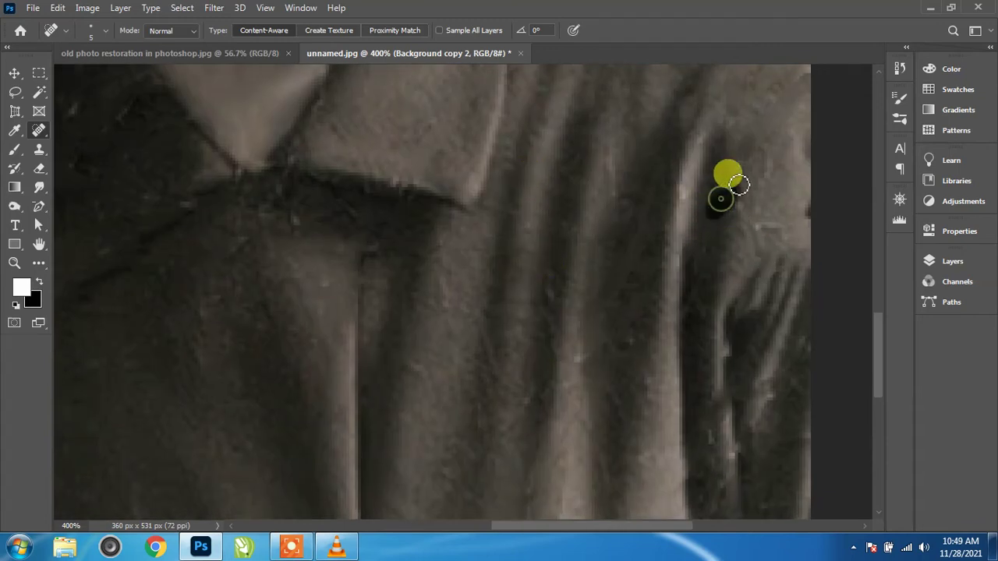
pyautogui.click(750, 208)
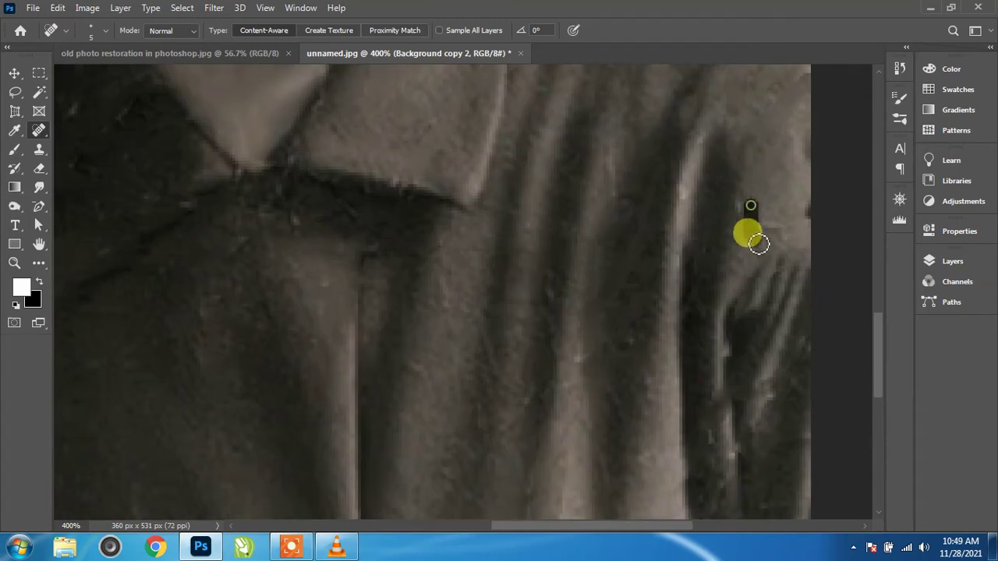
pyautogui.click(745, 207)
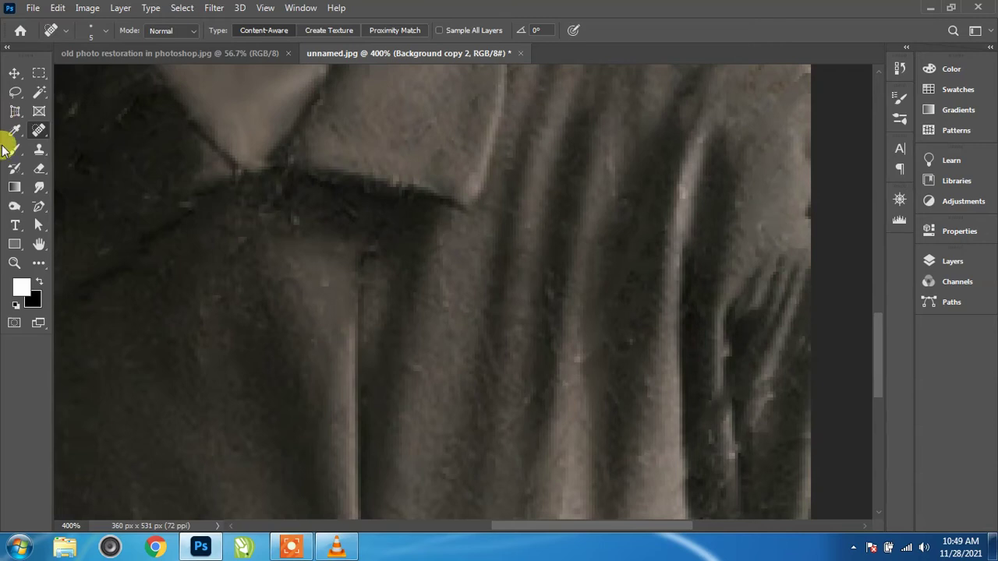
# Step: Set the Smudge brush hardness to 3%
pyautogui.keyDown('alt'); pyautogui.click(39, 187); pyautogui.keyUp('alt')
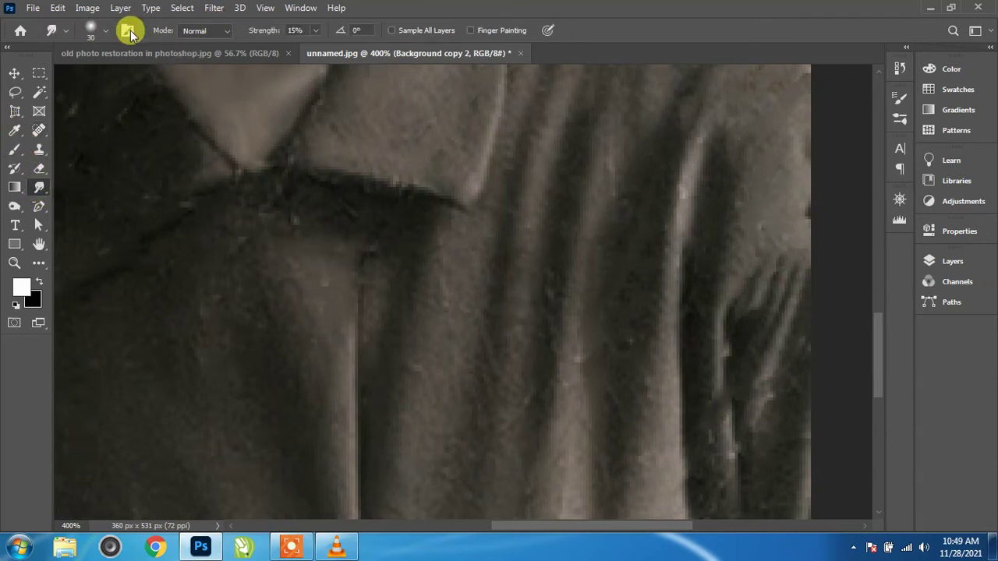
pyautogui.click(102, 30)
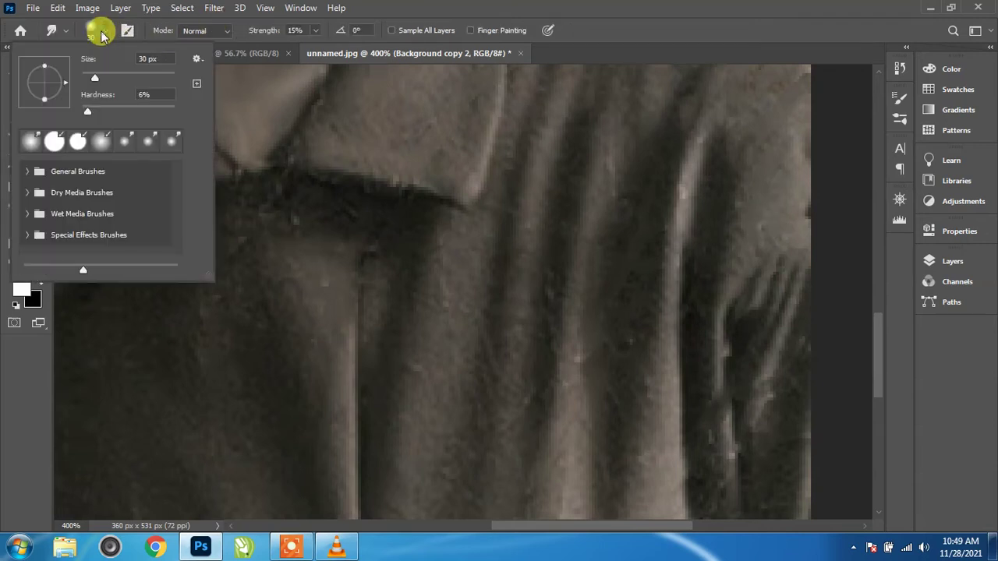
pyautogui.moveTo(143, 94); pyautogui.dragTo(88, 106)
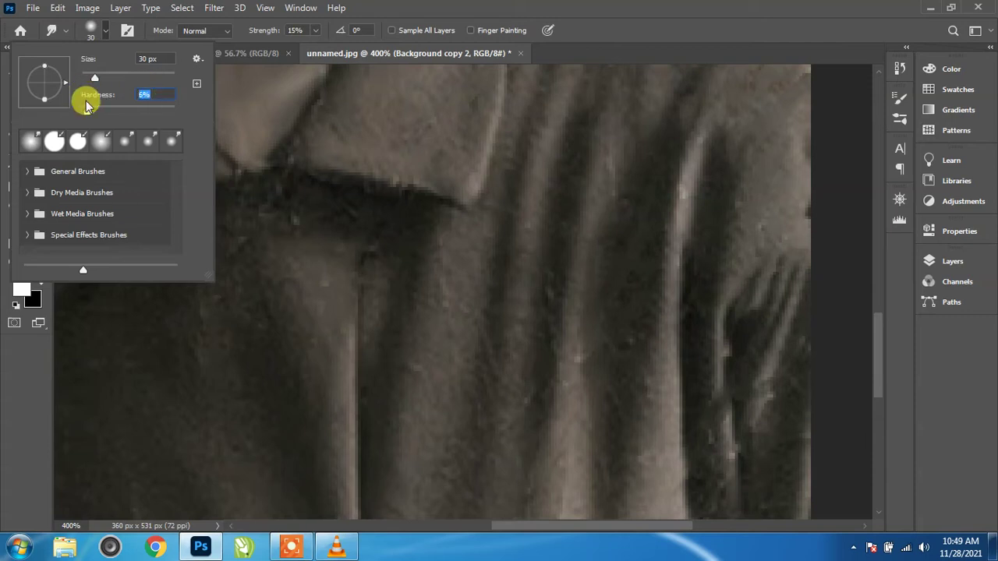
pyautogui.write('3')
pyautogui.press('Return')
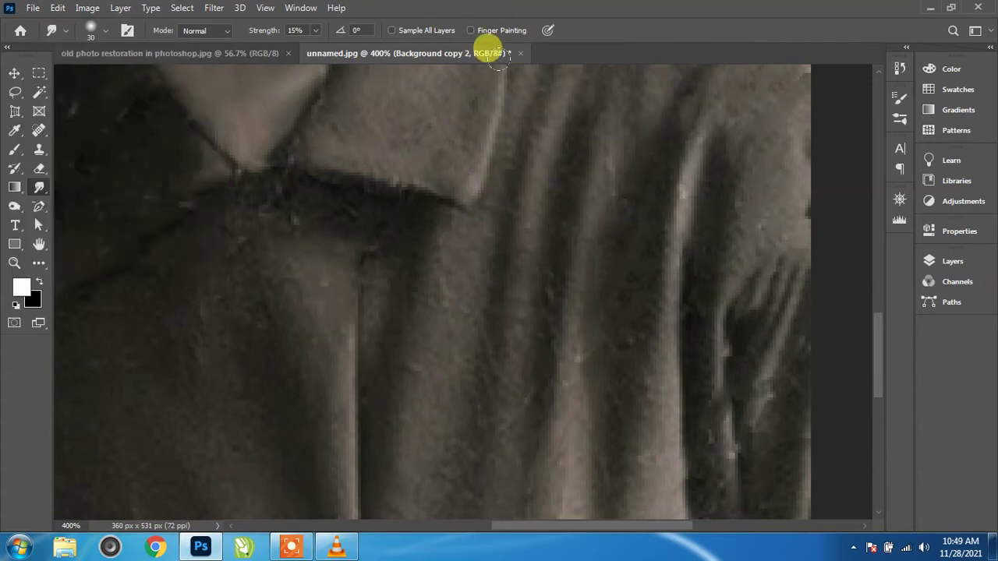
# Step: Smudge along the shirt's drapery folds to blend away specks
pyautogui.moveTo(508, 267)
pyautogui.mouseDown()
pyautogui.moveTo(500, 54)
pyautogui.moveTo(494, 156)
pyautogui.mouseUp()
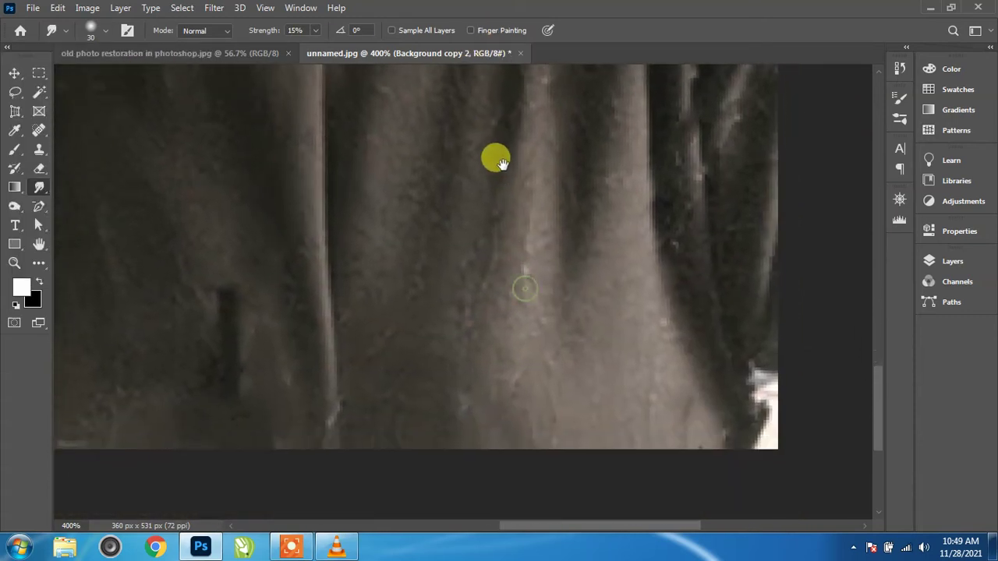
pyautogui.moveTo(548, 359)
pyautogui.mouseDown()
pyautogui.moveTo(470, 366)
pyautogui.moveTo(452, 335)
pyautogui.mouseUp()
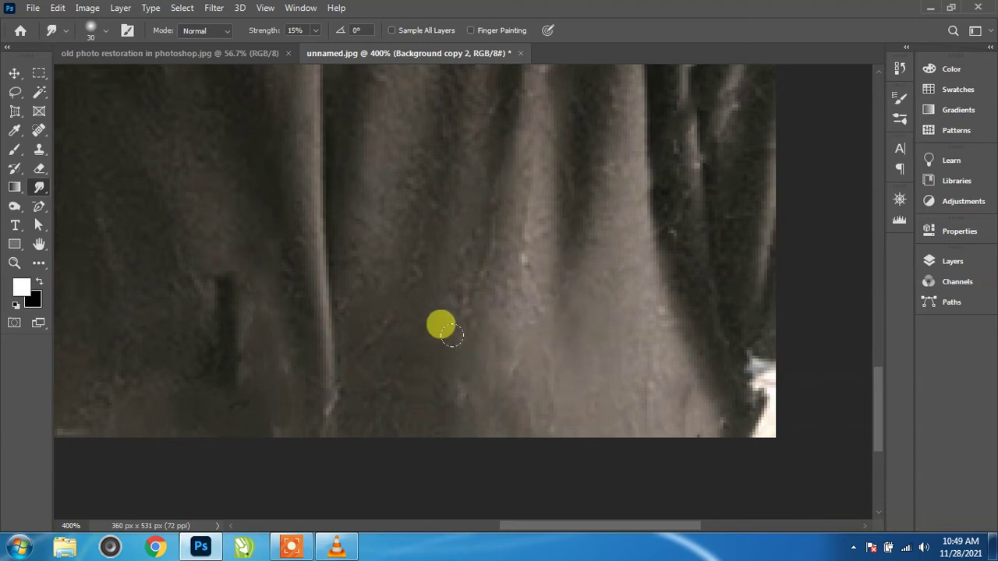
pyautogui.click(107, 31)
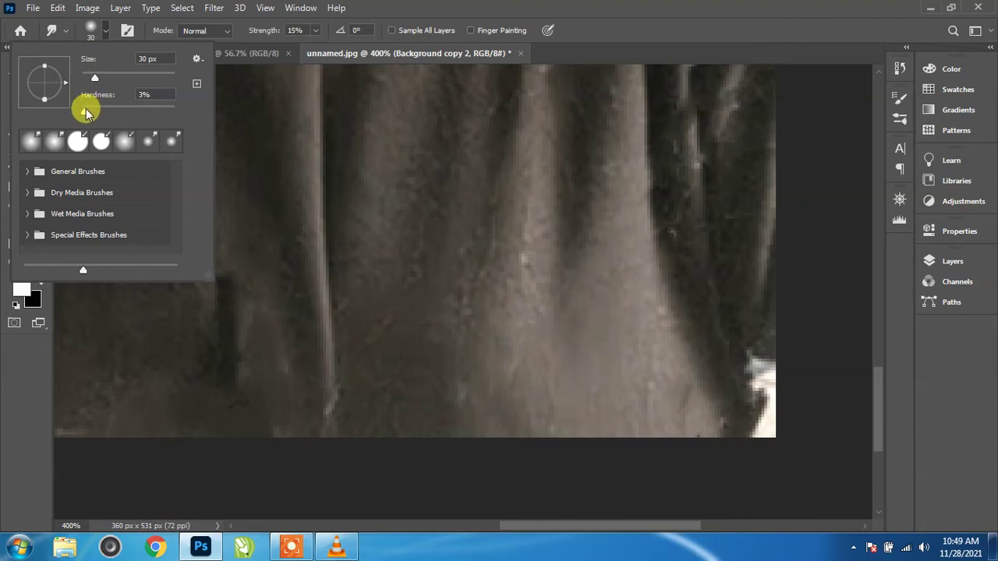
pyautogui.click(598, 7)
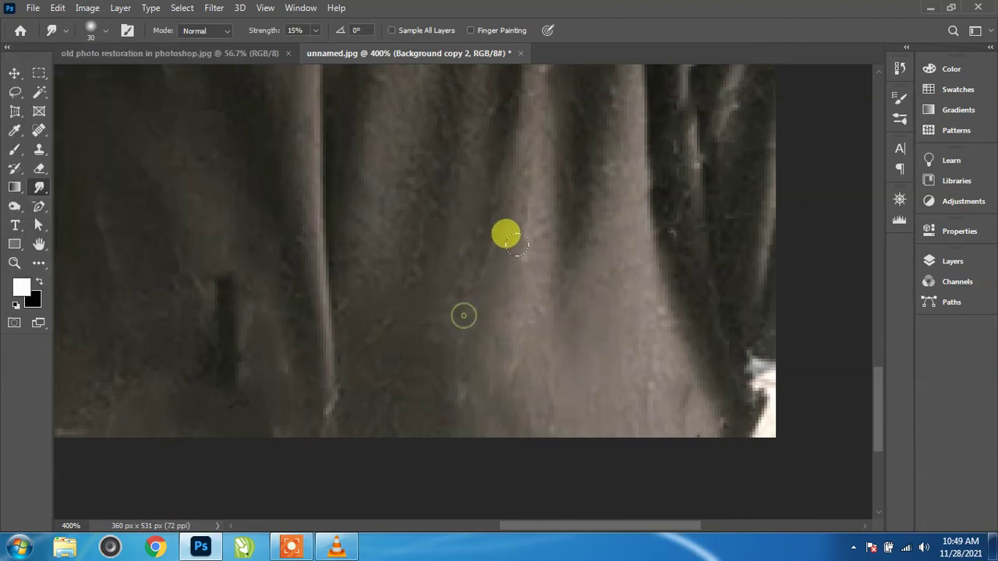
pyautogui.moveTo(506, 235)
pyautogui.mouseDown()
pyautogui.moveTo(546, 85)
pyautogui.moveTo(621, 272)
pyautogui.moveTo(679, 312)
pyautogui.moveTo(713, 385)
pyautogui.moveTo(718, 305)
pyautogui.moveTo(697, 143)
pyautogui.moveTo(719, 76)
pyautogui.moveTo(694, 207)
pyautogui.moveTo(639, 167)
pyautogui.moveTo(701, 272)
pyautogui.moveTo(623, 264)
pyautogui.mouseUp()
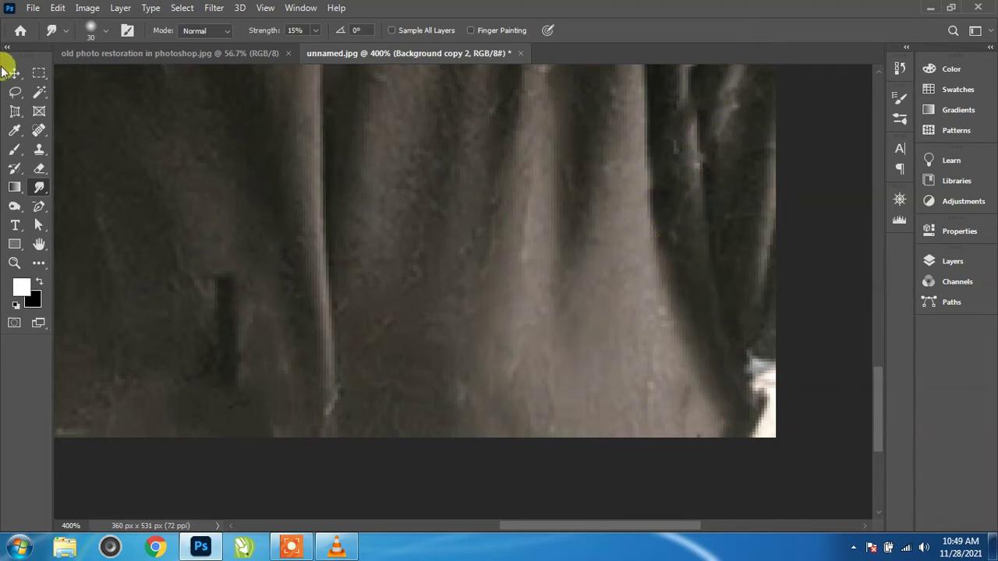
# Step: Patch the white flaw at the shirt's lower-right edge with dark cloth texture
pyautogui.moveTo(38, 130); pyautogui.dragTo(105, 156)
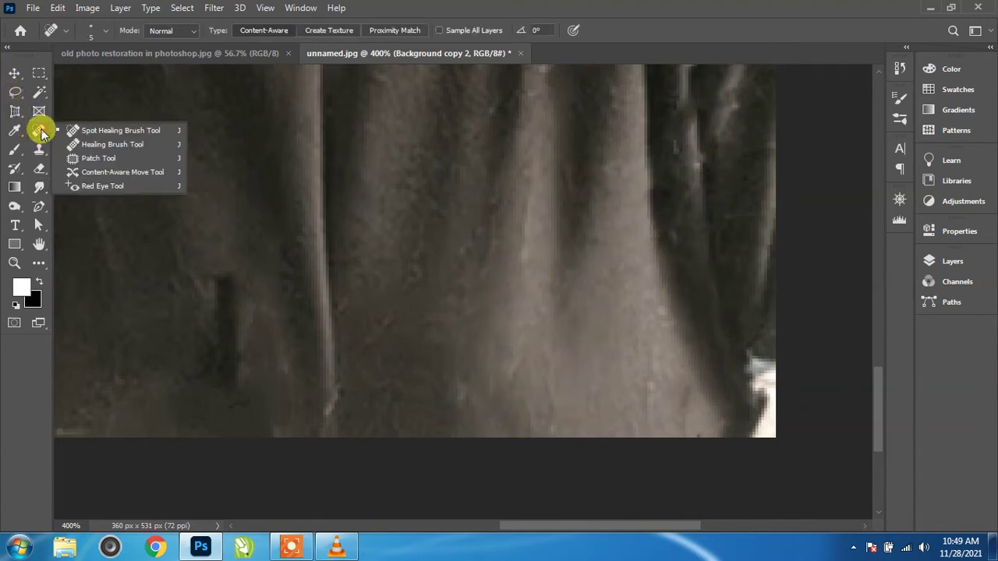
pyautogui.moveTo(765, 328)
pyautogui.mouseDown()
pyautogui.moveTo(803, 398)
pyautogui.moveTo(733, 354)
pyautogui.mouseUp()
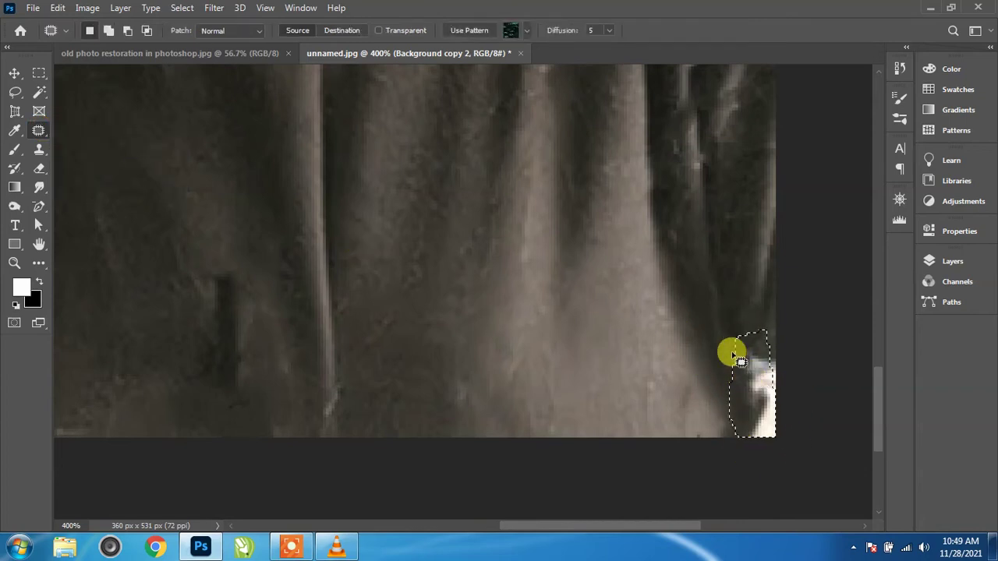
pyautogui.moveTo(786, 323)
pyautogui.mouseDown()
pyautogui.moveTo(747, 344)
pyautogui.moveTo(807, 433)
pyautogui.mouseUp()
pyautogui.moveTo(761, 400); pyautogui.dragTo(758, 367)
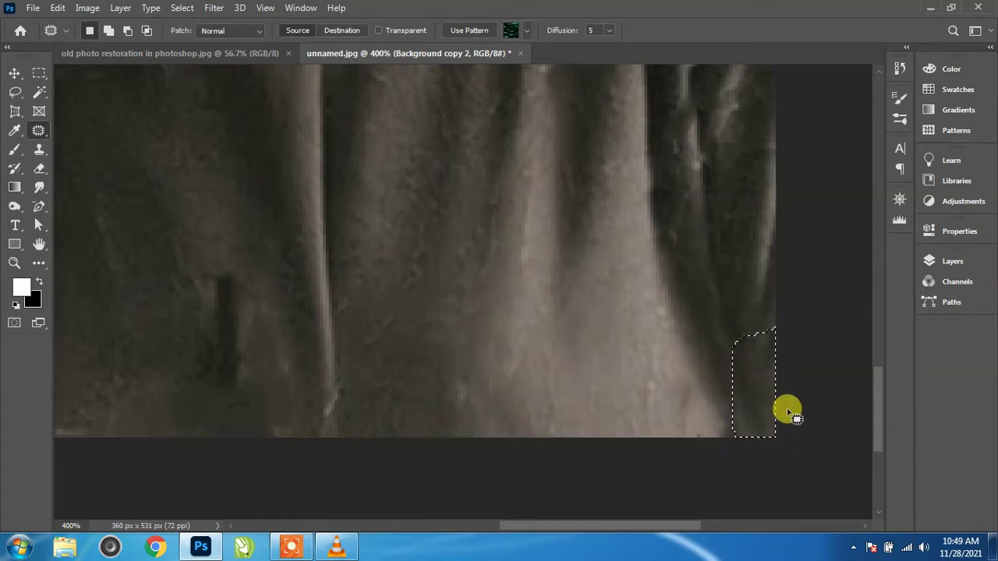
pyautogui.hotkey('ctrl', 'd')
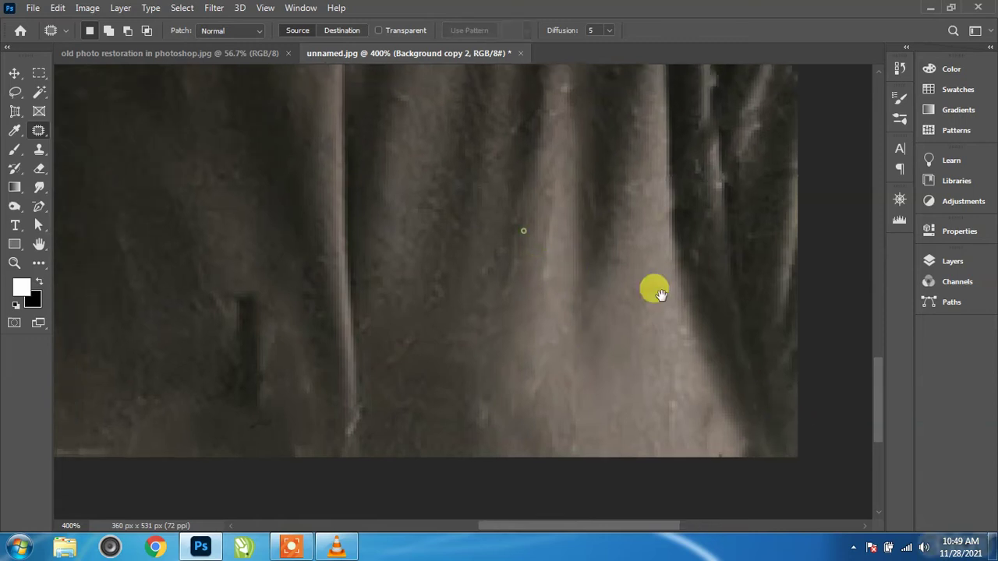
# Step: Patch a blotchy cracked spot in the background beside the hair with smoother texture
pyautogui.moveTo(653, 290); pyautogui.dragTo(813, 356)
pyautogui.click(41, 129)
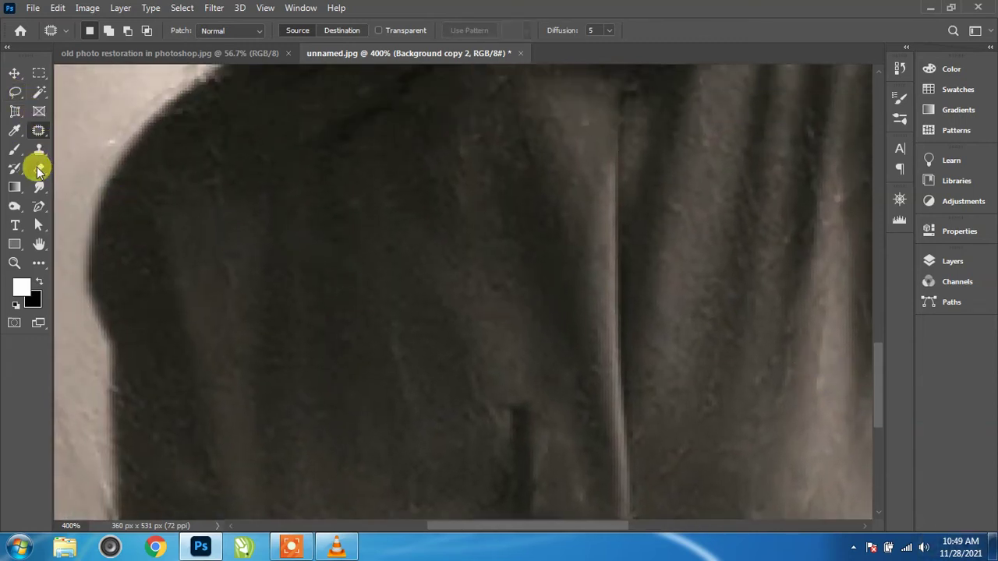
pyautogui.hotkey('ctrl', '0')
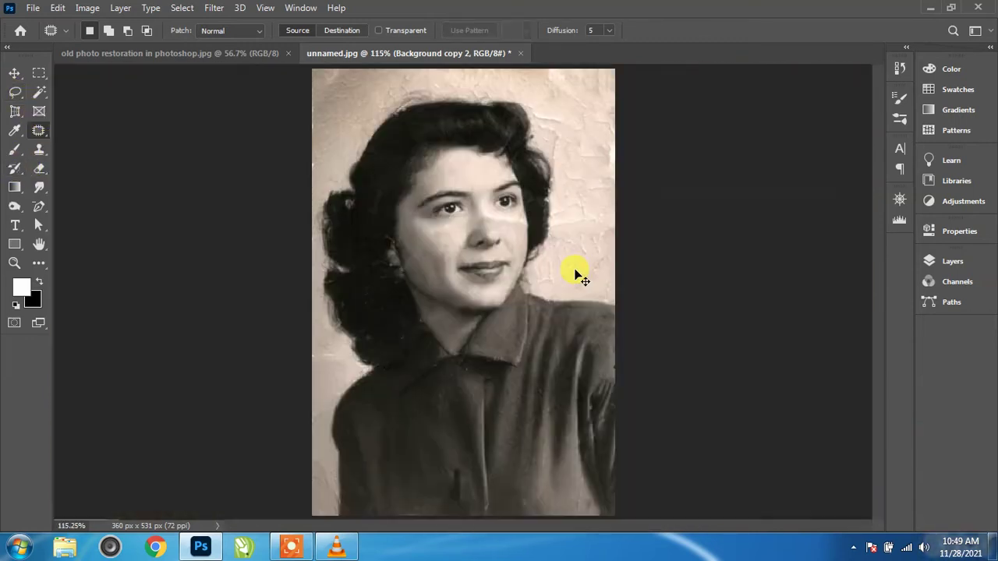
pyautogui.scroll(2, 593, 140)
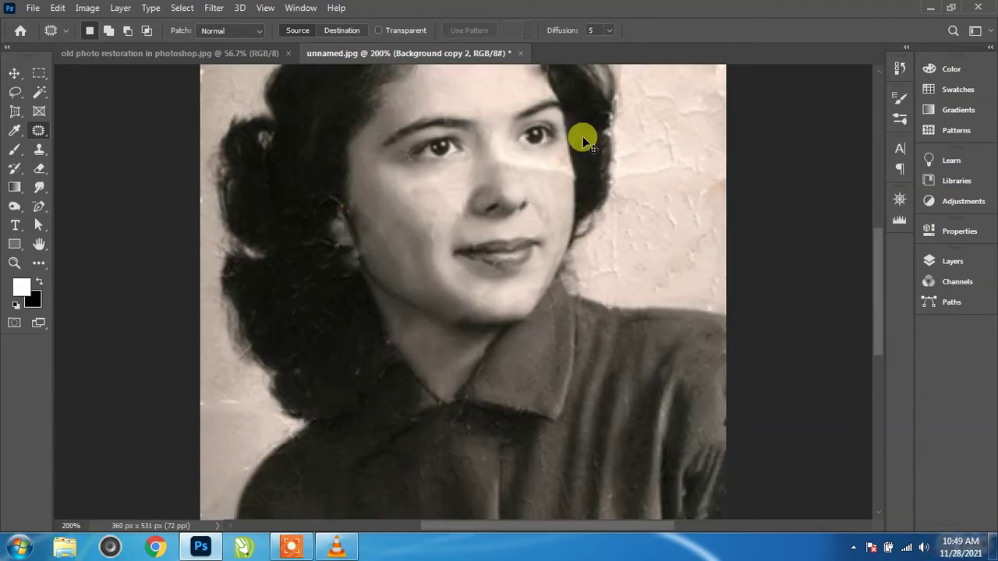
pyautogui.scroll(1, 583, 138)
pyautogui.moveTo(598, 151)
pyautogui.mouseDown()
pyautogui.moveTo(409, 267)
pyautogui.moveTo(364, 342)
pyautogui.mouseUp()
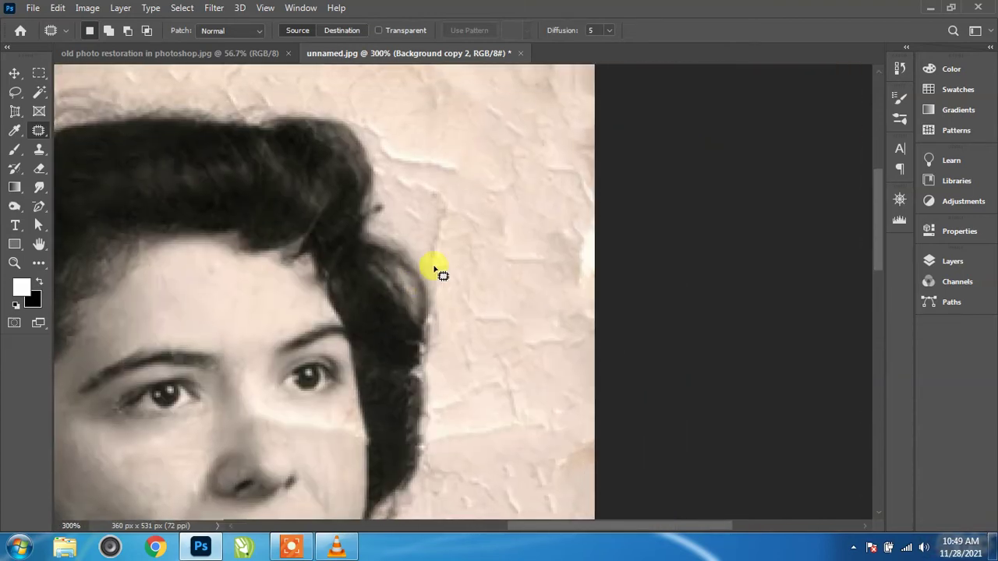
pyautogui.moveTo(426, 195)
pyautogui.mouseDown()
pyautogui.moveTo(422, 221)
pyautogui.moveTo(472, 323)
pyautogui.mouseUp()
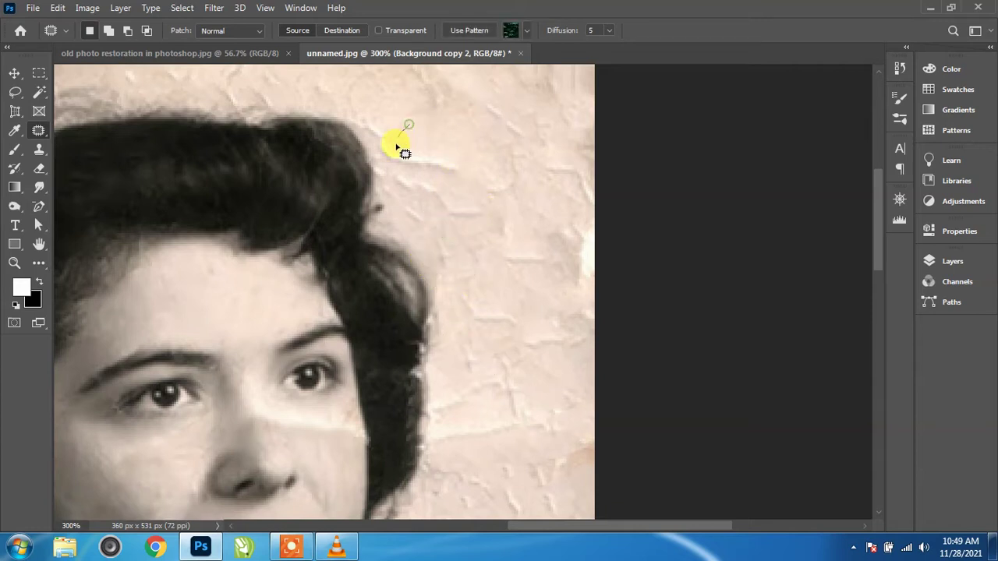
pyautogui.moveTo(452, 176); pyautogui.dragTo(420, 139)
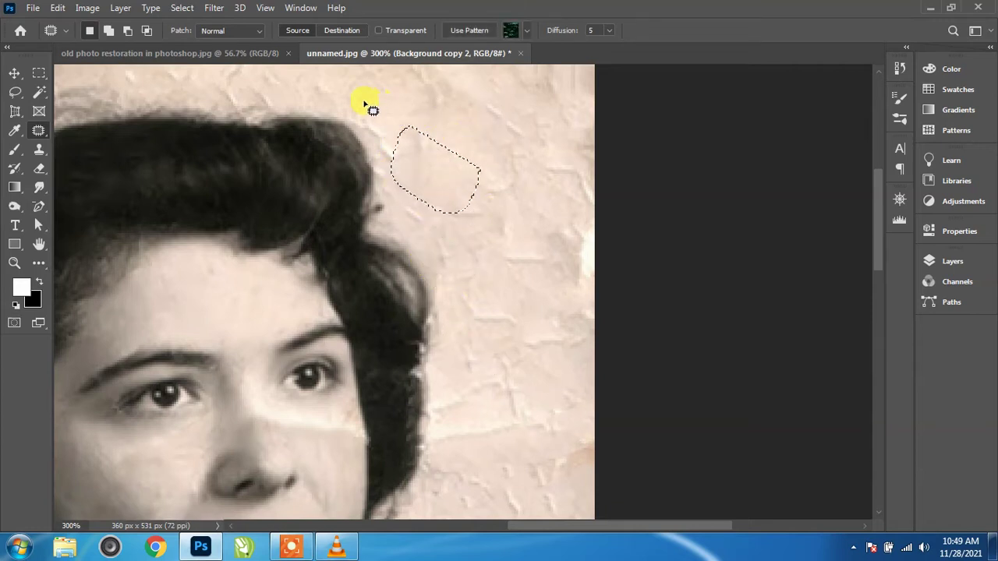
pyautogui.moveTo(364, 102); pyautogui.dragTo(372, 162)
pyautogui.moveTo(431, 128); pyautogui.dragTo(430, 136)
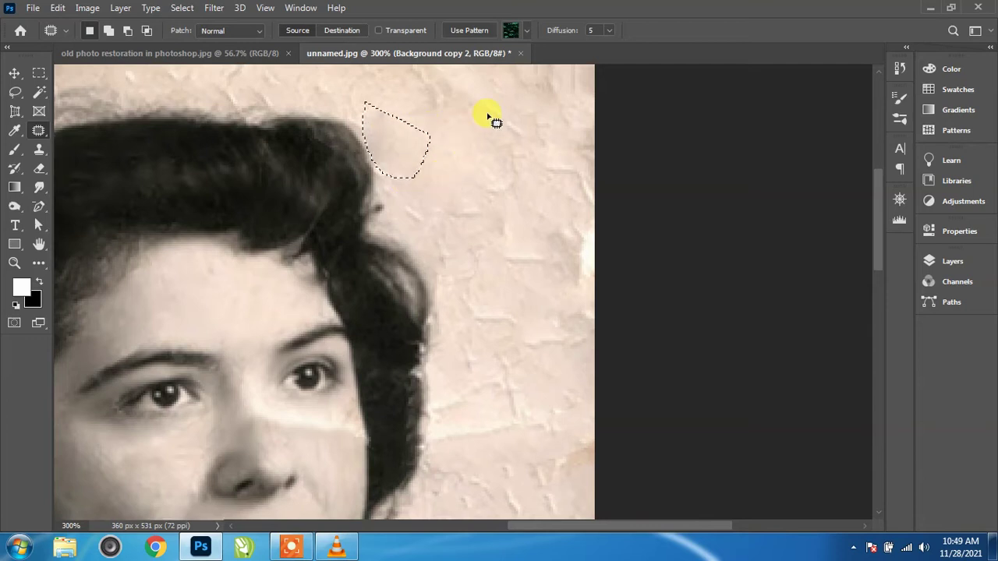
pyautogui.moveTo(517, 114); pyautogui.dragTo(535, 161)
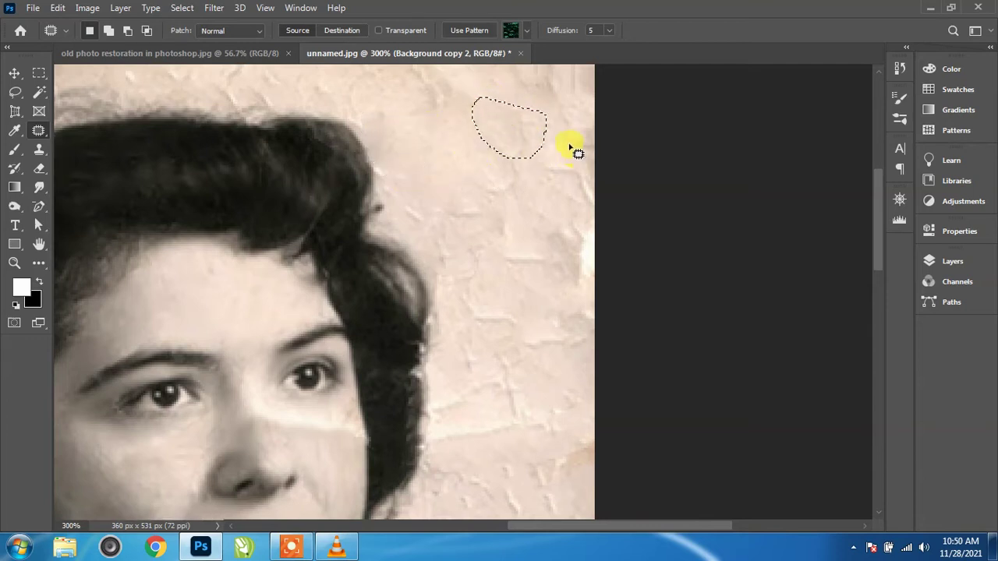
# Step: Patch the larger cracked areas near the top-right edge with nearby texture
pyautogui.moveTo(564, 204); pyautogui.dragTo(602, 132)
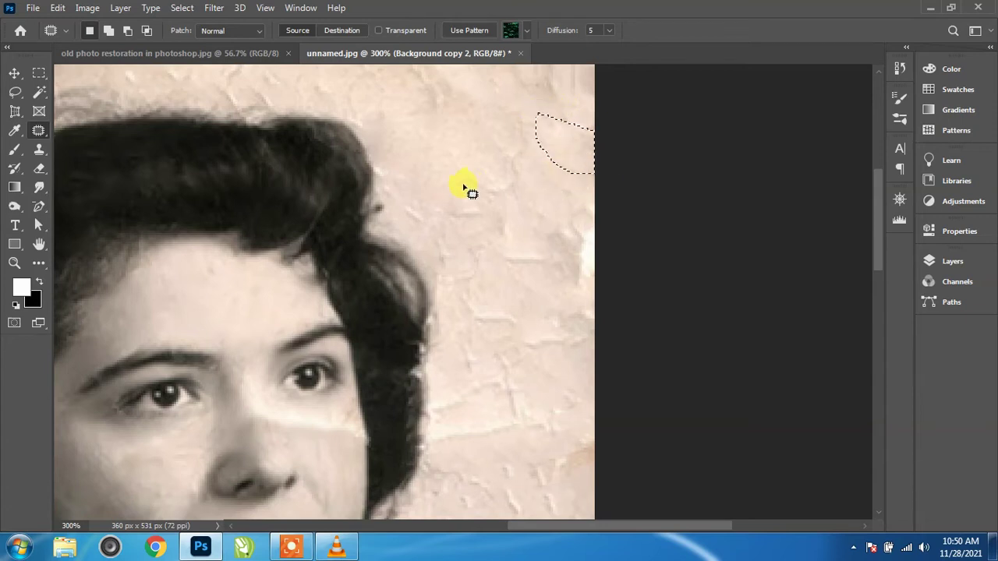
pyautogui.moveTo(473, 258); pyautogui.dragTo(596, 185)
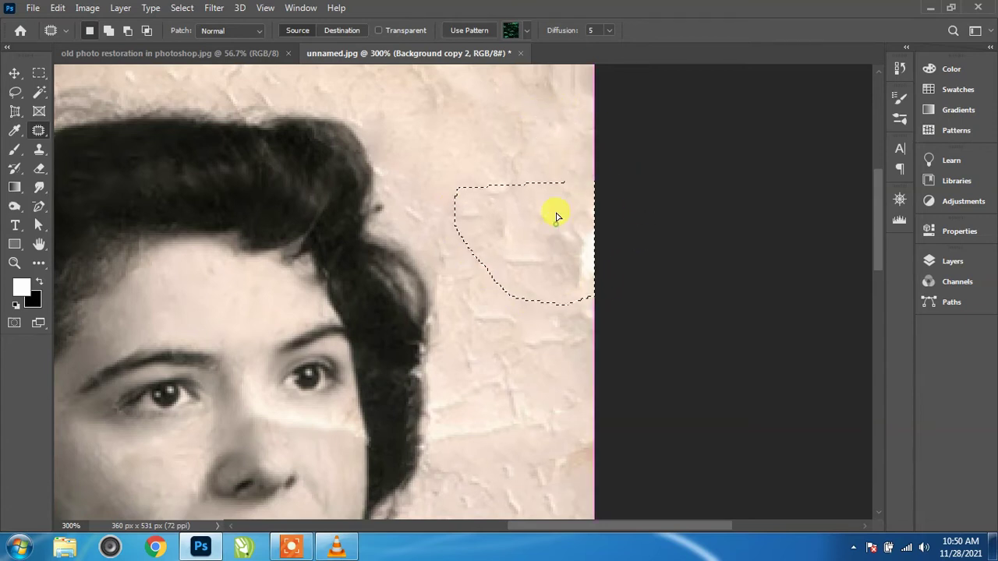
pyautogui.moveTo(544, 205)
pyautogui.mouseDown()
pyautogui.moveTo(530, 326)
pyautogui.moveTo(516, 259)
pyautogui.mouseUp()
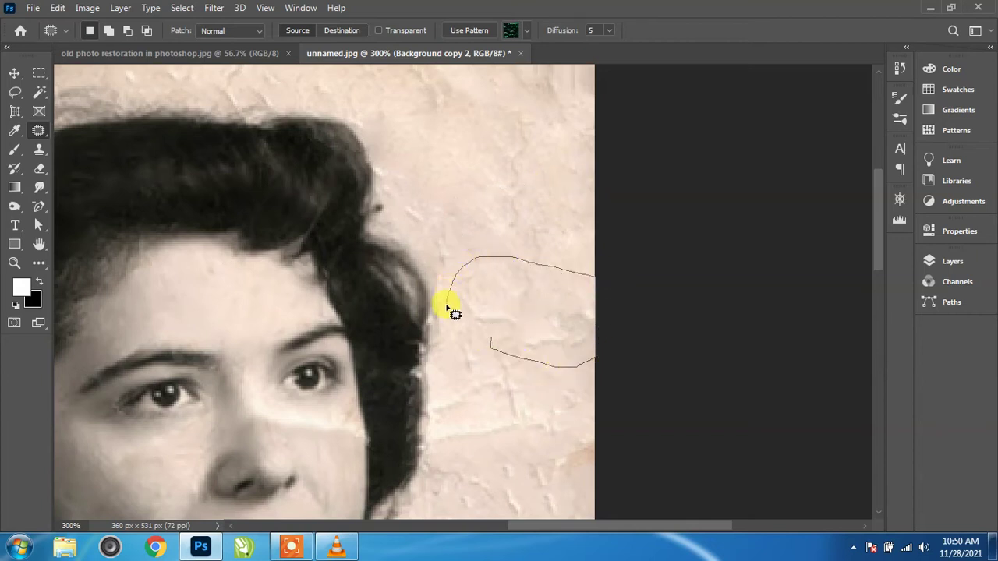
pyautogui.moveTo(450, 309); pyautogui.dragTo(489, 343)
pyautogui.moveTo(512, 298); pyautogui.dragTo(508, 188)
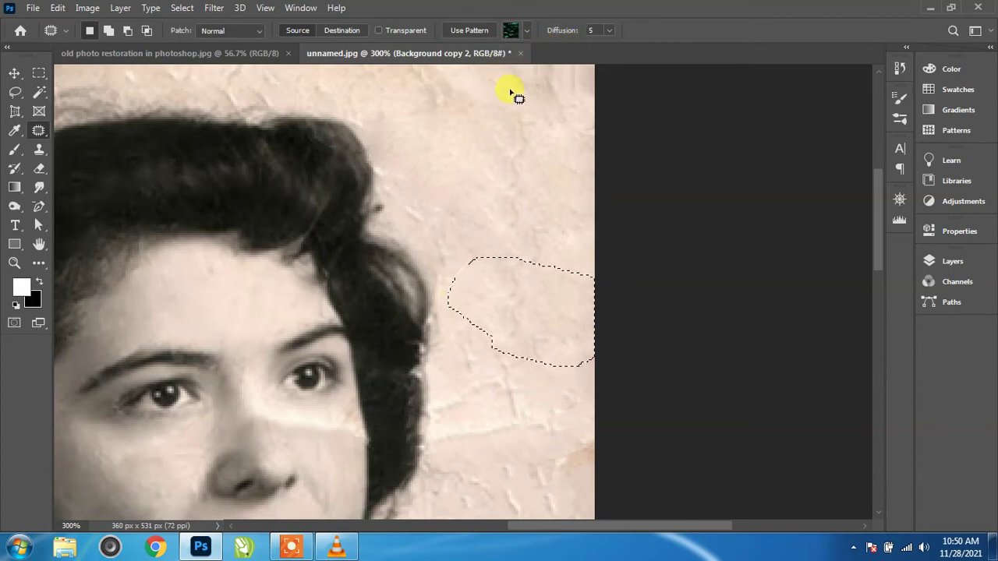
# Step: Patch the bright cracked streak along the top edge and deselect
pyautogui.scroll(1, 515, 93)
pyautogui.scroll(1, 530, 142)
pyautogui.moveTo(471, 100); pyautogui.dragTo(694, 90)
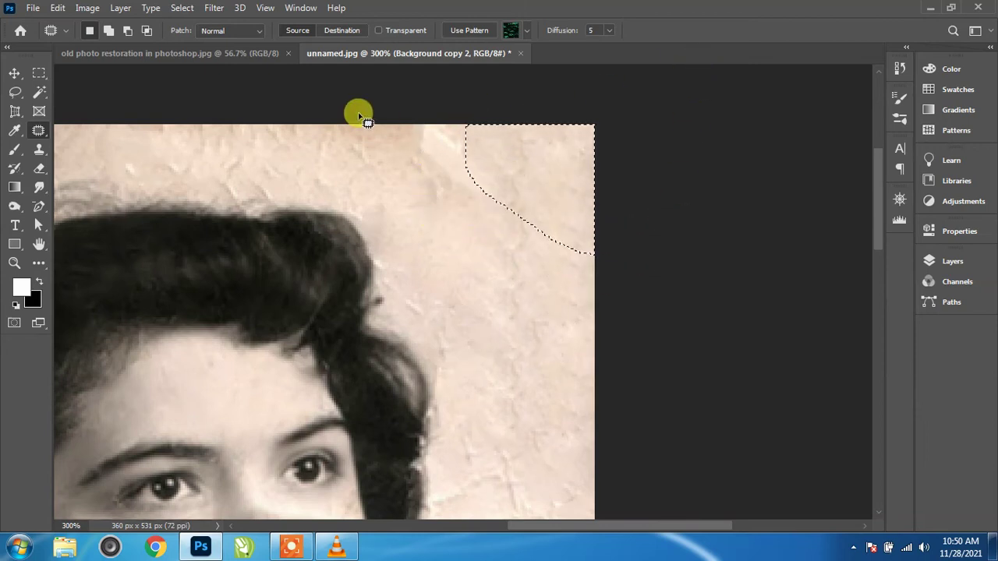
pyautogui.moveTo(307, 117); pyautogui.dragTo(532, 76)
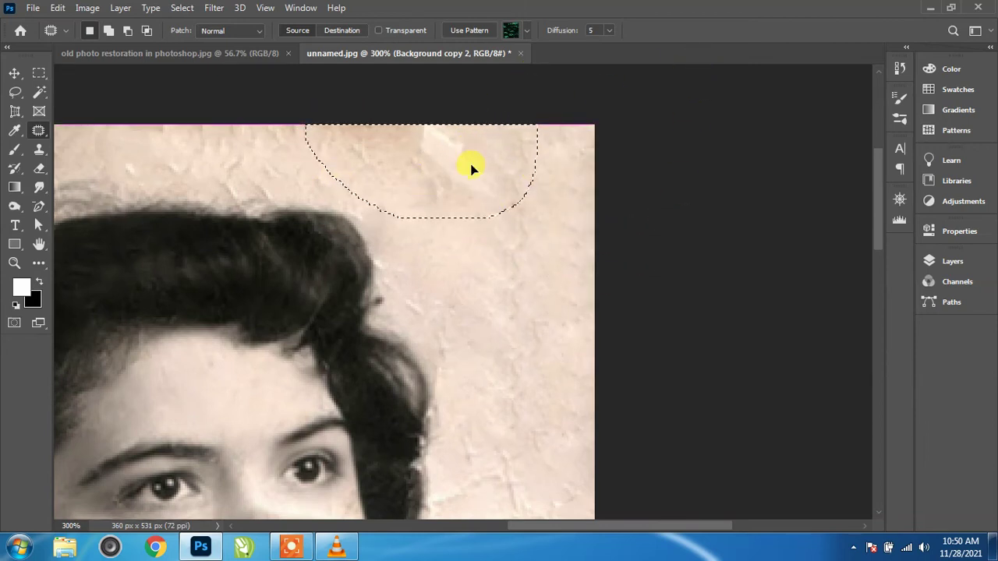
pyautogui.moveTo(471, 168)
pyautogui.mouseDown()
pyautogui.moveTo(501, 208)
pyautogui.moveTo(494, 179)
pyautogui.moveTo(434, 208)
pyautogui.moveTo(435, 191)
pyautogui.moveTo(693, 258)
pyautogui.mouseUp()
pyautogui.hotkey('ctrl', 'd')
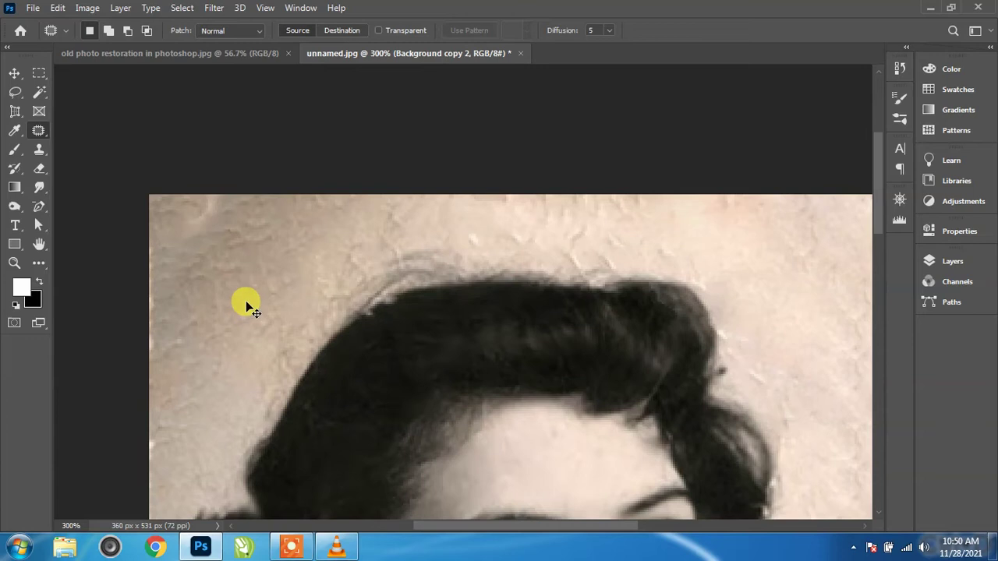
pyautogui.hotkey('ctrl', '0')
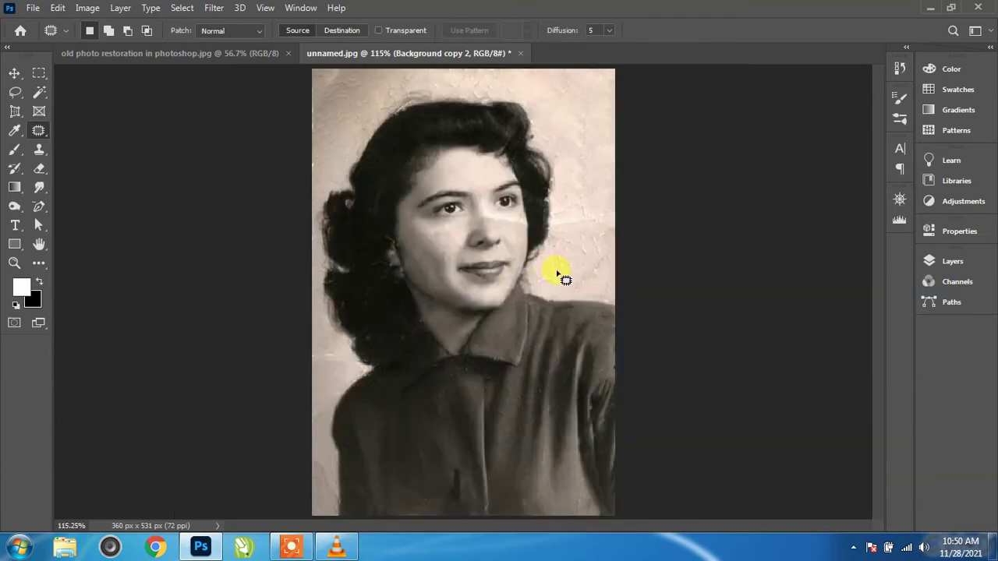
pyautogui.hotkey('ctrl', '+')
pyautogui.hotkey('ctrl', '+')
pyautogui.hotkey('ctrl', '+')
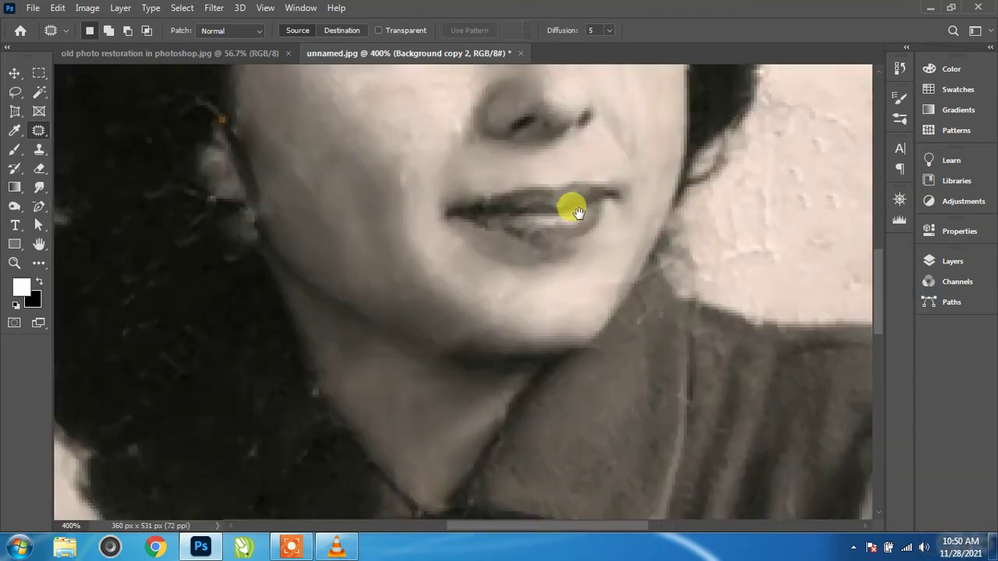
# Step: Smudge the nose bridge, the cheek-hair boundary and the skin under the eye
pyautogui.moveTo(572, 211); pyautogui.dragTo(424, 367)
pyautogui.click(39, 187)
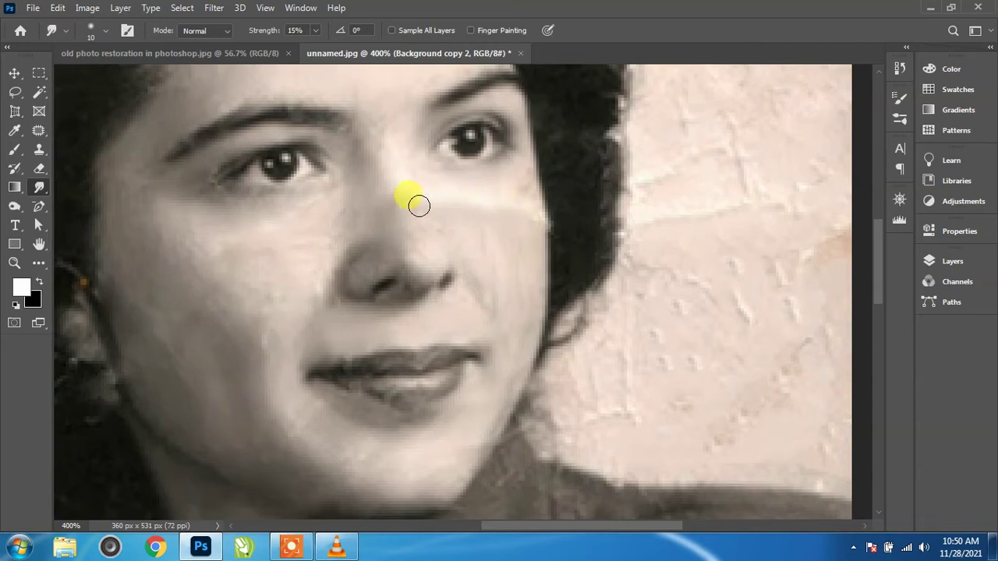
pyautogui.moveTo(396, 200); pyautogui.dragTo(418, 200)
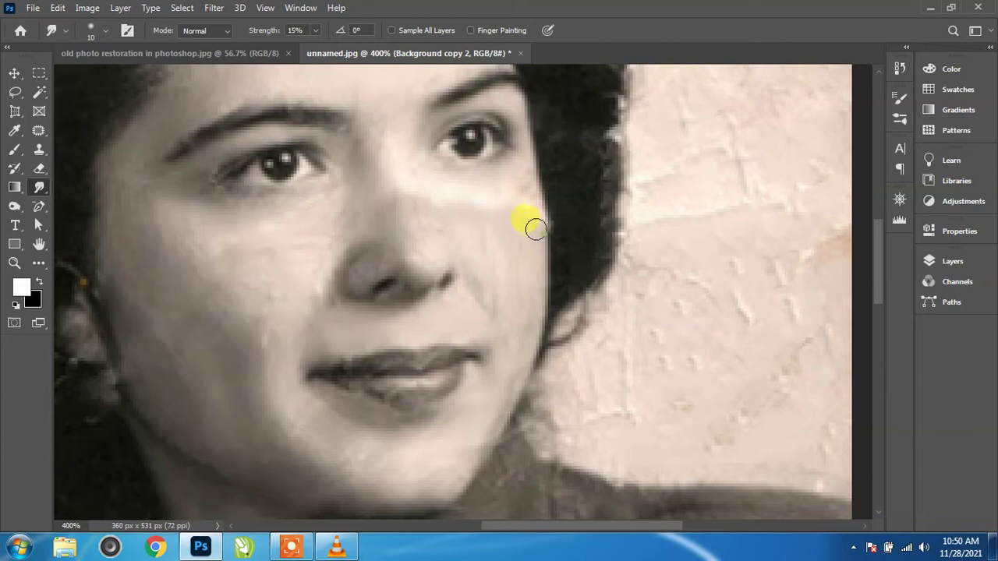
pyautogui.moveTo(550, 227)
pyautogui.mouseDown()
pyautogui.moveTo(564, 221)
pyautogui.moveTo(601, 240)
pyautogui.mouseUp()
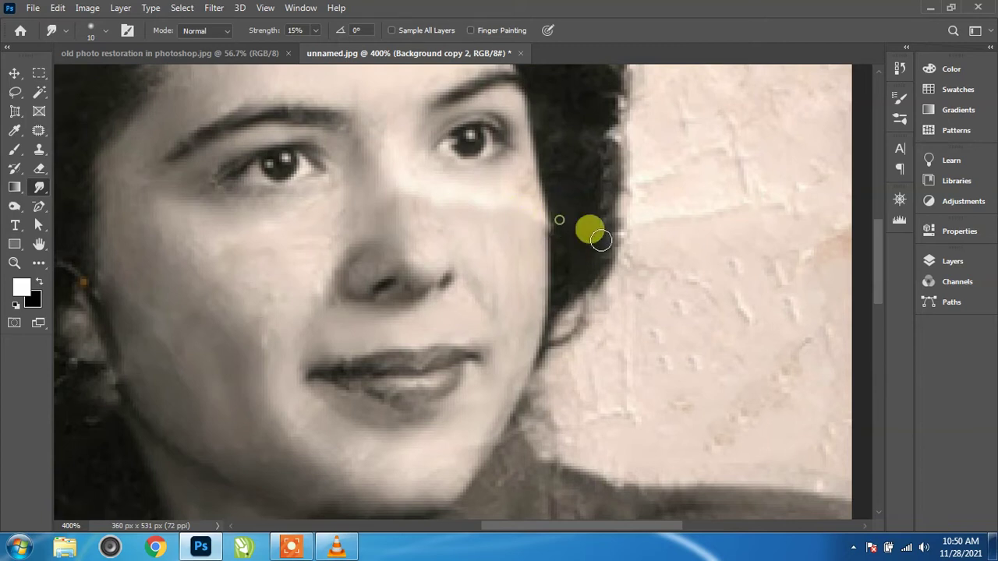
pyautogui.moveTo(334, 212)
pyautogui.mouseDown()
pyautogui.moveTo(346, 178)
pyautogui.moveTo(340, 126)
pyautogui.moveTo(405, 201)
pyautogui.mouseUp()
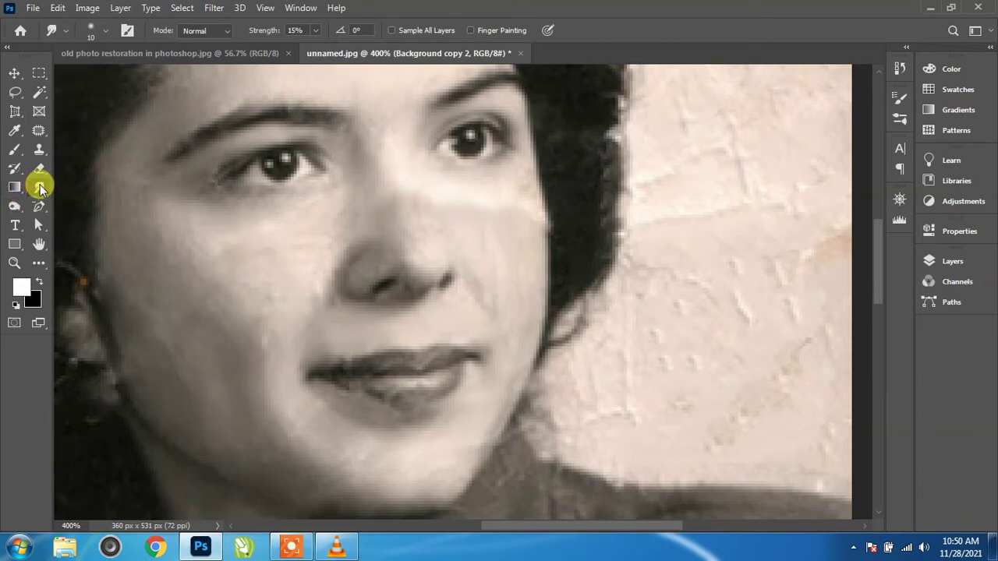
# Step: Dodge midtones at 7% exposure under the eye and up the cheek to the temple
pyautogui.moveTo(40, 188)
pyautogui.mouseDown()
pyautogui.moveTo(26, 204)
pyautogui.moveTo(74, 206)
pyautogui.mouseUp()
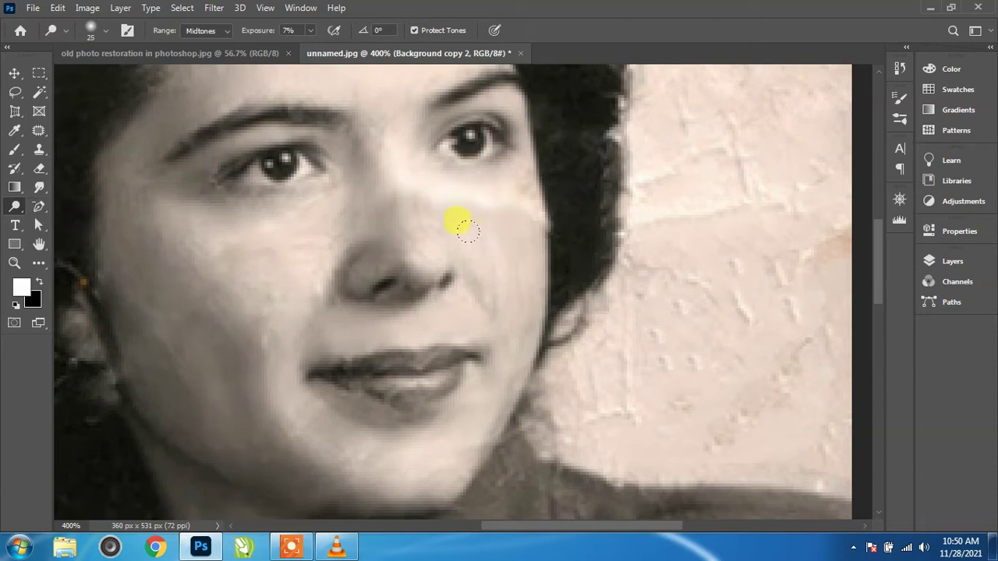
pyautogui.moveTo(380, 197)
pyautogui.mouseDown()
pyautogui.moveTo(261, 180)
pyautogui.moveTo(301, 234)
pyautogui.mouseUp()
pyautogui.moveTo(273, 279)
pyautogui.mouseDown()
pyautogui.moveTo(241, 210)
pyautogui.moveTo(156, 168)
pyautogui.mouseUp()
# Step: Patch the damaged area and small blemishes on the cheek beside the hair
pyautogui.scroll(-2, 616, 355)
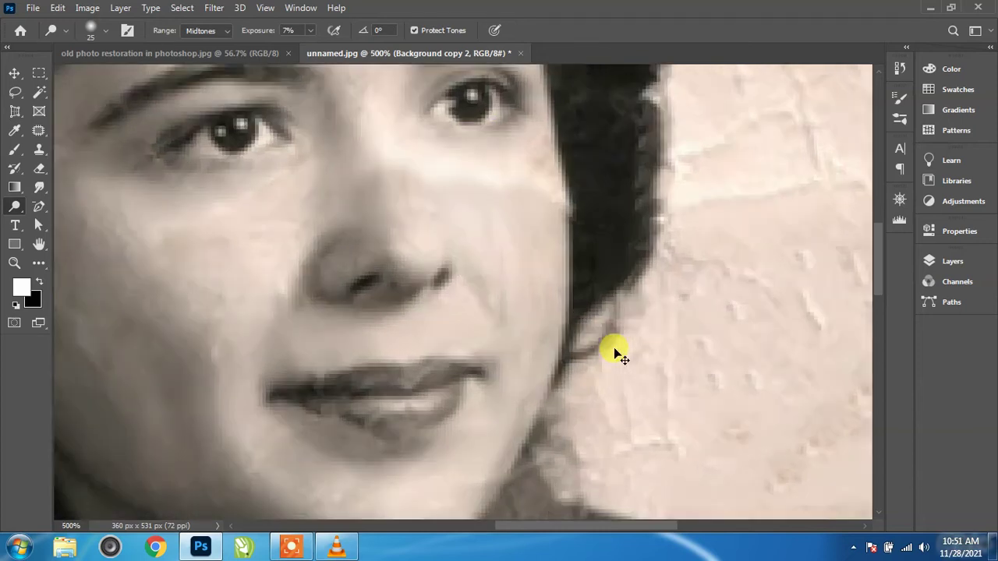
pyautogui.scroll(-3, 523, 260)
pyautogui.scroll(2, 508, 397)
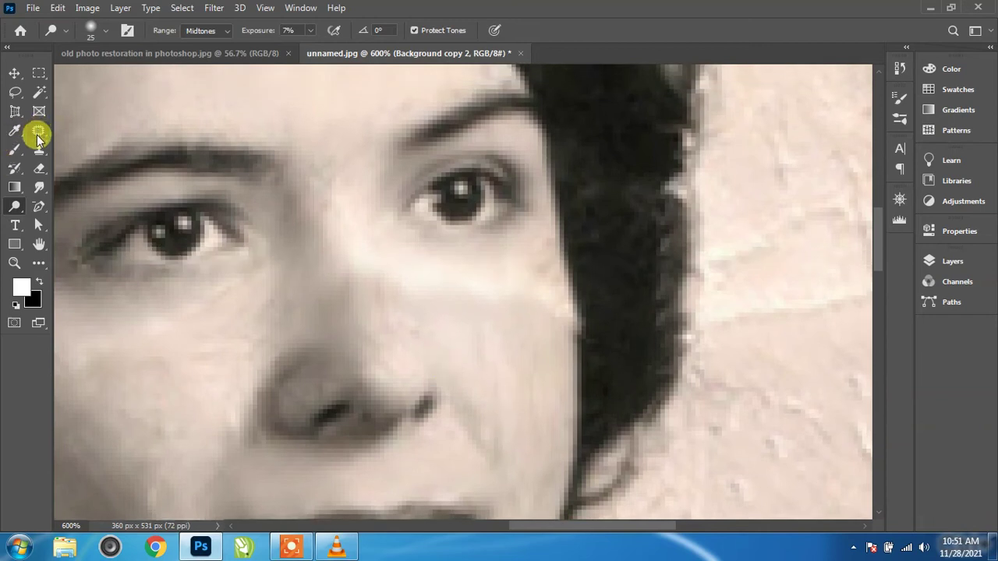
pyautogui.click(37, 136)
pyautogui.moveTo(406, 272); pyautogui.dragTo(435, 326)
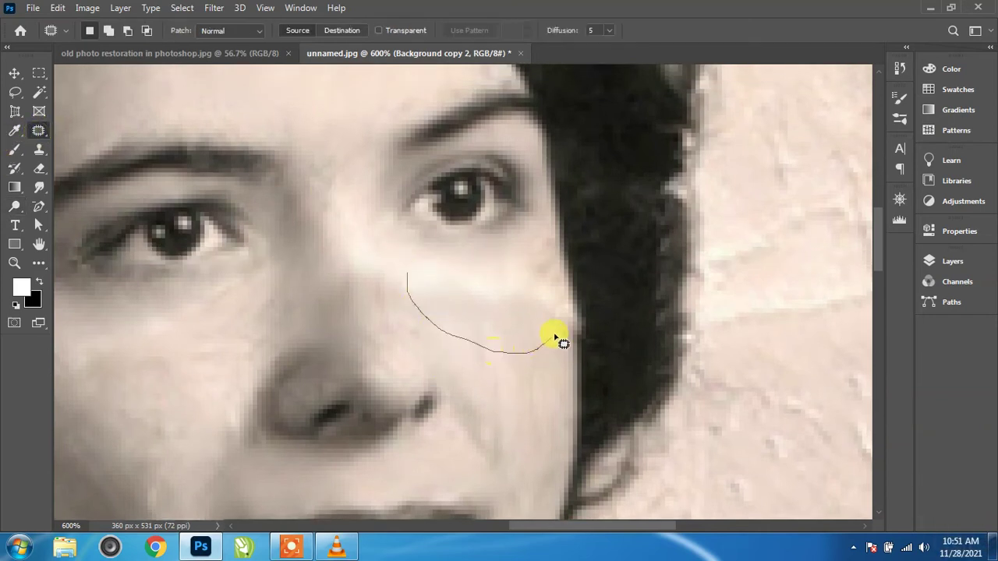
pyautogui.moveTo(550, 293); pyautogui.dragTo(542, 278)
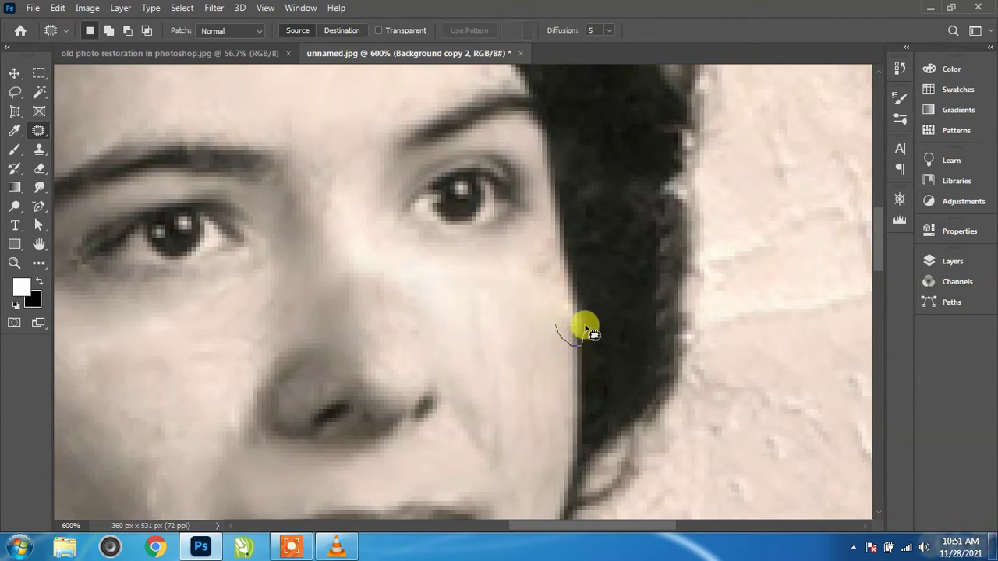
pyautogui.moveTo(577, 353); pyautogui.dragTo(574, 338)
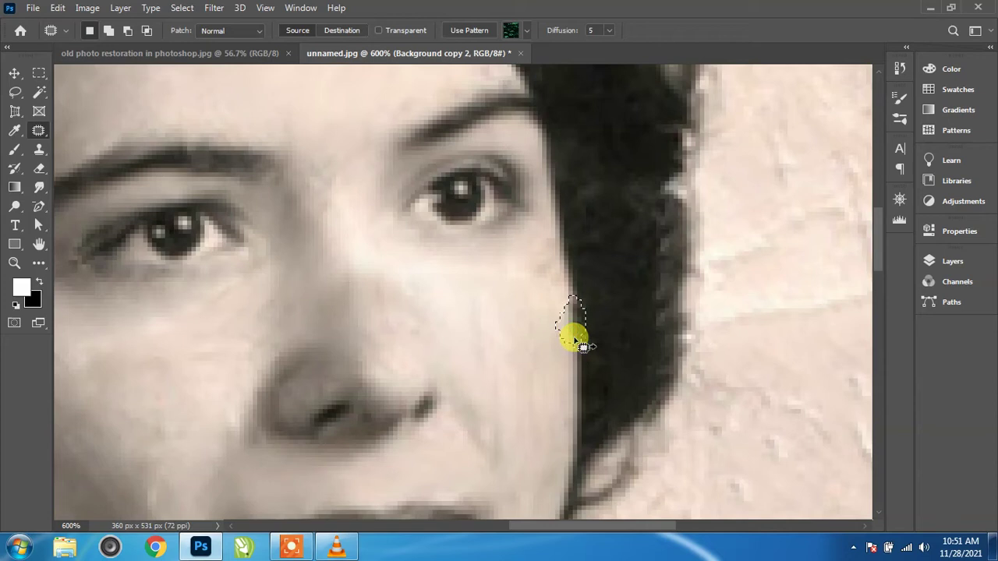
pyautogui.hotkey('ctrl', 'd')
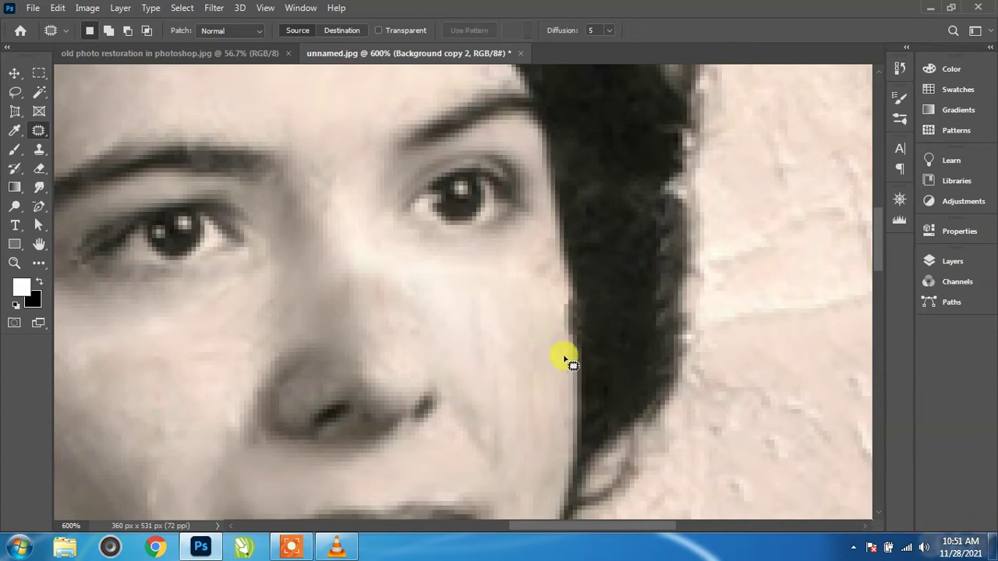
pyautogui.moveTo(568, 296); pyautogui.dragTo(569, 349)
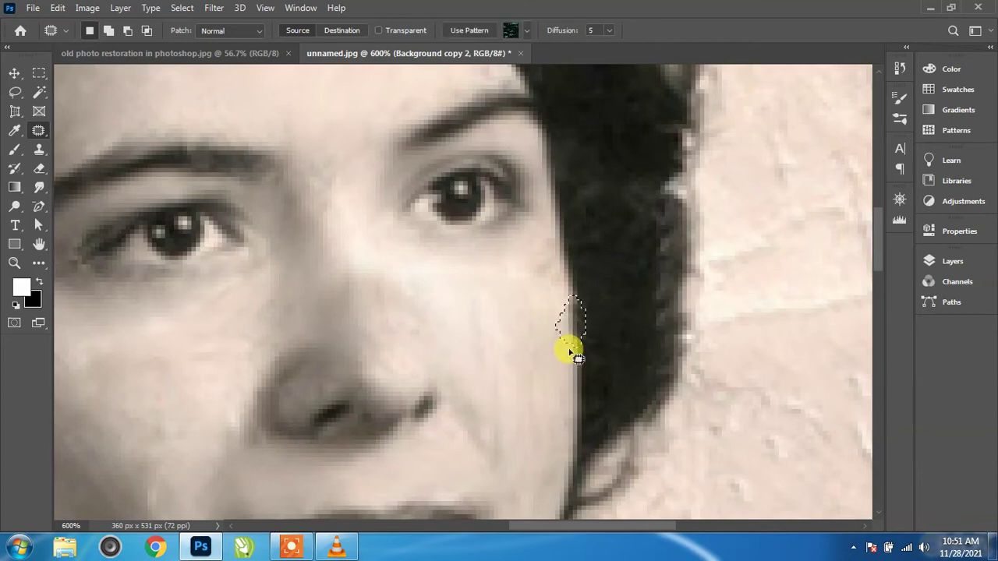
pyautogui.hotkey('ctrl', 'd')
# Step: Patch the blemish near the nose and fit the photo on screen
pyautogui.moveTo(478, 340); pyautogui.dragTo(542, 361)
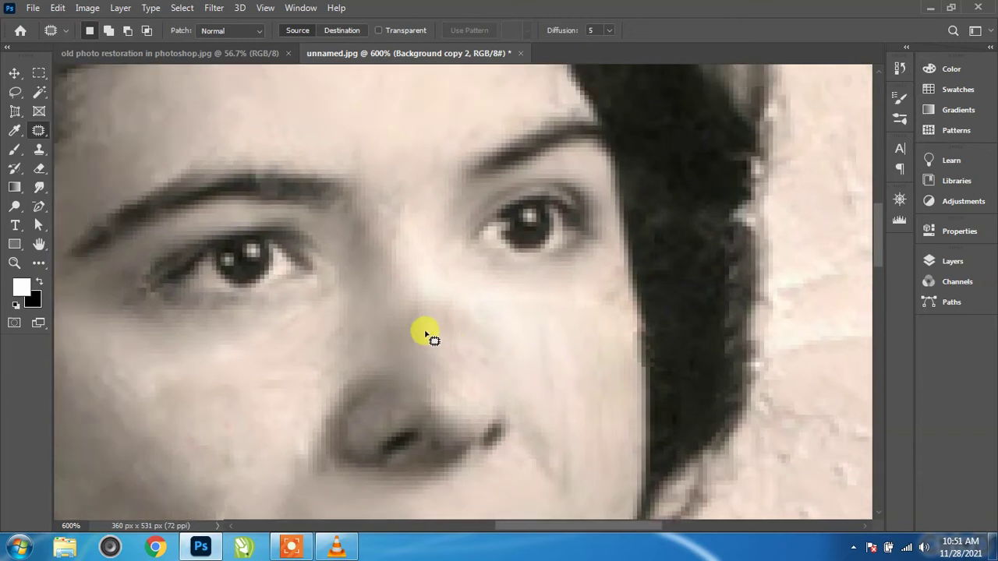
pyautogui.moveTo(425, 334)
pyautogui.mouseDown()
pyautogui.moveTo(424, 272)
pyautogui.moveTo(437, 356)
pyautogui.moveTo(452, 283)
pyautogui.mouseUp()
pyautogui.hotkey('ctrl', 'd')
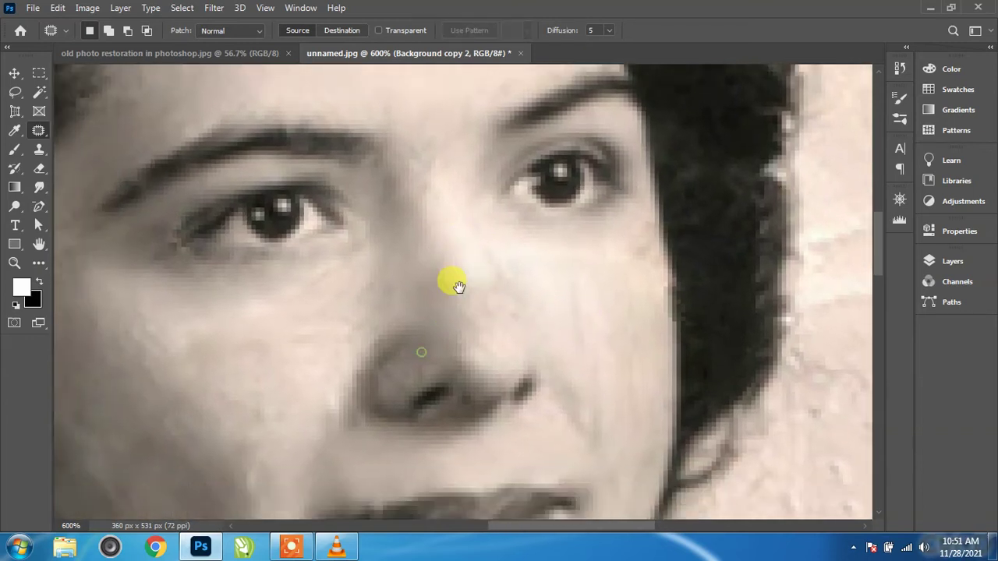
pyautogui.hotkey('ctrl', '0')
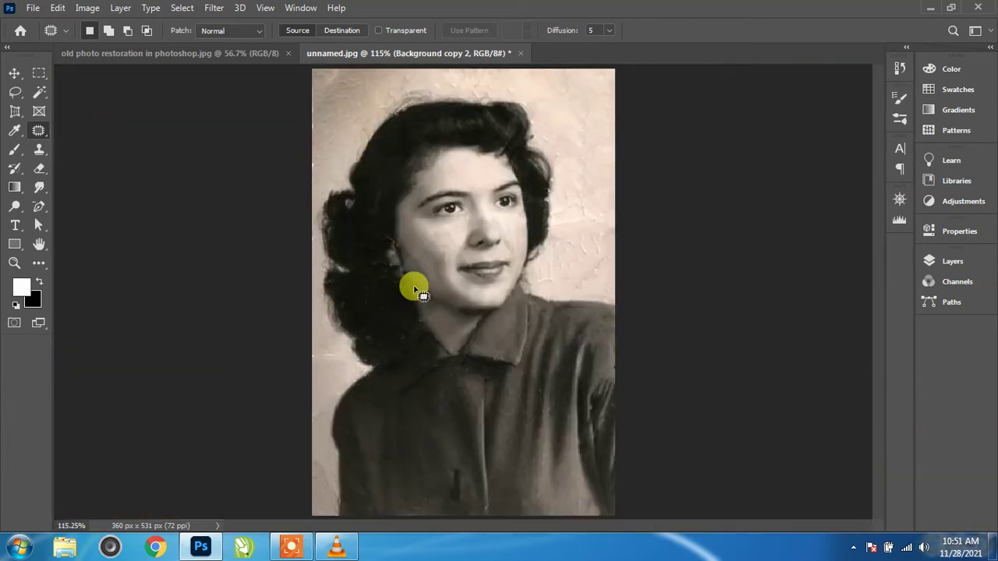
# Step: Toggle Background copy 2's visibility to compare before/after, then duplicate it as Background copy 3
pyautogui.click(14, 72)
pyautogui.click(930, 265)
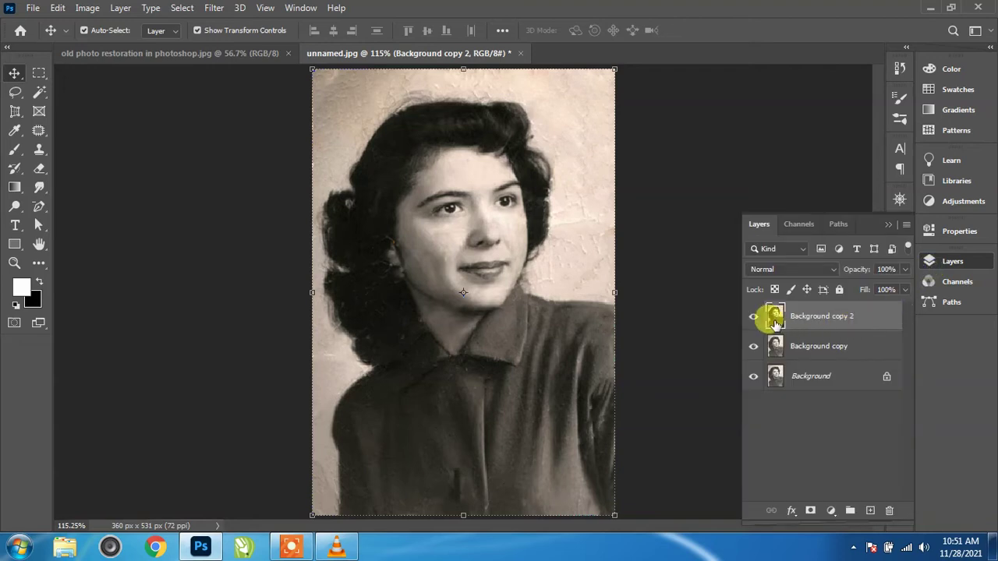
pyautogui.click(753, 316)
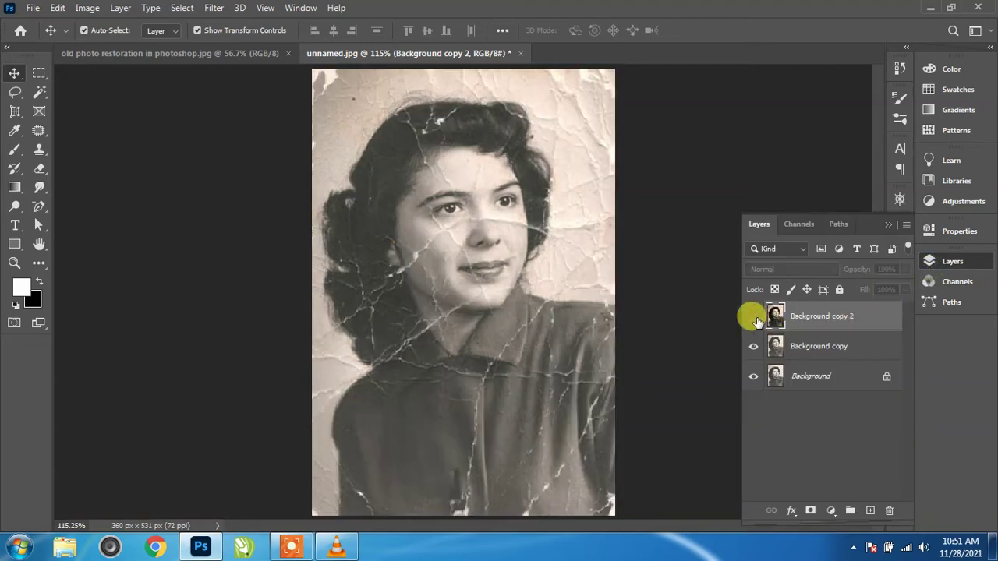
pyautogui.click(753, 316)
pyautogui.click(753, 317)
pyautogui.click(753, 317)
pyautogui.click(754, 317)
pyautogui.click(753, 317)
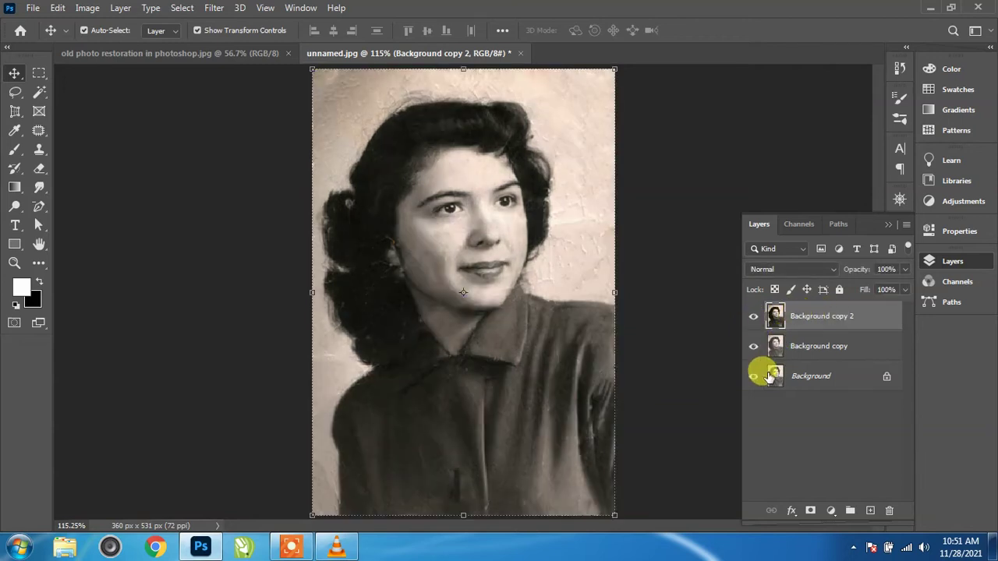
pyautogui.moveTo(853, 318); pyautogui.dragTo(870, 512)
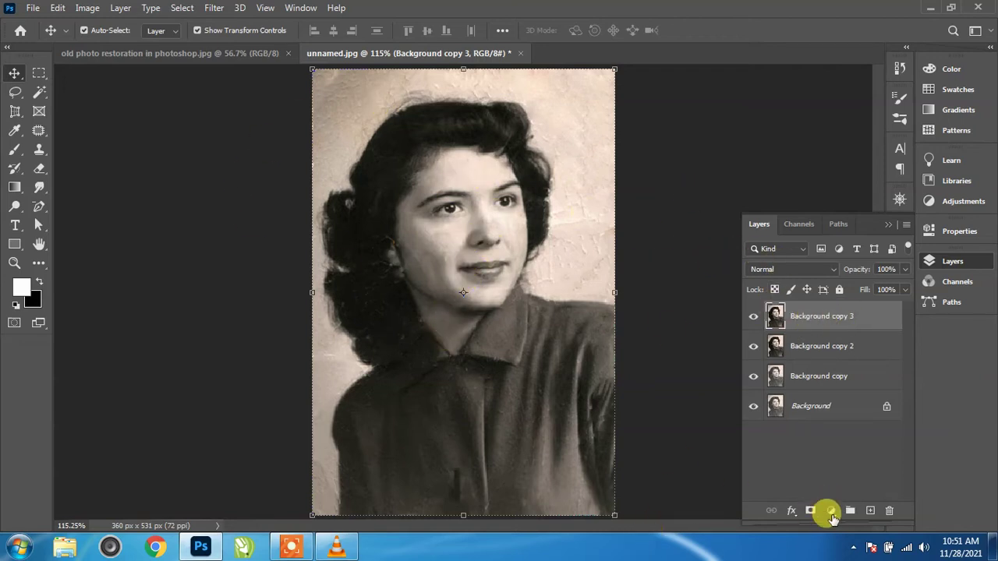
# Step: Add a Solid Color fill layer in pale peach #ffe3b1
pyautogui.click(831, 513)
pyautogui.click(897, 260)
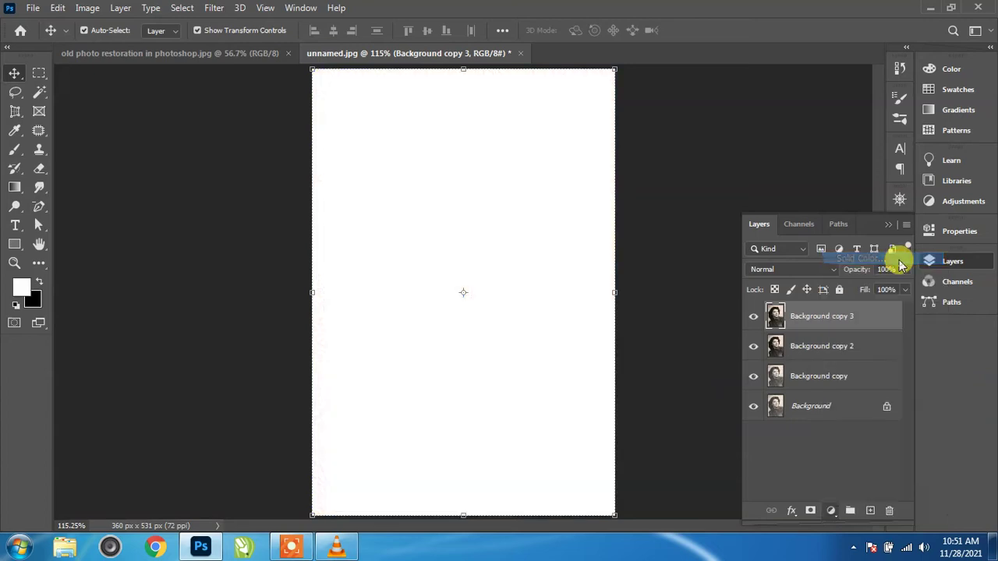
pyautogui.click(681, 276)
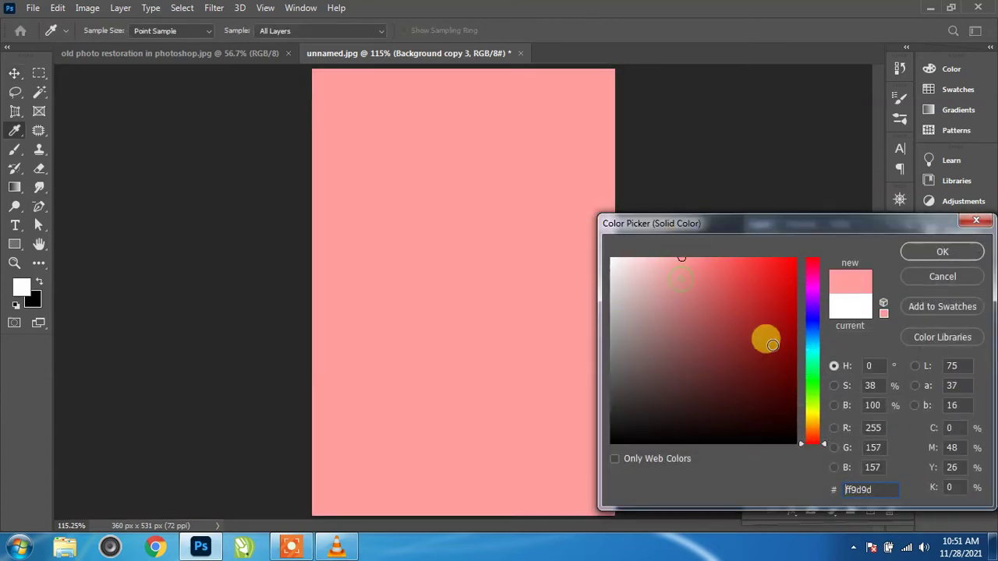
pyautogui.click(812, 426)
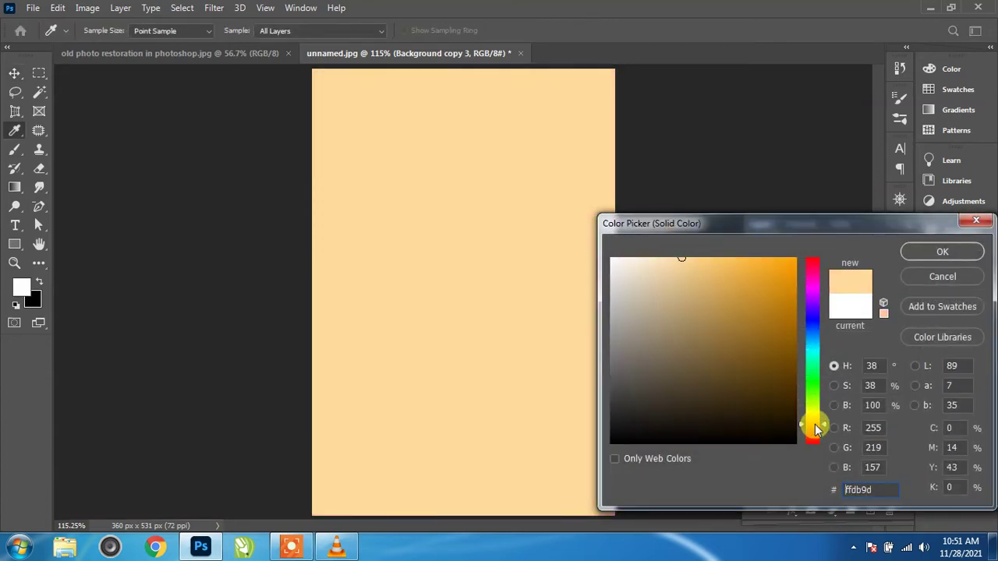
pyautogui.moveTo(661, 278); pyautogui.dragTo(668, 257)
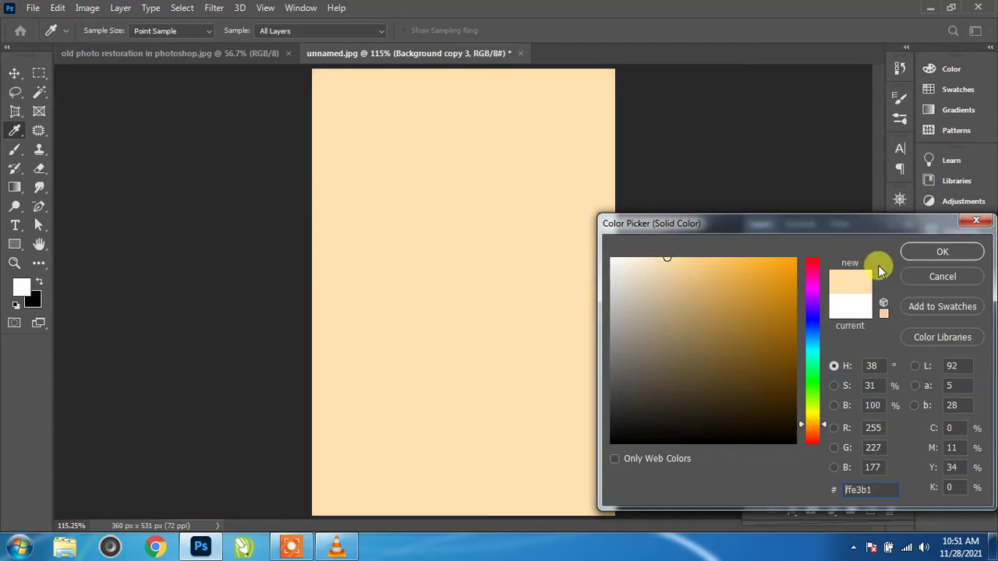
pyautogui.click(921, 257)
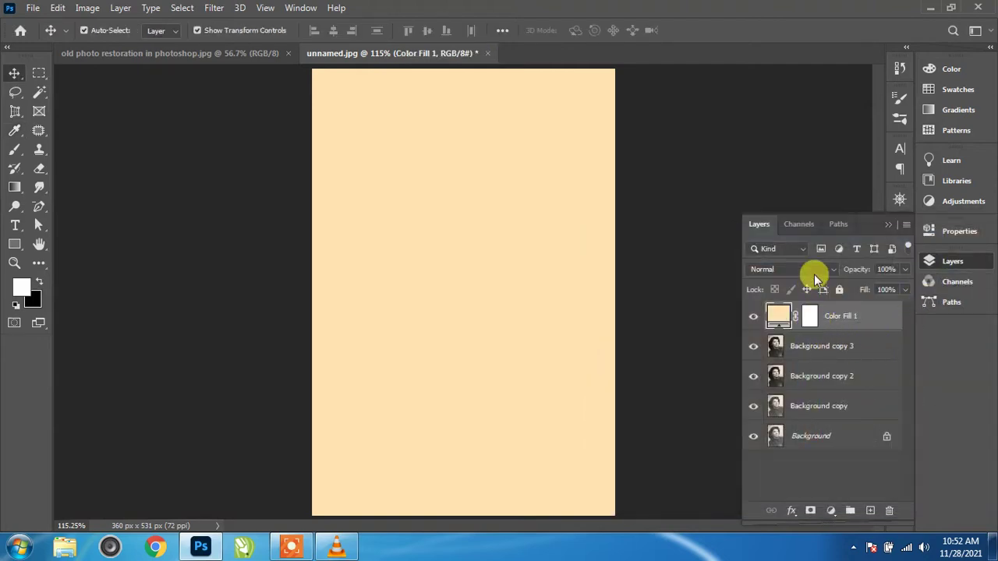
# Step: Set the Color Fill 1 blend mode to Color and invert its mask to black
pyautogui.click(815, 271)
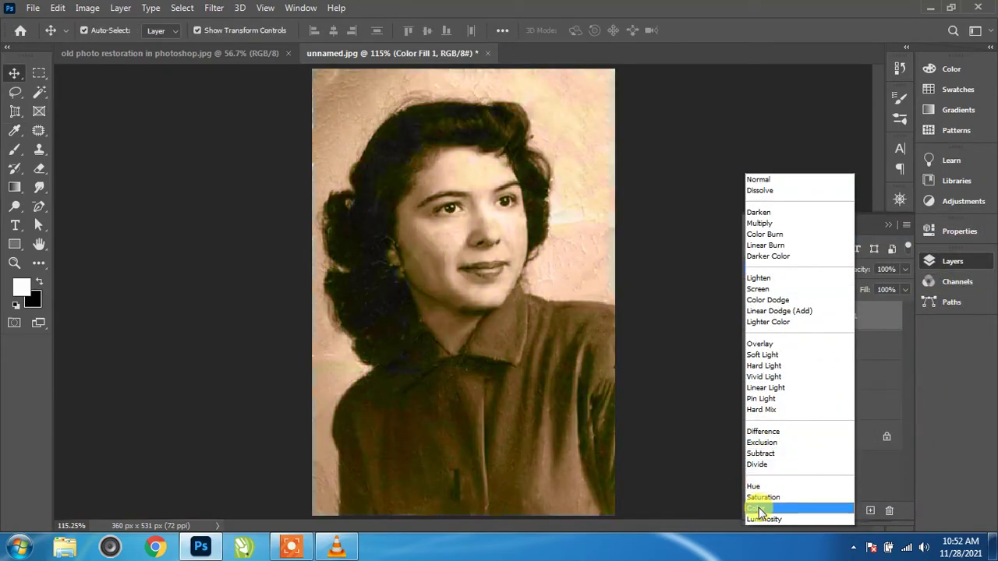
pyautogui.click(759, 510)
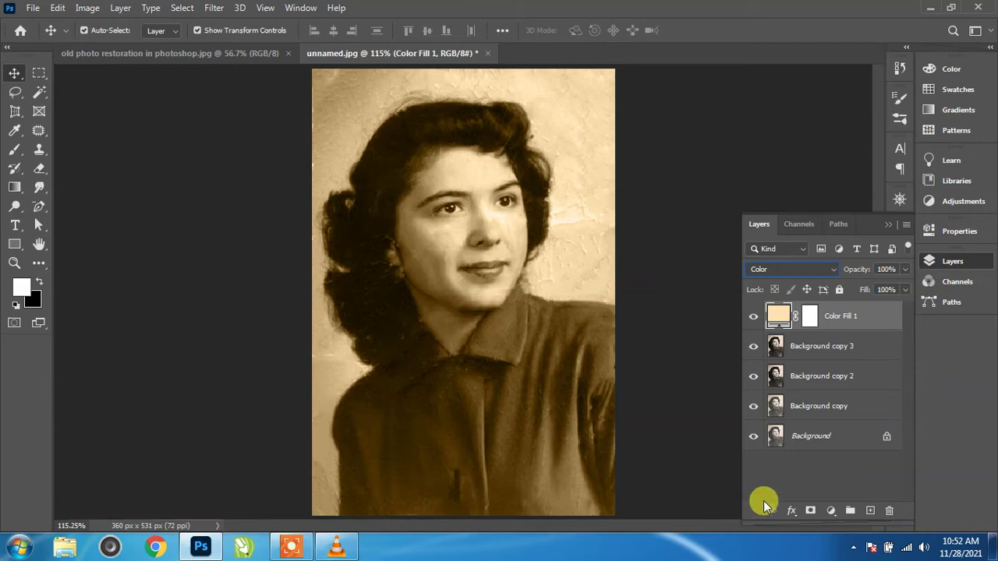
pyautogui.click(811, 319)
pyautogui.click(87, 8)
pyautogui.moveTo(110, 46)
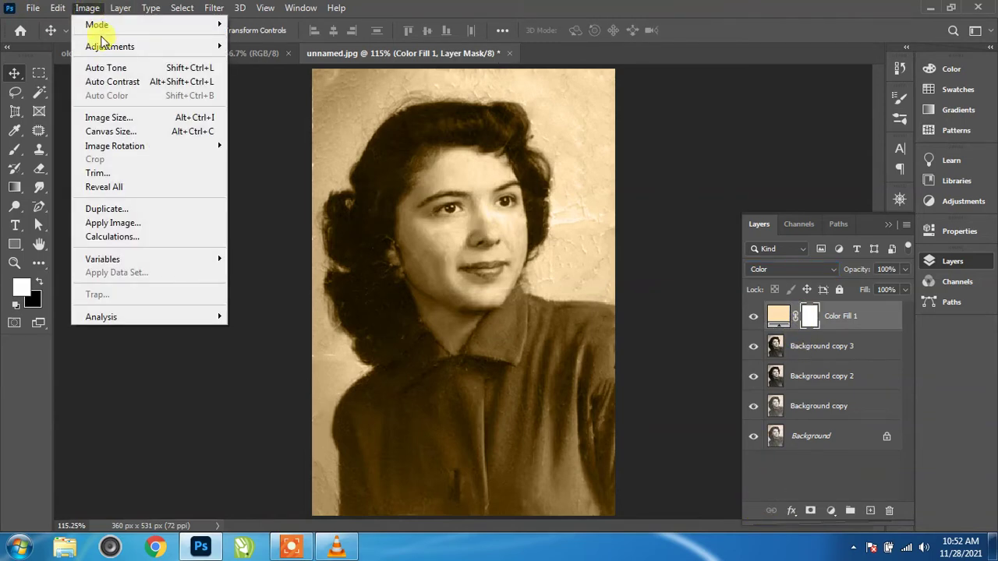
pyautogui.click(287, 215)
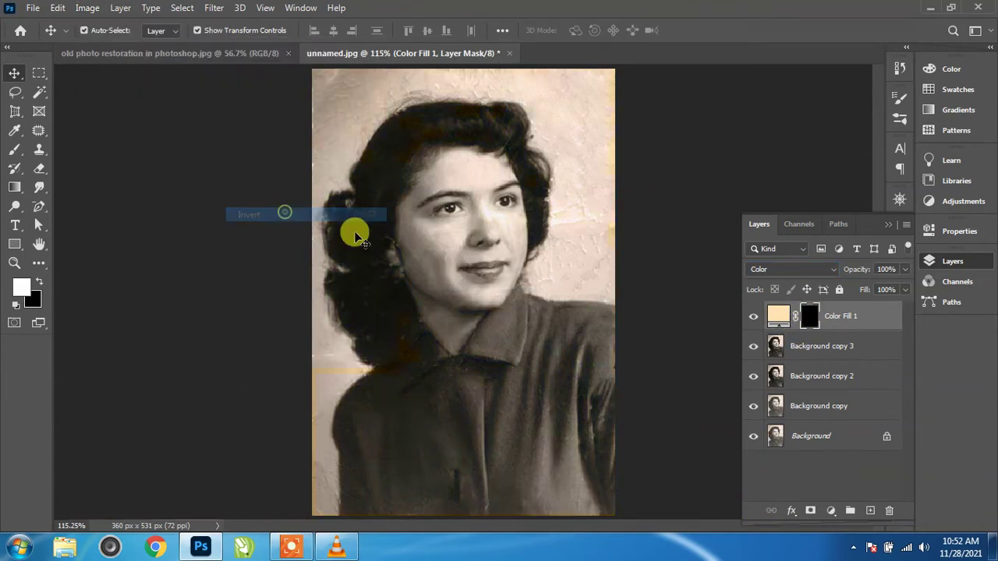
pyautogui.scroll(2, 503, 282)
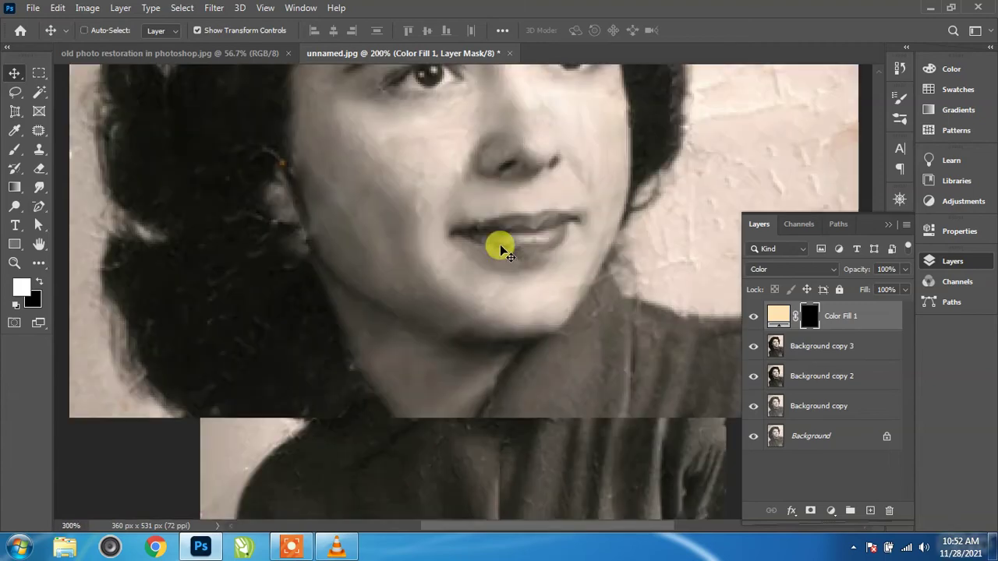
pyautogui.scroll(1, 412, 356)
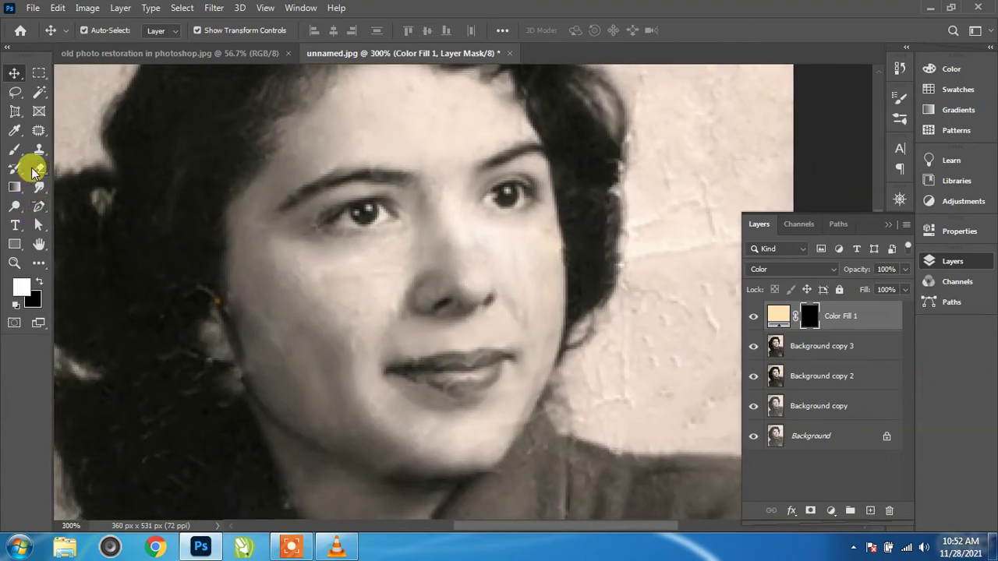
# Step: Set up a soft Brush at 0% hardness, slightly enlarged
pyautogui.click(14, 150)
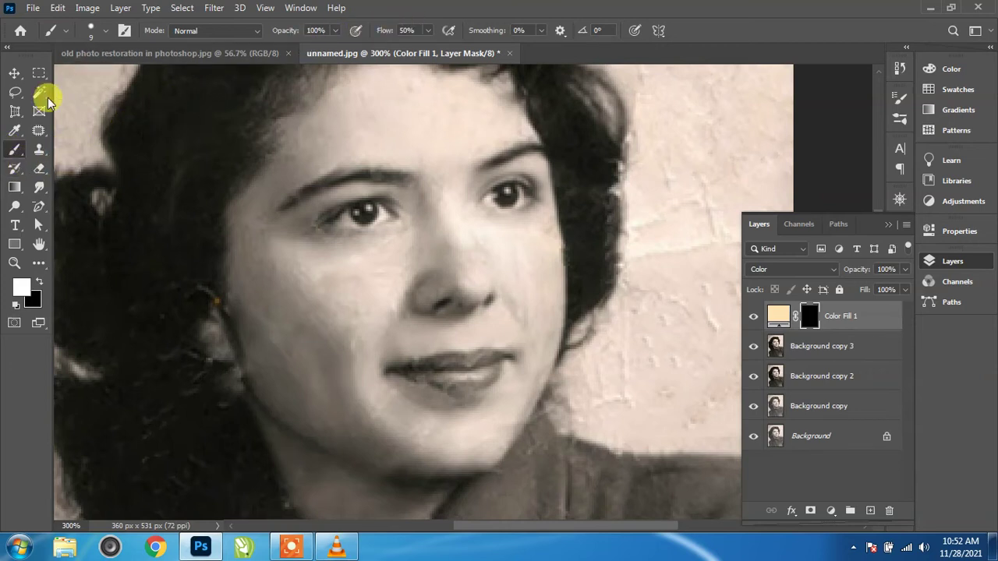
pyautogui.click(100, 32)
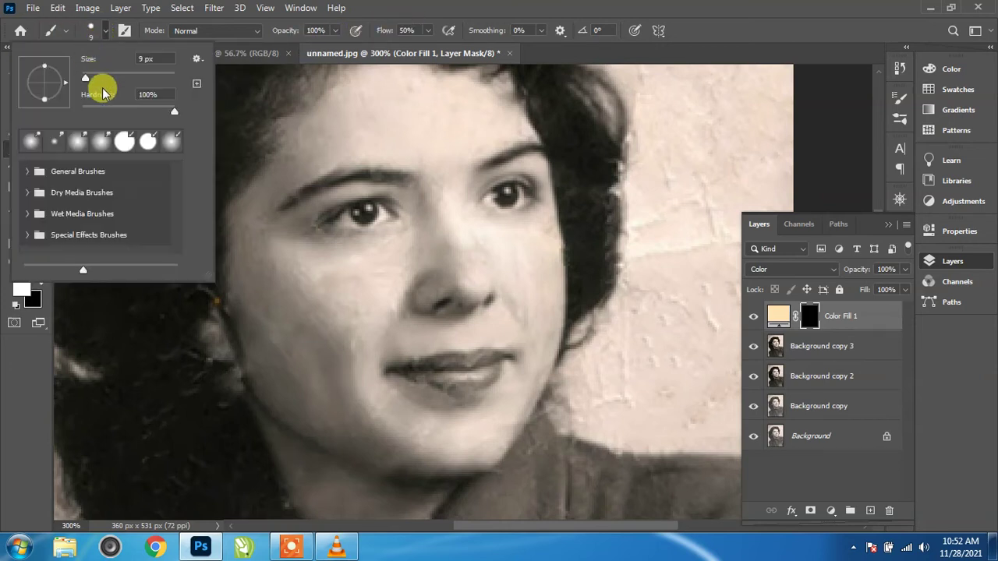
pyautogui.moveTo(139, 111); pyautogui.dragTo(77, 112)
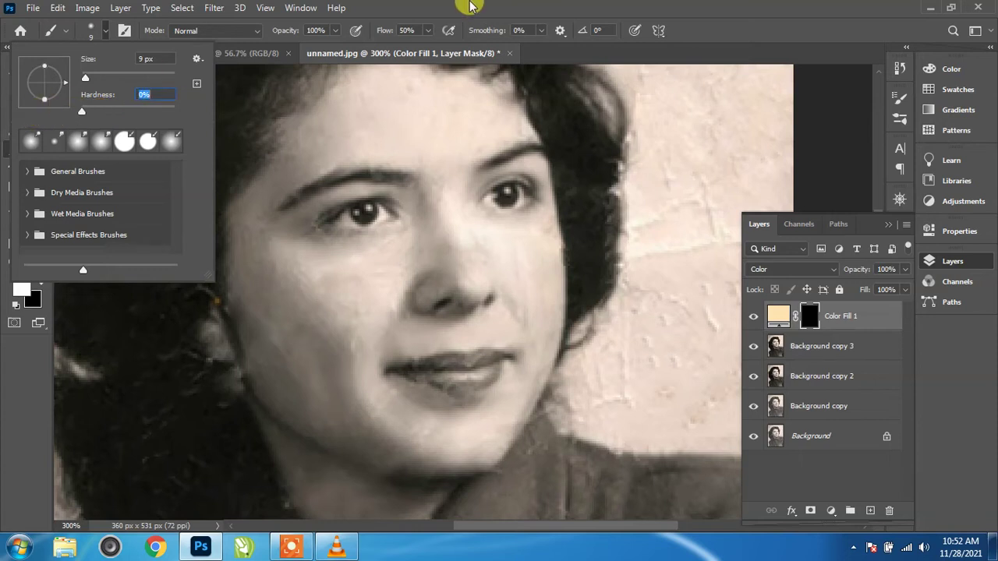
pyautogui.click(469, 6)
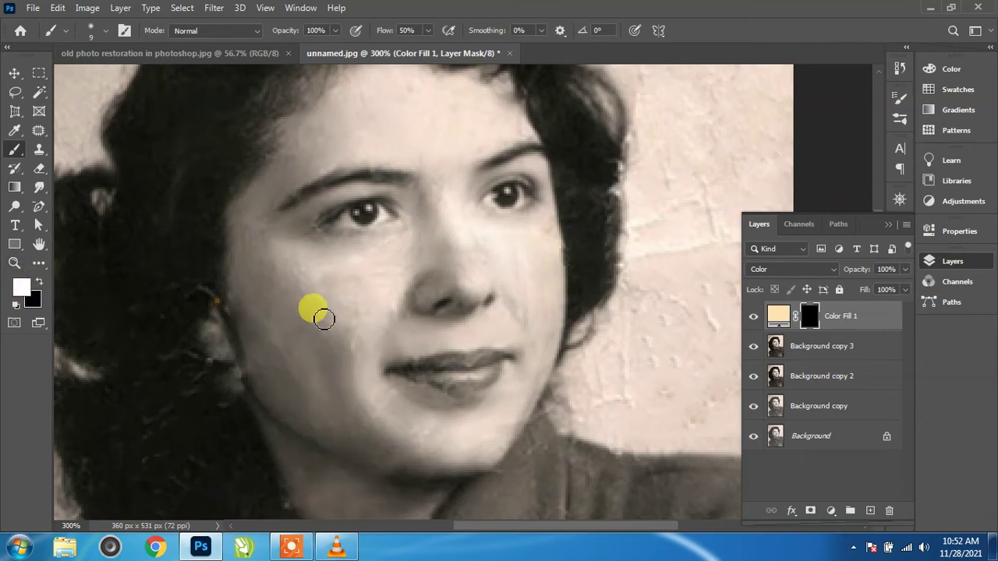
pyautogui.press(']')
# Step: Paint the mask to reveal peach tint on the left cheek, nose bridge and forehead hairline
pyautogui.moveTo(312, 266)
pyautogui.mouseDown()
pyautogui.moveTo(347, 244)
pyautogui.moveTo(282, 314)
pyautogui.moveTo(390, 312)
pyautogui.moveTo(429, 262)
pyautogui.mouseUp()
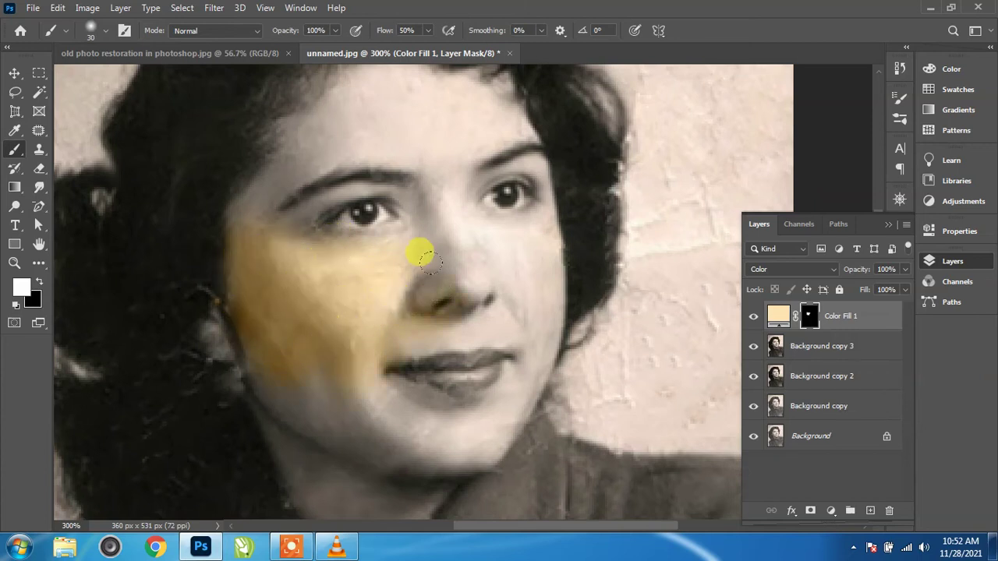
pyautogui.moveTo(411, 225); pyautogui.dragTo(420, 141)
pyautogui.scroll(3, 413, 166)
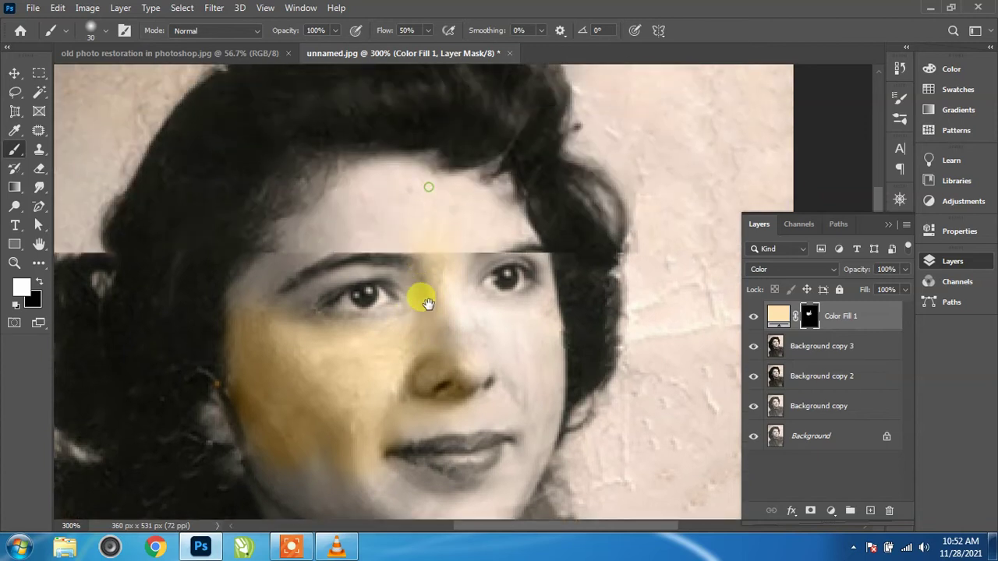
pyautogui.scroll(2, 408, 232)
pyautogui.moveTo(496, 226)
pyautogui.mouseDown()
pyautogui.moveTo(466, 179)
pyautogui.moveTo(355, 159)
pyautogui.moveTo(288, 195)
pyautogui.moveTo(271, 253)
pyautogui.moveTo(235, 307)
pyautogui.moveTo(321, 226)
pyautogui.moveTo(305, 239)
pyautogui.moveTo(407, 248)
pyautogui.moveTo(396, 320)
pyautogui.moveTo(321, 365)
pyautogui.moveTo(231, 318)
pyautogui.moveTo(248, 409)
pyautogui.moveTo(267, 421)
pyautogui.moveTo(301, 242)
pyautogui.moveTo(312, 245)
pyautogui.moveTo(258, 230)
pyautogui.moveTo(374, 268)
pyautogui.moveTo(356, 223)
pyautogui.moveTo(358, 178)
pyautogui.moveTo(307, 165)
pyautogui.moveTo(241, 205)
pyautogui.moveTo(334, 211)
pyautogui.moveTo(367, 239)
pyautogui.moveTo(372, 153)
pyautogui.moveTo(289, 134)
pyautogui.moveTo(223, 156)
pyautogui.moveTo(284, 167)
pyautogui.moveTo(290, 141)
pyautogui.moveTo(239, 156)
pyautogui.moveTo(460, 148)
pyautogui.mouseUp()
pyautogui.press('[')
pyautogui.scroll(-3, 356, 211)
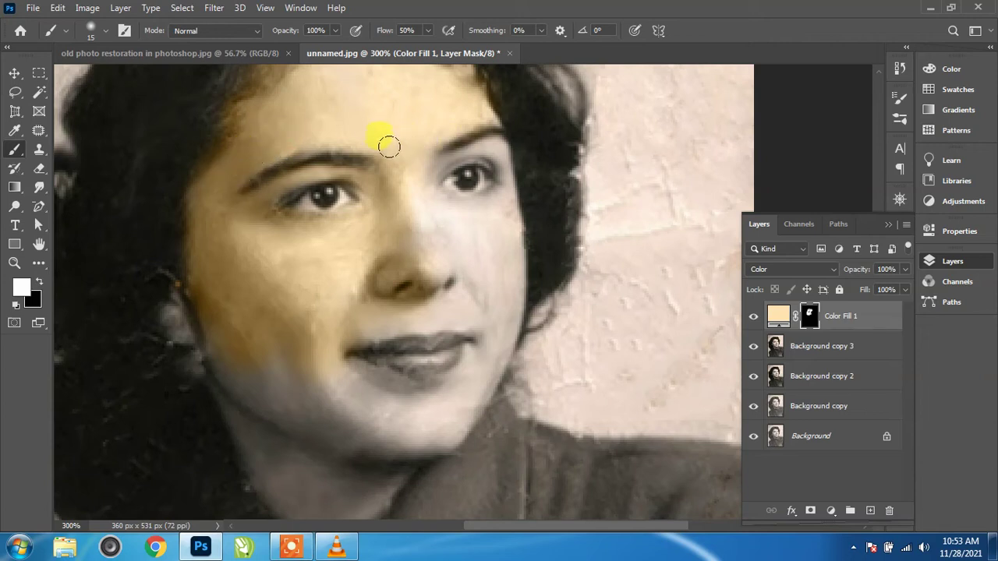
# Step: Tint the skin around the right eyebrow, along the nose bridge and tip, and across the cheeks
pyautogui.moveTo(496, 114)
pyautogui.mouseDown()
pyautogui.moveTo(423, 174)
pyautogui.moveTo(445, 145)
pyautogui.moveTo(493, 146)
pyautogui.moveTo(490, 204)
pyautogui.mouseUp()
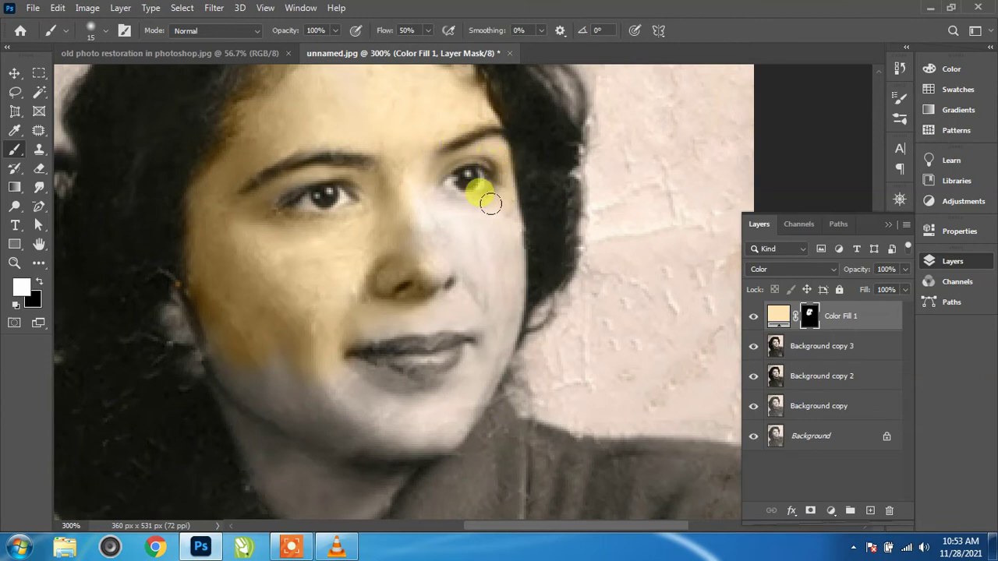
pyautogui.moveTo(435, 188)
pyautogui.mouseDown()
pyautogui.moveTo(403, 189)
pyautogui.moveTo(439, 228)
pyautogui.moveTo(495, 198)
pyautogui.mouseUp()
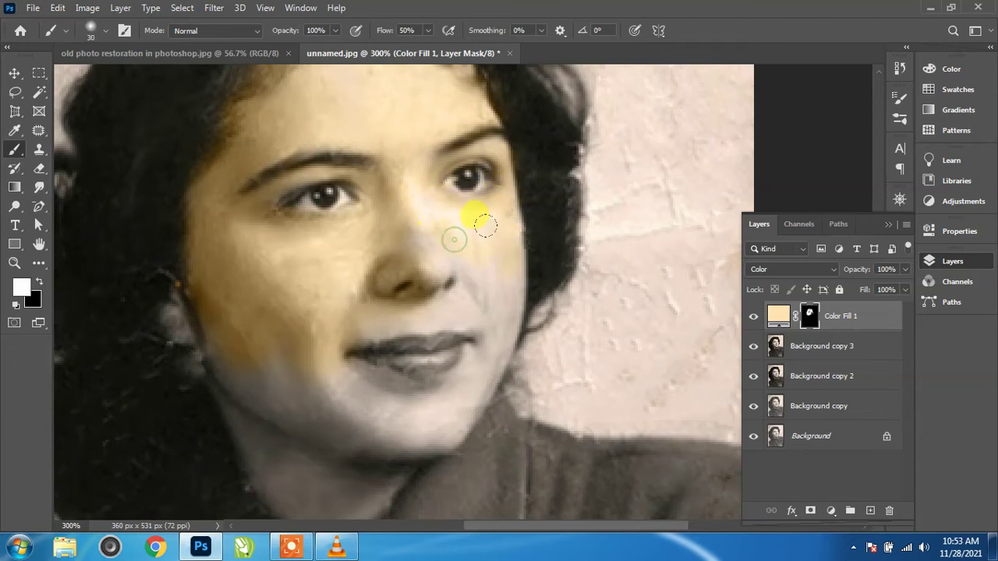
pyautogui.moveTo(475, 280); pyautogui.dragTo(363, 275)
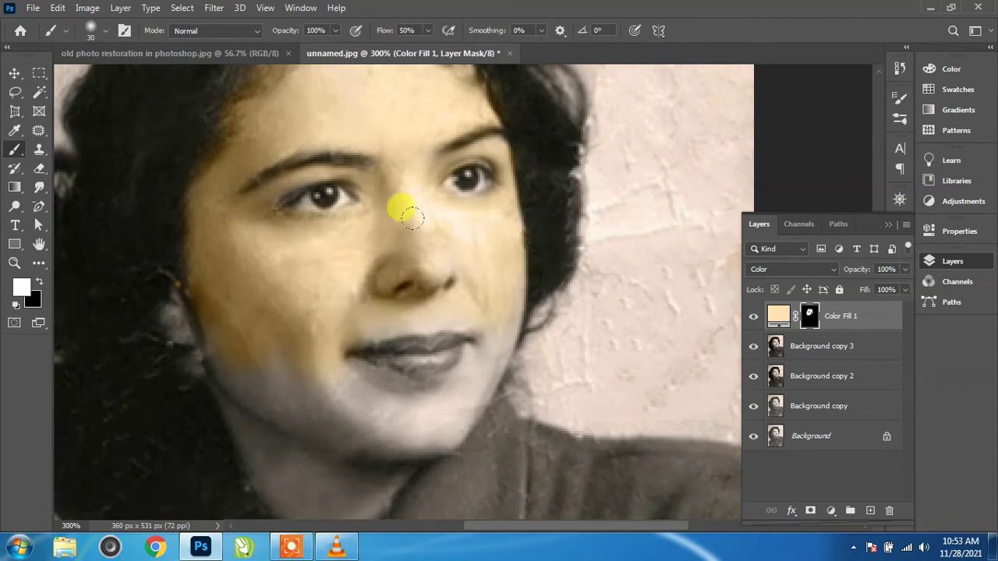
pyautogui.moveTo(405, 199)
pyautogui.mouseDown()
pyautogui.moveTo(296, 275)
pyautogui.moveTo(299, 388)
pyautogui.moveTo(212, 323)
pyautogui.moveTo(211, 360)
pyautogui.moveTo(356, 415)
pyautogui.moveTo(327, 366)
pyautogui.moveTo(398, 392)
pyautogui.moveTo(419, 389)
pyautogui.moveTo(388, 424)
pyautogui.moveTo(433, 389)
pyautogui.moveTo(409, 421)
pyautogui.moveTo(271, 408)
pyautogui.moveTo(231, 360)
pyautogui.moveTo(253, 333)
pyautogui.moveTo(199, 306)
pyautogui.moveTo(178, 317)
pyautogui.moveTo(160, 301)
pyautogui.moveTo(207, 330)
pyautogui.moveTo(397, 325)
pyautogui.moveTo(355, 277)
pyautogui.mouseUp()
# Step: Tint the chin and cheek beside the nose, then the neck and jawline with a size-30 brush
pyautogui.press('[')
pyautogui.hscroll(3, 355, 277)
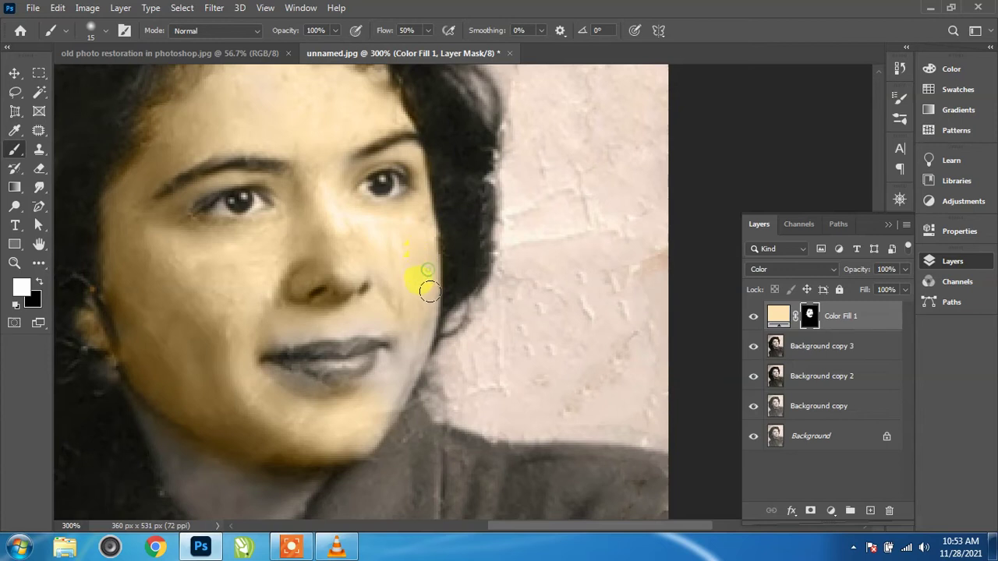
pyautogui.moveTo(427, 316)
pyautogui.mouseDown()
pyautogui.moveTo(370, 421)
pyautogui.moveTo(392, 339)
pyautogui.moveTo(340, 383)
pyautogui.moveTo(277, 377)
pyautogui.moveTo(267, 328)
pyautogui.moveTo(349, 323)
pyautogui.mouseUp()
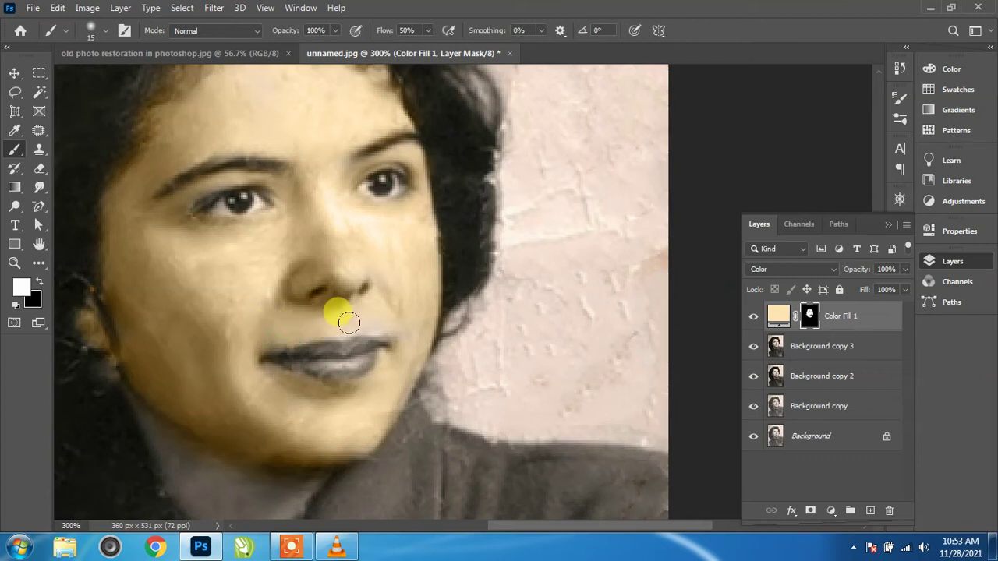
pyautogui.moveTo(401, 290)
pyautogui.mouseDown()
pyautogui.moveTo(395, 334)
pyautogui.moveTo(411, 266)
pyautogui.mouseUp()
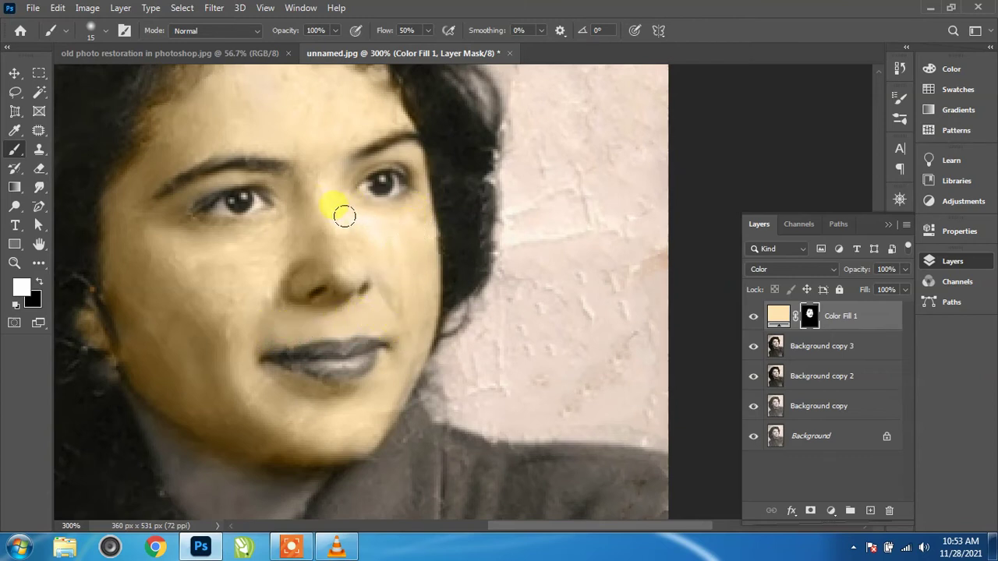
pyautogui.moveTo(375, 307); pyautogui.dragTo(445, 197)
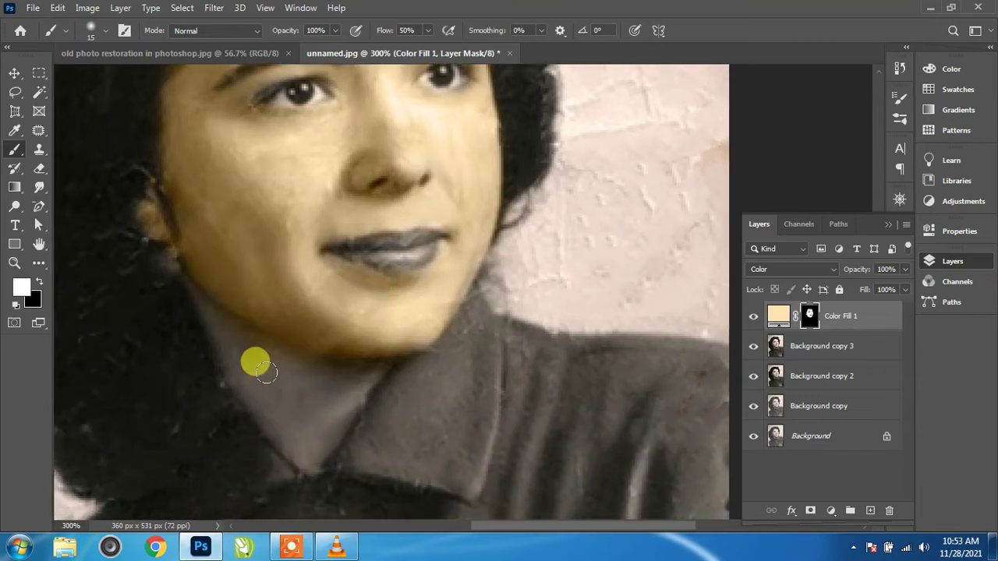
pyautogui.press(']')
pyautogui.press(']')
pyautogui.moveTo(266, 373)
pyautogui.mouseDown()
pyautogui.moveTo(267, 351)
pyautogui.moveTo(276, 393)
pyautogui.moveTo(294, 408)
pyautogui.moveTo(197, 270)
pyautogui.moveTo(236, 361)
pyautogui.moveTo(283, 419)
pyautogui.moveTo(336, 337)
pyautogui.moveTo(289, 357)
pyautogui.moveTo(278, 410)
pyautogui.moveTo(307, 357)
pyautogui.moveTo(289, 410)
pyautogui.moveTo(276, 412)
pyautogui.moveTo(206, 212)
pyautogui.mouseUp()
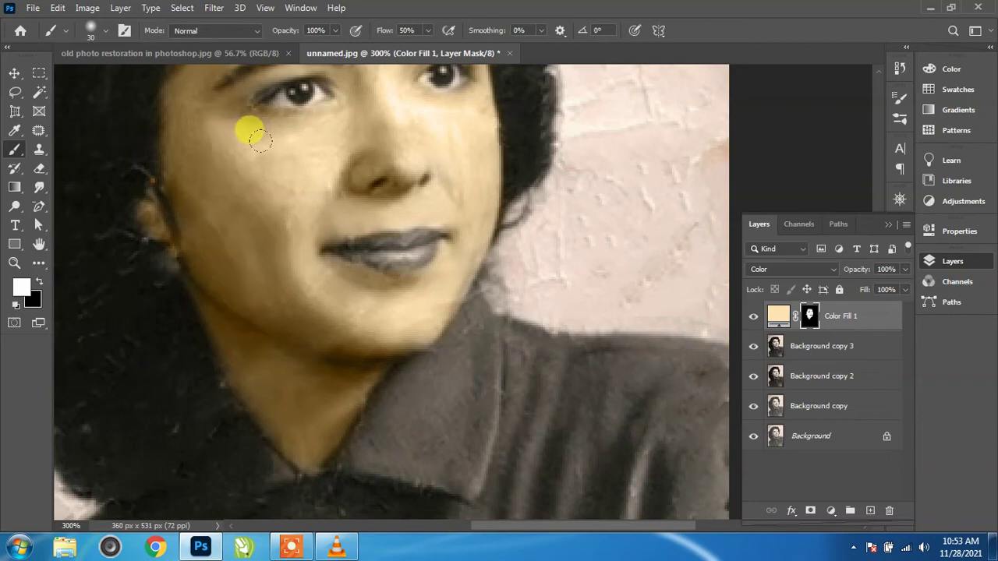
pyautogui.moveTo(357, 268); pyautogui.dragTo(397, 404)
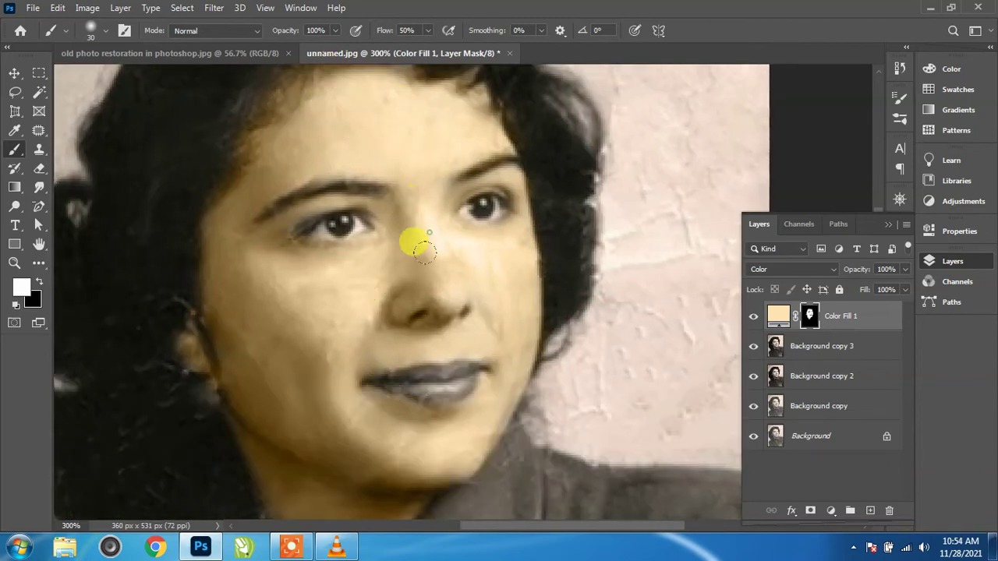
pyautogui.moveTo(409, 351)
pyautogui.mouseDown()
pyautogui.moveTo(401, 249)
pyautogui.moveTo(379, 283)
pyautogui.moveTo(393, 405)
pyautogui.mouseUp()
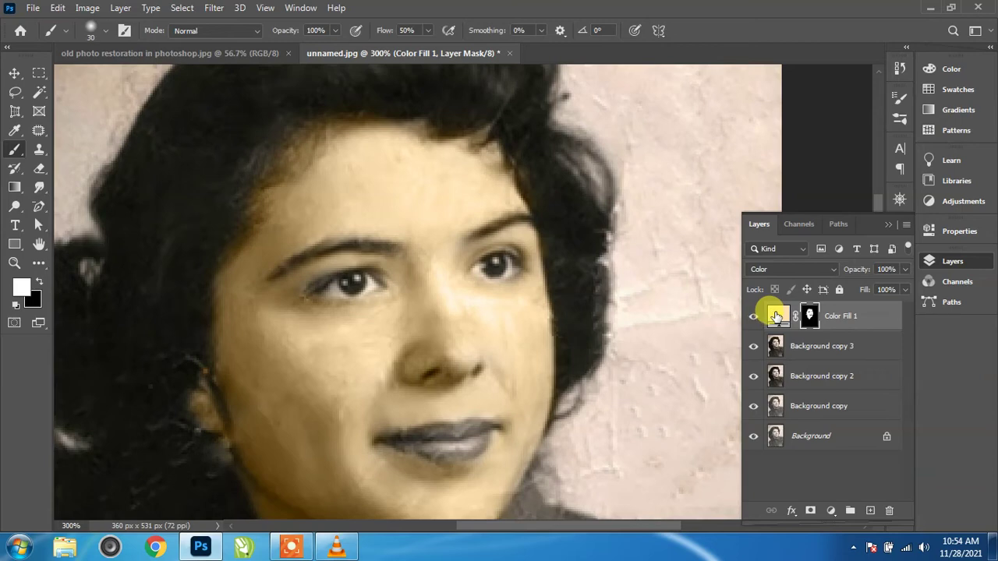
# Step: Change Color Fill 1's skin colour from ffe3b1 to the warmer peach ffdfb1
pyautogui.doubleClick(776, 316)
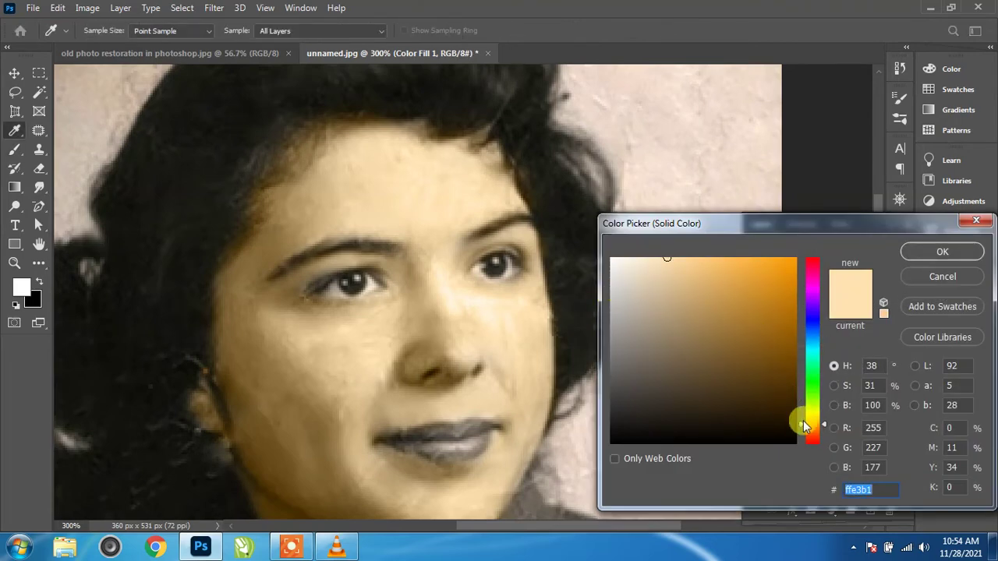
pyautogui.moveTo(818, 431); pyautogui.dragTo(821, 432)
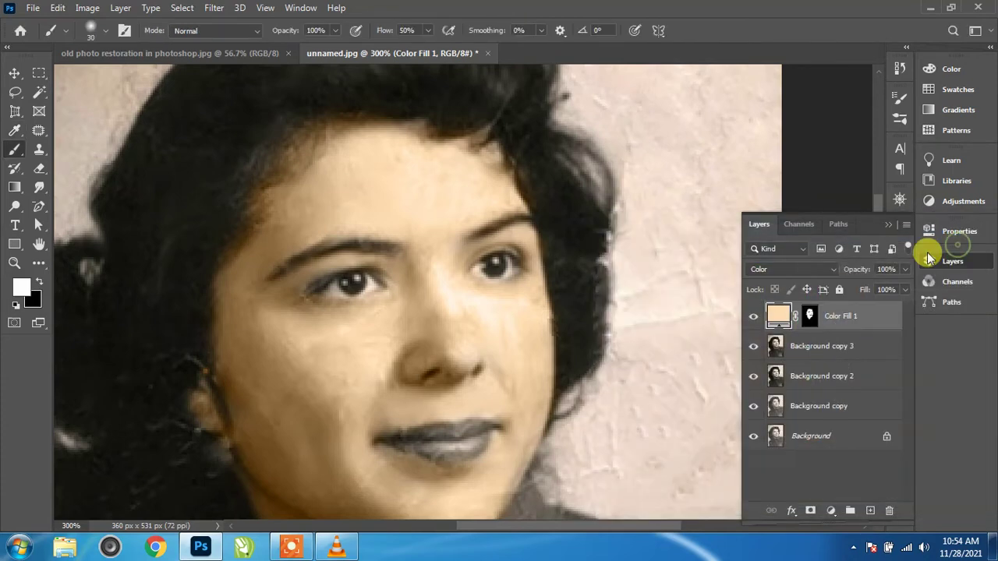
pyautogui.click(943, 251)
pyautogui.press('b')
pyautogui.hotkey('ctrl', '-')
pyautogui.hotkey('ctrl', '-')
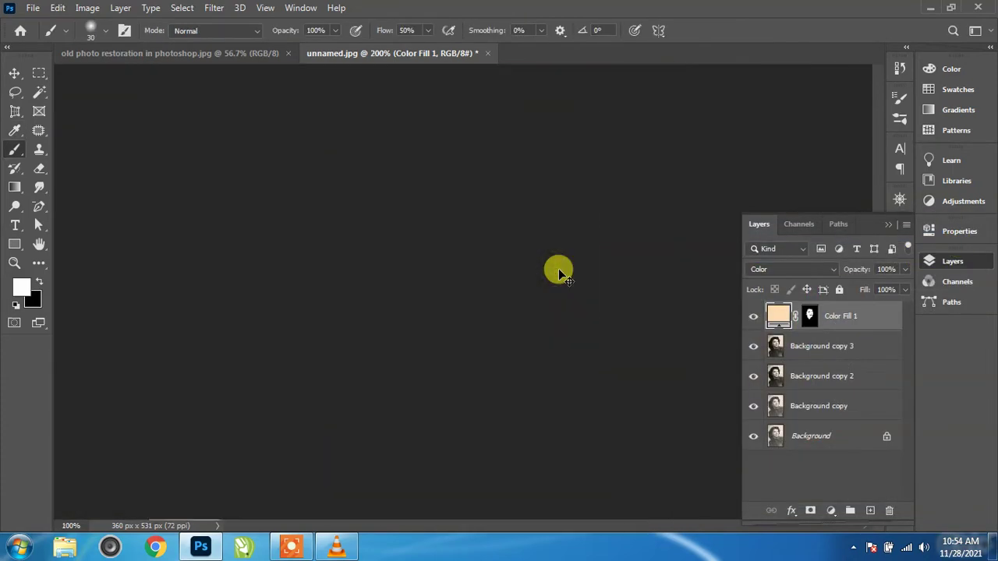
pyautogui.hotkey('ctrl', '+')
pyautogui.hotkey('ctrl', '+')
pyautogui.hotkey('ctrl', '+')
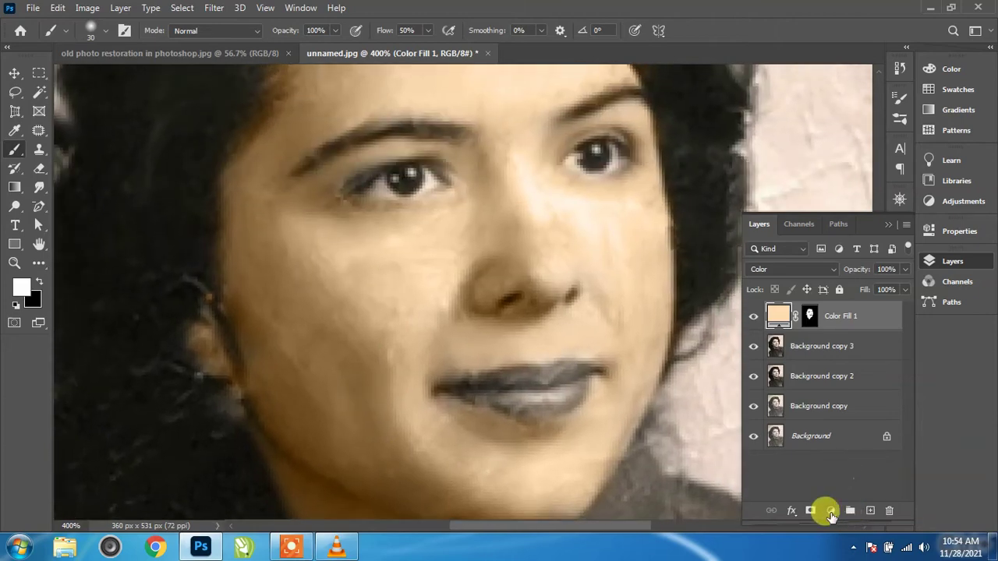
# Step: Add a Solid Color fill layer in deep red #ae012e
pyautogui.click(831, 512)
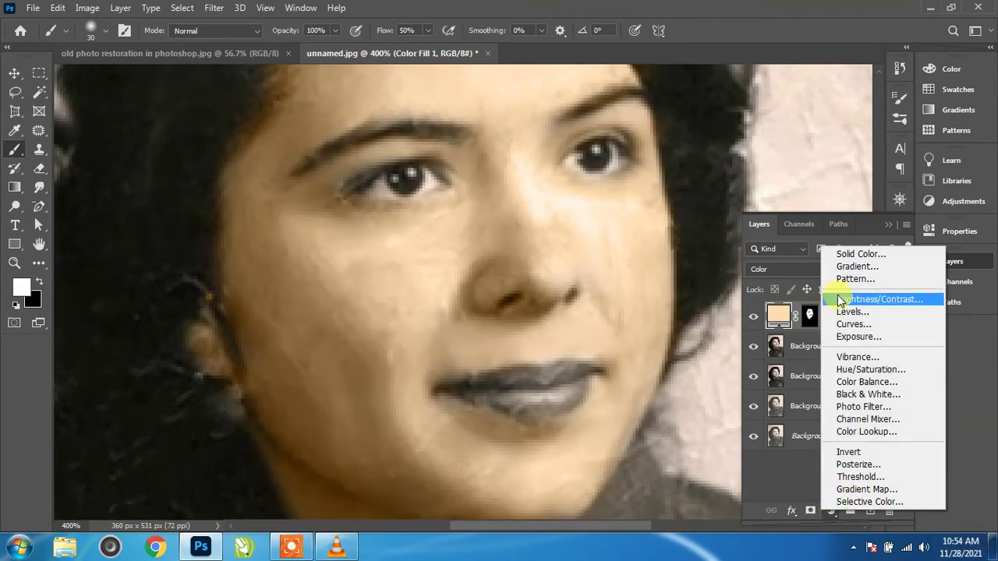
pyautogui.click(858, 254)
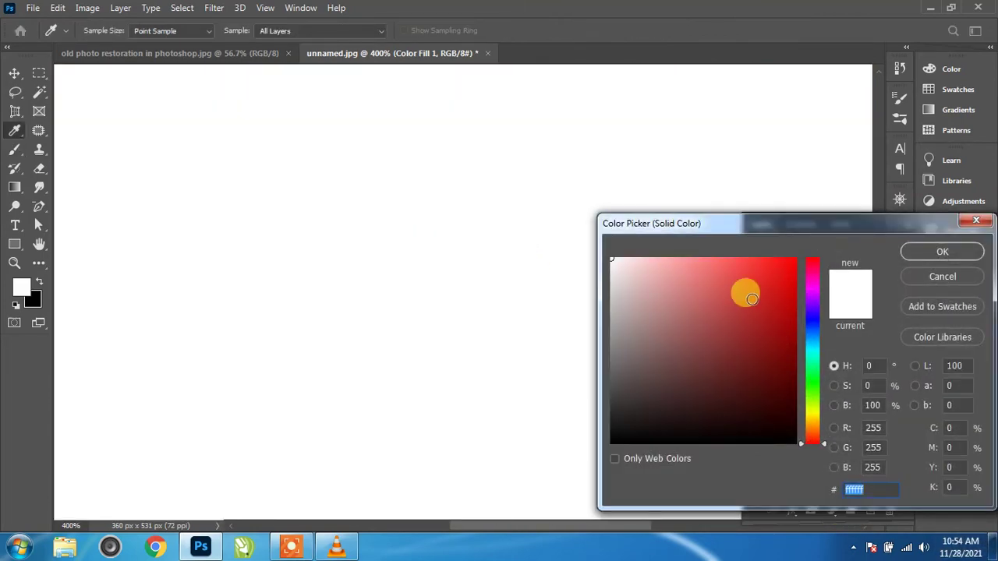
pyautogui.click(793, 260)
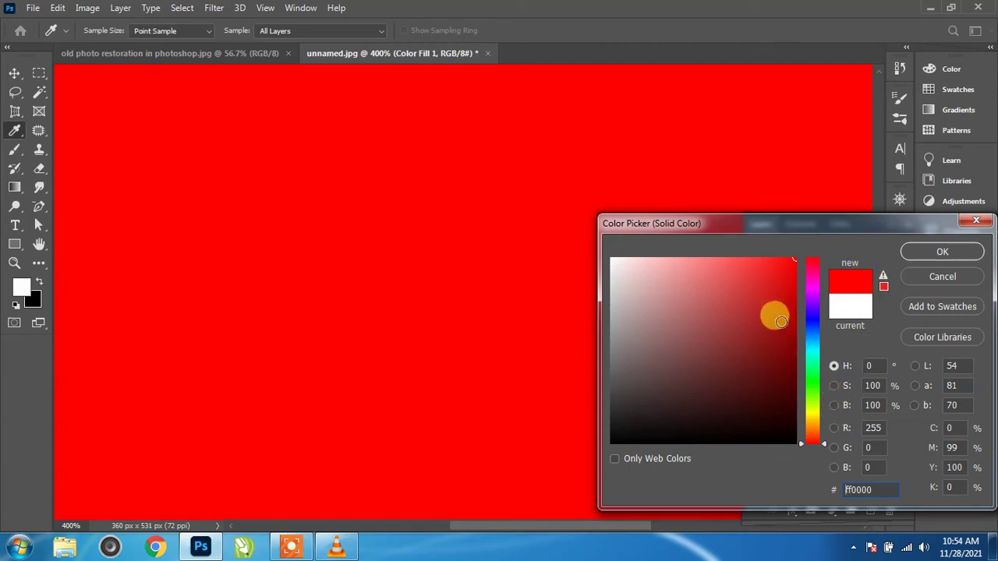
pyautogui.click(795, 266)
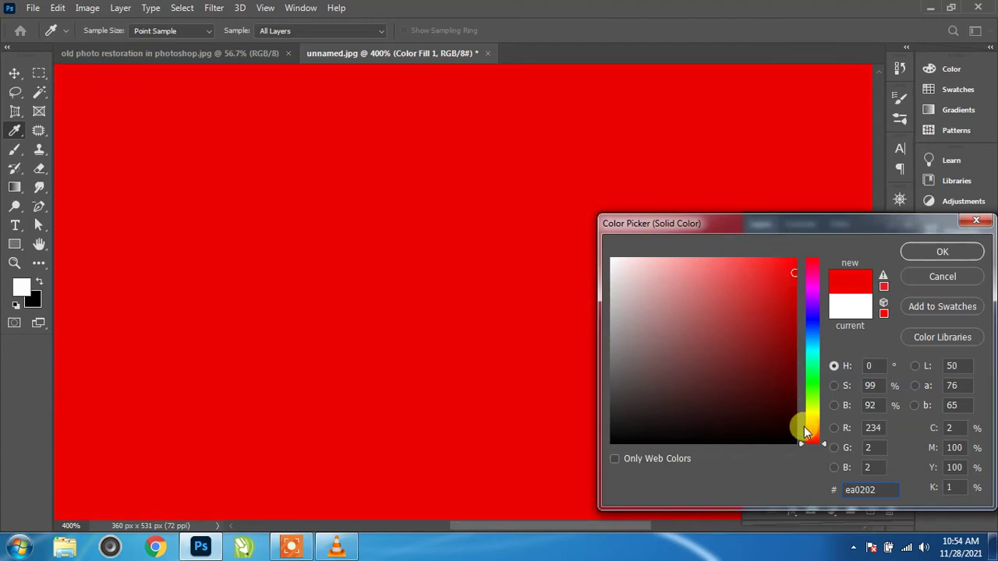
pyautogui.click(814, 275)
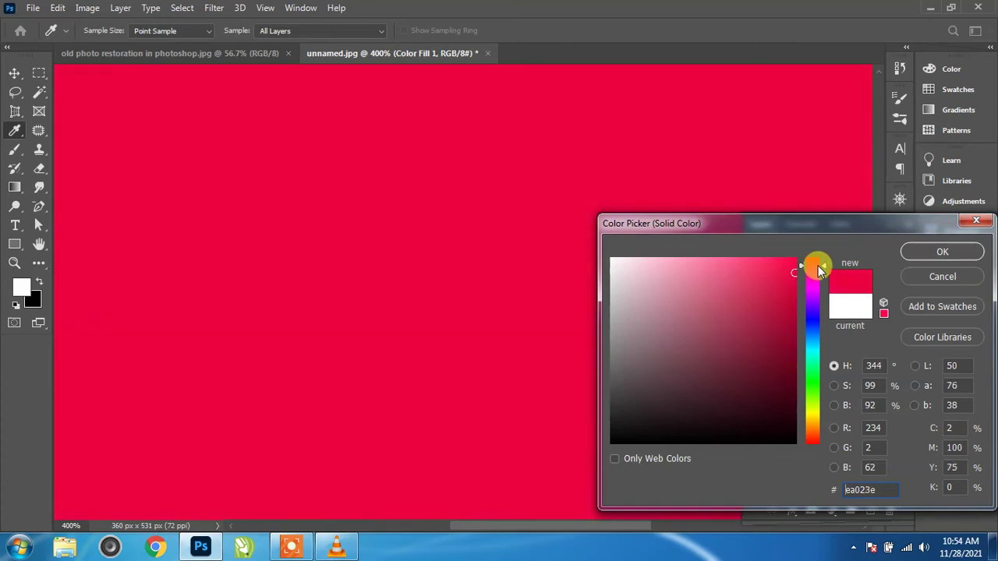
pyautogui.click(834, 406)
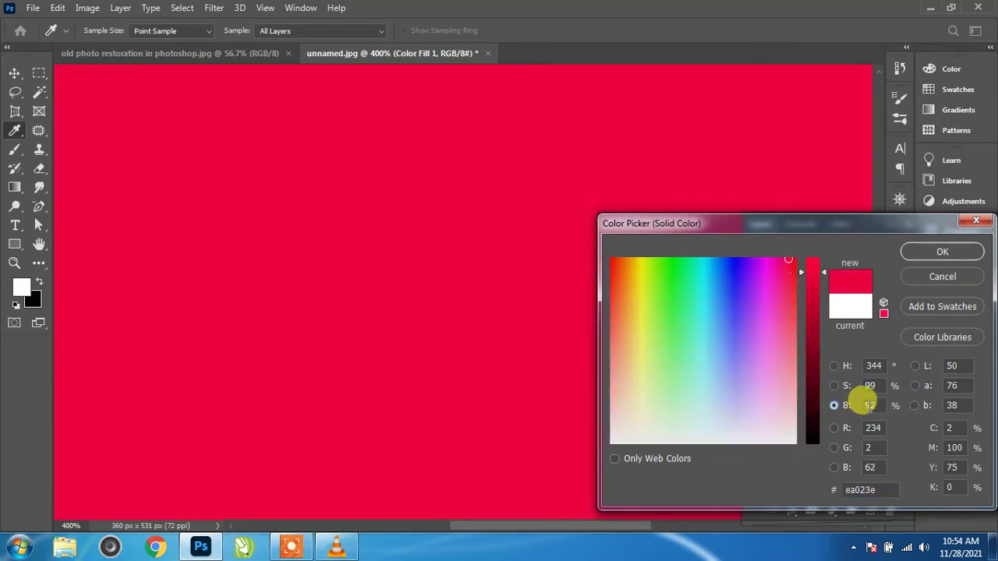
pyautogui.moveTo(802, 272); pyautogui.dragTo(804, 321)
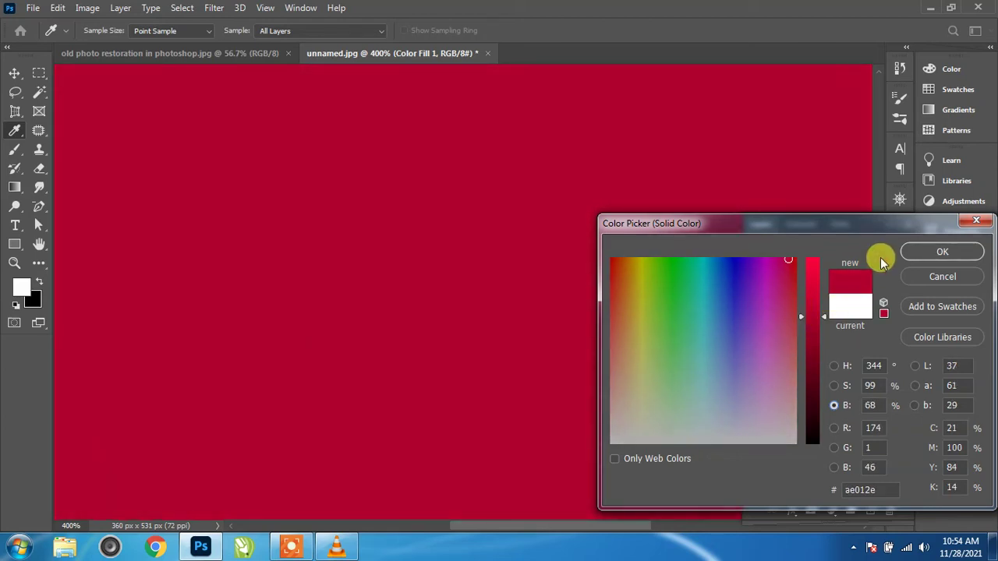
pyautogui.click(914, 251)
# Step: Set Color Fill 2 to Color blend mode and invert its mask to black
pyautogui.click(815, 269)
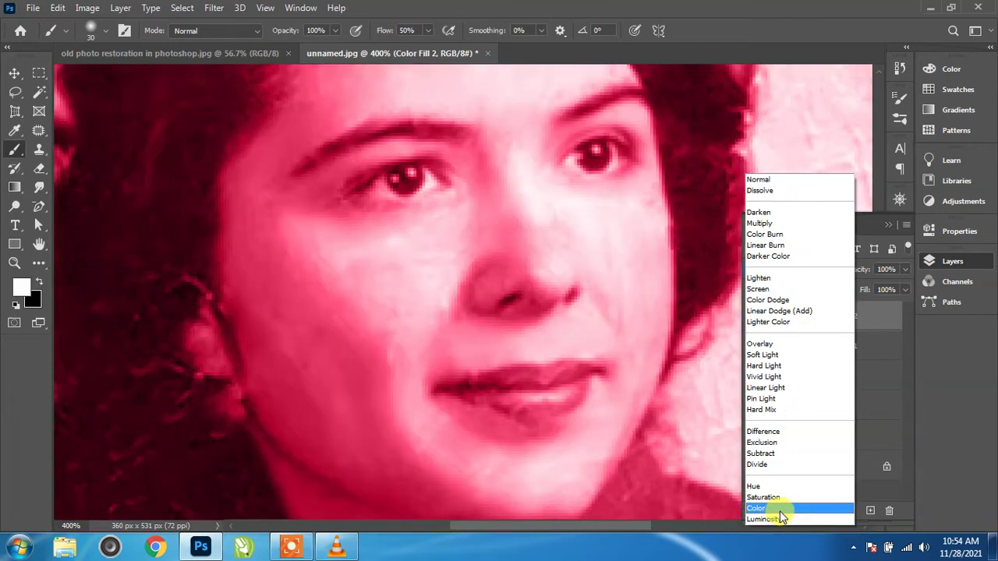
pyautogui.click(780, 511)
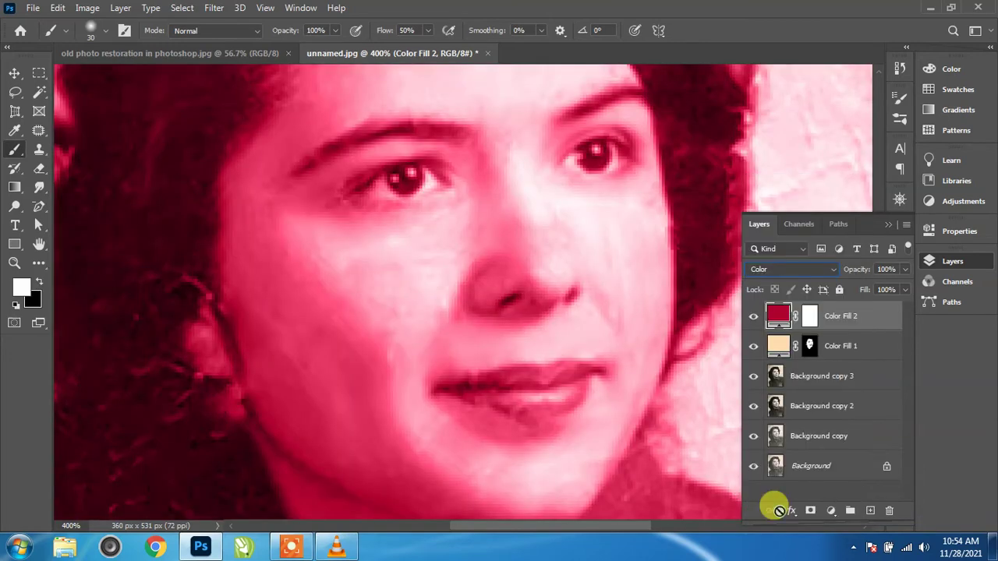
pyautogui.click(808, 316)
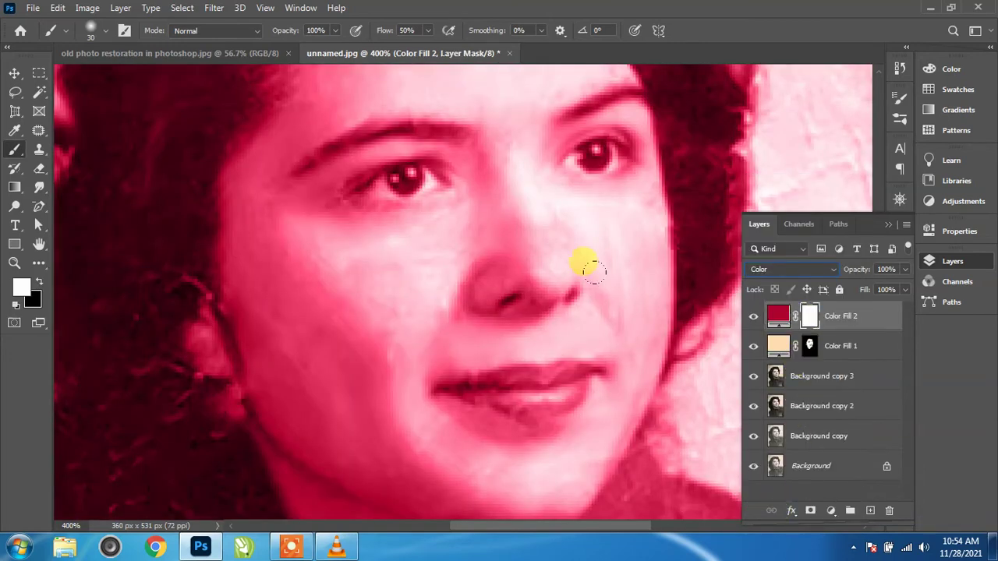
pyautogui.click(84, 8)
pyautogui.moveTo(110, 46)
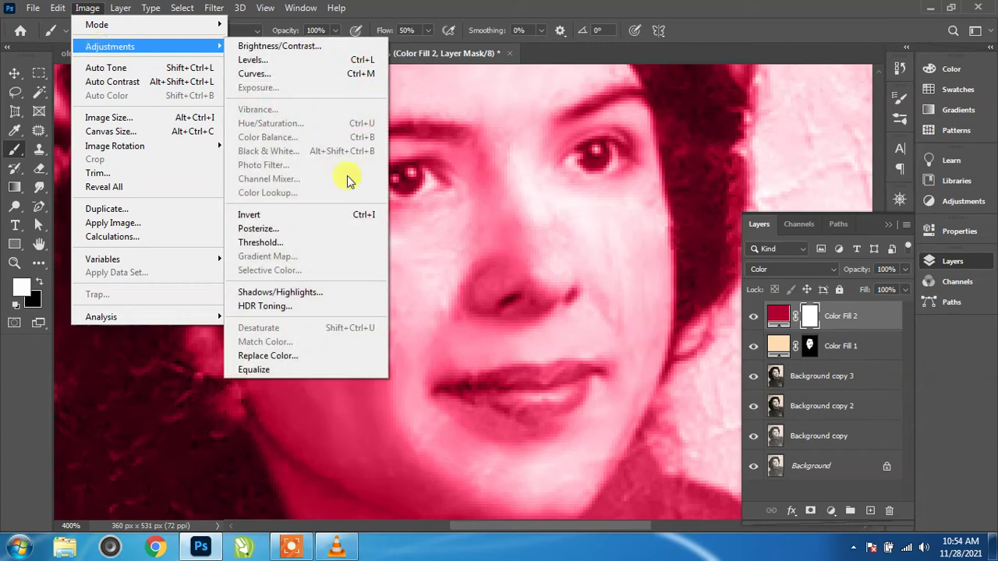
pyautogui.click(309, 220)
# Step: With a smaller brush, paint Color Fill 2's mask white over both lips
pyautogui.moveTo(466, 228); pyautogui.dragTo(359, 260)
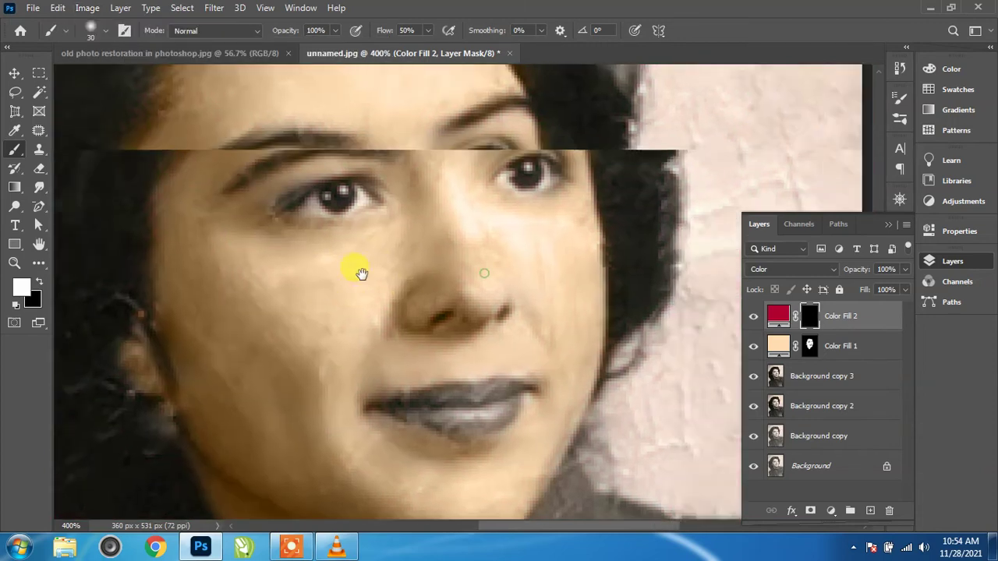
pyautogui.press('[')
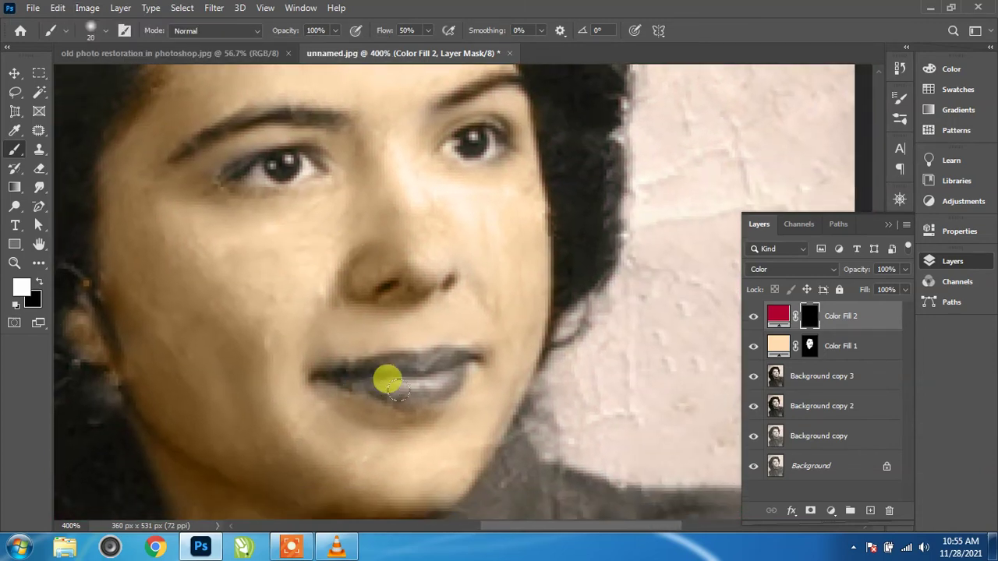
pyautogui.scroll(1, 405, 395)
pyautogui.scroll(1, 393, 388)
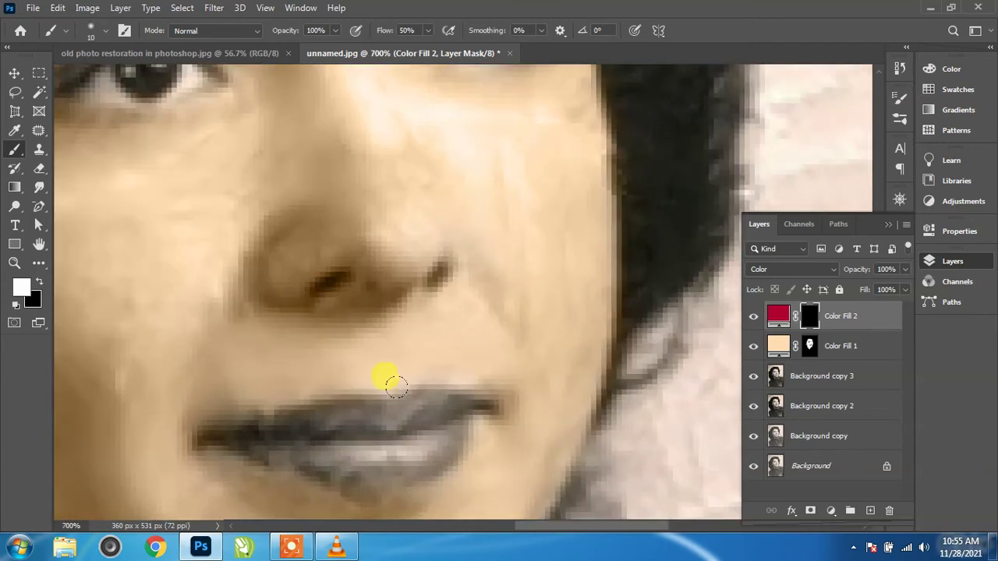
pyautogui.scroll(1, 401, 327)
pyautogui.scroll(-2, 425, 277)
pyautogui.moveTo(401, 297)
pyautogui.mouseDown()
pyautogui.moveTo(430, 312)
pyautogui.moveTo(289, 292)
pyautogui.moveTo(431, 280)
pyautogui.moveTo(366, 299)
pyautogui.moveTo(240, 306)
pyautogui.moveTo(330, 295)
pyautogui.moveTo(287, 328)
pyautogui.moveTo(295, 319)
pyautogui.moveTo(385, 359)
pyautogui.moveTo(440, 346)
pyautogui.moveTo(470, 312)
pyautogui.moveTo(439, 343)
pyautogui.moveTo(384, 347)
pyautogui.moveTo(468, 296)
pyautogui.moveTo(505, 287)
pyautogui.moveTo(454, 280)
pyautogui.moveTo(474, 286)
pyautogui.moveTo(495, 272)
pyautogui.moveTo(341, 286)
pyautogui.moveTo(253, 311)
pyautogui.moveTo(440, 356)
pyautogui.moveTo(383, 363)
pyautogui.moveTo(272, 319)
pyautogui.moveTo(296, 327)
pyautogui.mouseUp()
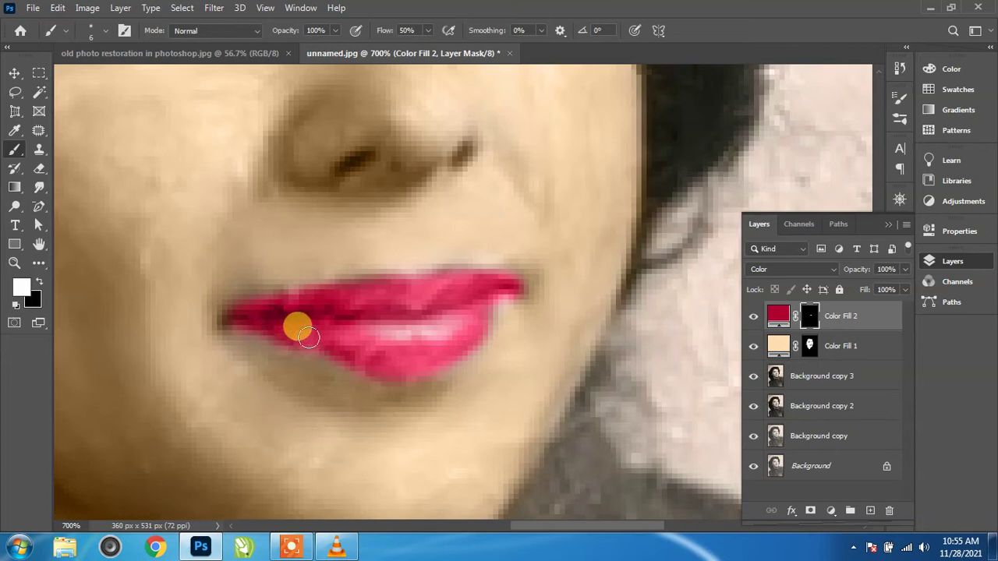
# Step: Lower Color Fill 2's opacity to 50% and zoom to check the softened lips
pyautogui.click(887, 269)
pyautogui.write('7')
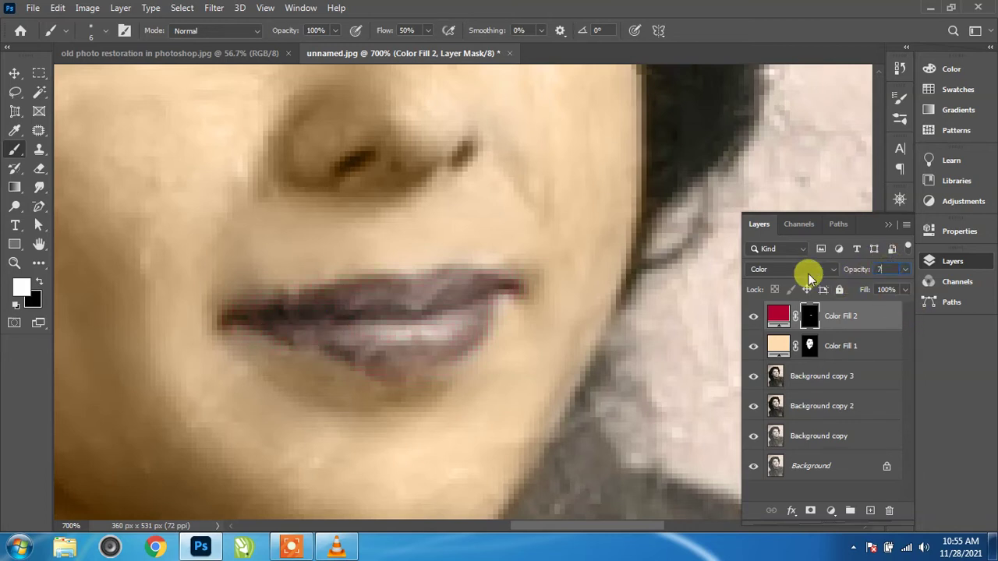
pyautogui.write('0')
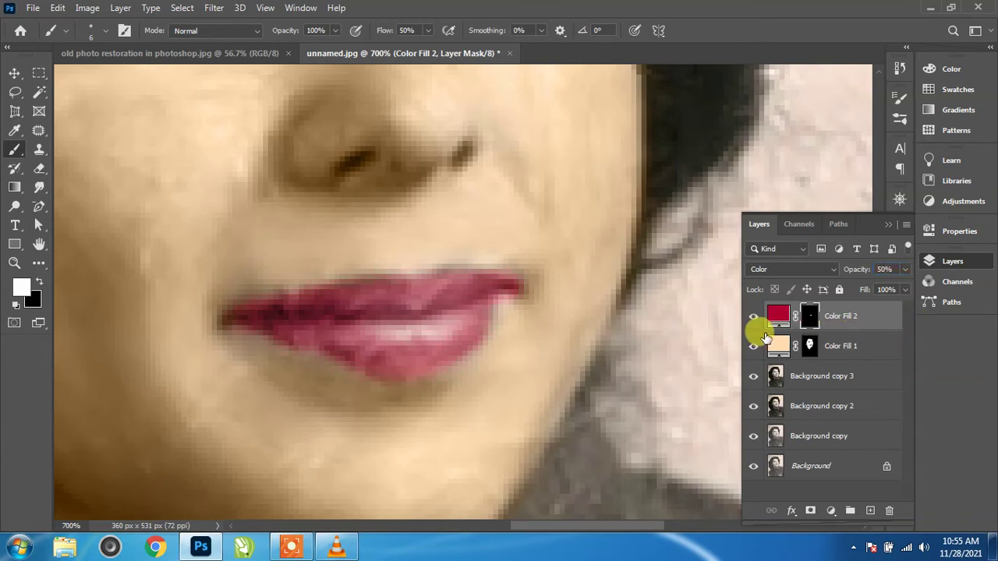
pyautogui.hotkey('ctrl', '0')
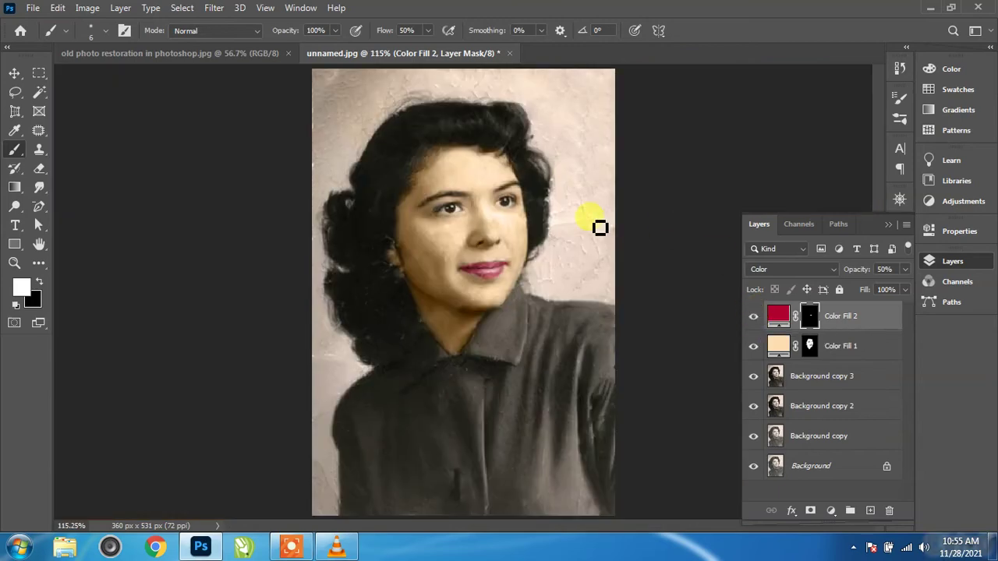
pyautogui.hotkey('ctrl', '+')
pyautogui.hotkey('ctrl', '+')
pyautogui.hotkey('ctrl', '+')
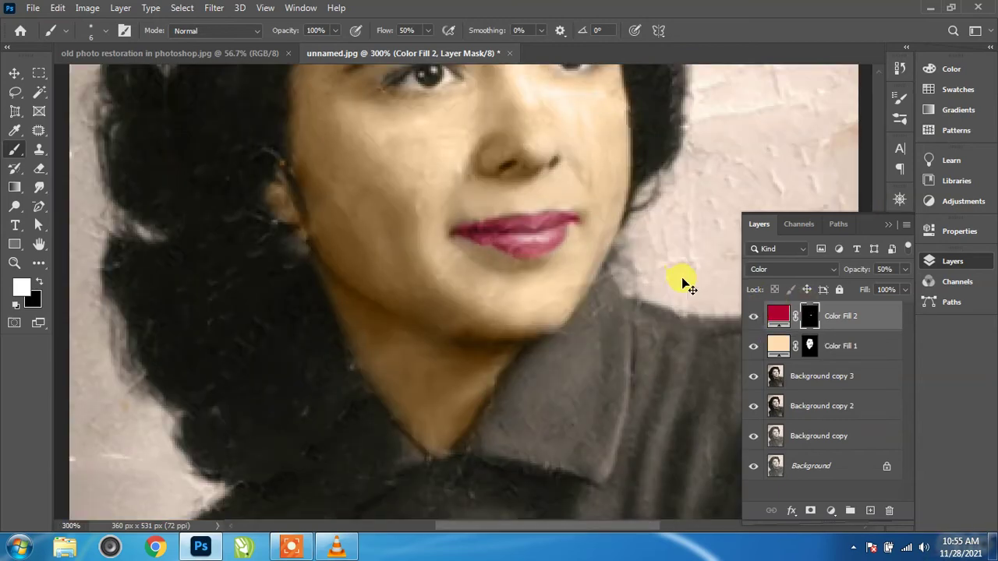
pyautogui.hotkey('ctrl', '-')
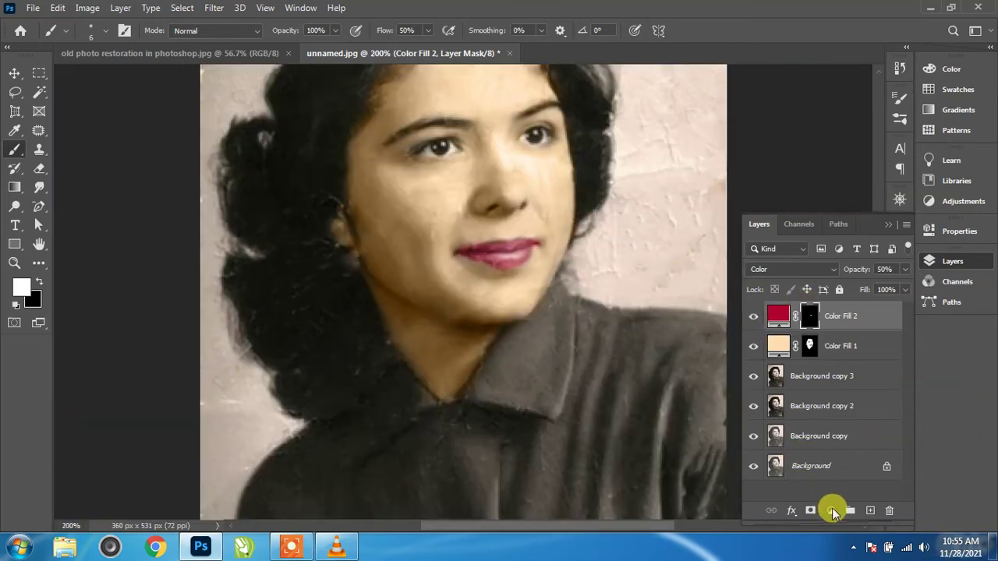
# Step: Add a Solid Color fill layer in bright green #00fa93
pyautogui.click(832, 511)
pyautogui.click(905, 251)
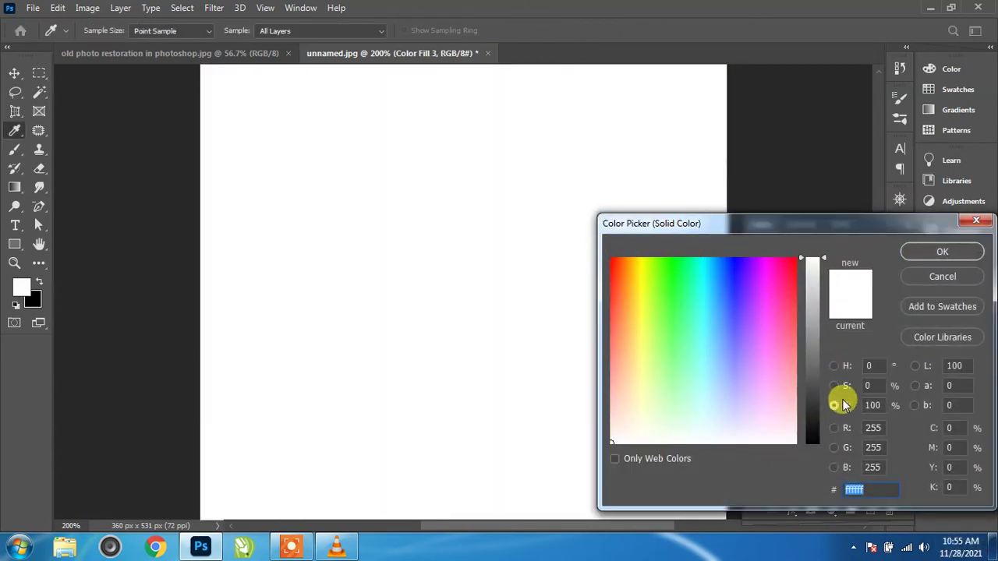
pyautogui.click(834, 366)
pyautogui.click(812, 346)
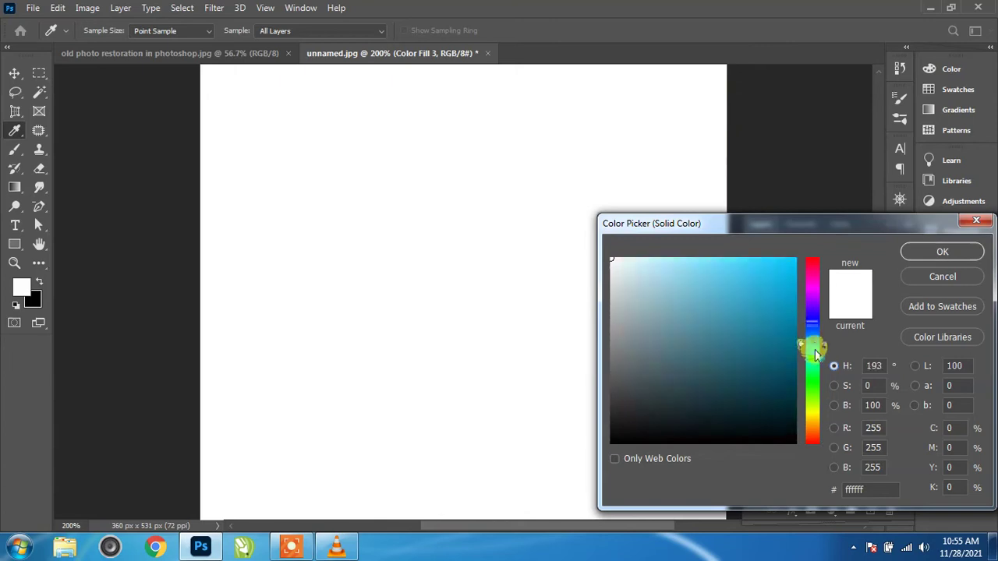
pyautogui.moveTo(817, 355); pyautogui.dragTo(816, 364)
pyautogui.moveTo(751, 301); pyautogui.dragTo(804, 262)
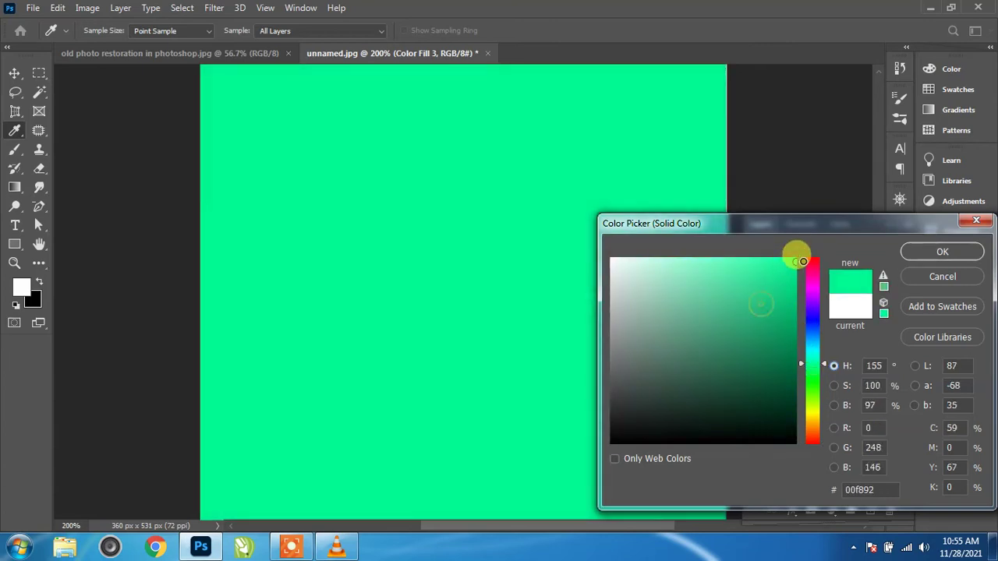
pyautogui.click(971, 253)
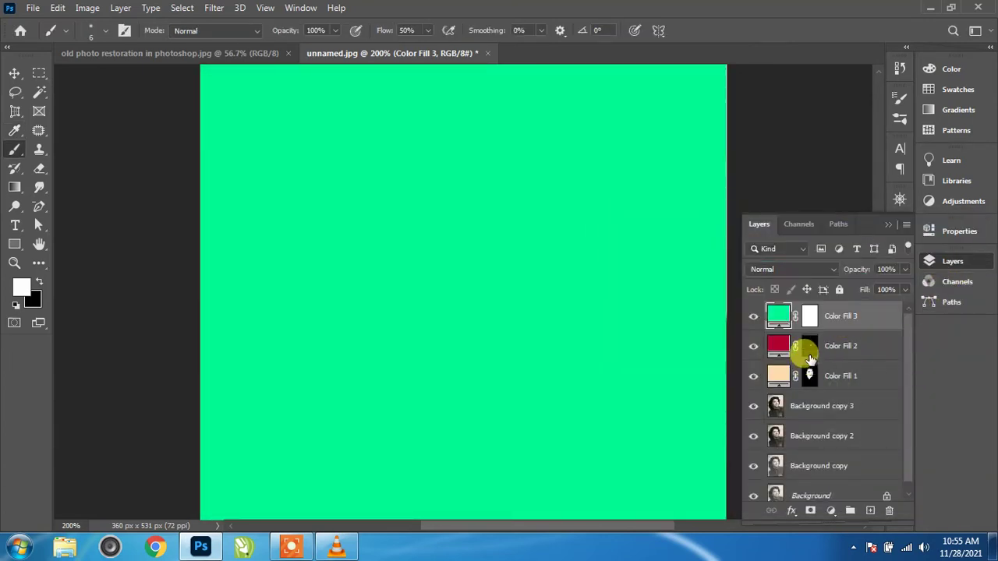
# Step: Set Color Fill 3 to Color blend mode and invert its mask with Ctrl+I
pyautogui.click(812, 269)
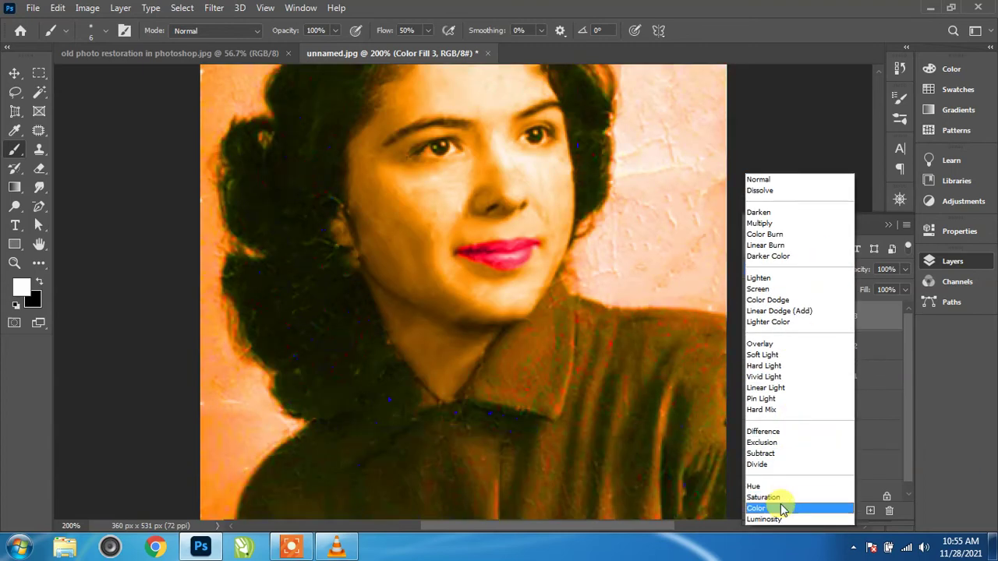
pyautogui.click(783, 510)
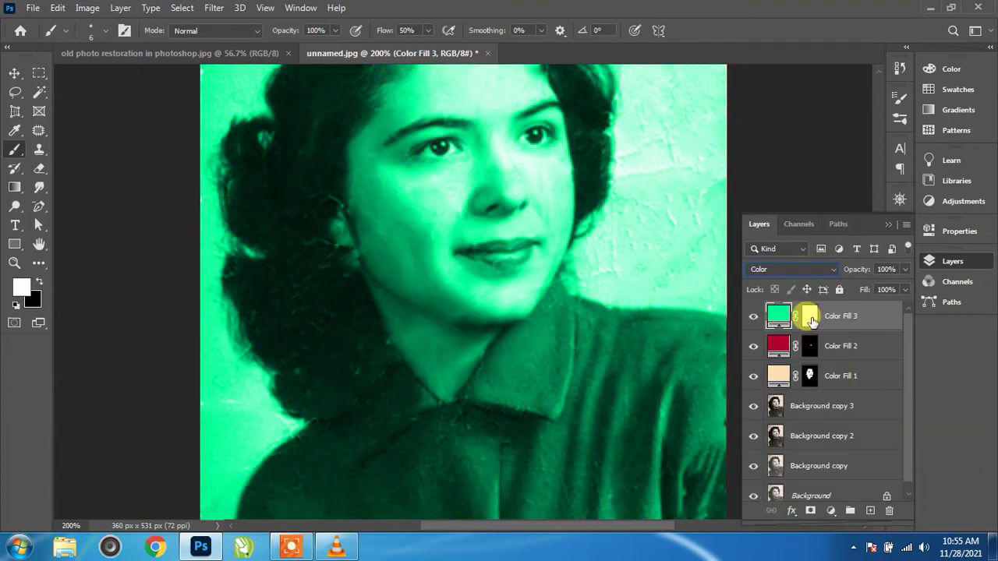
pyautogui.hotkey('ctrl', 'i')
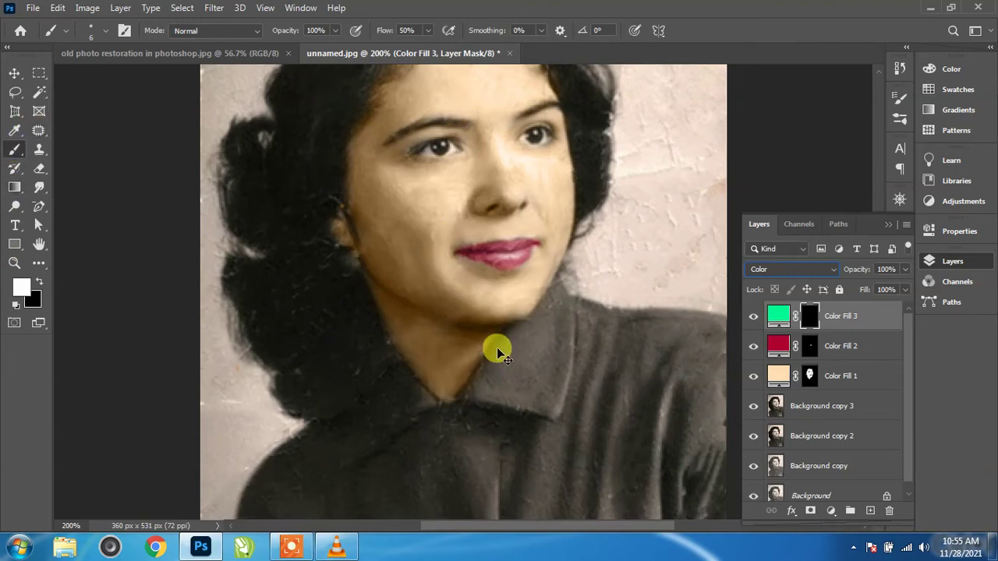
# Step: Paint green along the shirt's neck edge and down both sides of the collar
pyautogui.scroll(1, 496, 347)
pyautogui.scroll(1, 507, 349)
pyautogui.moveTo(541, 335); pyautogui.dragTo(308, 220)
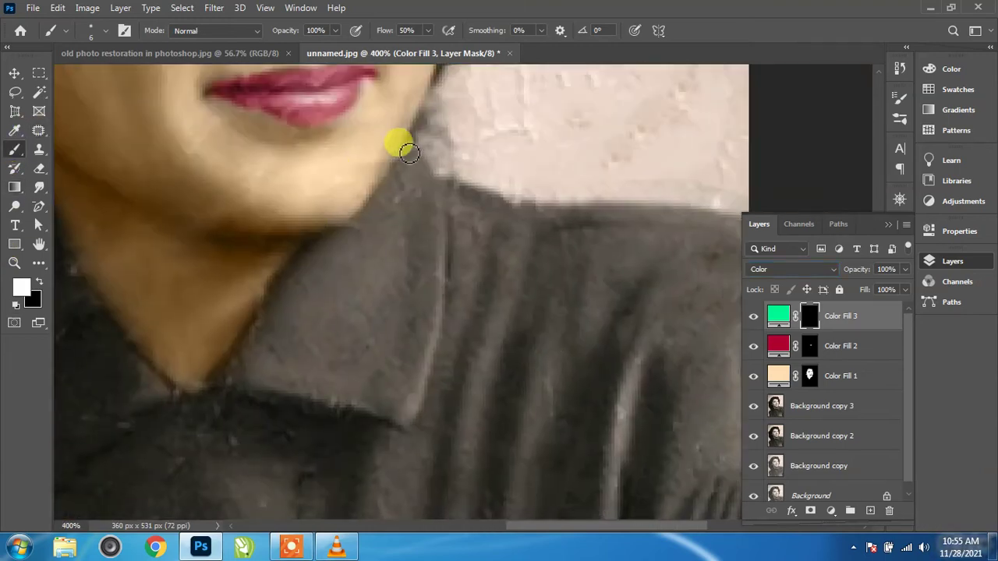
pyautogui.moveTo(409, 158); pyautogui.dragTo(396, 179)
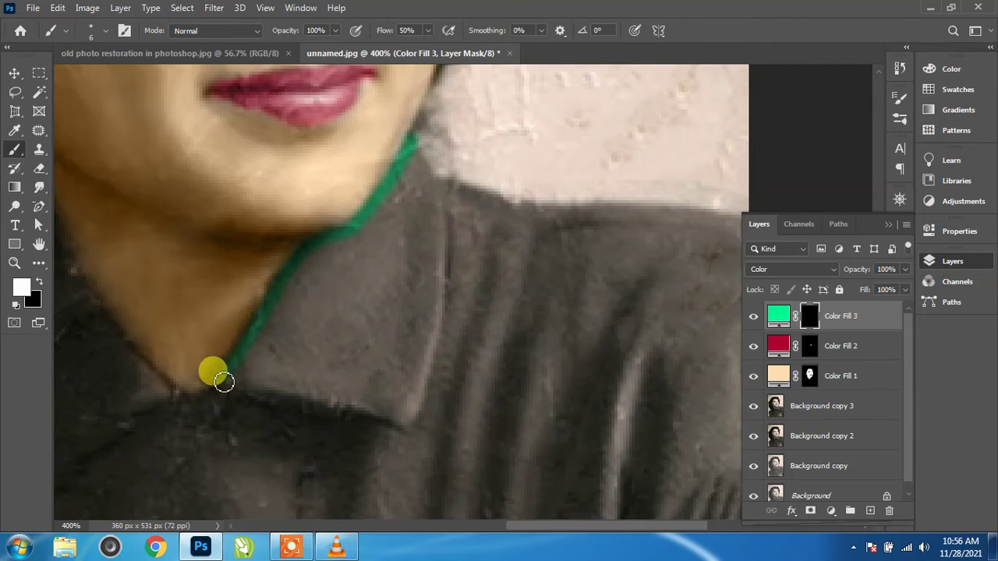
pyautogui.moveTo(224, 381)
pyautogui.mouseDown()
pyautogui.moveTo(194, 396)
pyautogui.moveTo(440, 401)
pyautogui.moveTo(483, 417)
pyautogui.mouseUp()
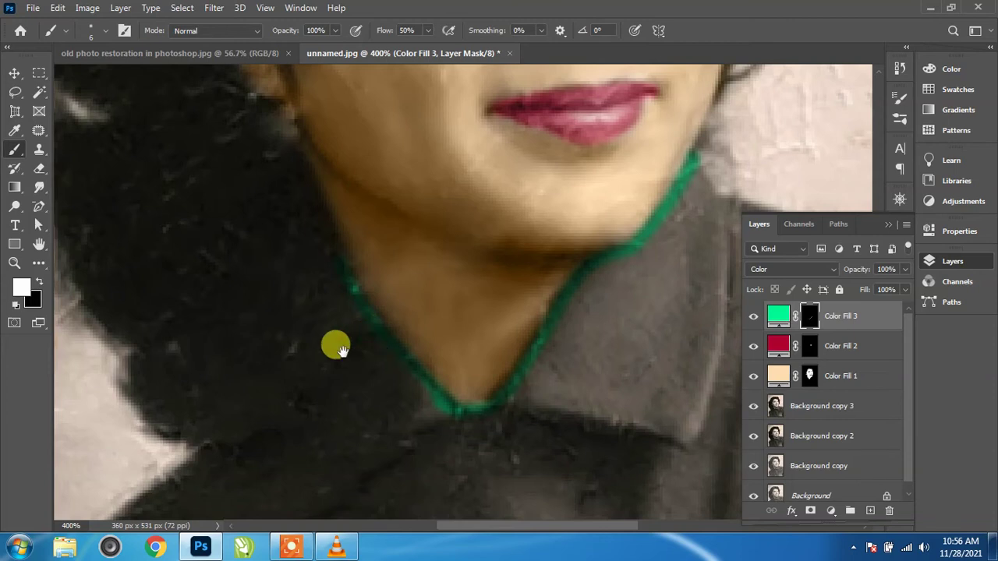
pyautogui.moveTo(334, 346); pyautogui.dragTo(424, 257)
pyautogui.moveTo(435, 178); pyautogui.dragTo(398, 266)
pyautogui.moveTo(387, 302)
pyautogui.mouseDown()
pyautogui.moveTo(311, 356)
pyautogui.moveTo(100, 383)
pyautogui.mouseUp()
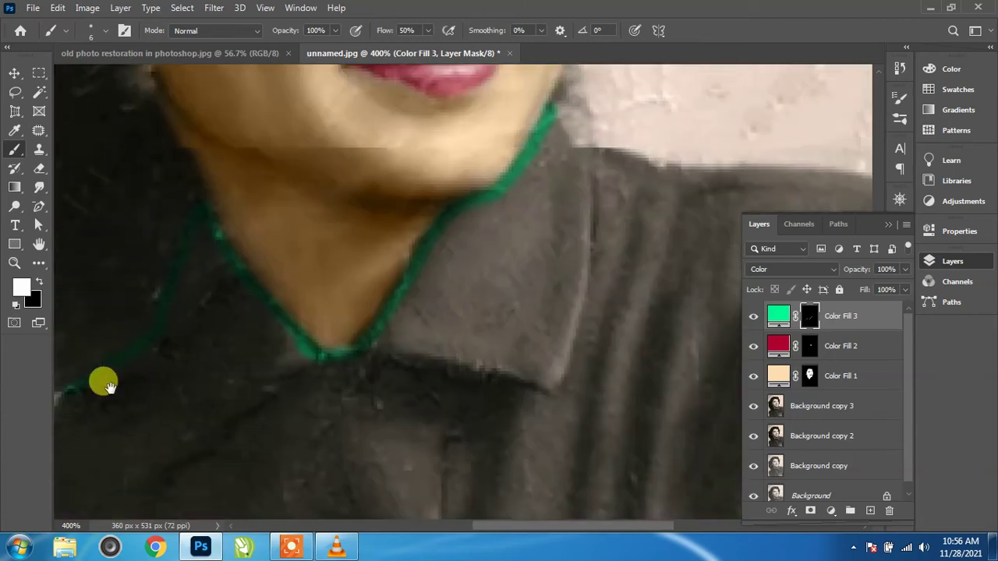
# Step: Paint green along the right shoulder edge of the shirt
pyautogui.moveTo(514, 335)
pyautogui.mouseDown()
pyautogui.moveTo(165, 269)
pyautogui.moveTo(193, 182)
pyautogui.mouseUp()
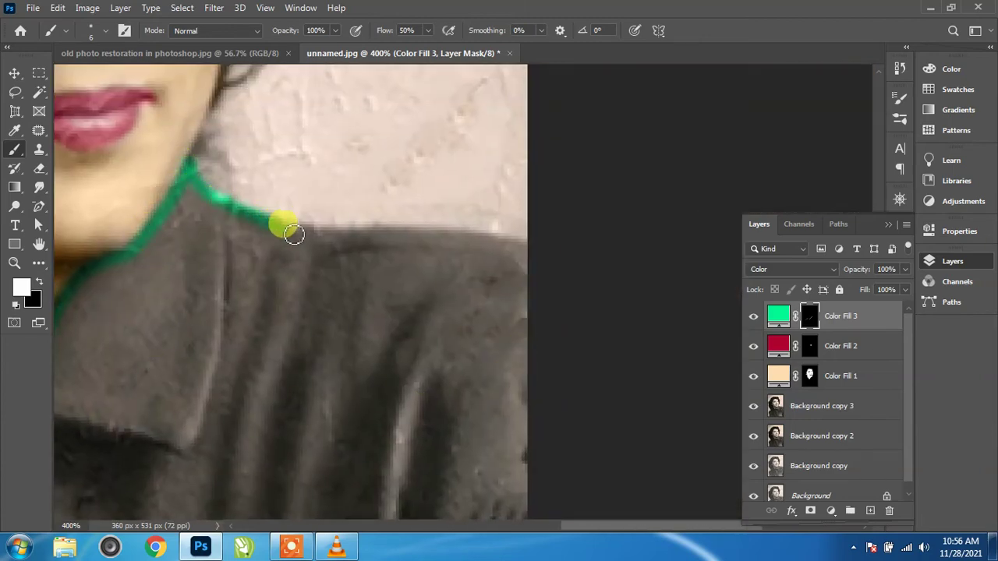
pyautogui.moveTo(438, 239)
pyautogui.mouseDown()
pyautogui.moveTo(485, 237)
pyautogui.moveTo(526, 255)
pyautogui.mouseUp()
pyautogui.moveTo(487, 306); pyautogui.dragTo(585, 165)
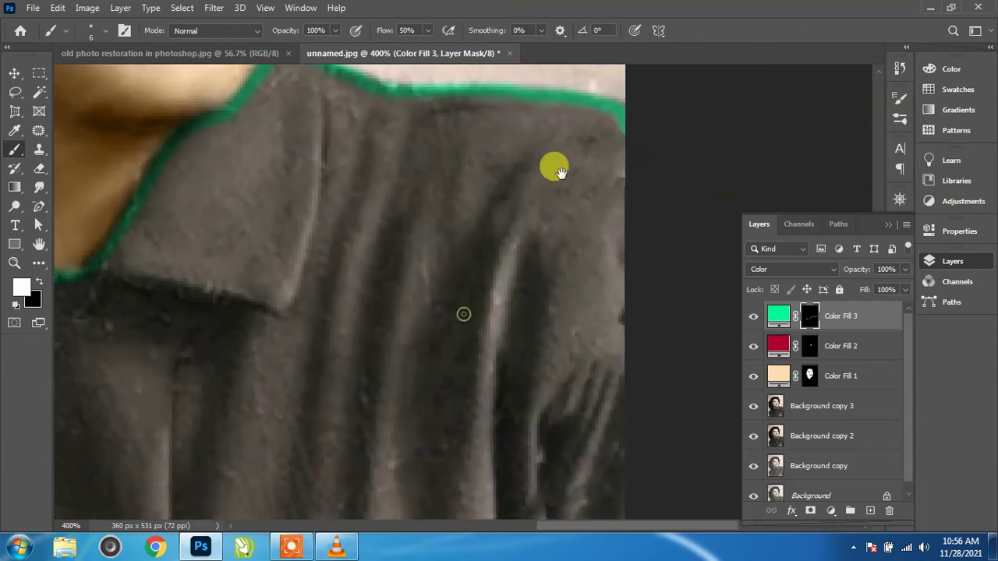
pyautogui.scroll(-1, 522, 225)
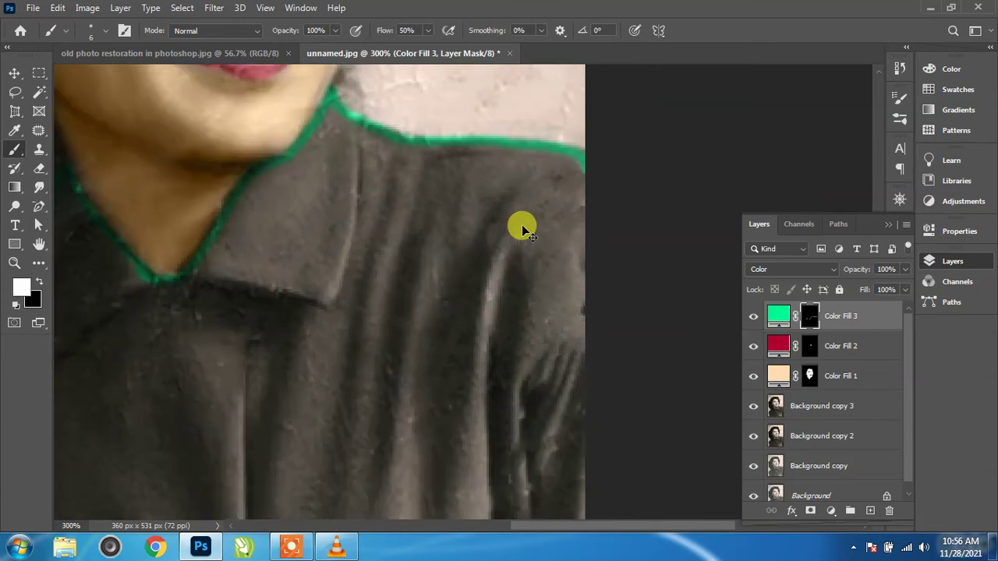
pyautogui.scroll(-1, 522, 225)
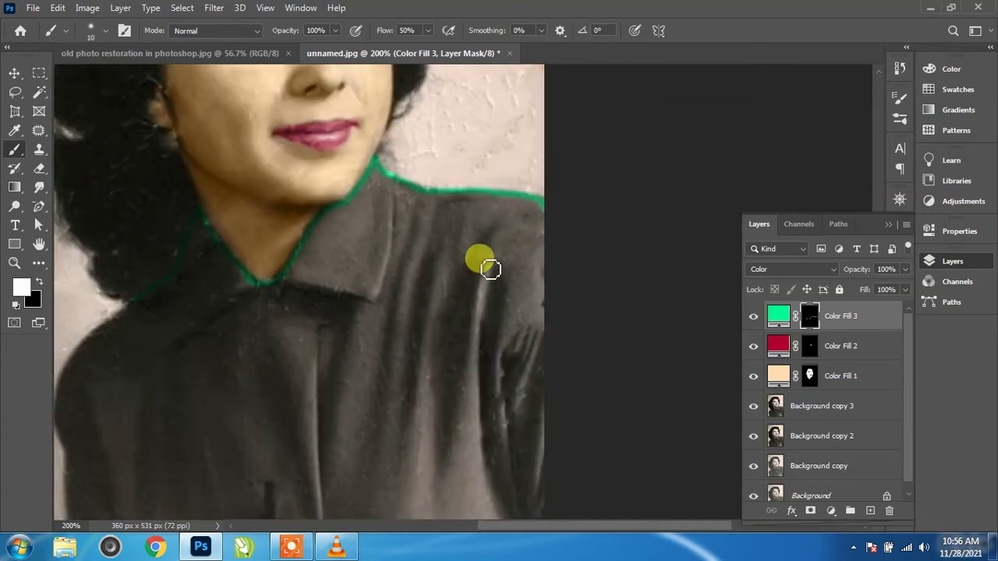
# Step: With a larger brush, paint green over the shoulder, sleeve, collar and lower-left jacket
pyautogui.press(']')
pyautogui.press(']')
pyautogui.press(']')
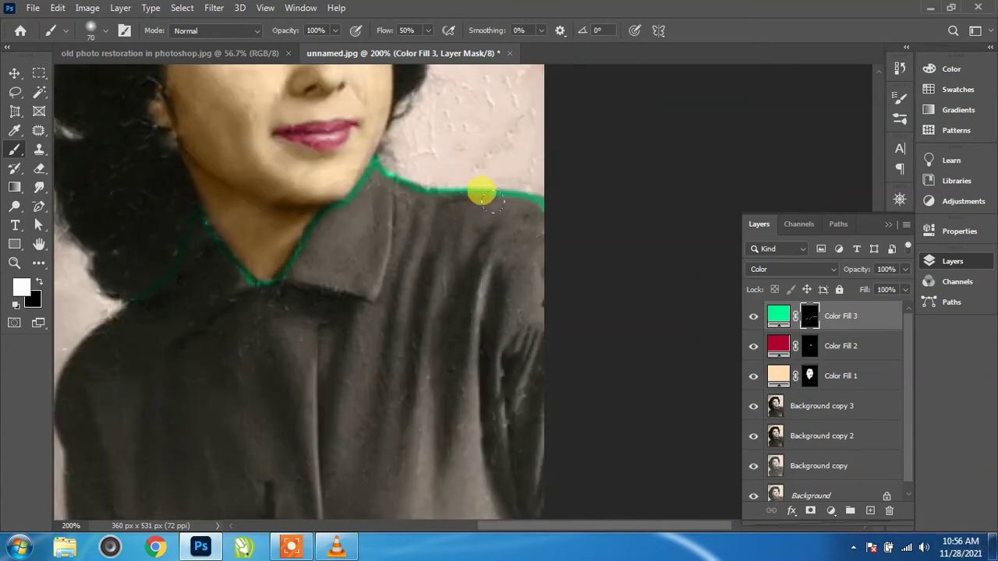
pyautogui.moveTo(482, 193)
pyautogui.mouseDown()
pyautogui.moveTo(486, 350)
pyautogui.moveTo(429, 212)
pyautogui.moveTo(338, 372)
pyautogui.moveTo(260, 294)
pyautogui.mouseUp()
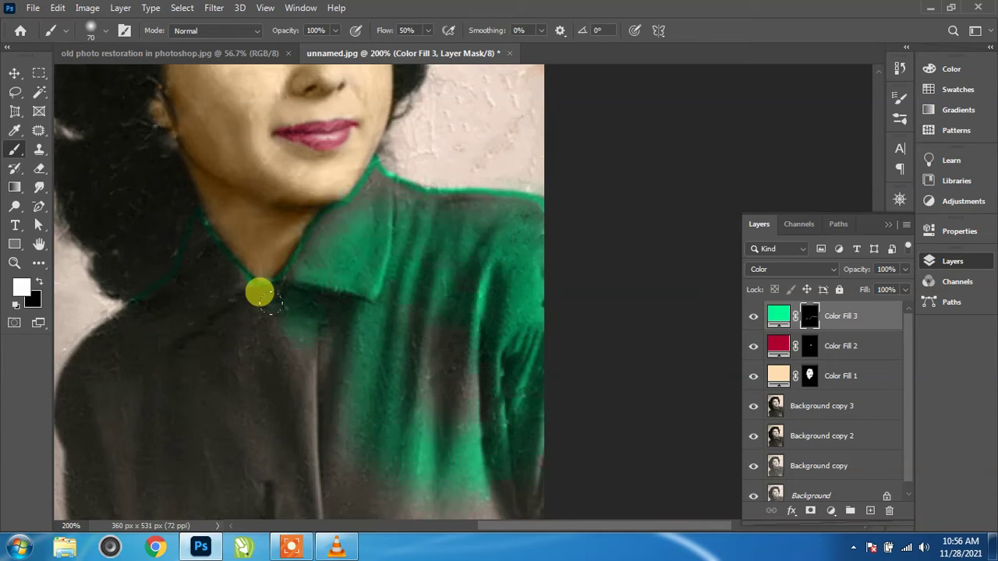
pyautogui.moveTo(484, 468); pyautogui.dragTo(460, 414)
pyautogui.scroll(-2, 433, 361)
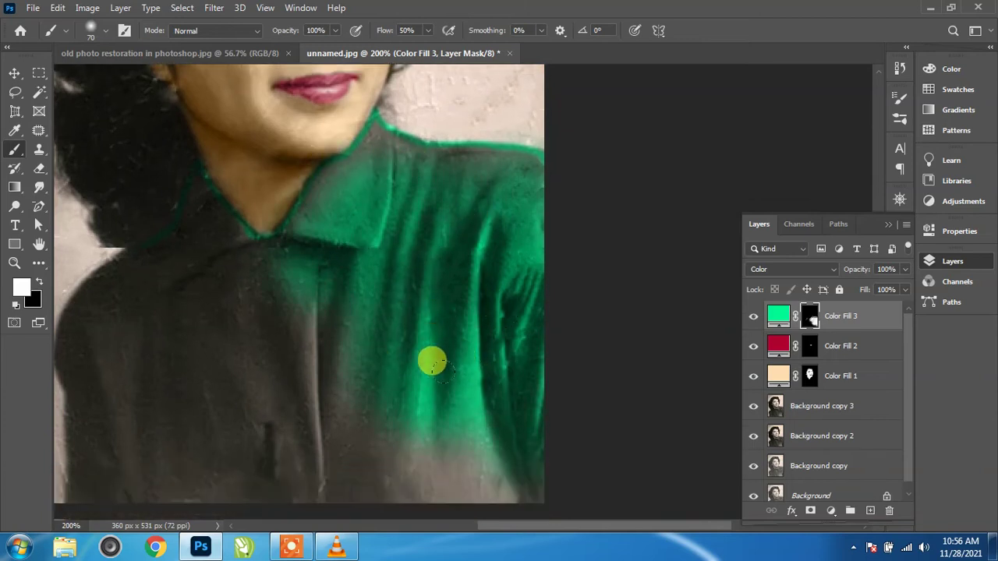
pyautogui.scroll(-3, 433, 362)
pyautogui.moveTo(457, 323); pyautogui.dragTo(312, 389)
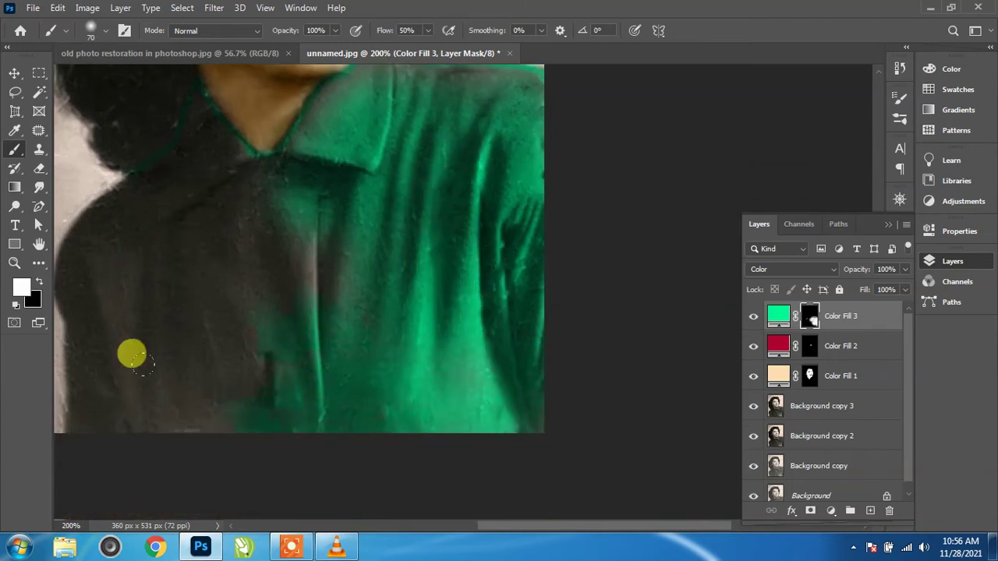
pyautogui.moveTo(133, 355)
pyautogui.mouseDown()
pyautogui.moveTo(73, 341)
pyautogui.moveTo(47, 393)
pyautogui.moveTo(56, 232)
pyautogui.moveTo(106, 179)
pyautogui.moveTo(160, 289)
pyautogui.moveTo(241, 189)
pyautogui.moveTo(291, 219)
pyautogui.moveTo(223, 340)
pyautogui.moveTo(125, 229)
pyautogui.moveTo(178, 289)
pyautogui.moveTo(419, 341)
pyautogui.mouseUp()
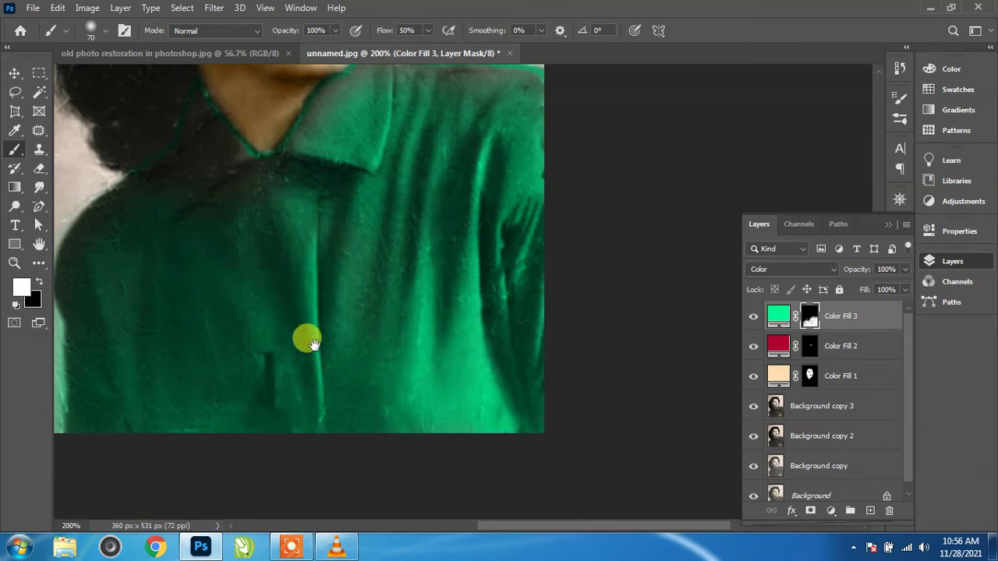
# Step: With smaller brushes, paint green on the collar below the hair, the shoulder and shirt's left edge
pyautogui.moveTo(312, 343); pyautogui.dragTo(390, 486)
pyautogui.press('[')
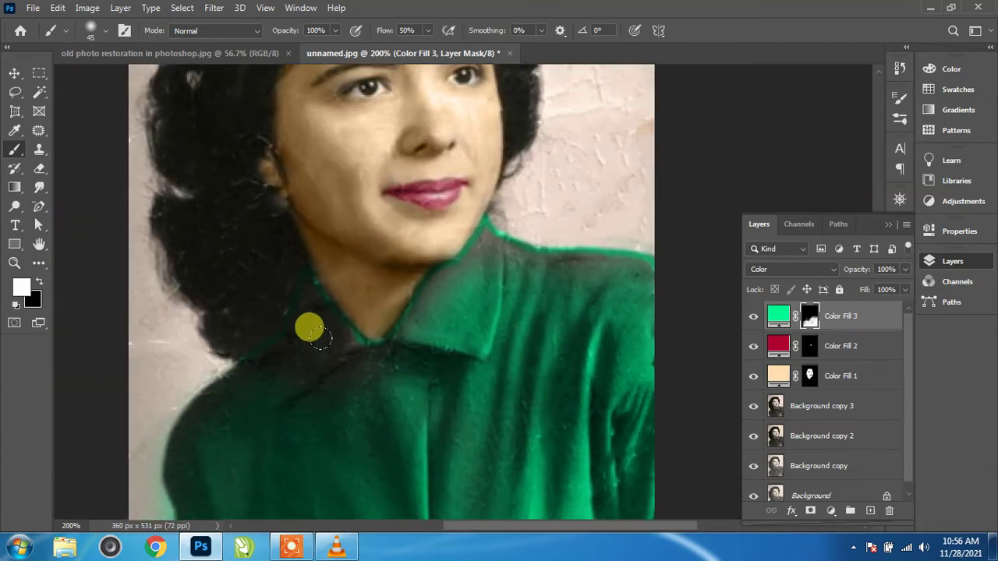
pyautogui.moveTo(320, 337)
pyautogui.mouseDown()
pyautogui.moveTo(348, 355)
pyautogui.moveTo(322, 340)
pyautogui.moveTo(161, 414)
pyautogui.moveTo(174, 457)
pyautogui.moveTo(307, 345)
pyautogui.moveTo(290, 322)
pyautogui.moveTo(307, 297)
pyautogui.moveTo(323, 352)
pyautogui.moveTo(390, 352)
pyautogui.moveTo(468, 267)
pyautogui.moveTo(535, 257)
pyautogui.moveTo(655, 269)
pyautogui.moveTo(654, 369)
pyautogui.moveTo(555, 291)
pyautogui.moveTo(628, 283)
pyautogui.moveTo(483, 263)
pyautogui.moveTo(461, 279)
pyautogui.moveTo(484, 255)
pyautogui.moveTo(470, 297)
pyautogui.moveTo(455, 285)
pyautogui.moveTo(414, 351)
pyautogui.moveTo(569, 263)
pyautogui.moveTo(587, 325)
pyautogui.moveTo(618, 307)
pyautogui.moveTo(658, 412)
pyautogui.moveTo(439, 305)
pyautogui.moveTo(408, 317)
pyautogui.moveTo(385, 390)
pyautogui.moveTo(478, 330)
pyautogui.moveTo(556, 242)
pyautogui.mouseUp()
pyautogui.press('[')
pyautogui.press('[')
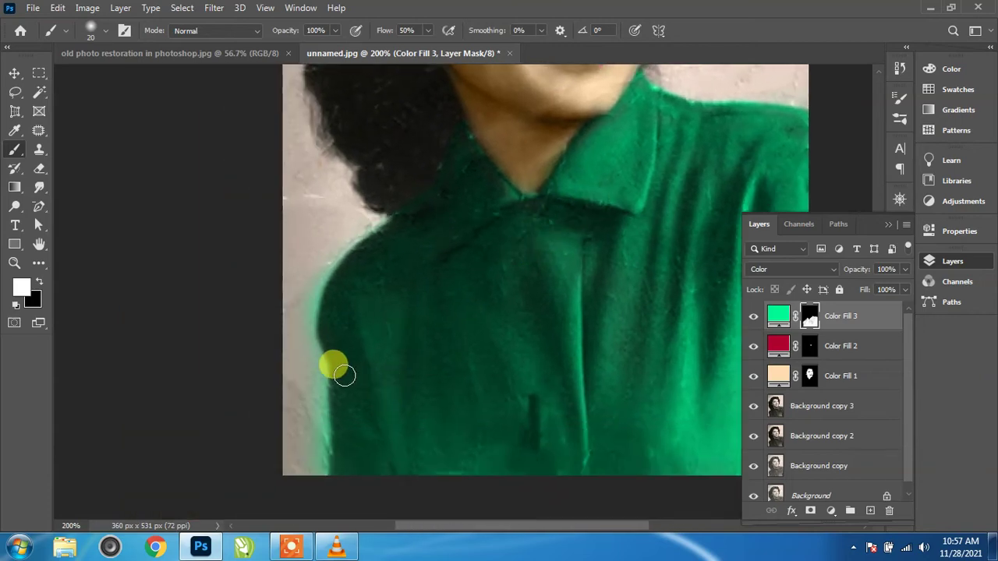
pyautogui.moveTo(344, 375)
pyautogui.mouseDown()
pyautogui.moveTo(341, 473)
pyautogui.moveTo(481, 393)
pyautogui.moveTo(499, 352)
pyautogui.moveTo(428, 208)
pyautogui.moveTo(537, 336)
pyautogui.moveTo(303, 362)
pyautogui.moveTo(419, 432)
pyautogui.moveTo(460, 276)
pyautogui.moveTo(461, 194)
pyautogui.moveTo(461, 346)
pyautogui.mouseUp()
pyautogui.moveTo(207, 310)
pyautogui.mouseDown()
pyautogui.moveTo(462, 314)
pyautogui.moveTo(392, 377)
pyautogui.mouseUp()
# Step: Switch to black and inspect the green mask edges along chin, neck and hair
pyautogui.click(38, 287)
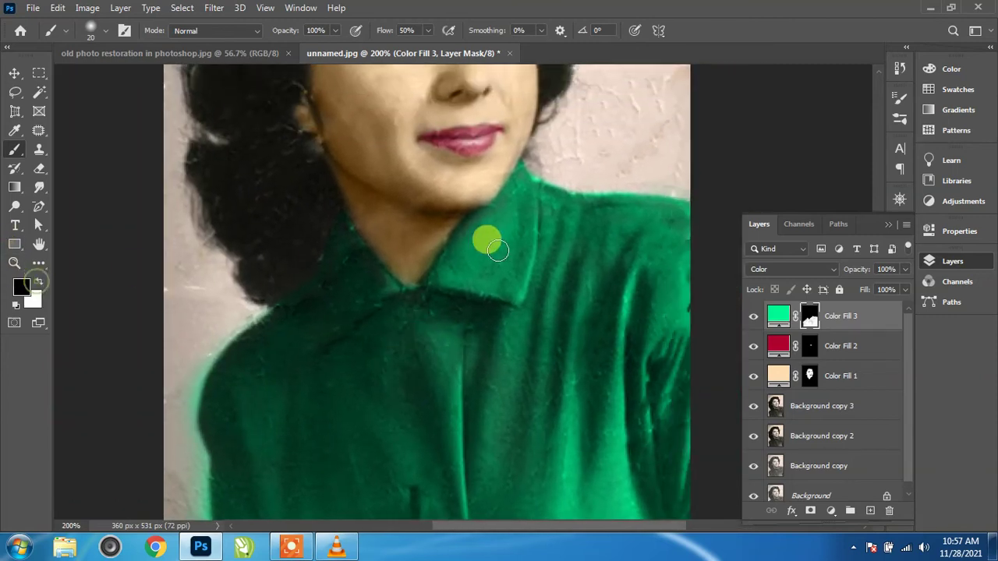
pyautogui.scroll(3, 526, 234)
pyautogui.moveTo(516, 153); pyautogui.dragTo(371, 233)
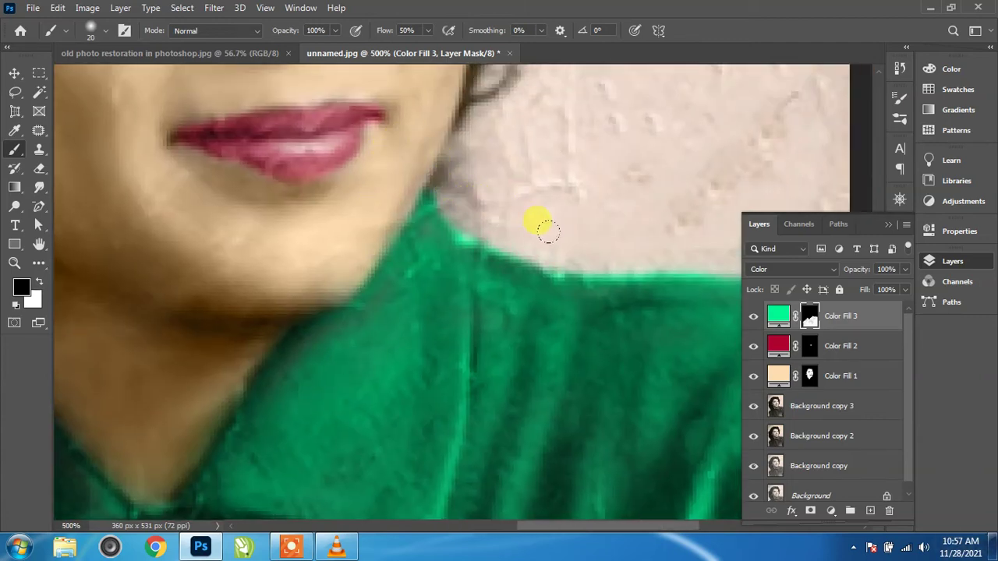
pyautogui.moveTo(388, 288); pyautogui.dragTo(446, 233)
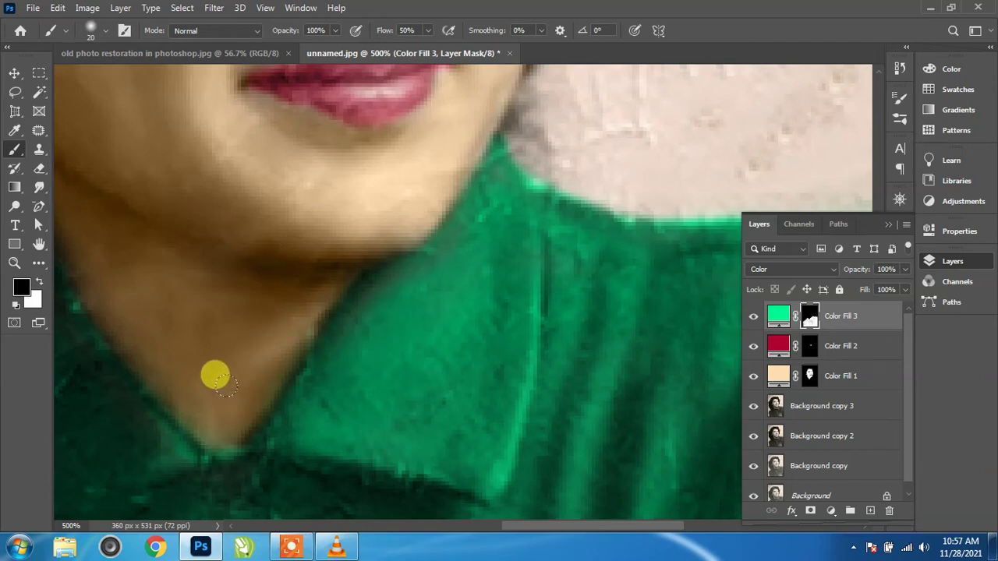
pyautogui.moveTo(127, 368); pyautogui.dragTo(289, 350)
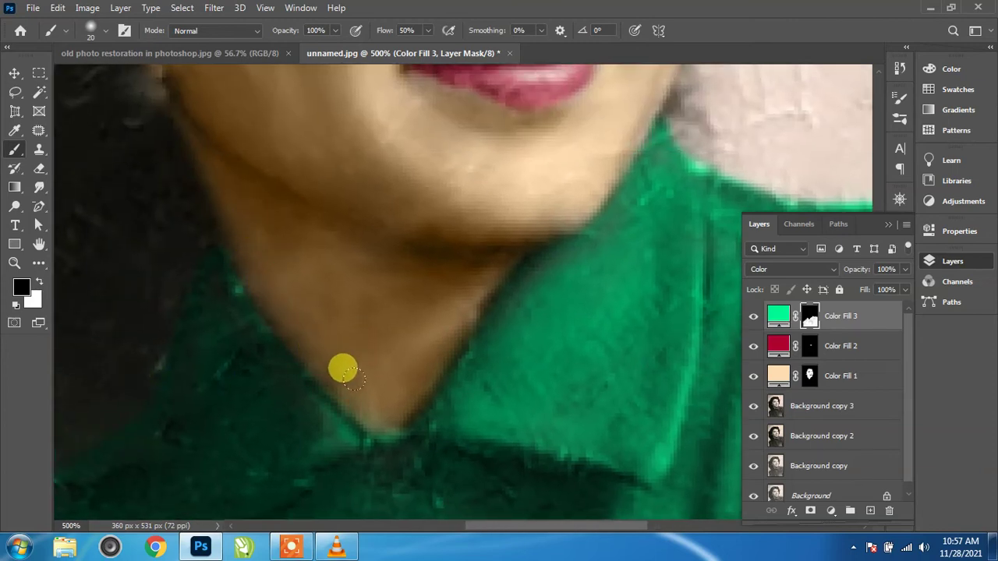
pyautogui.moveTo(301, 285); pyautogui.dragTo(437, 194)
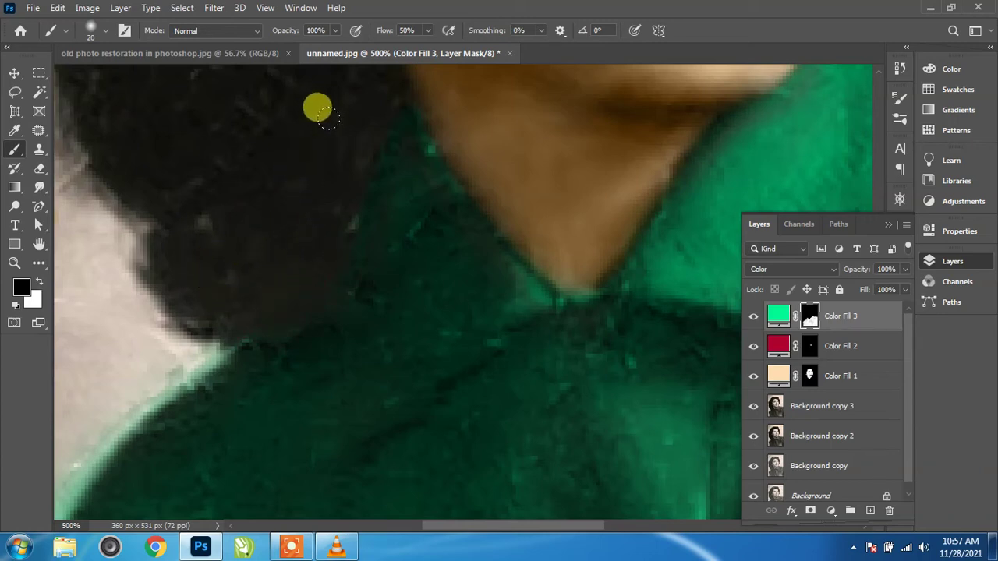
pyautogui.moveTo(235, 319); pyautogui.dragTo(339, 171)
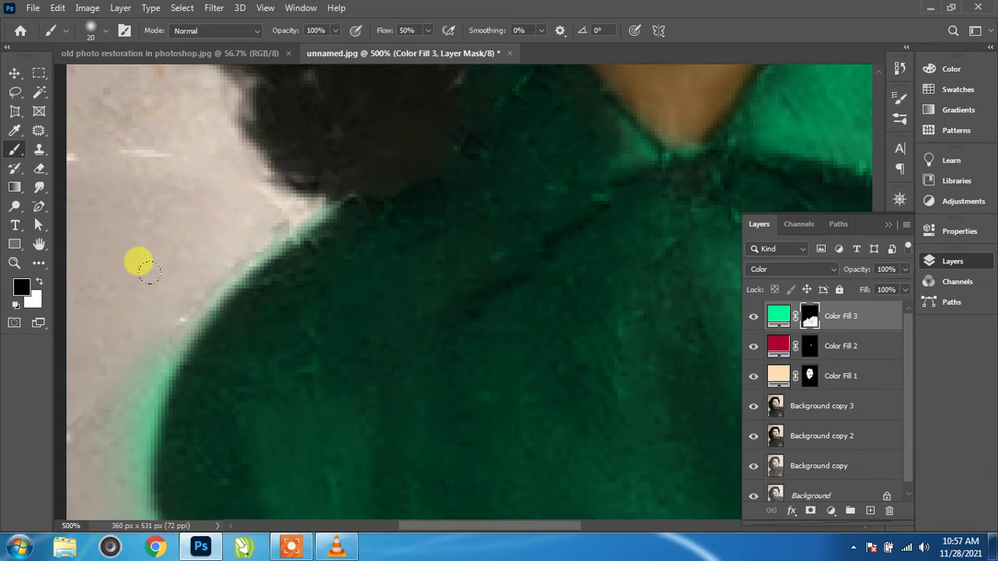
# Step: Tidy the green mask along the shirt's left shoulder edge beside the wall
pyautogui.moveTo(104, 361)
pyautogui.mouseDown()
pyautogui.moveTo(190, 179)
pyautogui.moveTo(188, 118)
pyautogui.mouseUp()
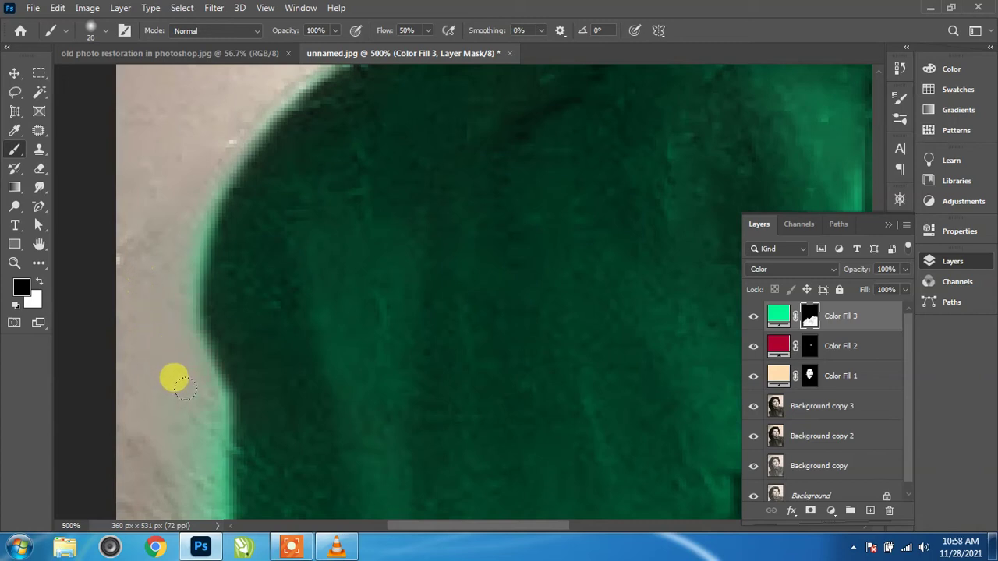
pyautogui.moveTo(174, 379); pyautogui.dragTo(195, 239)
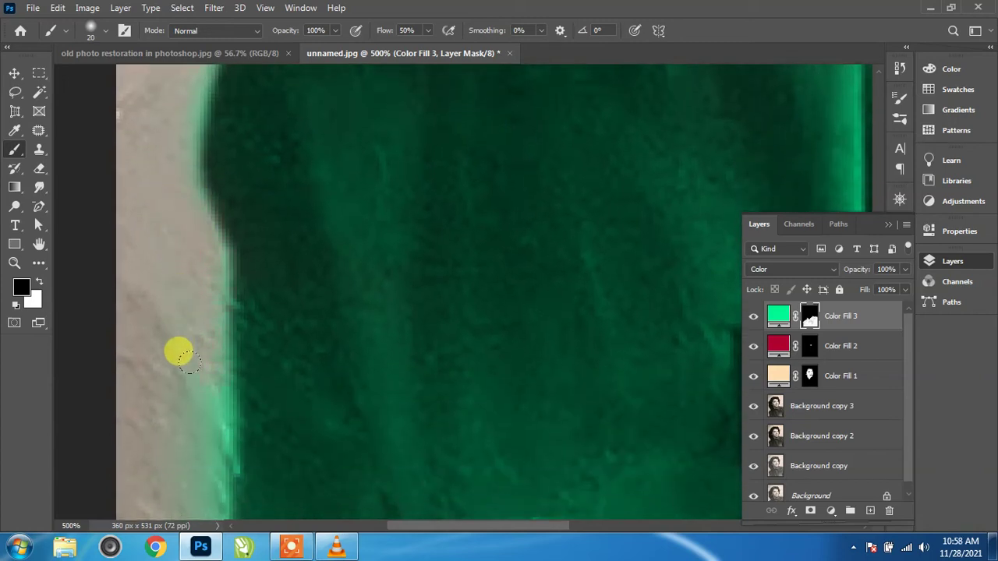
pyautogui.moveTo(194, 345); pyautogui.dragTo(169, 196)
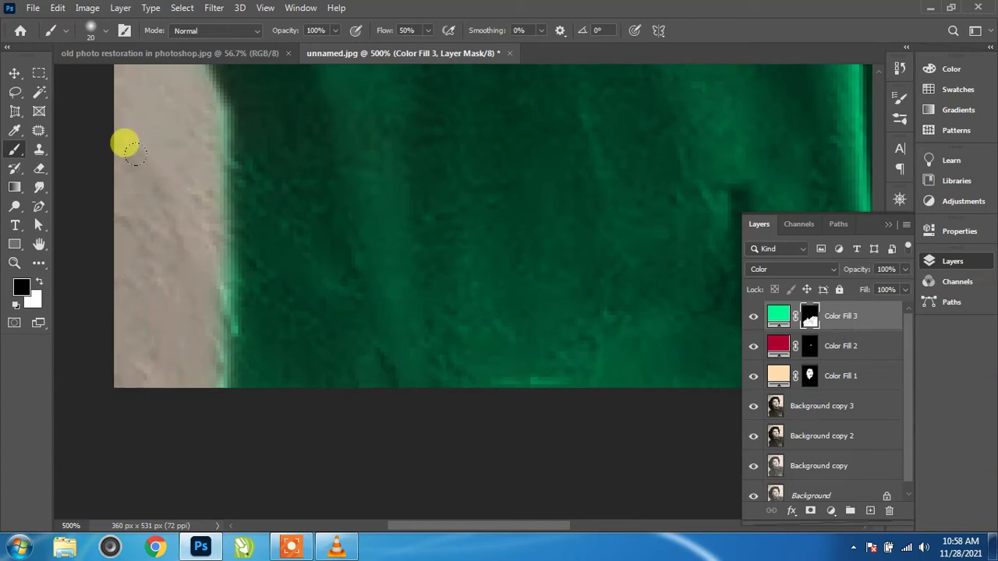
pyautogui.moveTo(249, 200); pyautogui.dragTo(212, 435)
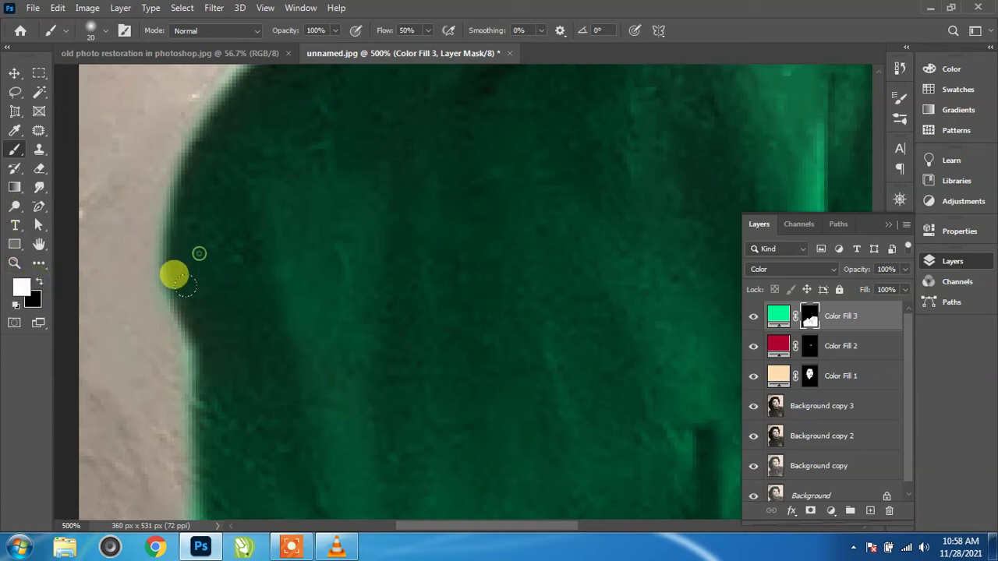
pyautogui.moveTo(236, 373); pyautogui.dragTo(232, 379)
pyautogui.scroll(3, 231, 380)
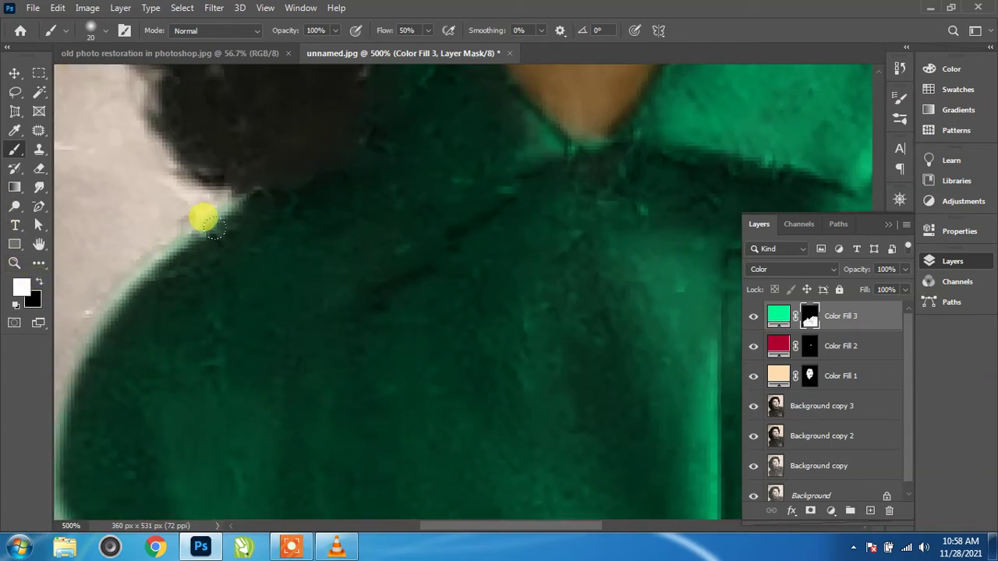
pyautogui.moveTo(203, 219); pyautogui.dragTo(75, 372)
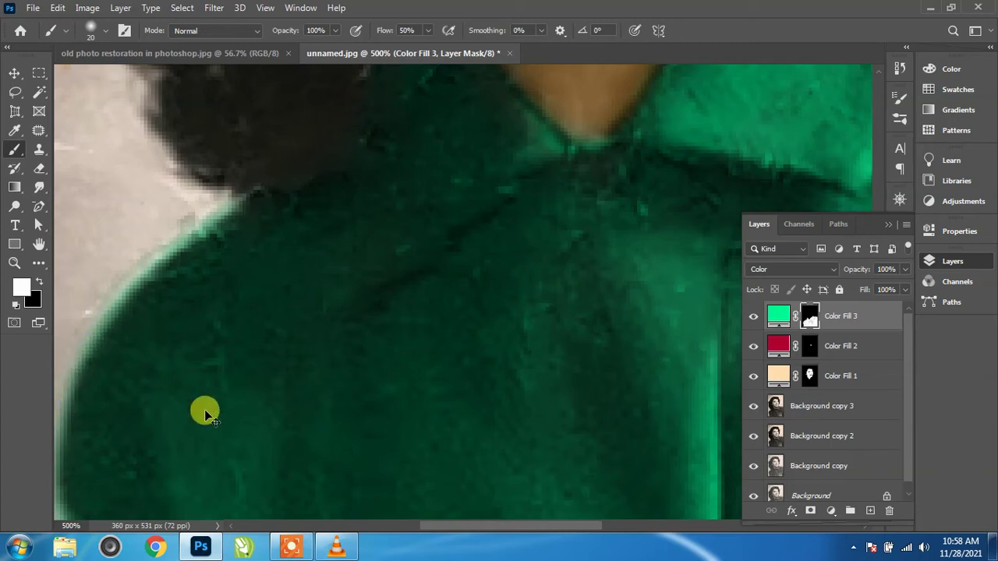
pyautogui.hotkey('ctrl', '0')
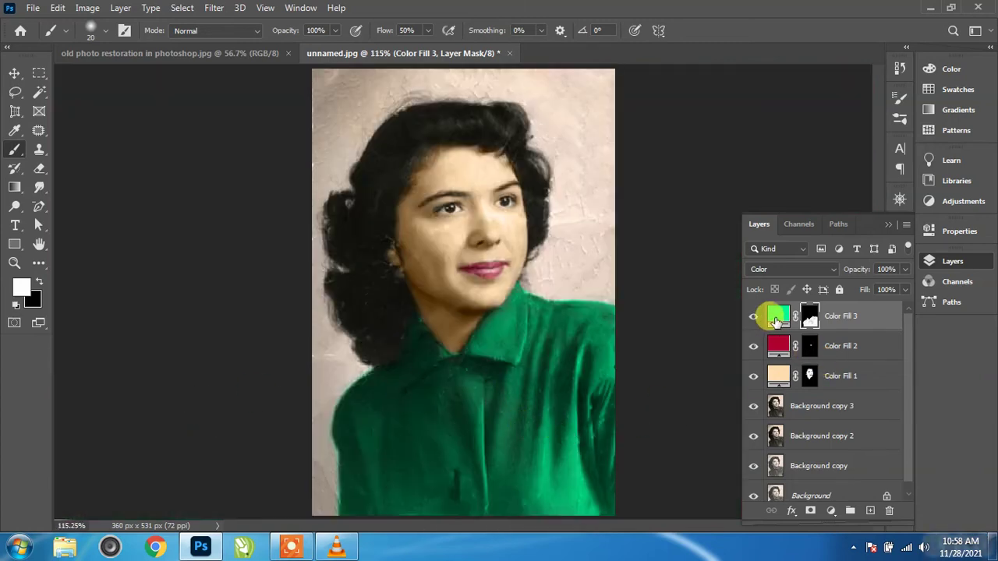
# Step: Recolour Color Fill 3 from bright green to teal #02c5ac
pyautogui.doubleClick(779, 317)
pyautogui.click(790, 318)
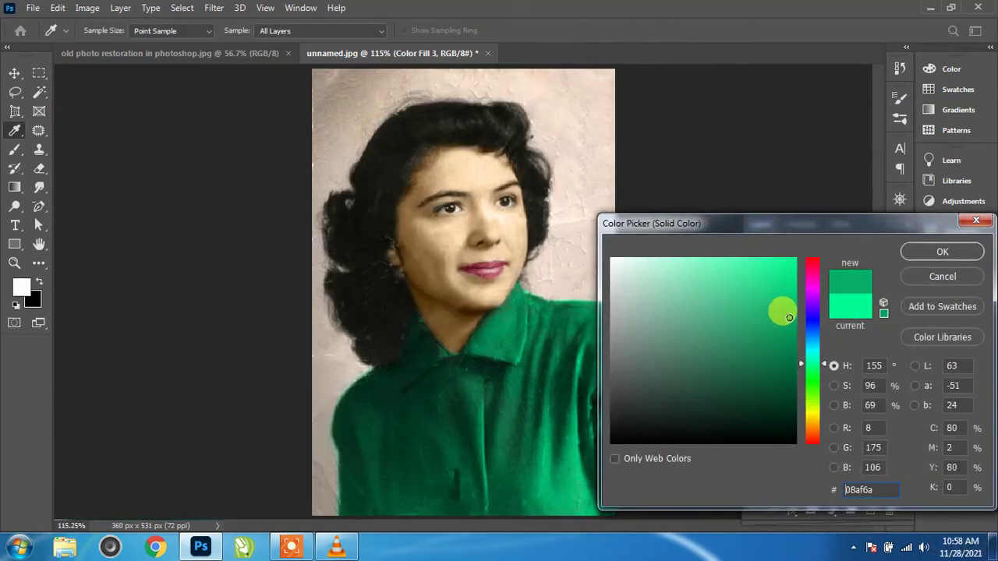
pyautogui.moveTo(789, 317); pyautogui.dragTo(794, 301)
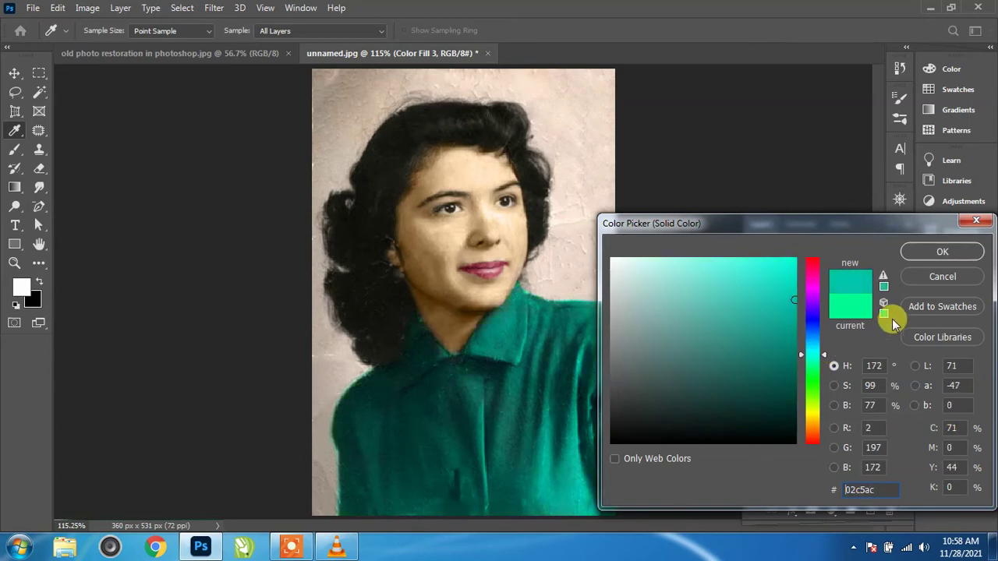
pyautogui.click(940, 252)
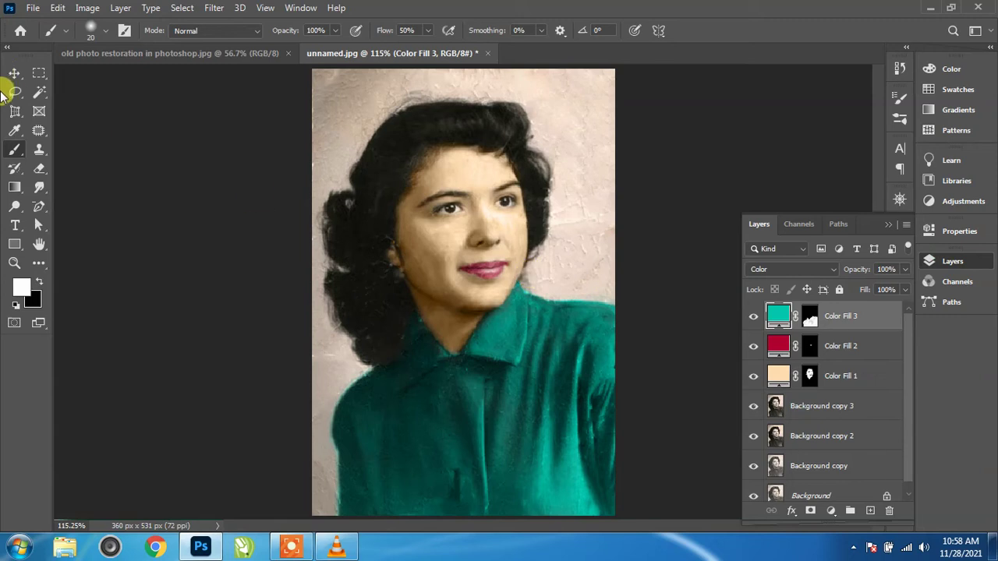
pyautogui.click(16, 75)
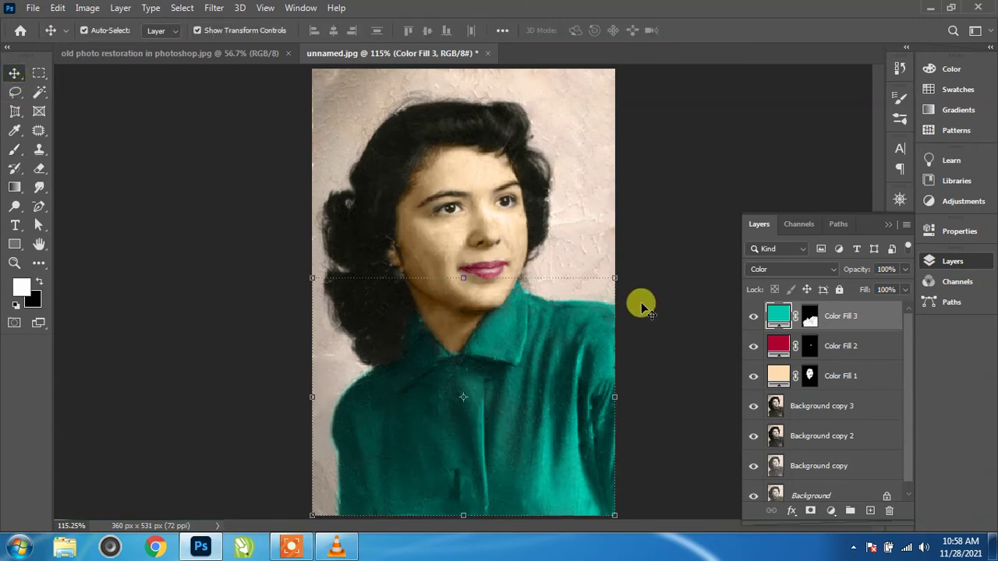
pyautogui.click(665, 237)
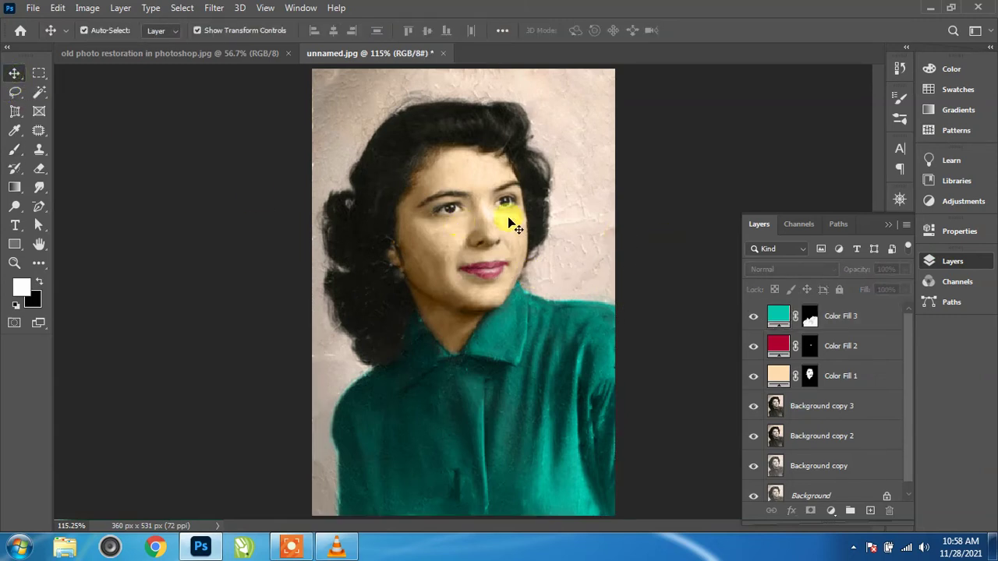
# Step: Add a black Solid Color fill layer, Color Fill 4, with Overlay blend mode
pyautogui.click(852, 317)
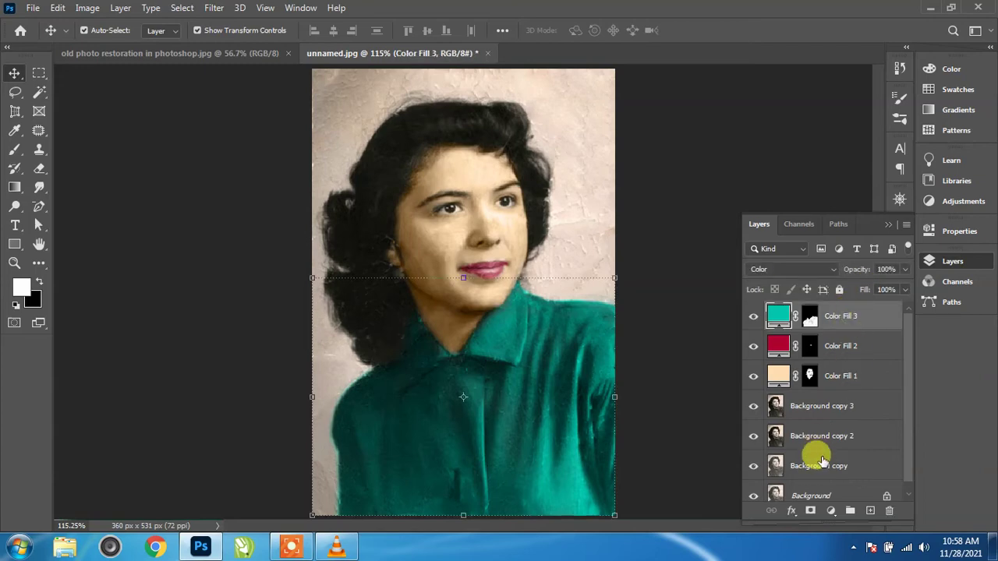
pyautogui.click(831, 511)
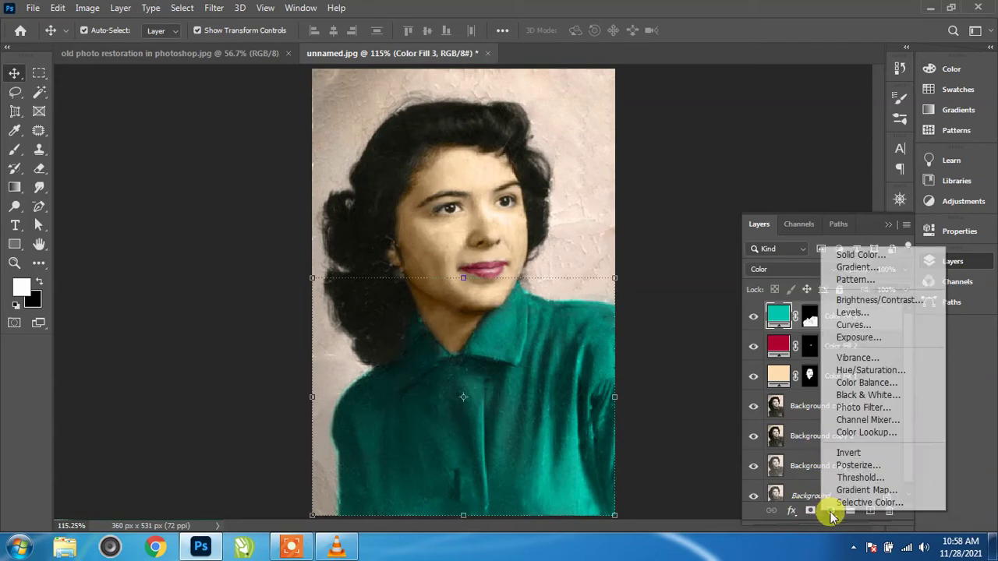
pyautogui.click(881, 255)
pyautogui.moveTo(693, 378); pyautogui.dragTo(687, 443)
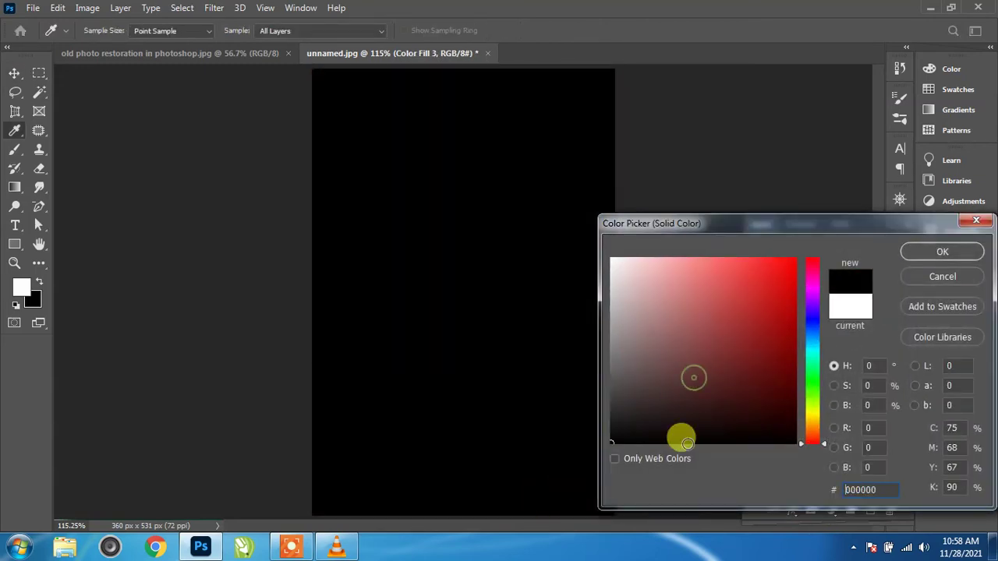
pyautogui.click(939, 252)
pyautogui.click(803, 273)
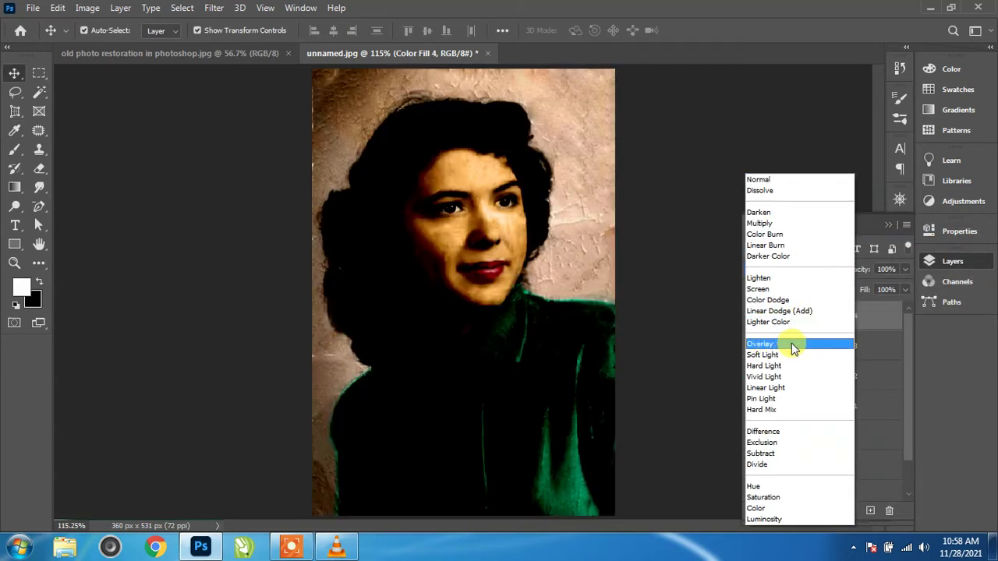
pyautogui.click(794, 349)
# Step: Lower the black overlay fill's opacity to 40%
pyautogui.click(886, 270)
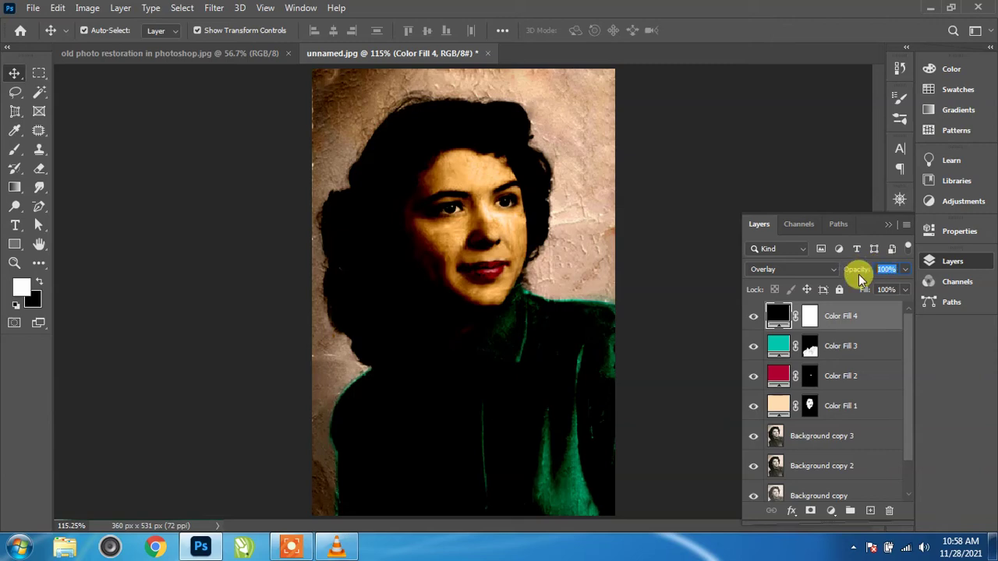
pyautogui.write('20')
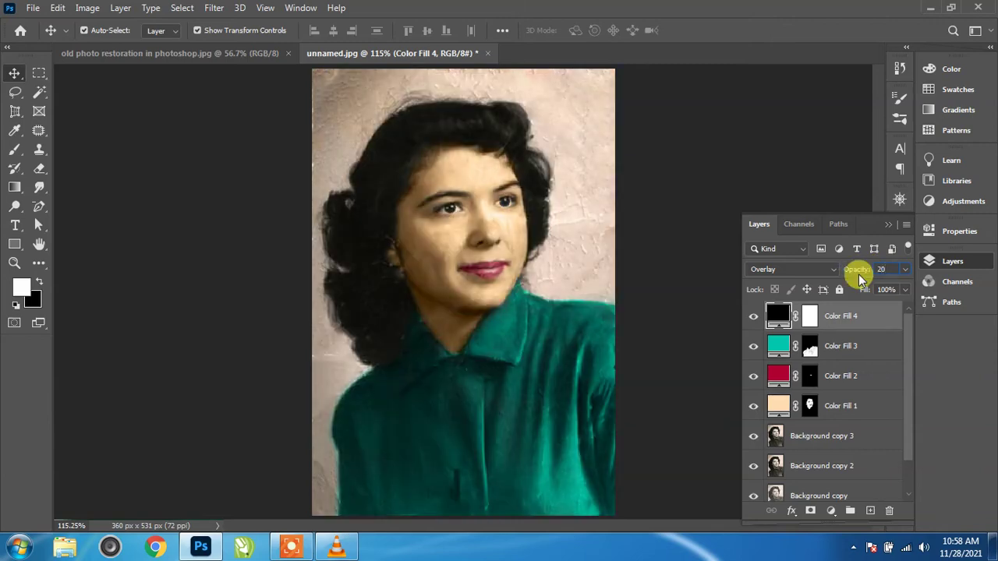
pyautogui.press('BackSpace')
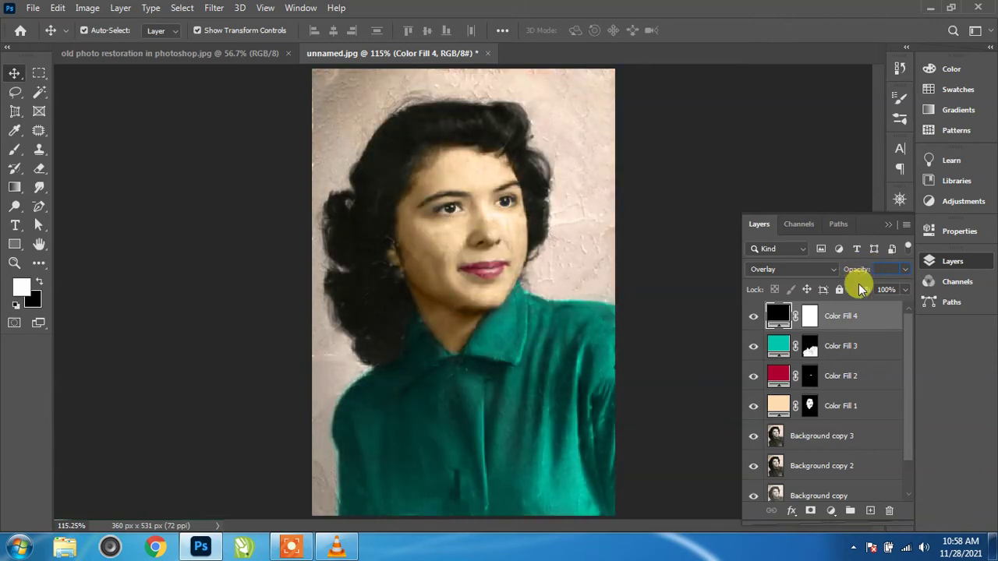
pyautogui.write('50')
pyautogui.press('Return')
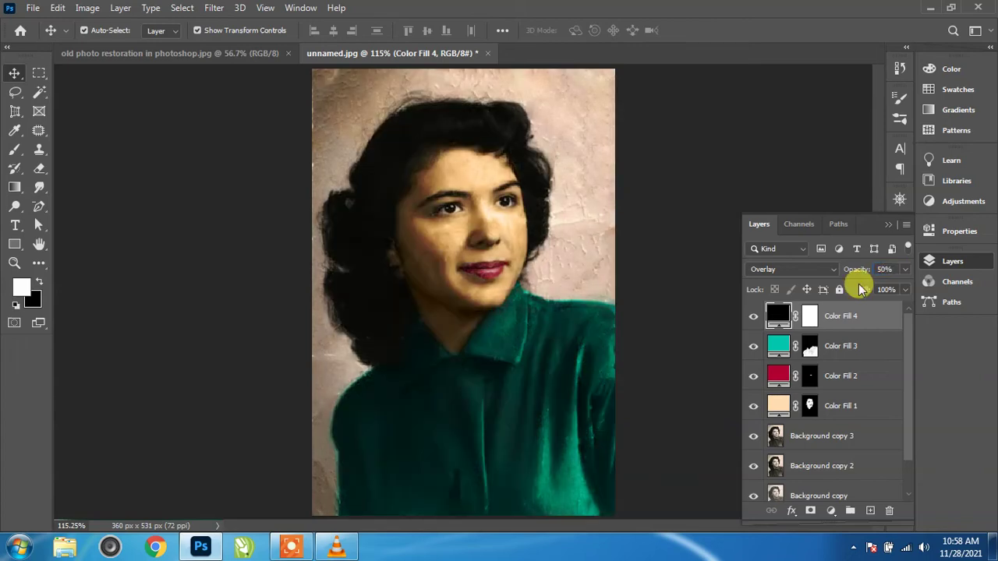
pyautogui.click(885, 269)
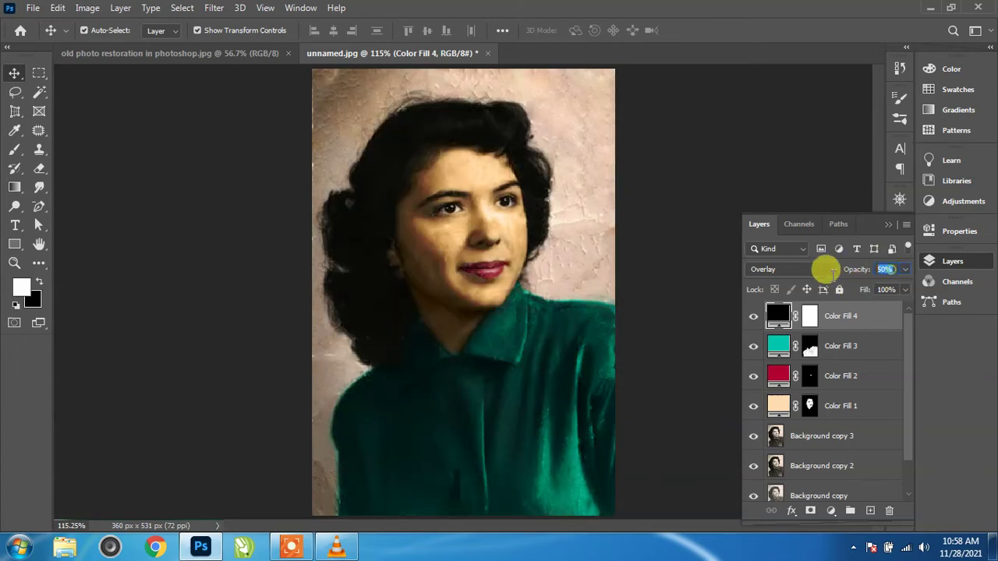
pyautogui.write('40')
pyautogui.press('Return')
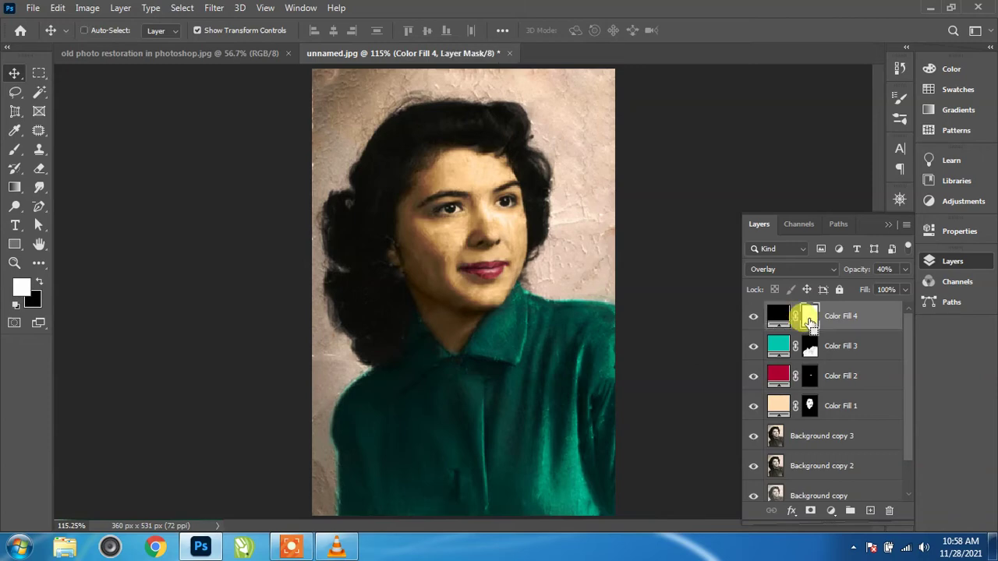
# Step: Invert Color Fill 4's mask to hide the overlay, and pick a smaller Brush
pyautogui.hotkey('ctrl', 'i')
pyautogui.scroll(2, 551, 302)
pyautogui.scroll(2, 512, 242)
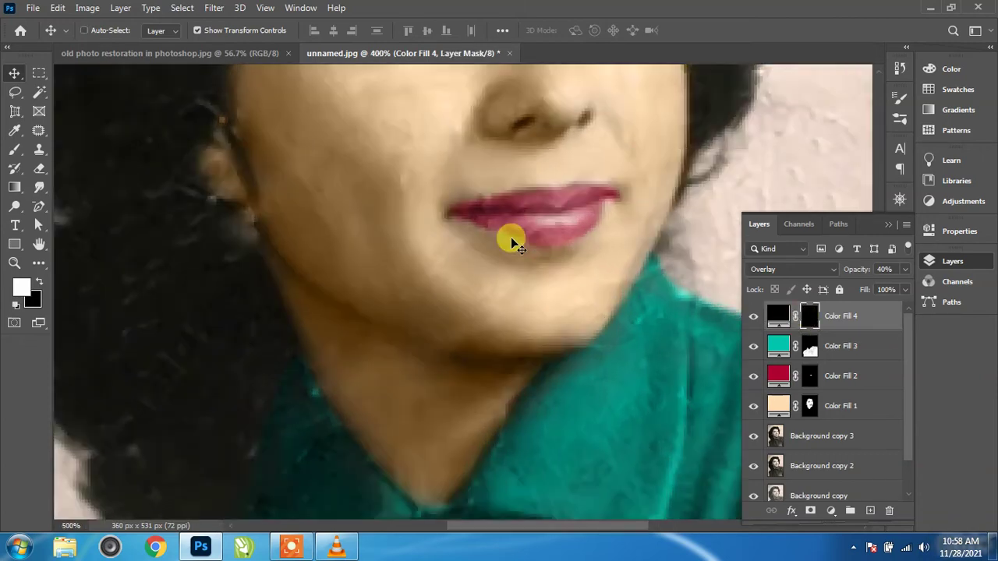
pyautogui.scroll(1, 512, 241)
pyautogui.moveTo(504, 189); pyautogui.dragTo(421, 435)
pyautogui.scroll(3, 421, 396)
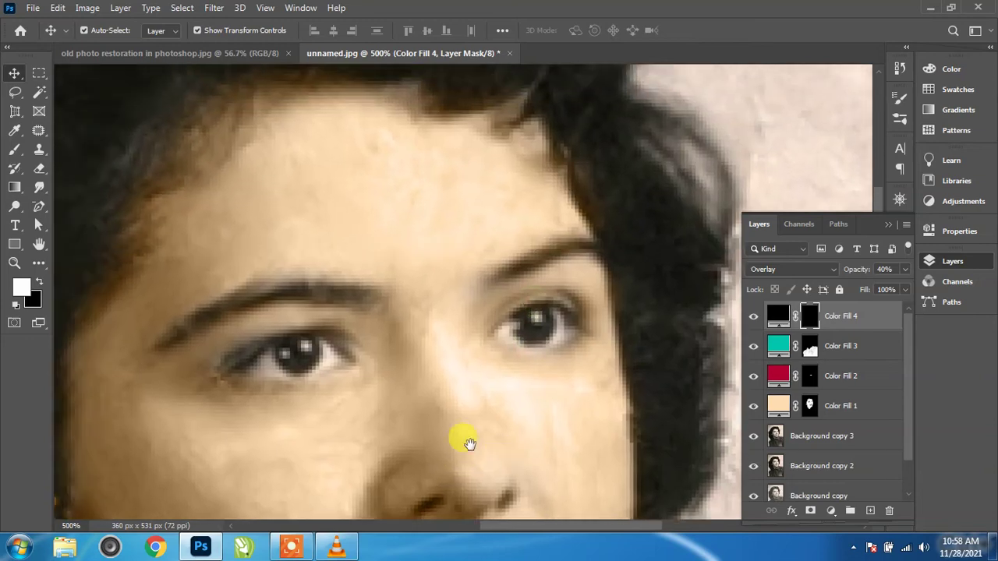
pyautogui.click(14, 150)
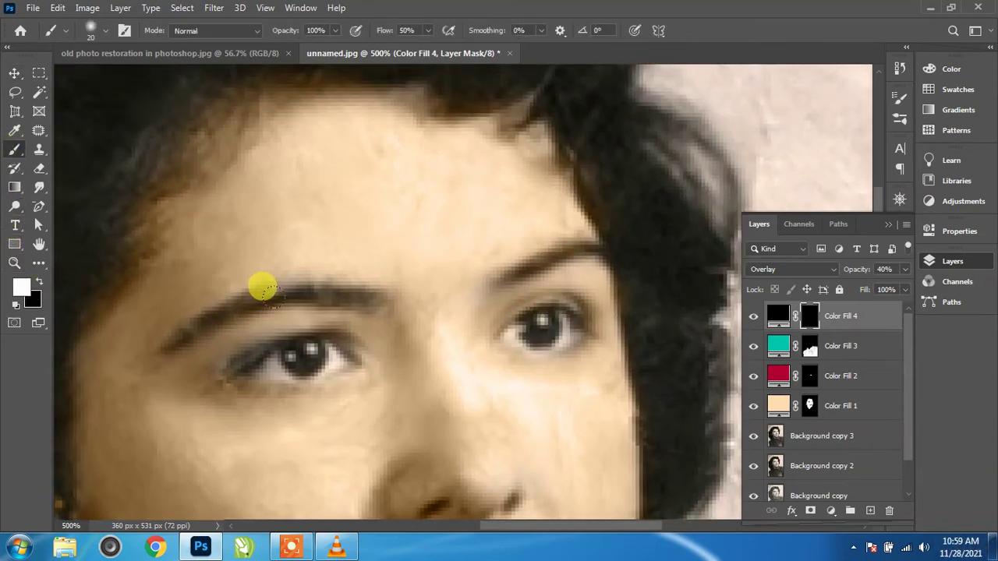
pyautogui.press('[')
# Step: Paint the overlay back over the left eyebrow, both eyes and hair above the forehead
pyautogui.moveTo(343, 298)
pyautogui.mouseDown()
pyautogui.moveTo(296, 288)
pyautogui.moveTo(234, 302)
pyautogui.moveTo(160, 351)
pyautogui.mouseUp()
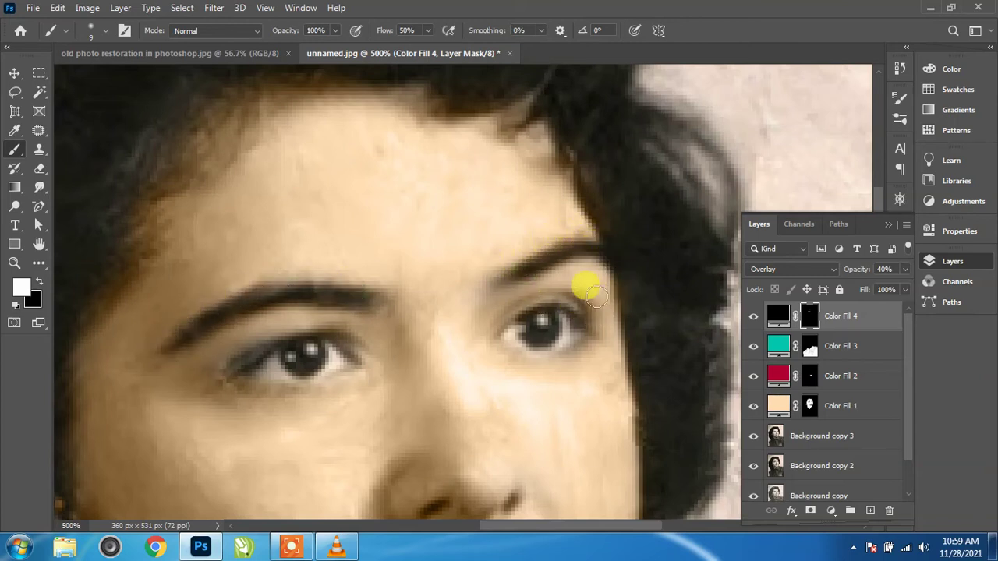
pyautogui.scroll(-3, 573, 257)
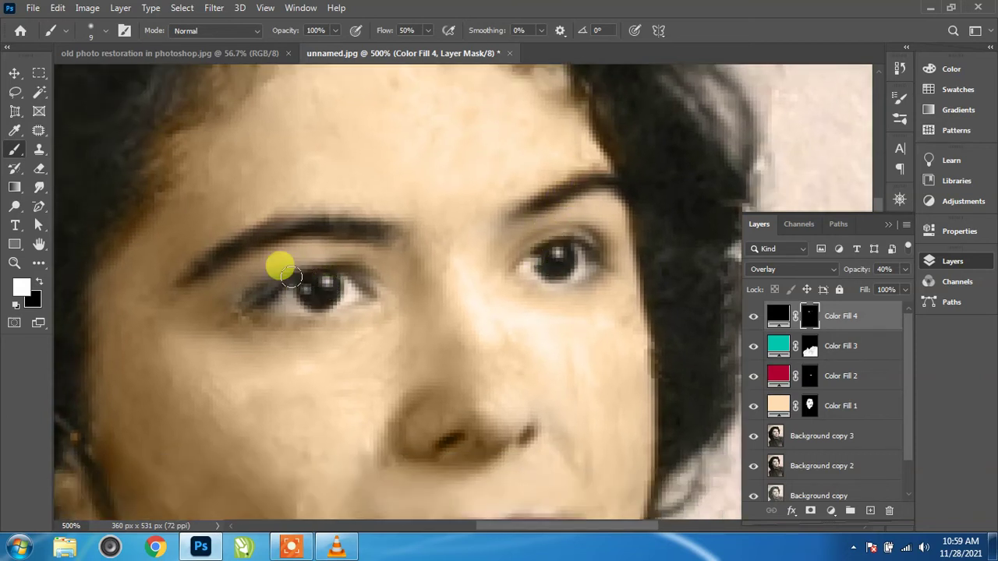
pyautogui.moveTo(290, 276)
pyautogui.mouseDown()
pyautogui.moveTo(245, 283)
pyautogui.moveTo(226, 308)
pyautogui.mouseUp()
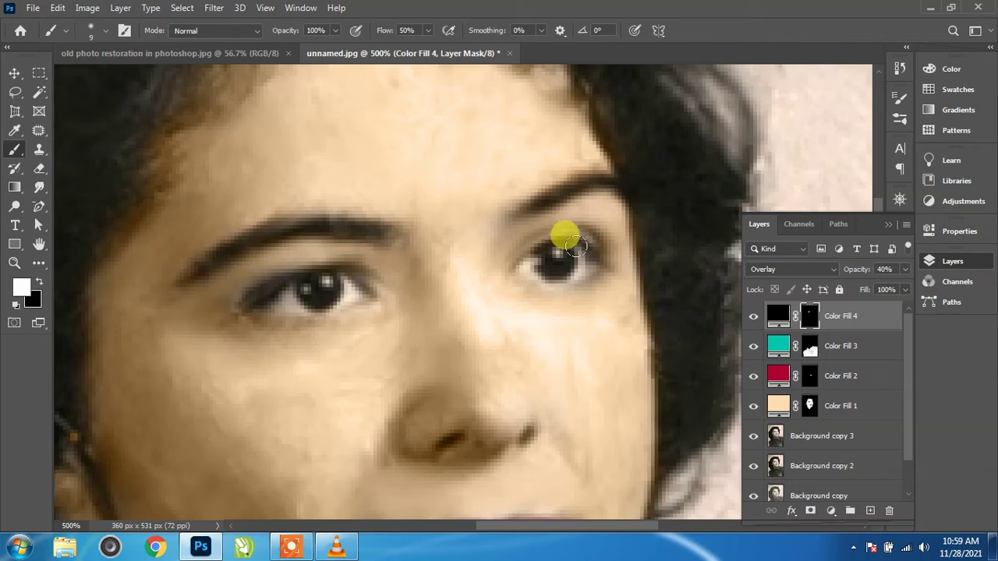
pyautogui.moveTo(575, 244); pyautogui.dragTo(581, 277)
pyautogui.moveTo(511, 250); pyautogui.dragTo(398, 392)
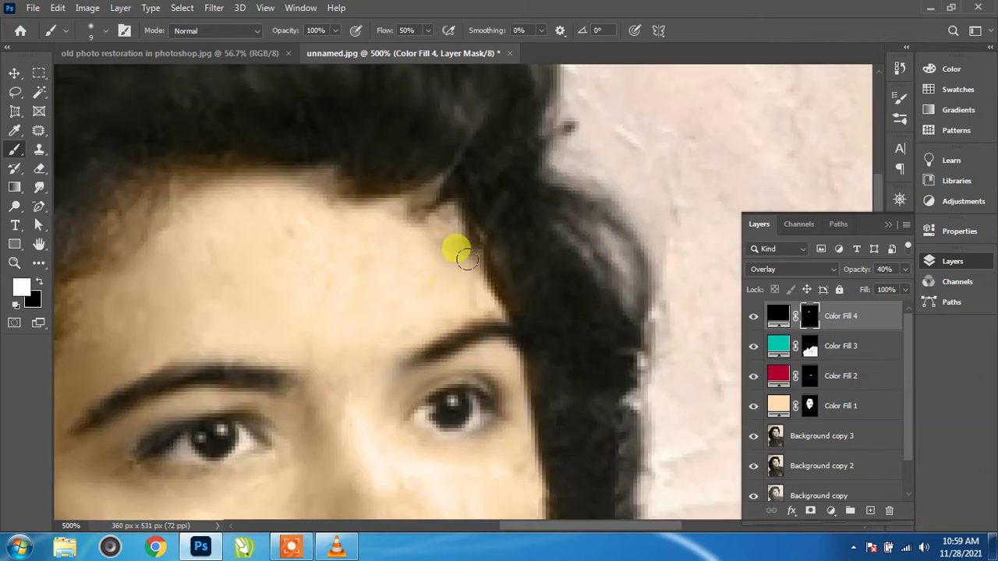
pyautogui.moveTo(504, 281); pyautogui.dragTo(635, 291)
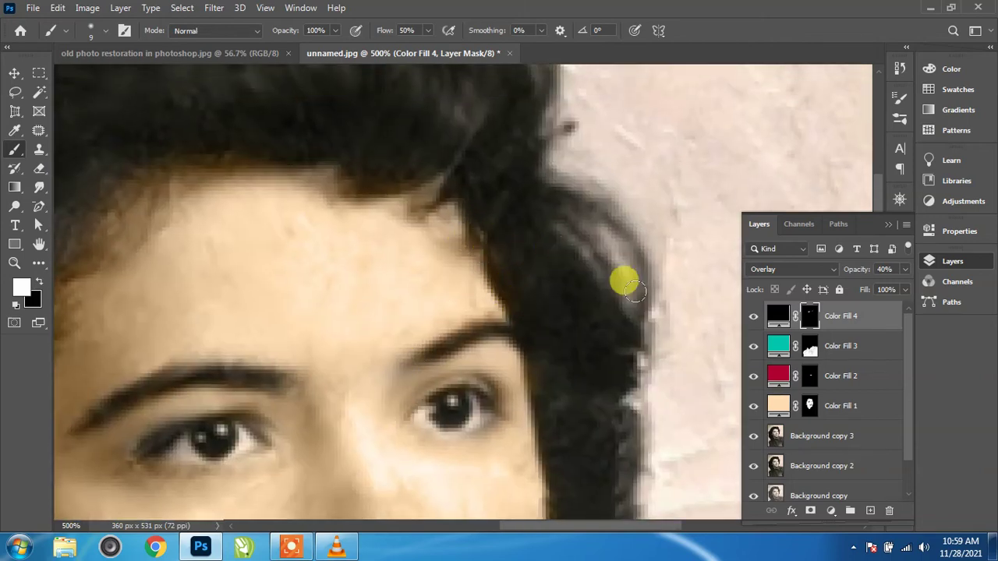
# Step: Paint black on Color Fill 1's mask to clear skin tint from the hairline hair
pyautogui.click(827, 408)
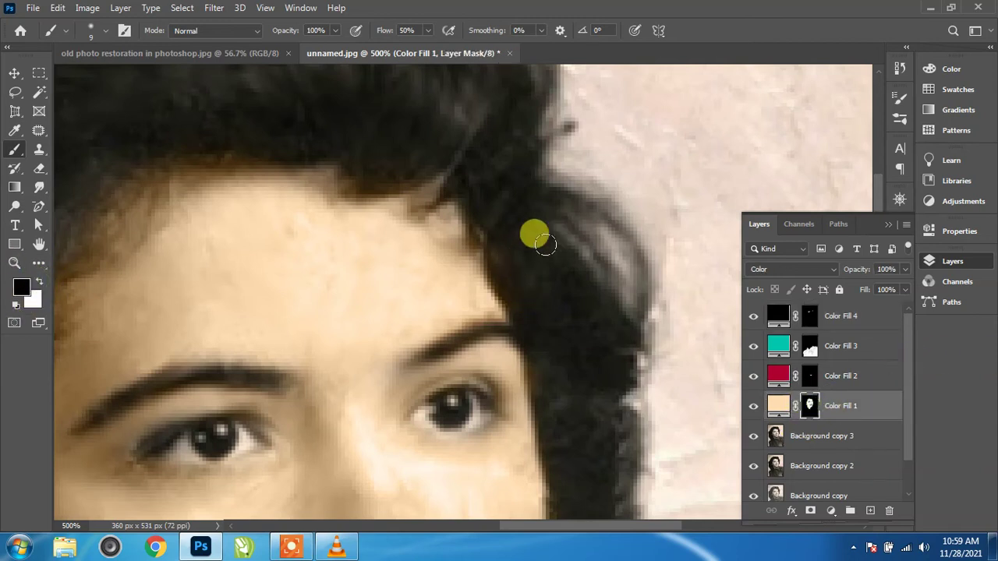
pyautogui.moveTo(545, 244); pyautogui.dragTo(505, 260)
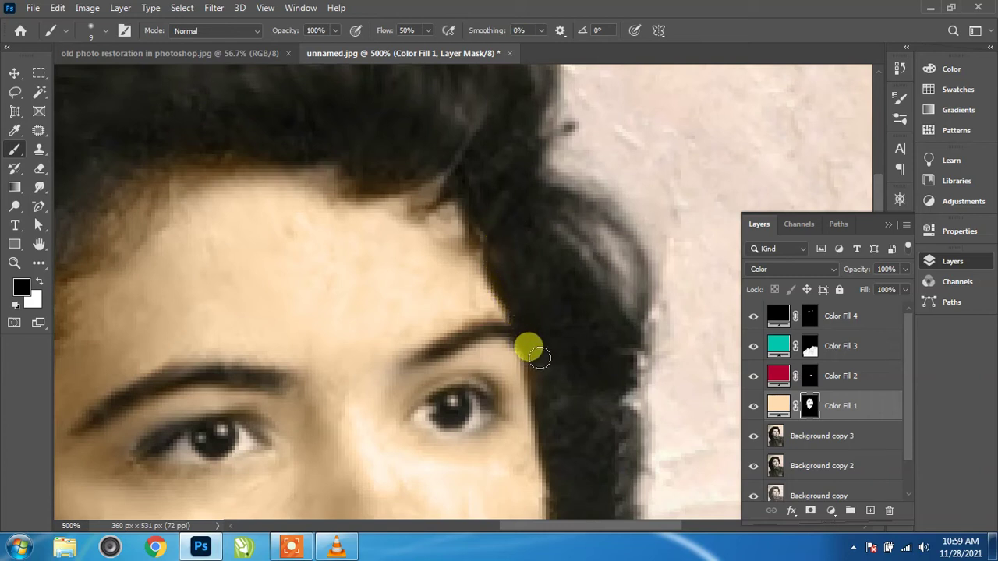
pyautogui.moveTo(539, 357); pyautogui.dragTo(544, 402)
pyautogui.moveTo(453, 179)
pyautogui.mouseDown()
pyautogui.moveTo(519, 308)
pyautogui.moveTo(413, 167)
pyautogui.moveTo(350, 174)
pyautogui.moveTo(364, 146)
pyautogui.moveTo(454, 175)
pyautogui.mouseUp()
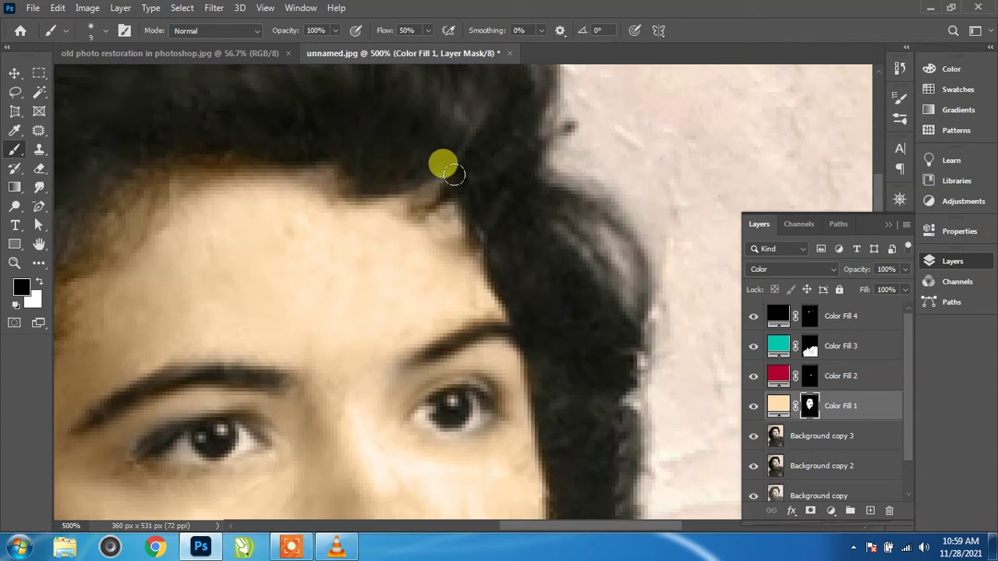
pyautogui.moveTo(434, 207); pyautogui.dragTo(474, 213)
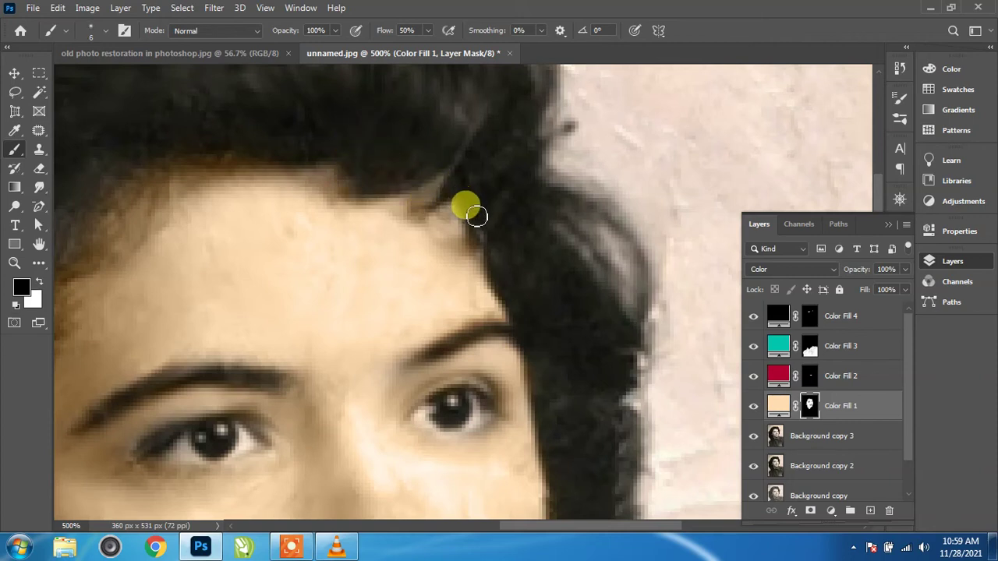
pyautogui.moveTo(303, 134)
pyautogui.mouseDown()
pyautogui.moveTo(487, 240)
pyautogui.moveTo(350, 245)
pyautogui.moveTo(267, 298)
pyautogui.moveTo(238, 302)
pyautogui.moveTo(357, 144)
pyautogui.moveTo(277, 312)
pyautogui.moveTo(319, 119)
pyautogui.moveTo(296, 206)
pyautogui.moveTo(296, 289)
pyautogui.moveTo(299, 173)
pyautogui.mouseUp()
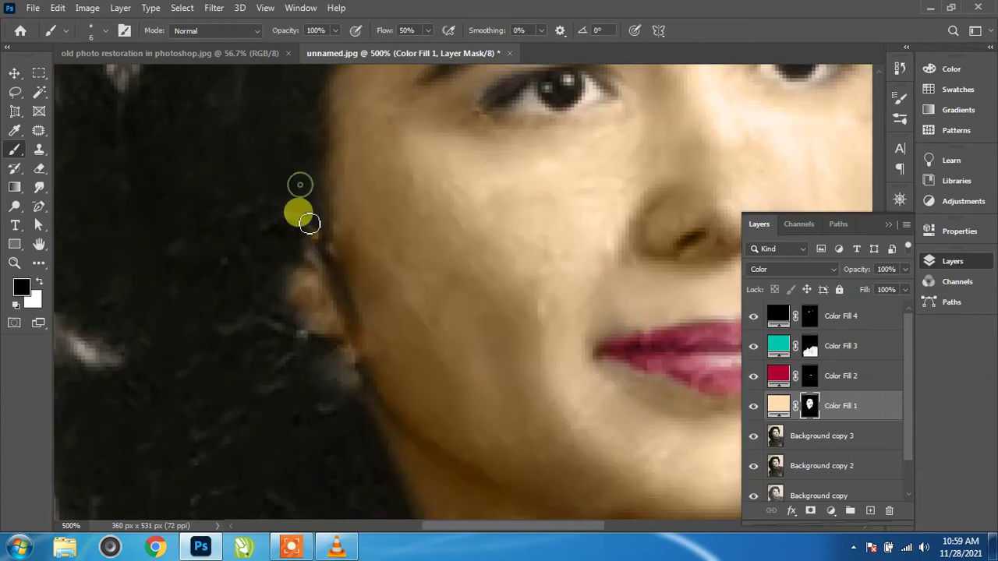
# Step: Make Color Fill 4's layer mask the painting target again
pyautogui.moveTo(320, 404); pyautogui.dragTo(292, 216)
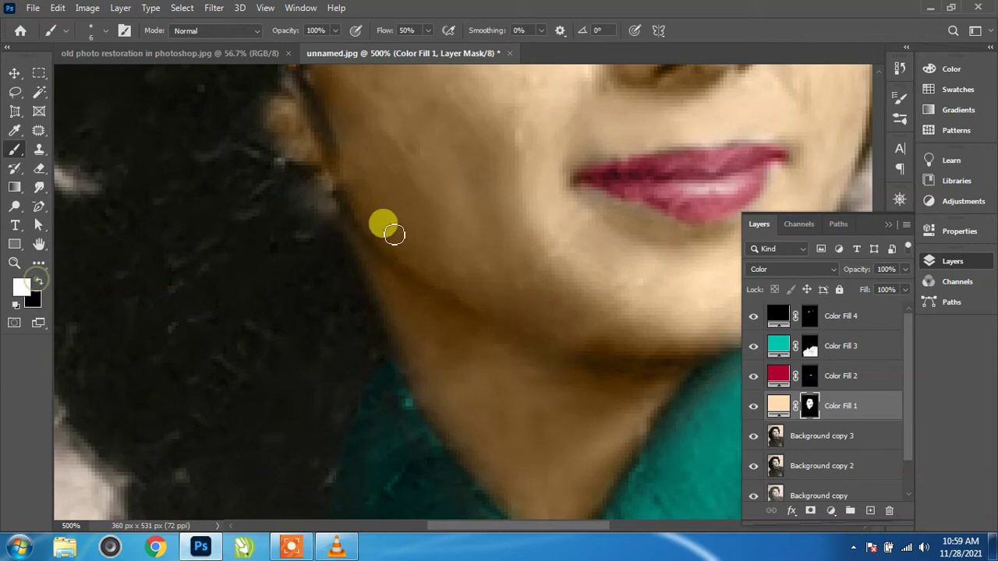
pyautogui.click(852, 324)
pyautogui.click(812, 318)
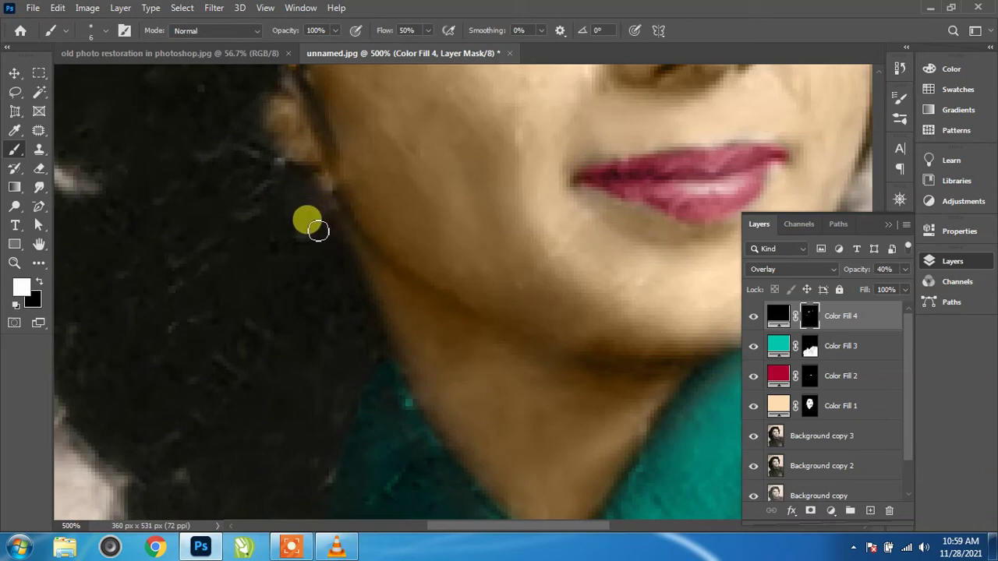
# Step: Frame the top of the hair and enlarge the brush slightly
pyautogui.scroll(1, 211, 439)
pyautogui.scroll(5, 312, 397)
pyautogui.scroll(4, 364, 367)
pyautogui.scroll(3, 359, 314)
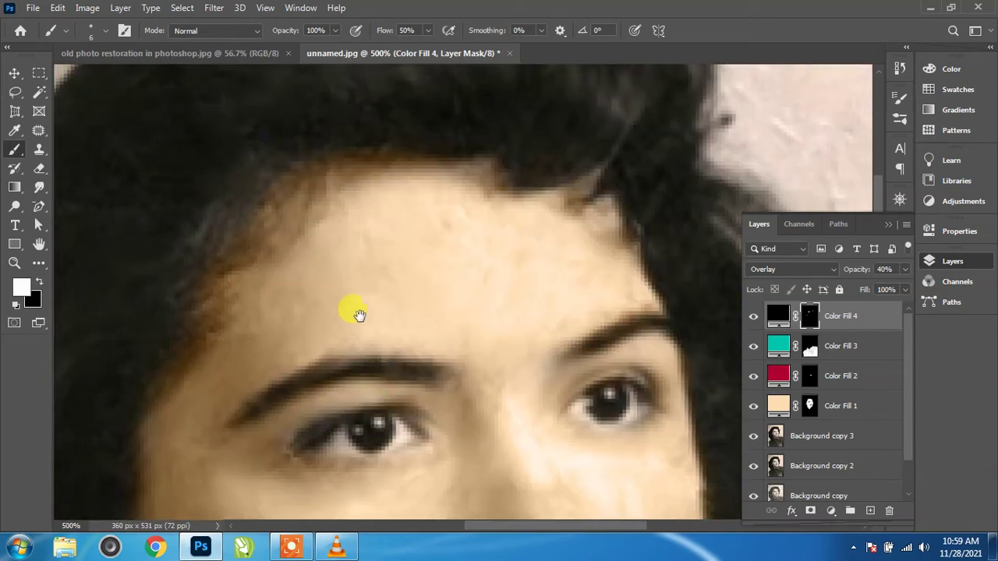
pyautogui.moveTo(359, 314); pyautogui.dragTo(368, 450)
pyautogui.hotkey('ctrl', '-')
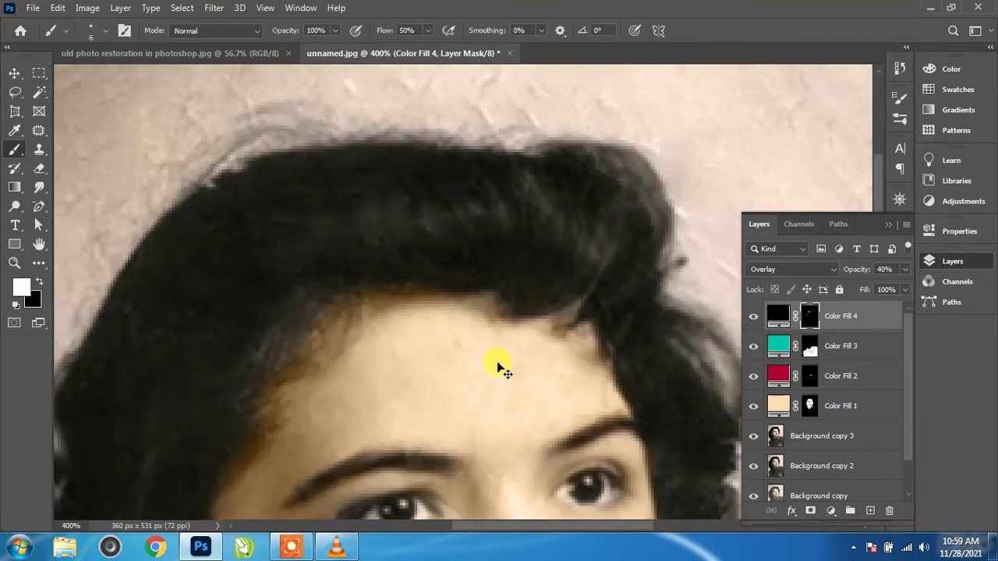
pyautogui.press(']')
pyautogui.press(']')
pyautogui.press(']')
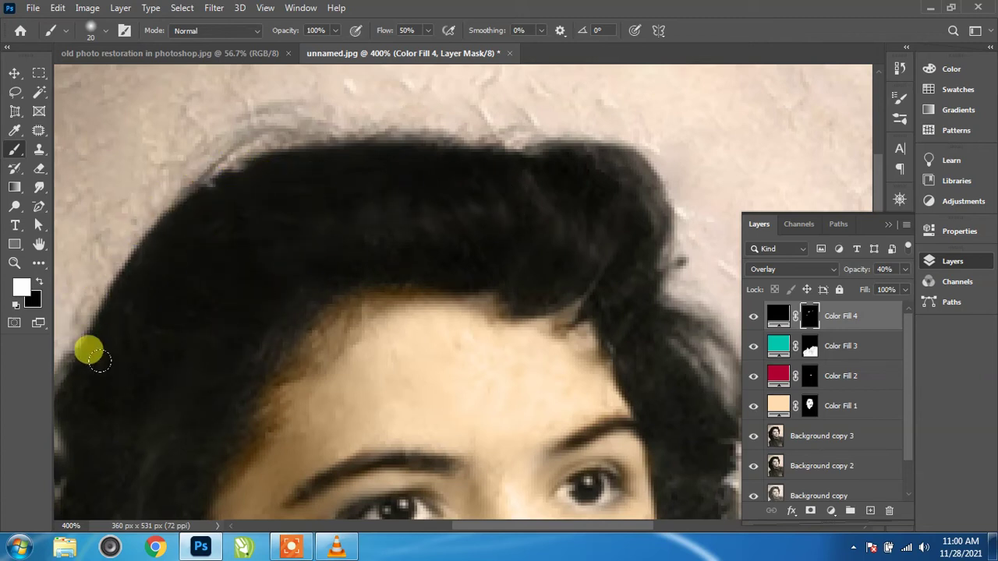
# Step: Paint the dark overlay over the left-side hair down toward the shoulder
pyautogui.moveTo(214, 341); pyautogui.dragTo(346, 179)
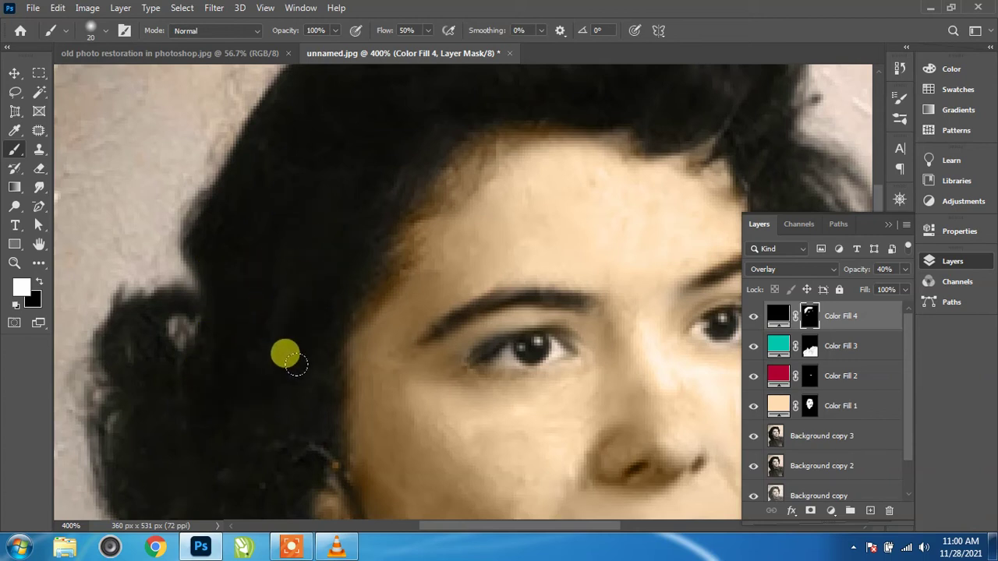
pyautogui.scroll(-3, 285, 428)
pyautogui.hscroll(-2, 319, 279)
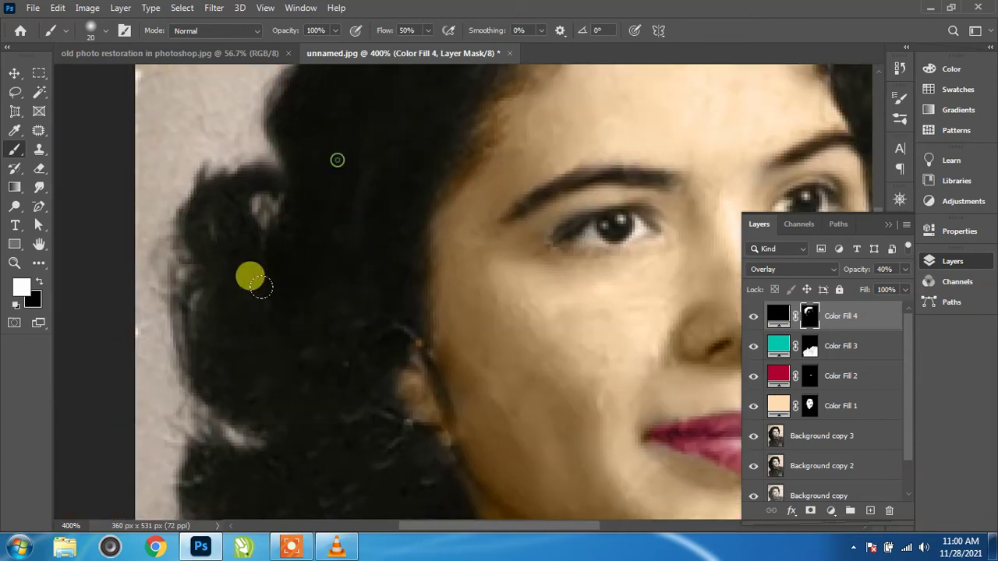
pyautogui.moveTo(249, 277)
pyautogui.mouseDown()
pyautogui.moveTo(166, 274)
pyautogui.moveTo(289, 370)
pyautogui.moveTo(370, 296)
pyautogui.moveTo(365, 274)
pyautogui.moveTo(340, 405)
pyautogui.mouseUp()
pyautogui.scroll(-5, 341, 406)
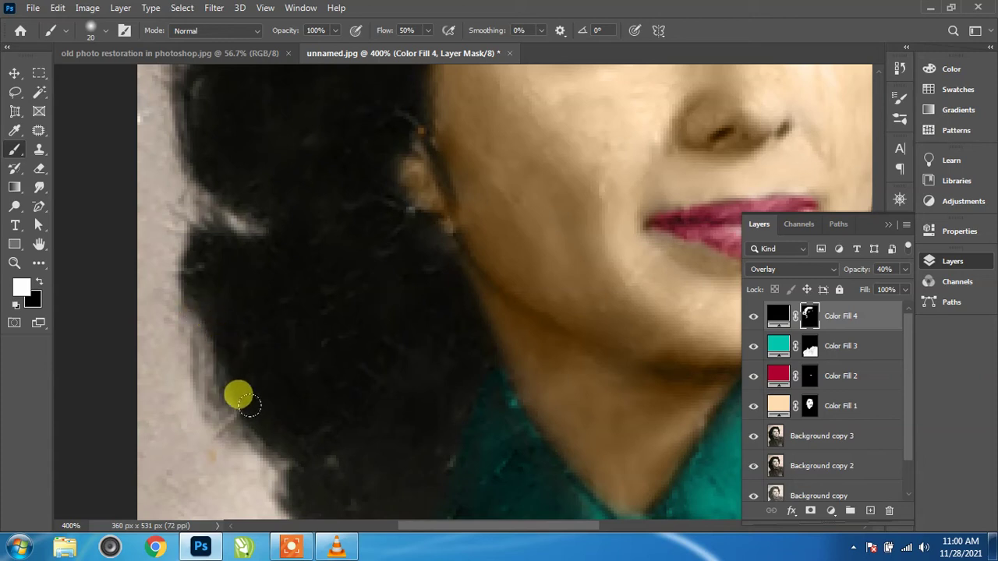
pyautogui.moveTo(289, 345); pyautogui.dragTo(269, 201)
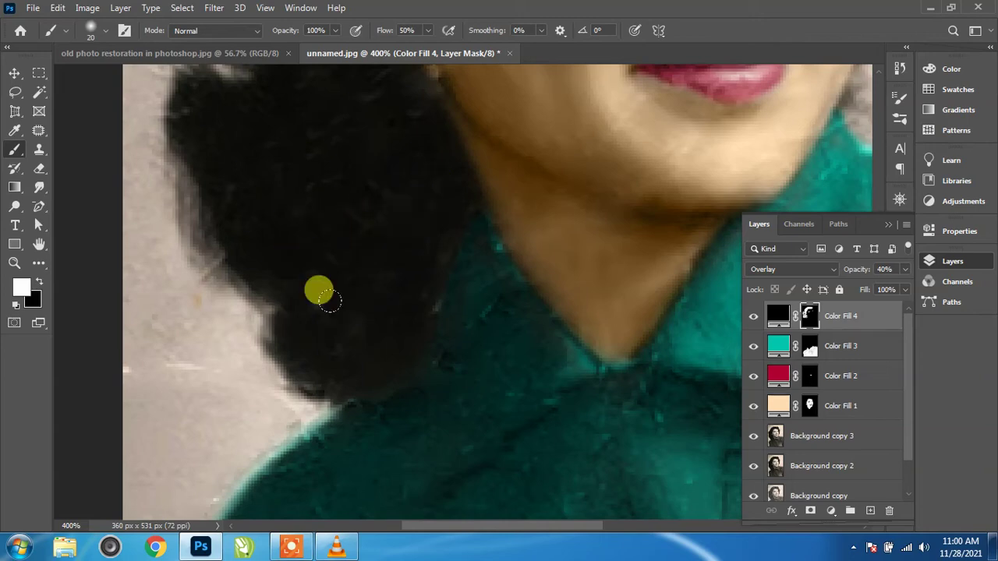
# Step: Paint white on Color Fill 4's mask along the hair edges beside the face and cheek
pyautogui.scroll(3, 407, 203)
pyautogui.scroll(3, 486, 208)
pyautogui.scroll(3, 257, 383)
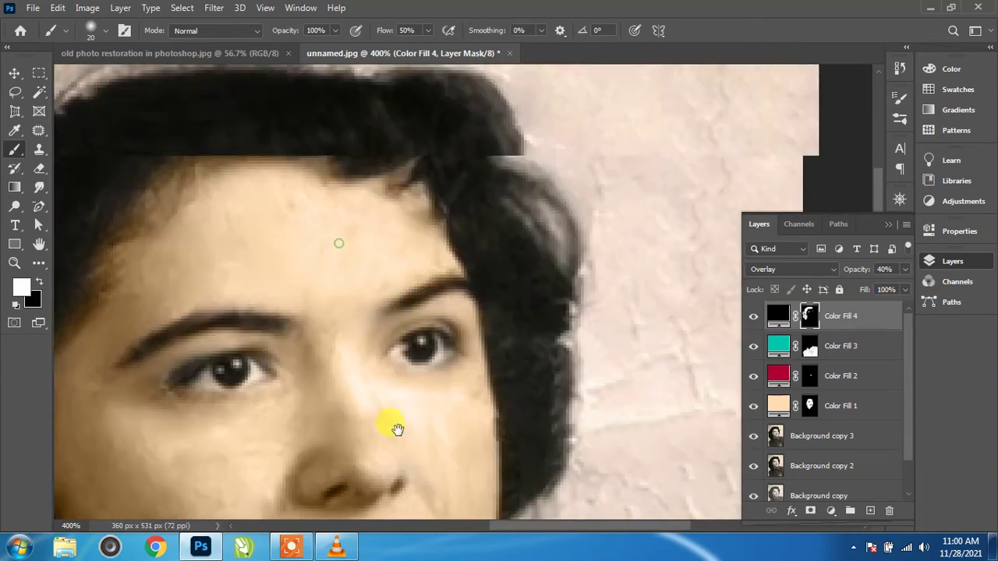
pyautogui.scroll(1, 390, 424)
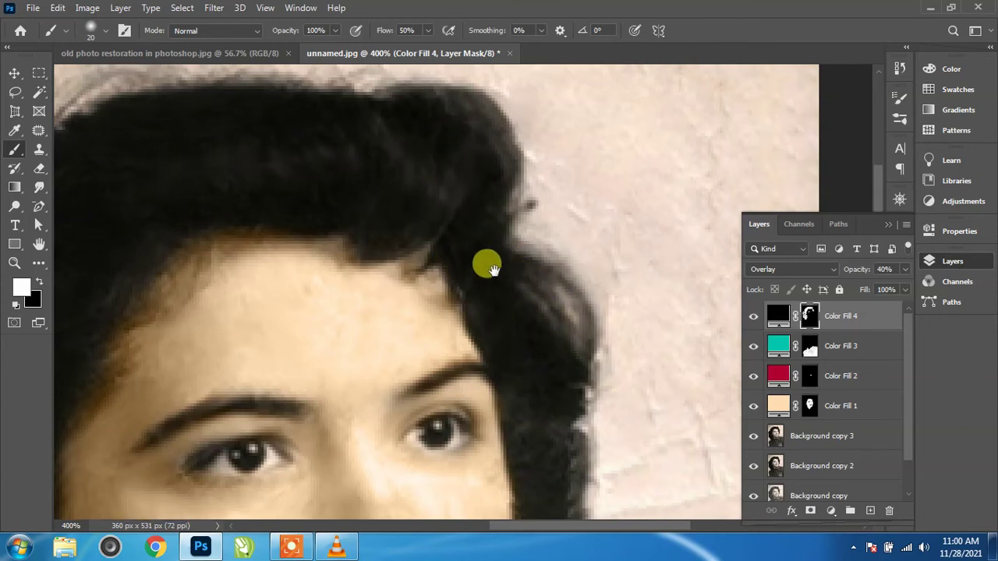
pyautogui.moveTo(486, 263); pyautogui.dragTo(469, 118)
pyautogui.moveTo(532, 293)
pyautogui.mouseDown()
pyautogui.moveTo(503, 417)
pyautogui.moveTo(555, 243)
pyautogui.moveTo(519, 421)
pyautogui.mouseUp()
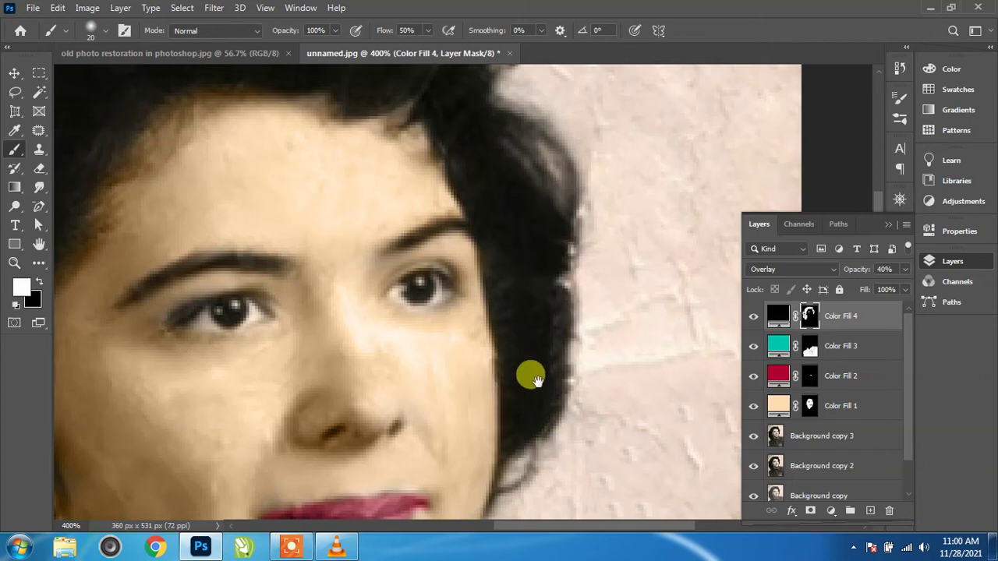
pyautogui.moveTo(535, 379); pyautogui.dragTo(597, 185)
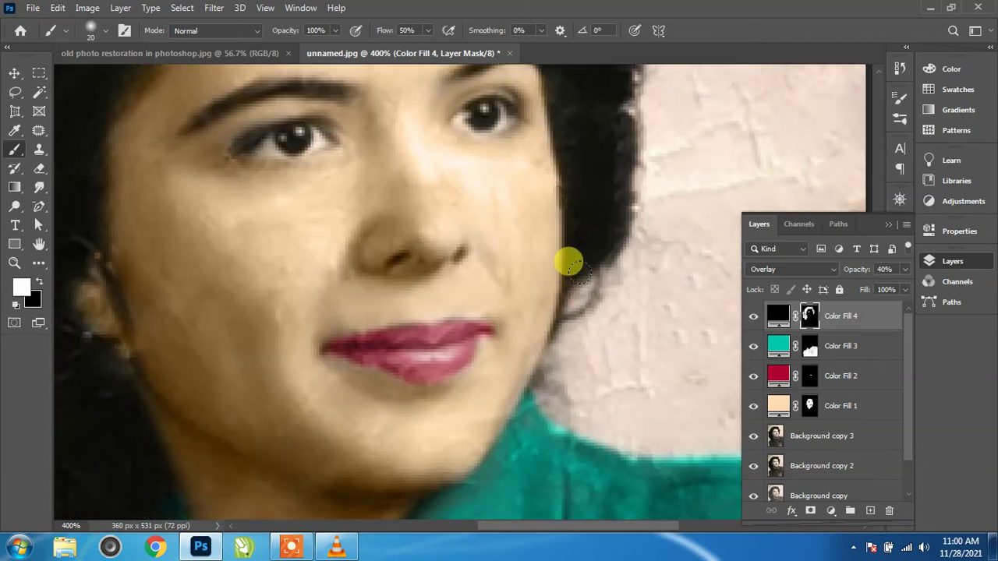
pyautogui.moveTo(597, 266)
pyautogui.mouseDown()
pyautogui.moveTo(595, 287)
pyautogui.moveTo(567, 316)
pyautogui.moveTo(618, 216)
pyautogui.moveTo(603, 262)
pyautogui.moveTo(616, 111)
pyautogui.moveTo(548, 286)
pyautogui.moveTo(577, 282)
pyautogui.moveTo(597, 250)
pyautogui.moveTo(613, 260)
pyautogui.moveTo(591, 132)
pyautogui.moveTo(645, 208)
pyautogui.moveTo(608, 148)
pyautogui.moveTo(528, 178)
pyautogui.moveTo(564, 232)
pyautogui.moveTo(535, 278)
pyautogui.moveTo(552, 238)
pyautogui.moveTo(508, 270)
pyautogui.moveTo(450, 205)
pyautogui.moveTo(621, 158)
pyautogui.moveTo(663, 228)
pyautogui.moveTo(573, 127)
pyautogui.moveTo(492, 151)
pyautogui.moveTo(555, 271)
pyautogui.moveTo(457, 139)
pyautogui.mouseUp()
# Step: Select Color Fill 1's skin layer mask for editing
pyautogui.scroll(5, 548, 285)
pyautogui.scroll(5, 528, 179)
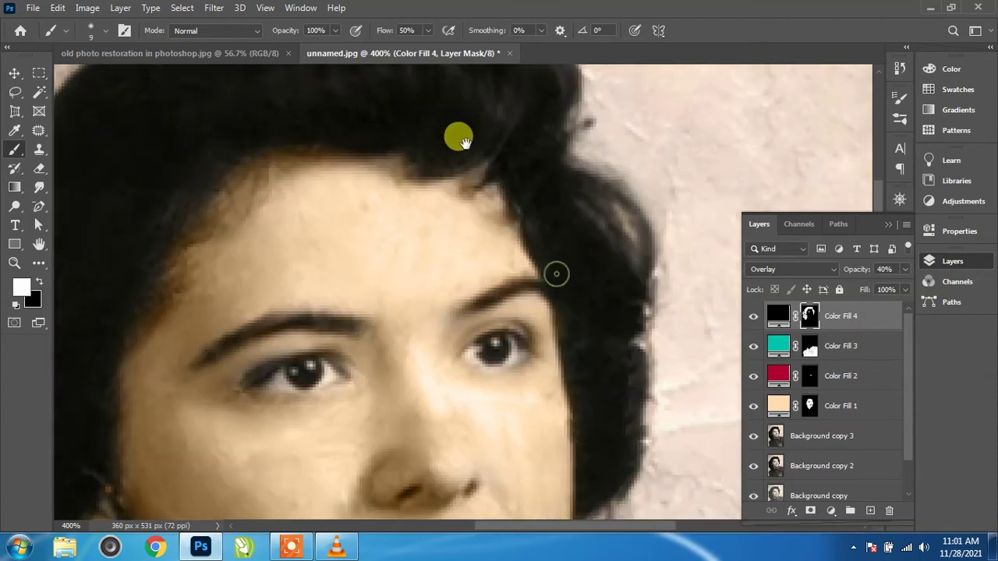
pyautogui.click(815, 416)
pyautogui.click(833, 413)
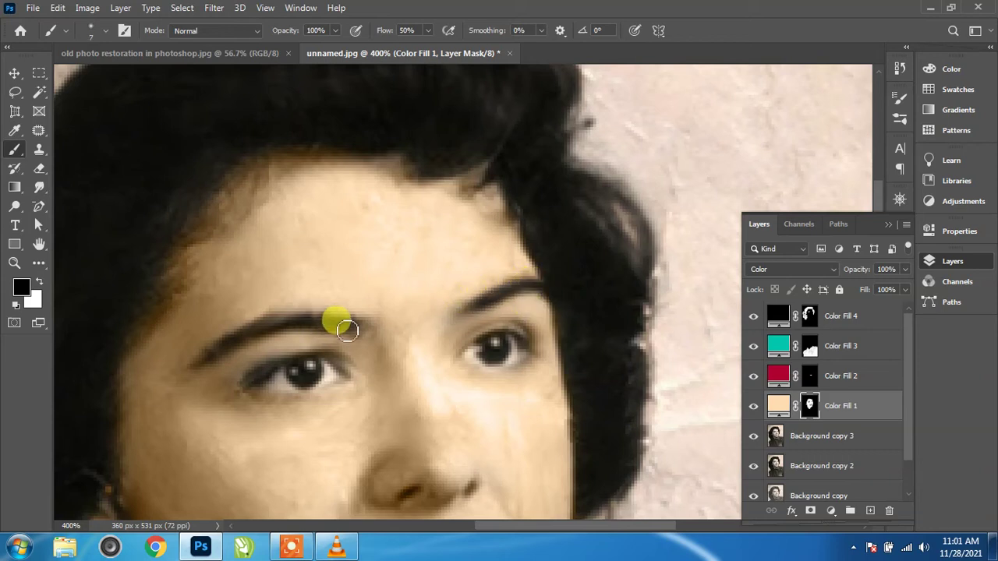
# Step: Paint black on Color Fill 1's mask over the eyebrow and the jaw-side hair edge
pyautogui.moveTo(347, 330); pyautogui.dragTo(303, 326)
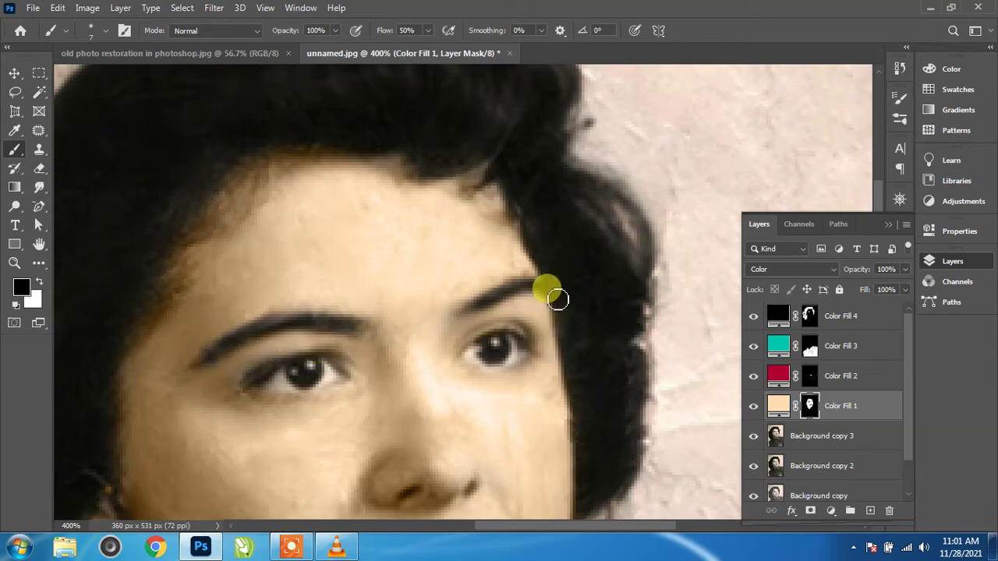
pyautogui.moveTo(546, 341); pyautogui.dragTo(539, 152)
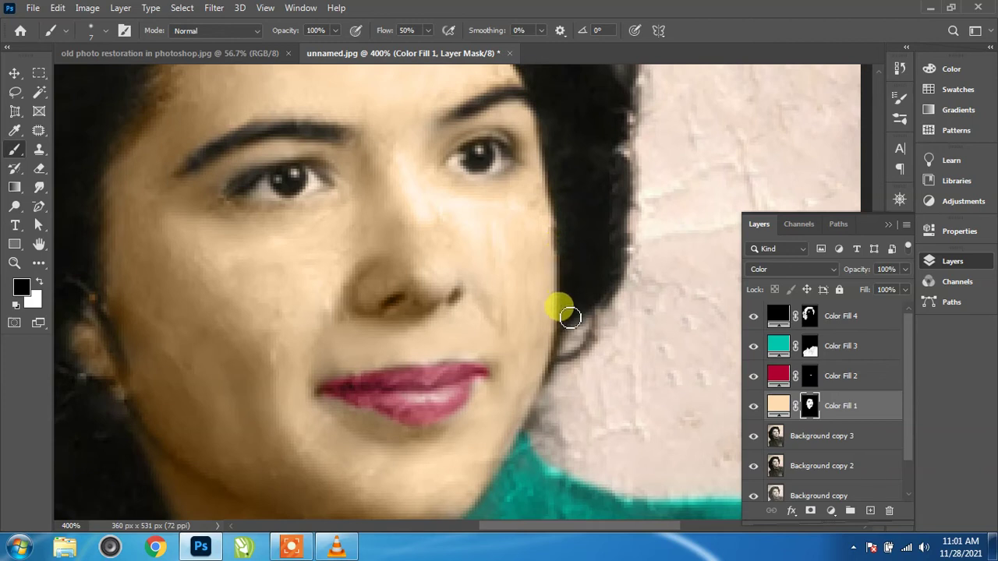
pyautogui.moveTo(569, 341); pyautogui.dragTo(561, 372)
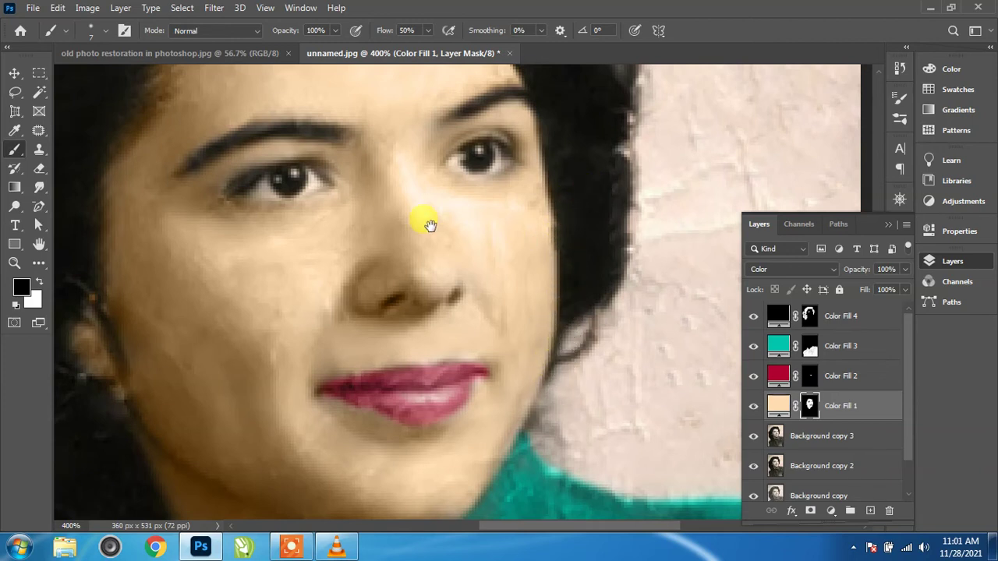
# Step: Frame the eyes and hair, switch to white, and select Color Fill 4
pyautogui.moveTo(419, 218); pyautogui.dragTo(583, 145)
pyautogui.moveTo(455, 313); pyautogui.dragTo(405, 456)
pyautogui.moveTo(484, 241); pyautogui.dragTo(427, 366)
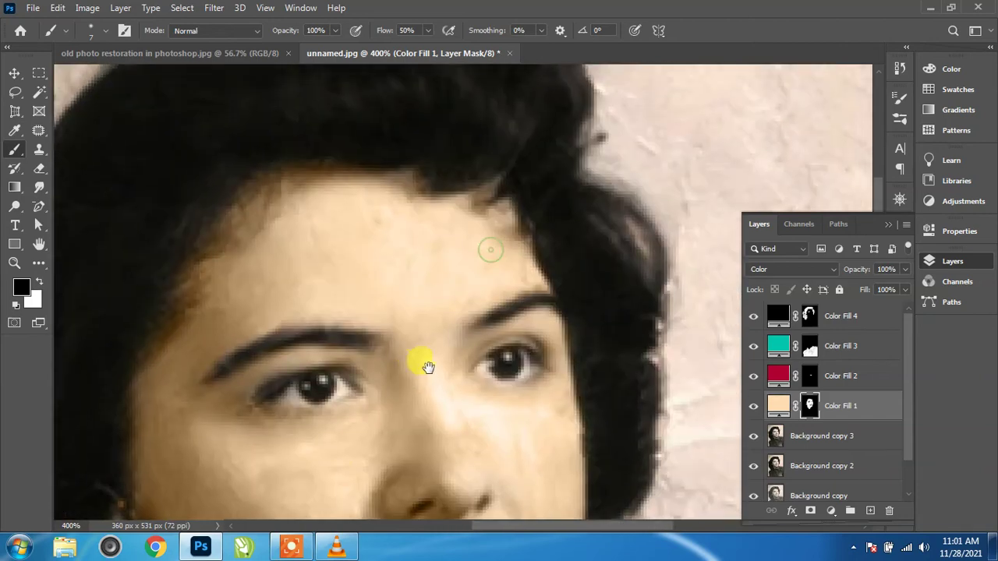
pyautogui.press('x')
pyautogui.click(838, 315)
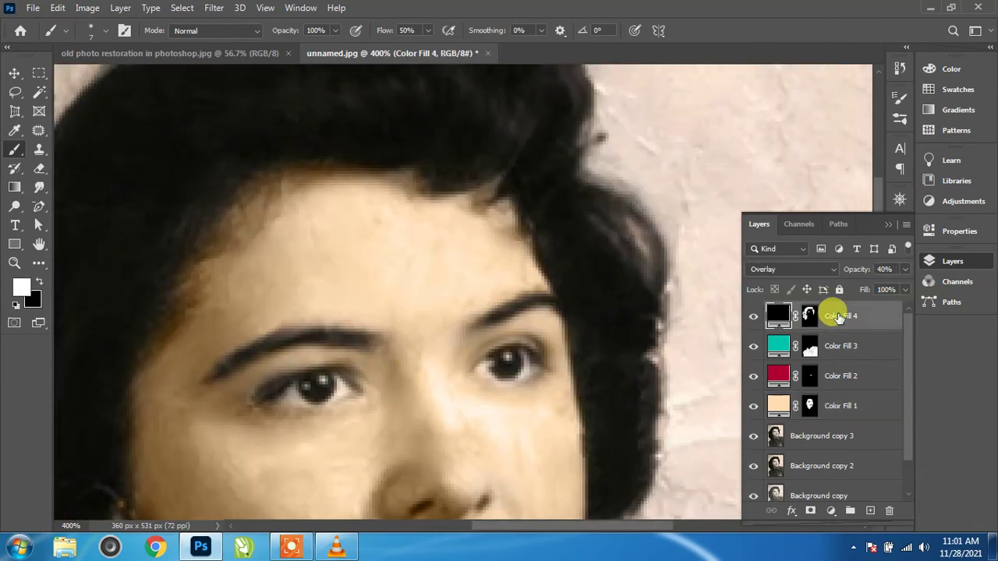
# Step: Set Color Fill 4's colour to dark reddish-brown #952807 in the Color Picker
pyautogui.hotkey('ctrl', '0')
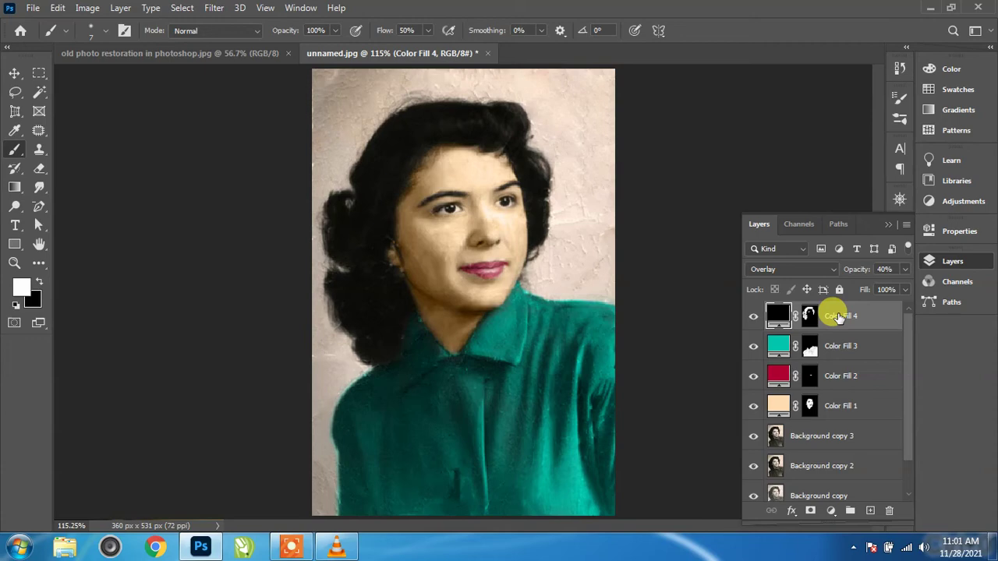
pyautogui.doubleClick(772, 314)
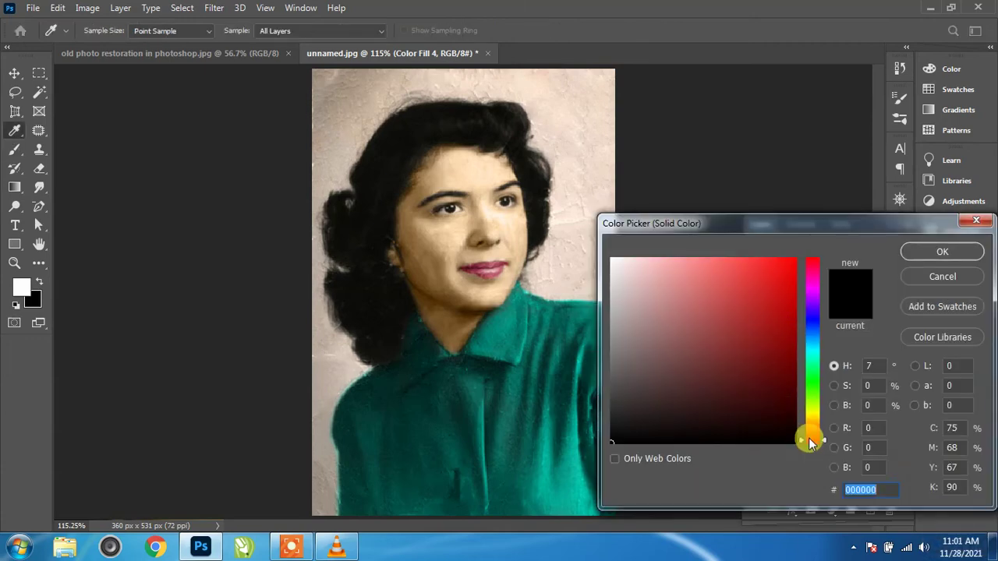
pyautogui.moveTo(812, 443); pyautogui.dragTo(808, 436)
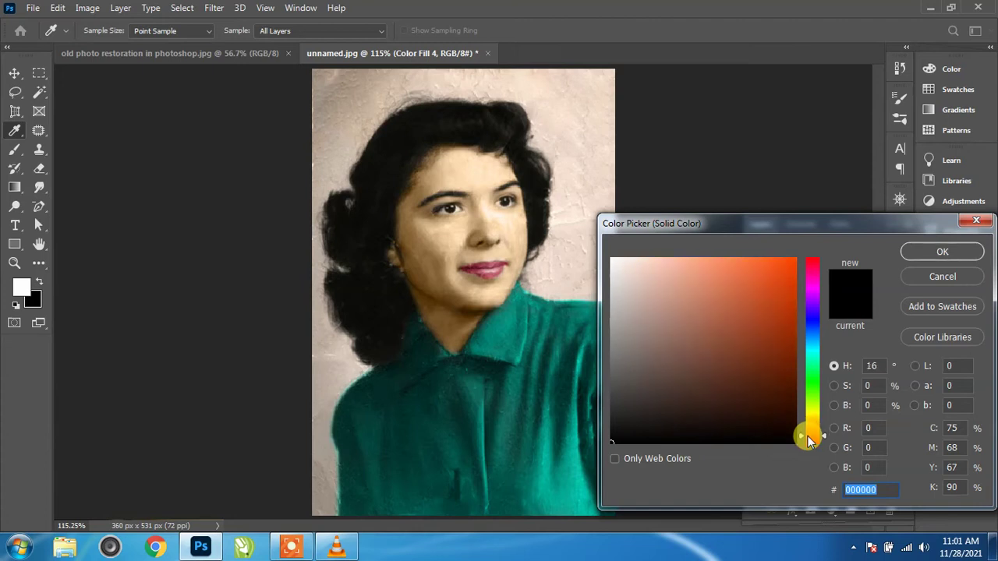
pyautogui.moveTo(674, 289); pyautogui.dragTo(690, 252)
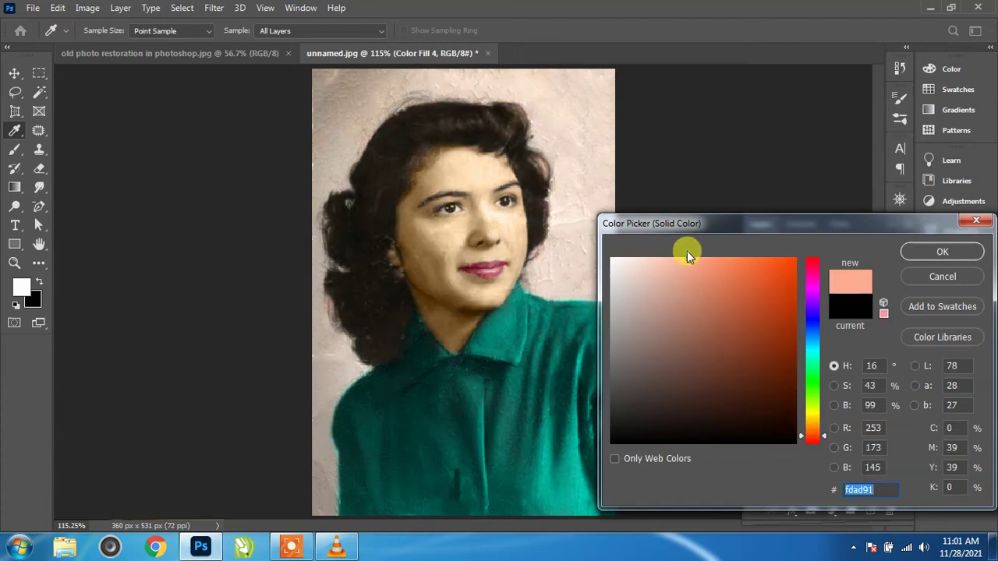
pyautogui.moveTo(758, 344)
pyautogui.mouseDown()
pyautogui.moveTo(779, 344)
pyautogui.moveTo(789, 327)
pyautogui.mouseUp()
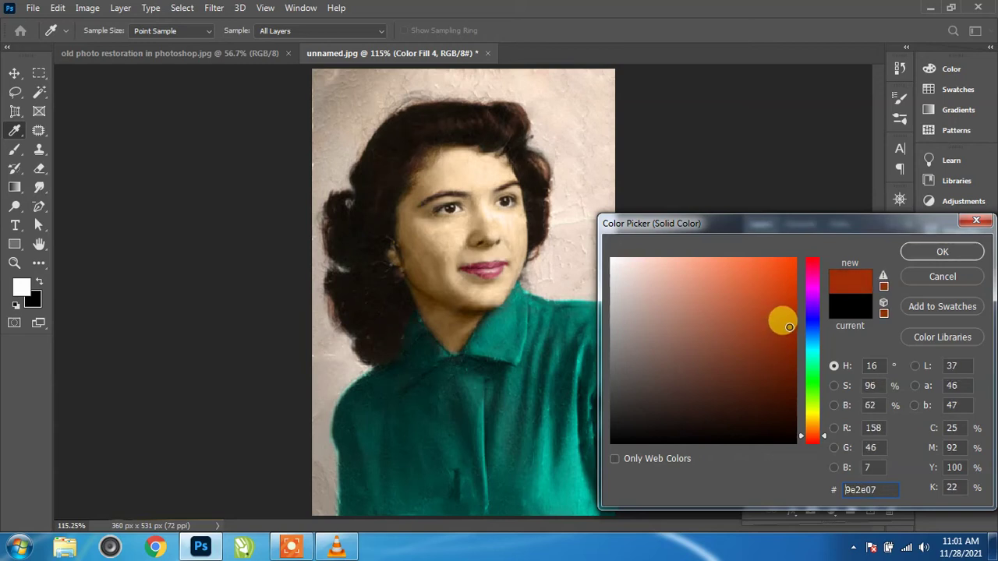
pyautogui.click(814, 430)
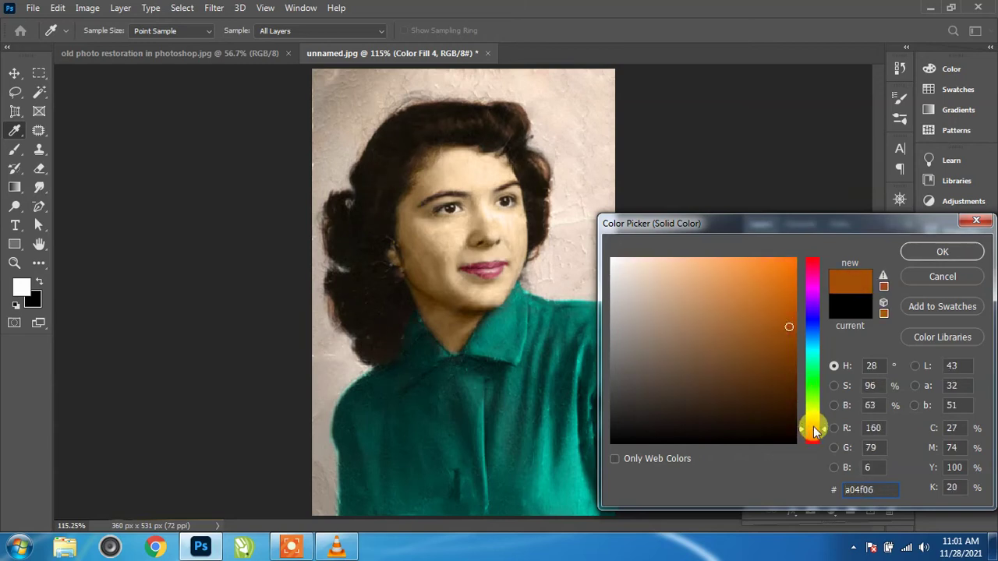
pyautogui.moveTo(814, 431); pyautogui.dragTo(814, 441)
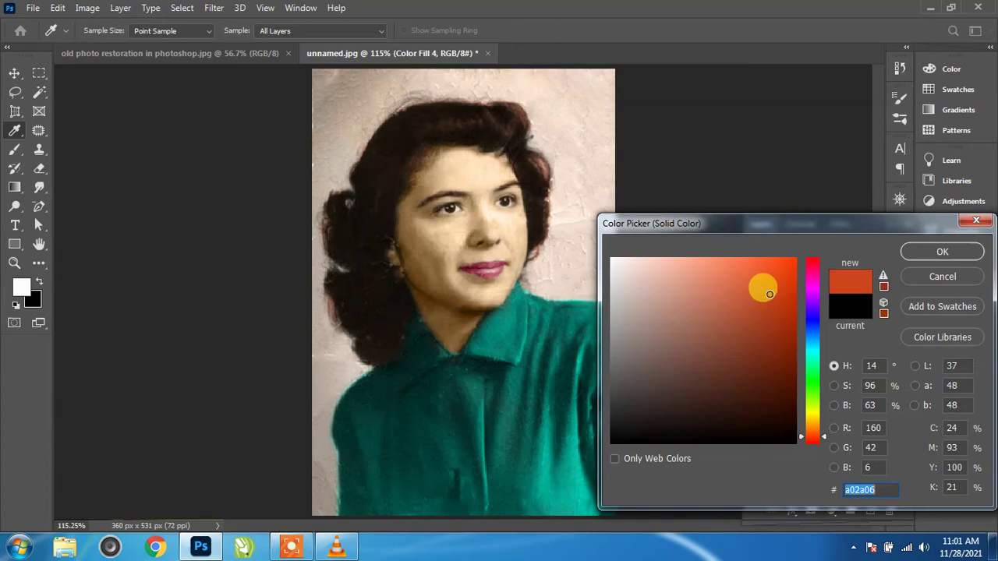
pyautogui.click(788, 335)
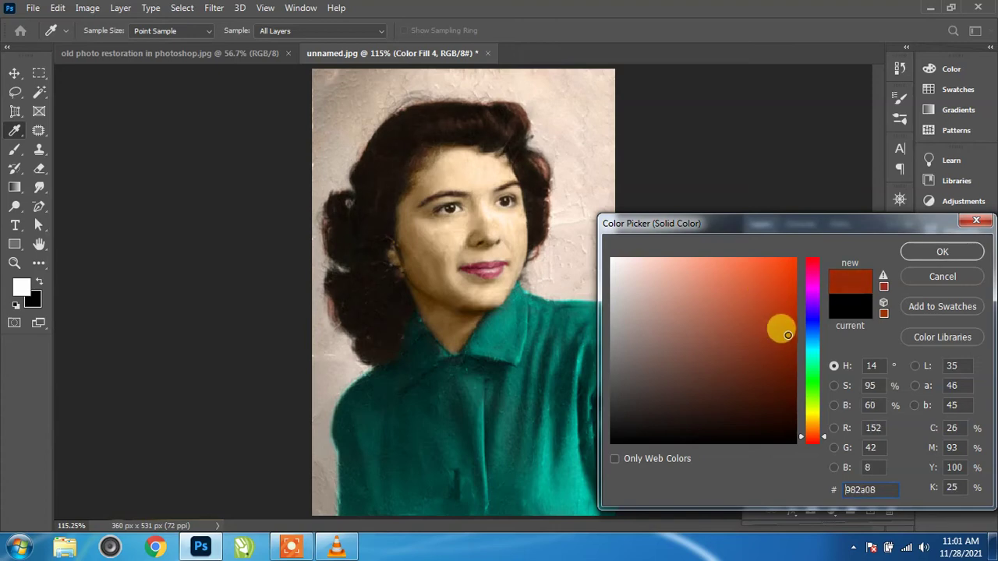
# Step: Keep the reddish-brown colour and mask off hair colour that spilled past the hair
pyautogui.click(928, 249)
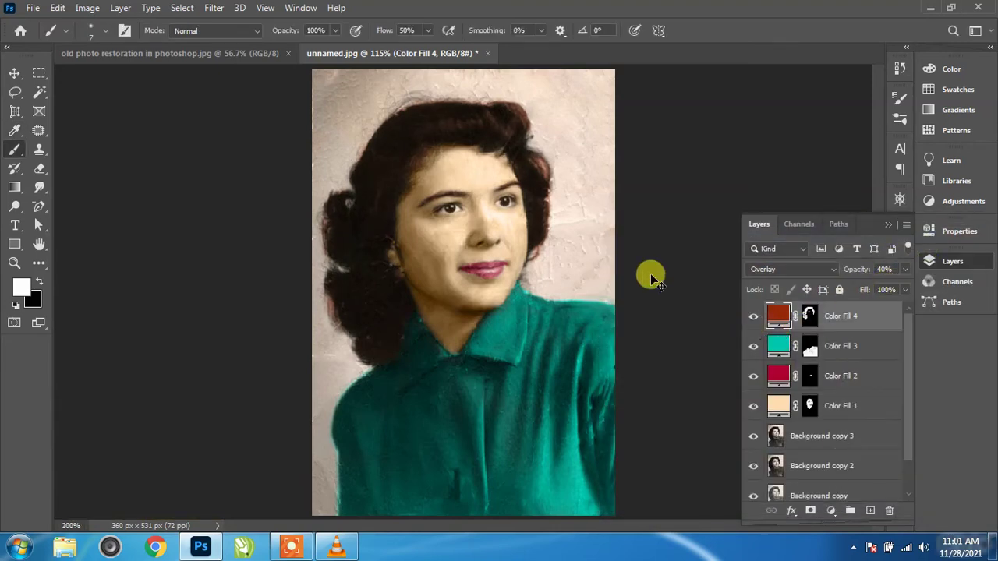
pyautogui.hotkey('ctrl', '+')
pyautogui.hotkey('ctrl', '+')
pyautogui.hotkey('ctrl', '+')
pyautogui.scroll(3, 544, 237)
pyautogui.scroll(3, 543, 237)
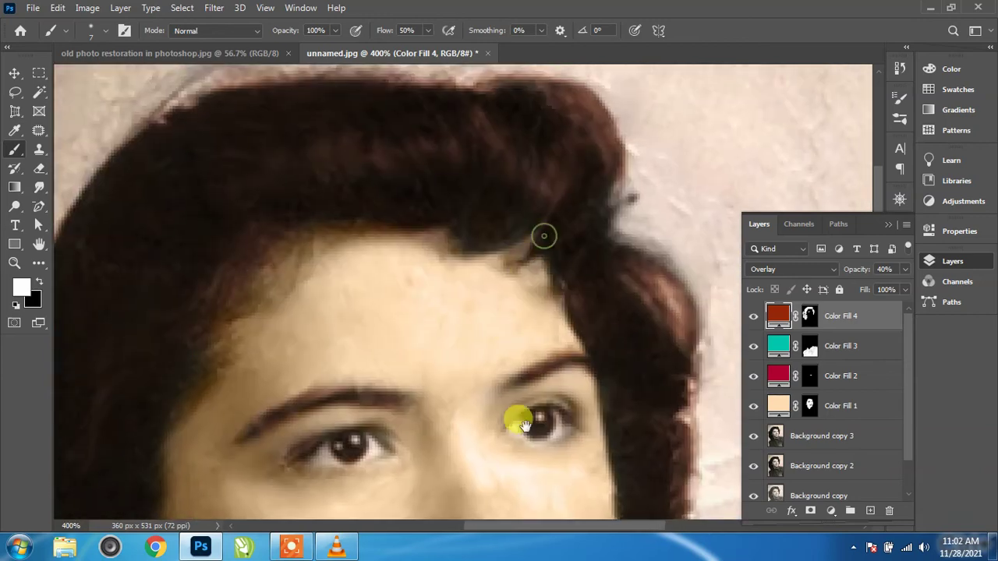
pyautogui.scroll(1, 538, 257)
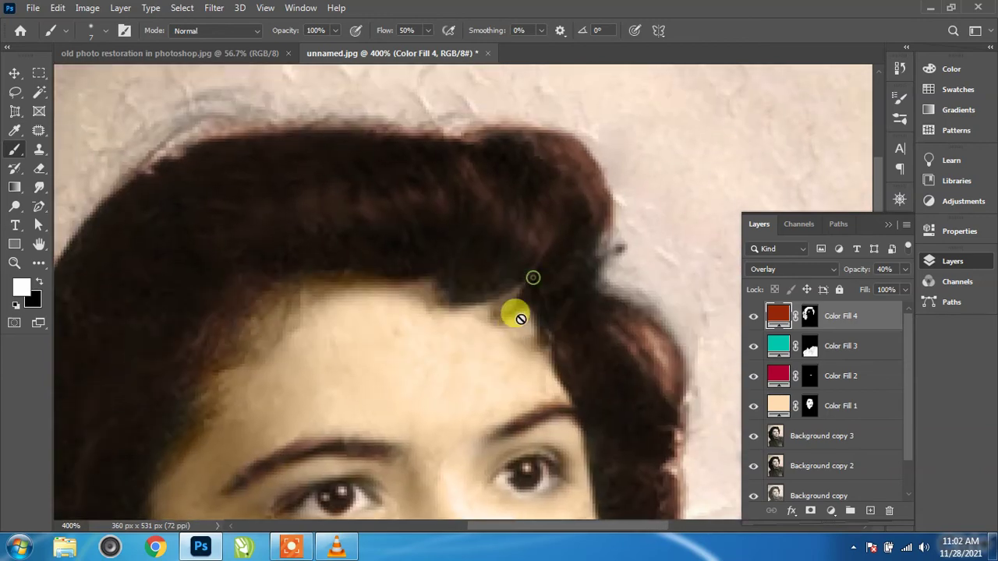
pyautogui.click(809, 316)
pyautogui.press('x')
pyautogui.moveTo(584, 305)
pyautogui.mouseDown()
pyautogui.moveTo(526, 263)
pyautogui.moveTo(503, 286)
pyautogui.moveTo(539, 252)
pyautogui.mouseUp()
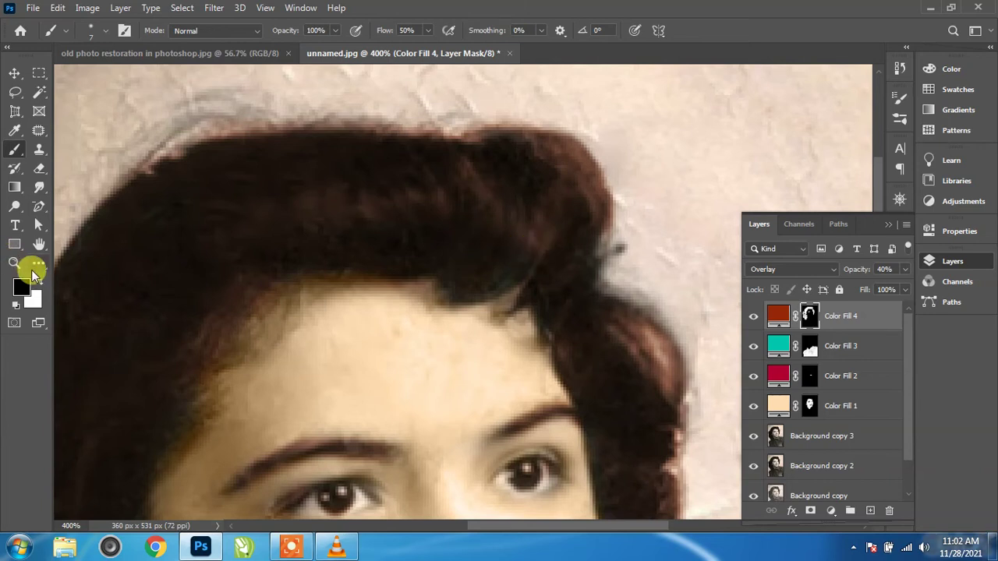
# Step: Paint white to extend the brown along the hairline and outer hair curls
pyautogui.click(37, 280)
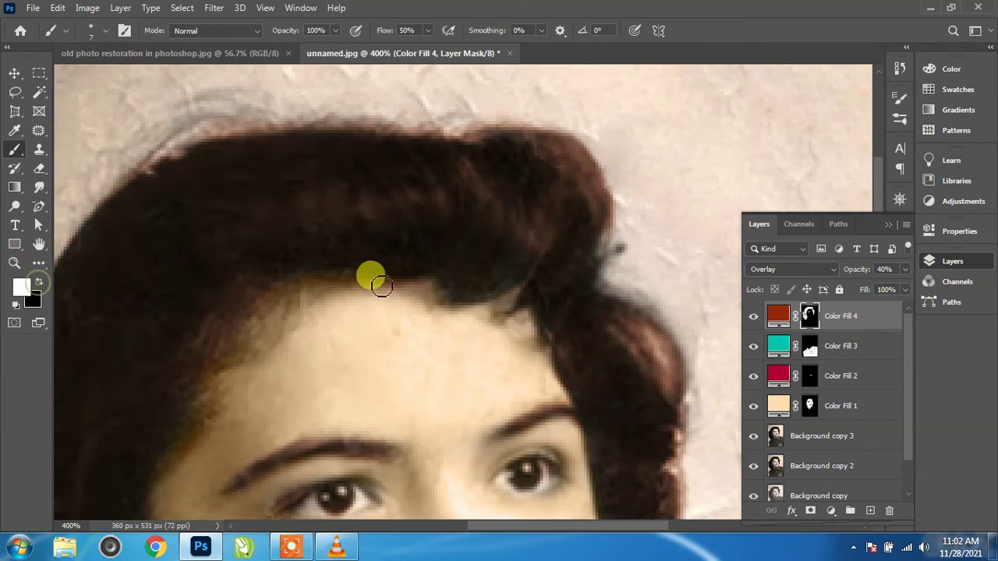
pyautogui.moveTo(382, 286)
pyautogui.mouseDown()
pyautogui.moveTo(481, 268)
pyautogui.moveTo(450, 211)
pyautogui.mouseUp()
pyautogui.moveTo(453, 253)
pyautogui.mouseDown()
pyautogui.moveTo(566, 252)
pyautogui.moveTo(553, 224)
pyautogui.moveTo(621, 285)
pyautogui.moveTo(430, 293)
pyautogui.moveTo(369, 196)
pyautogui.moveTo(476, 231)
pyautogui.moveTo(427, 234)
pyautogui.moveTo(352, 276)
pyautogui.moveTo(255, 258)
pyautogui.moveTo(282, 288)
pyautogui.mouseUp()
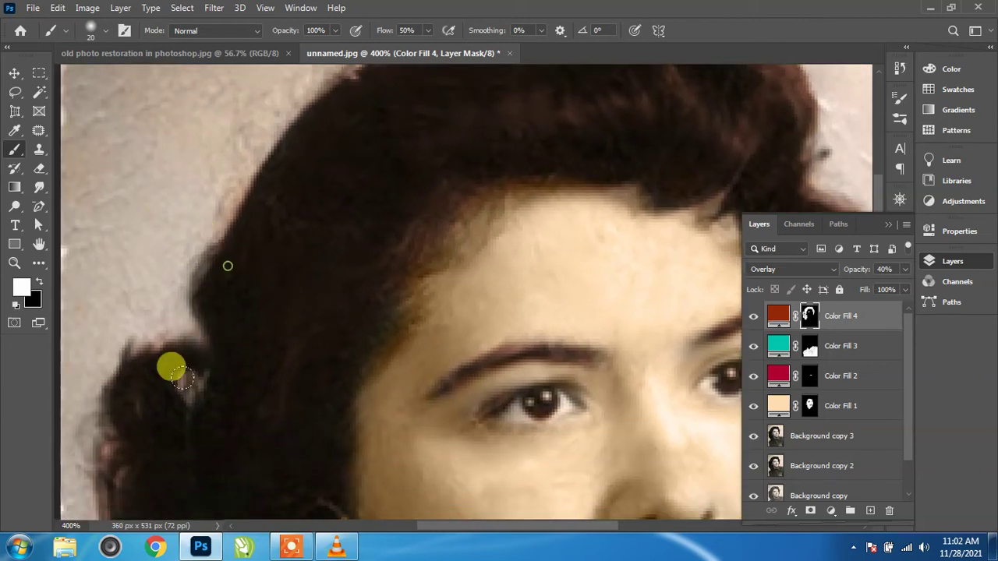
pyautogui.moveTo(241, 355); pyautogui.dragTo(288, 181)
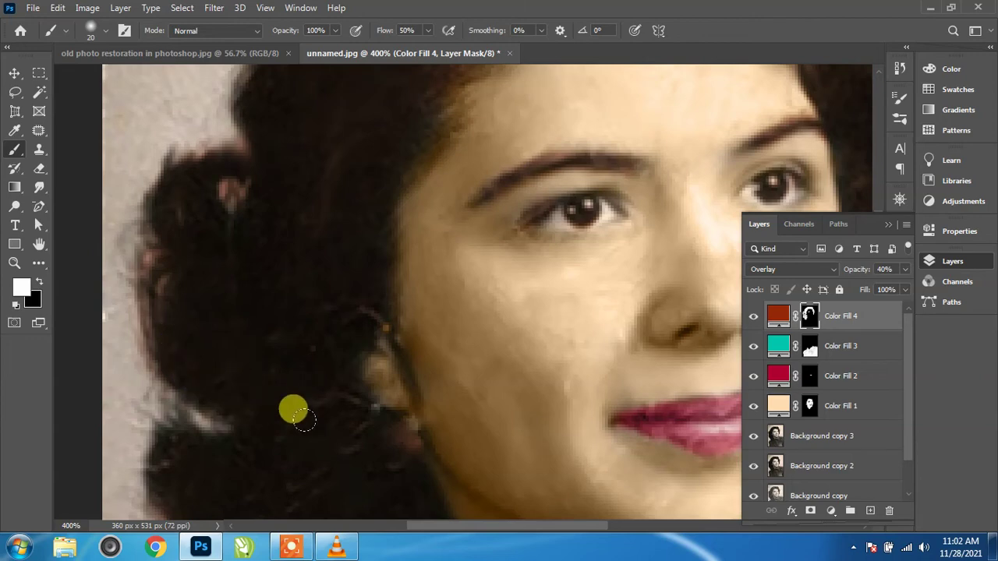
pyautogui.moveTo(267, 340); pyautogui.dragTo(241, 199)
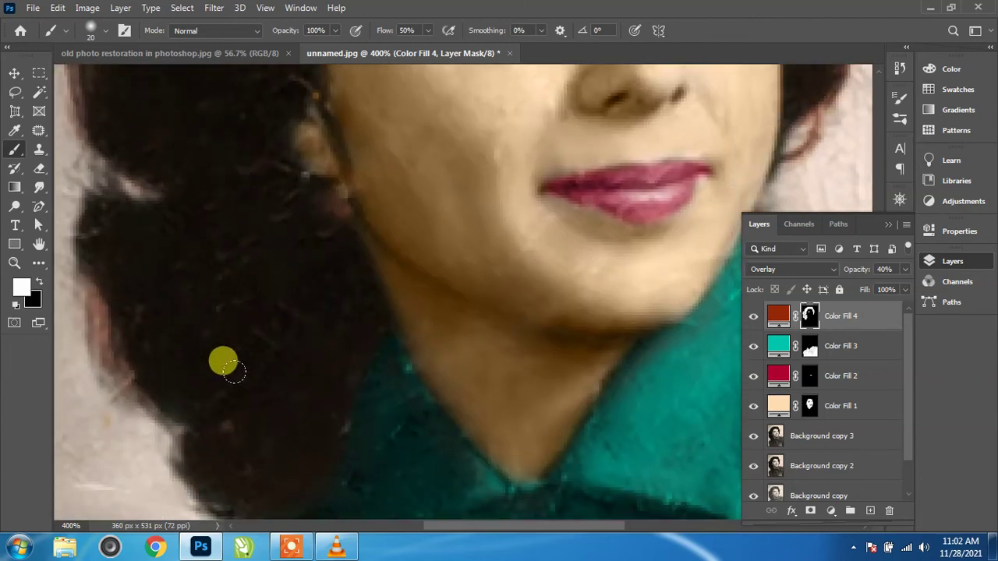
pyautogui.moveTo(223, 361); pyautogui.dragTo(210, 225)
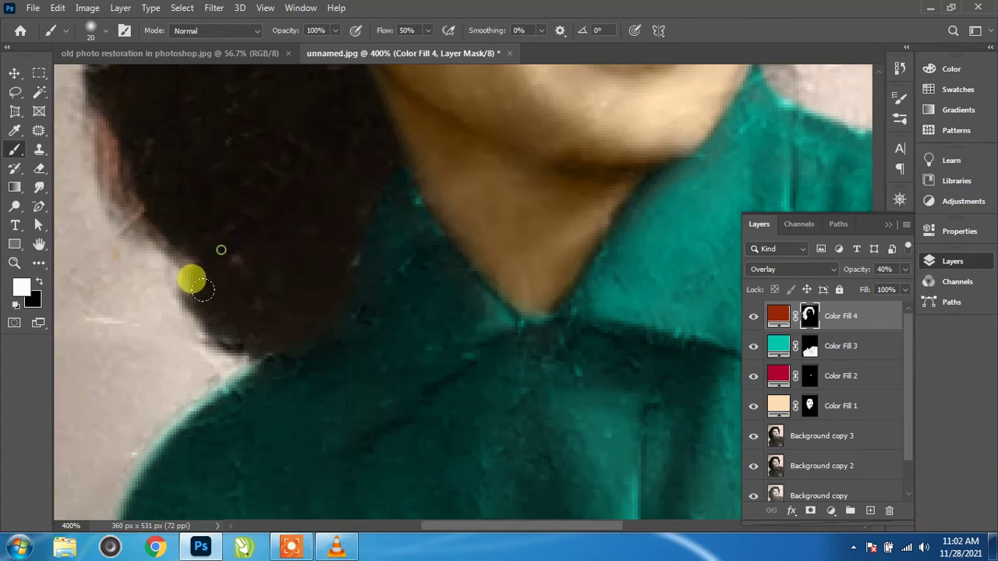
pyautogui.hotkey('ctrl', '0')
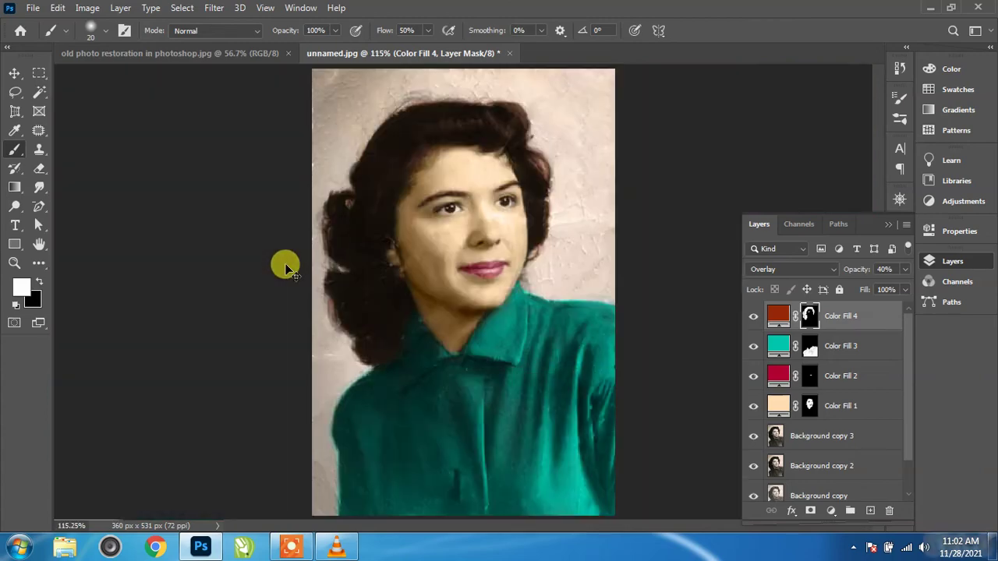
# Step: Change the hair fill to a darker brown and toggle it to compare
pyautogui.doubleClick(784, 320)
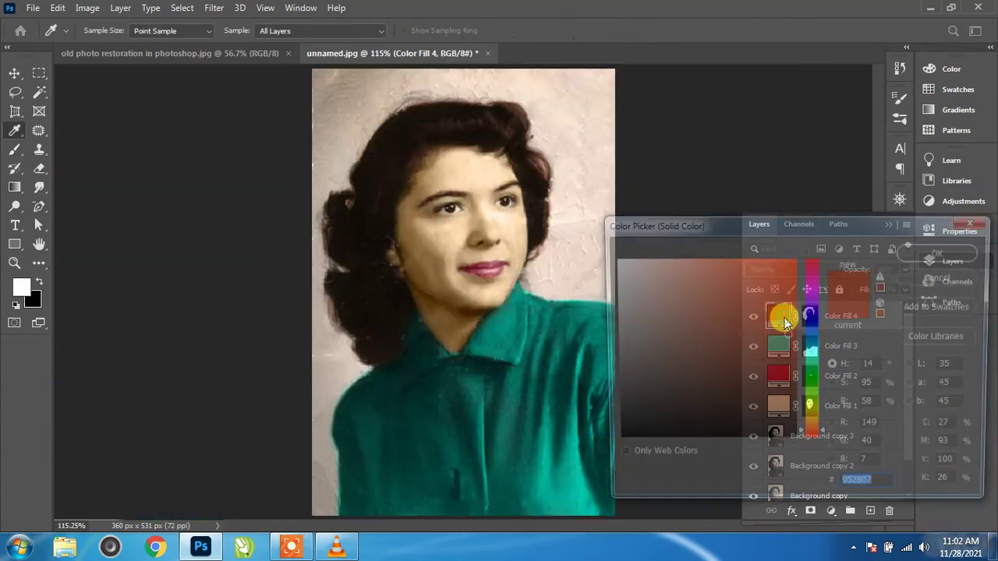
pyautogui.moveTo(779, 371)
pyautogui.mouseDown()
pyautogui.moveTo(787, 385)
pyautogui.moveTo(781, 404)
pyautogui.mouseUp()
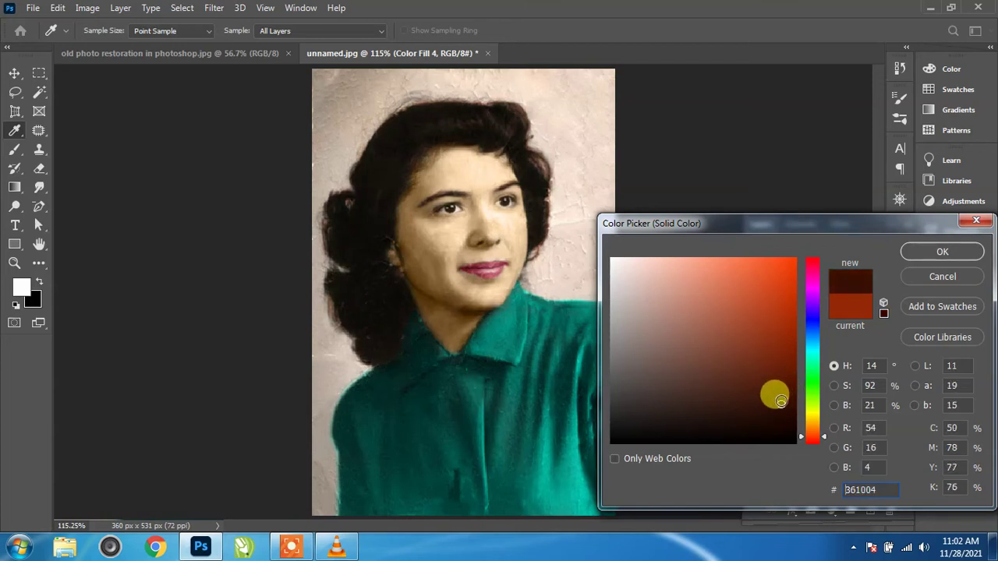
pyautogui.click(941, 254)
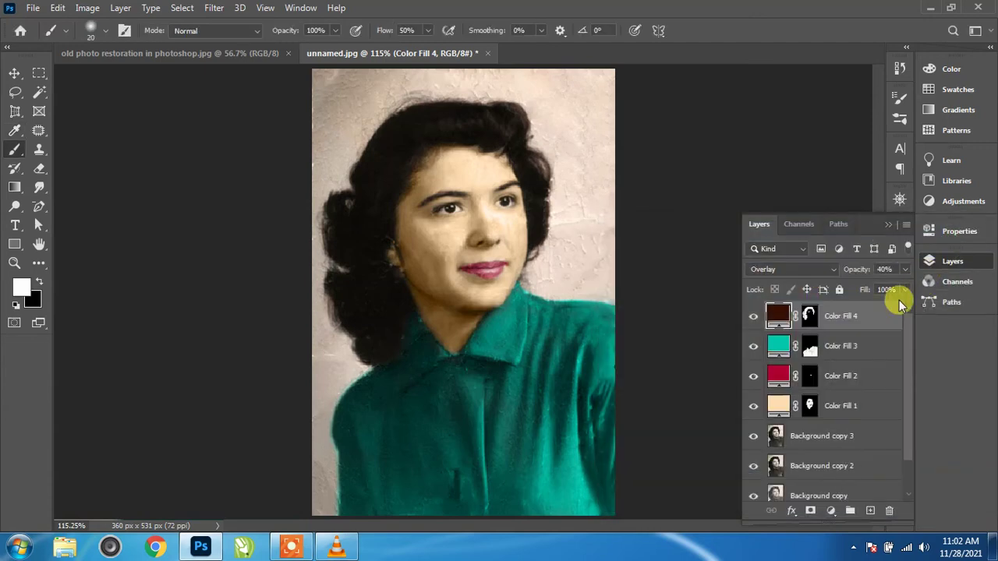
pyautogui.click(754, 316)
pyautogui.click(754, 316)
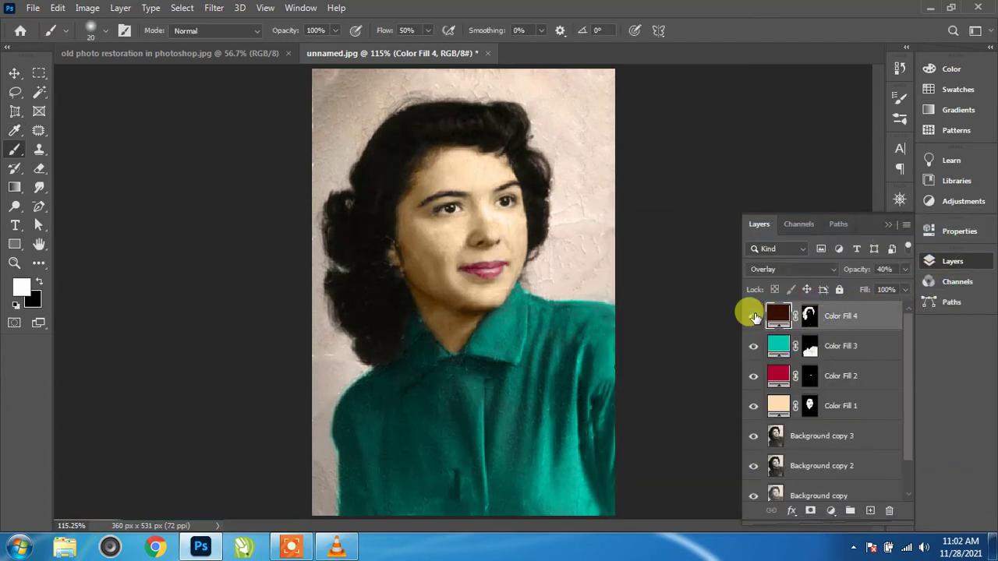
pyautogui.hotkey('ctrl', '+')
pyautogui.hotkey('ctrl', '+')
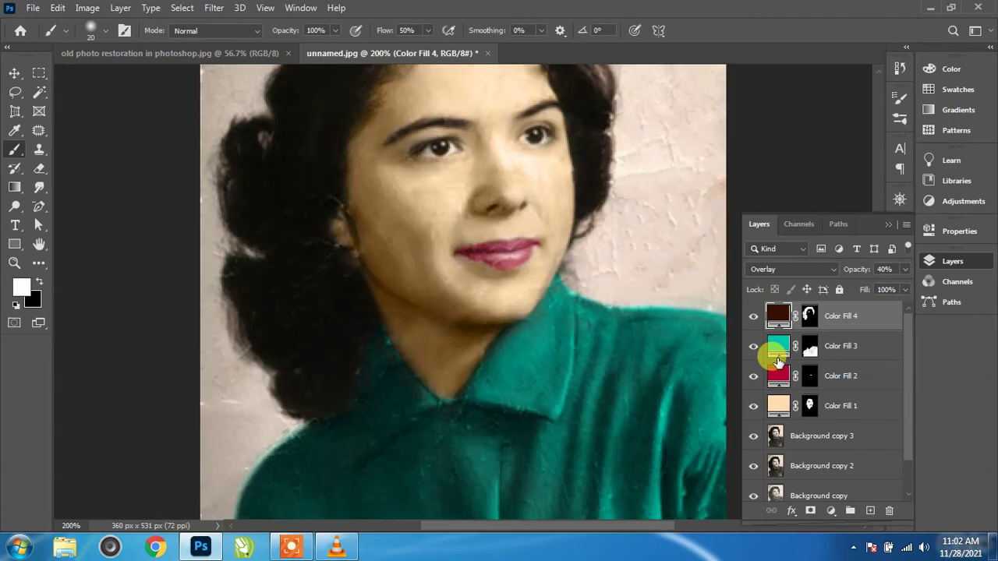
pyautogui.hotkey('ctrl', '-')
pyautogui.hotkey('ctrl', '-')
pyautogui.hotkey('ctrl', '-')
pyautogui.scroll(-2, 778, 465)
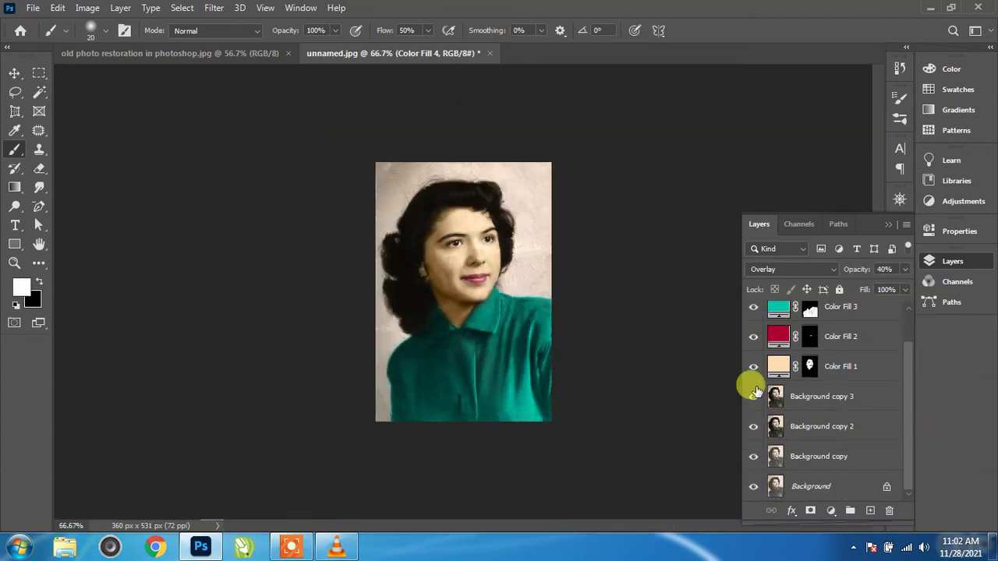
# Step: Shift Color Fill 1's skin hue from 34 to 27, giving #ffd4b1
pyautogui.click(775, 365)
pyautogui.doubleClick(776, 365)
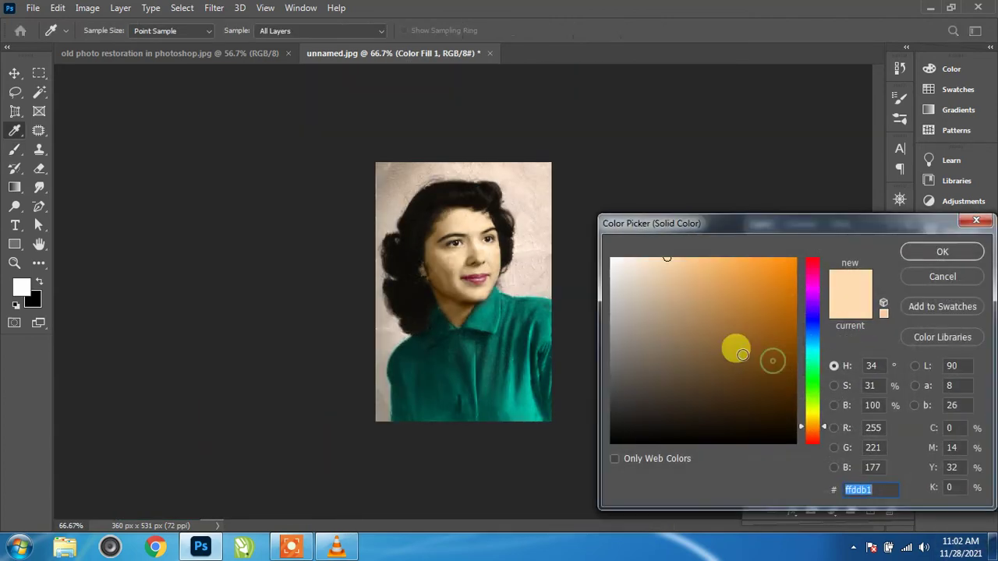
pyautogui.hotkey('ctrl', '+')
pyautogui.hotkey('ctrl', '+')
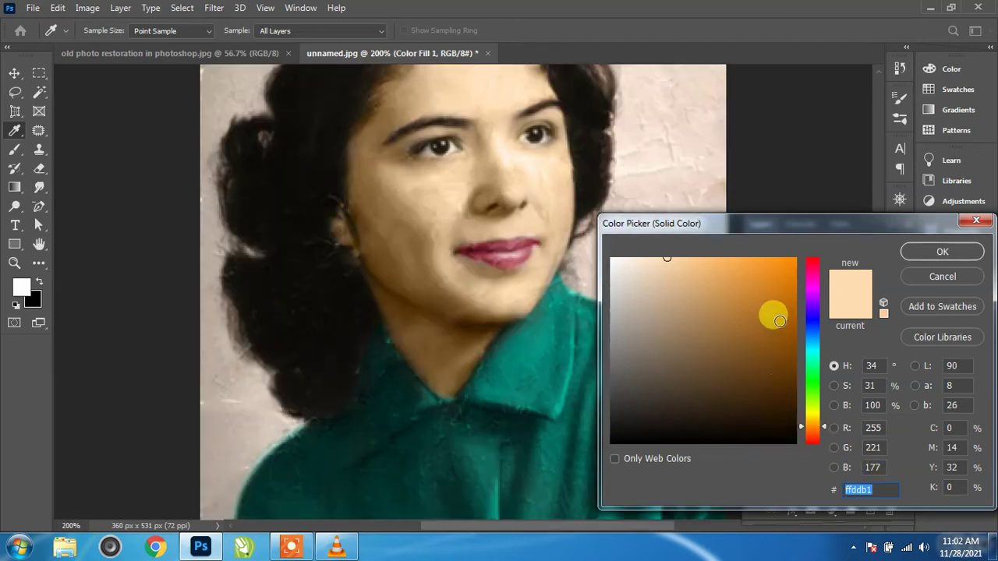
pyautogui.click(814, 434)
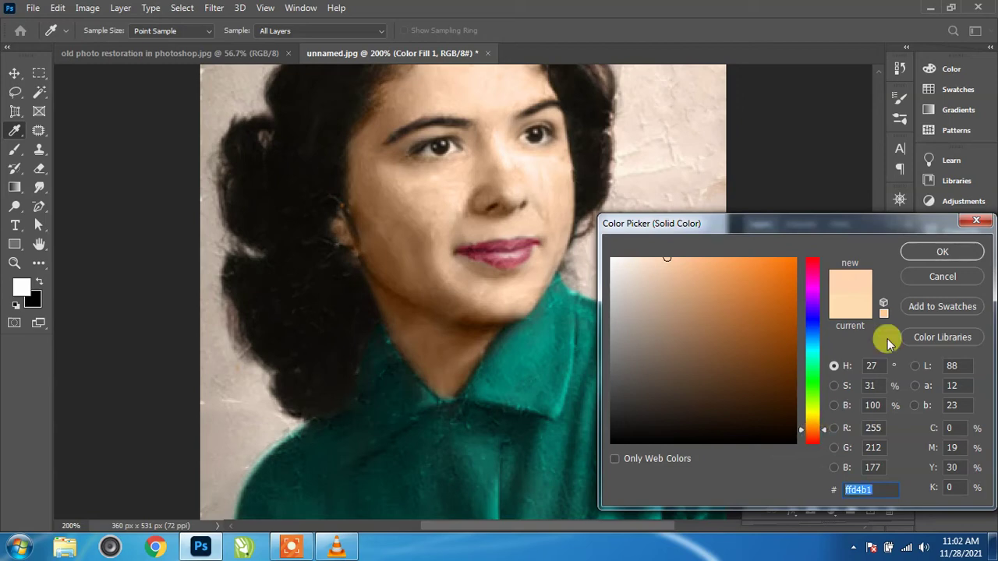
pyautogui.click(942, 251)
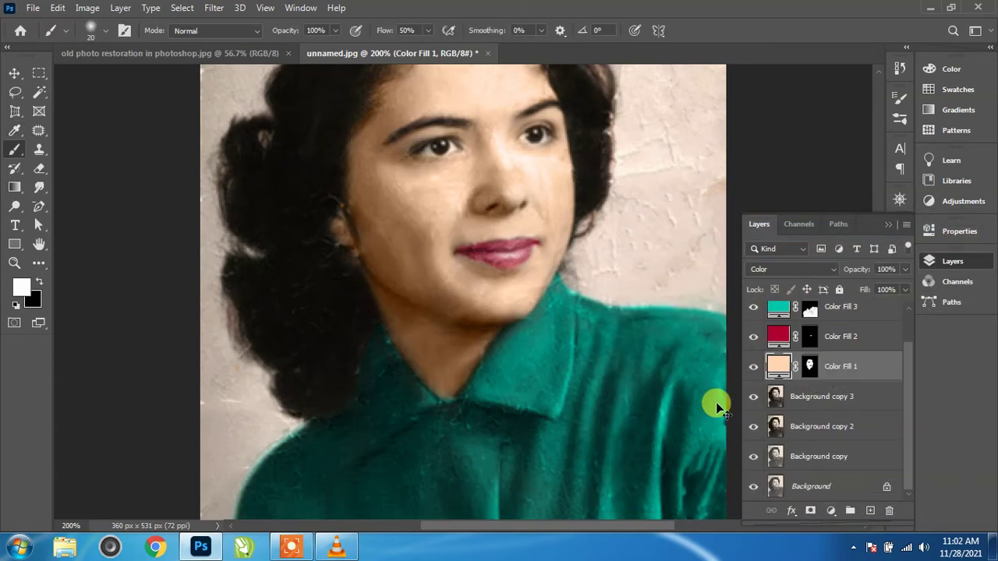
pyautogui.hotkey('ctrl', '0')
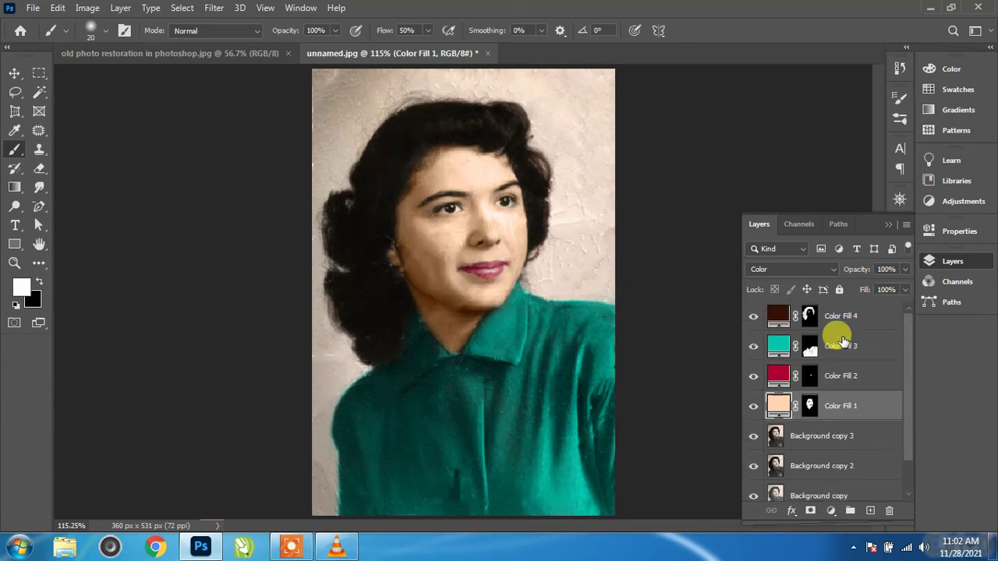
# Step: Toggle layer visibility to compare the colourised portrait with the original cracked photo
pyautogui.scroll(-1, 822, 355)
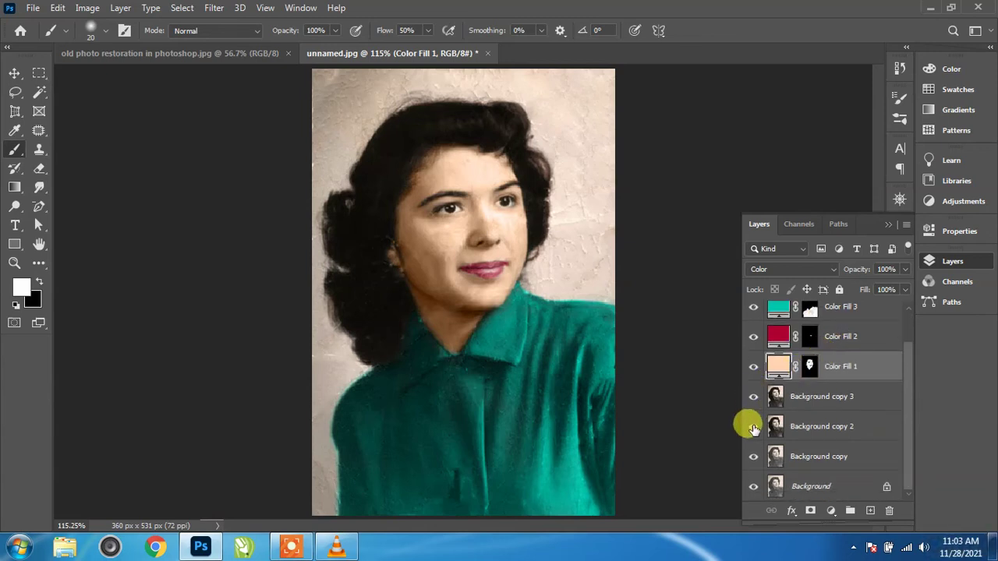
pyautogui.keyDown('alt'); pyautogui.click(753, 426); pyautogui.keyUp('alt')
pyautogui.keyDown('alt'); pyautogui.click(751, 427); pyautogui.keyUp('alt')
pyautogui.keyDown('alt'); pyautogui.click(753, 487); pyautogui.keyUp('alt')
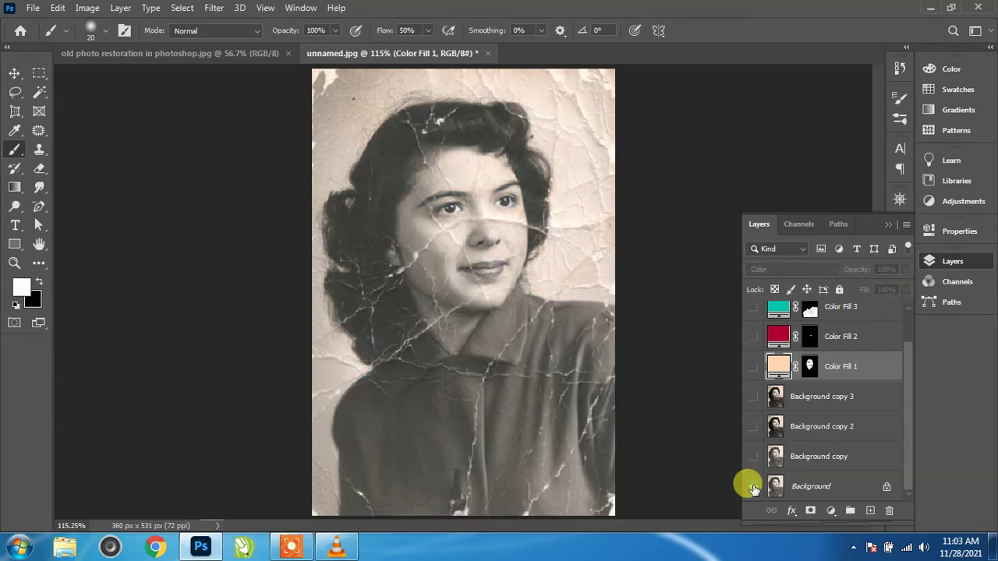
pyautogui.keyDown('alt'); pyautogui.click(753, 487); pyautogui.keyUp('alt')
pyautogui.keyDown('alt'); pyautogui.click(753, 487); pyautogui.keyUp('alt')
pyautogui.scroll(1, 831, 376)
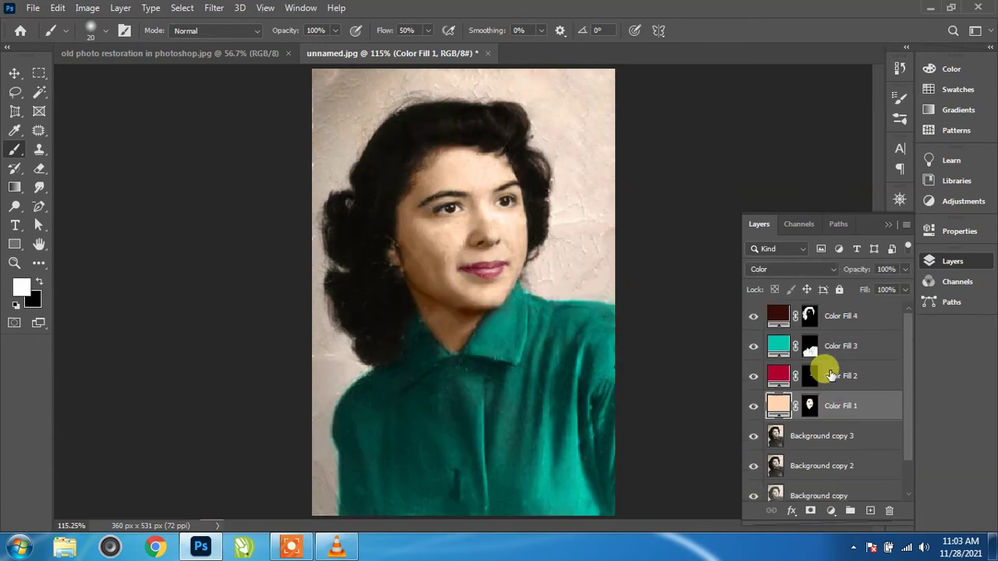
# Step: Group Color Fill 4 through Background copy 3 into Group 1 and check it on and off
pyautogui.click(840, 316)
pyautogui.keyDown('shift'); pyautogui.click(830, 445); pyautogui.keyUp('shift')
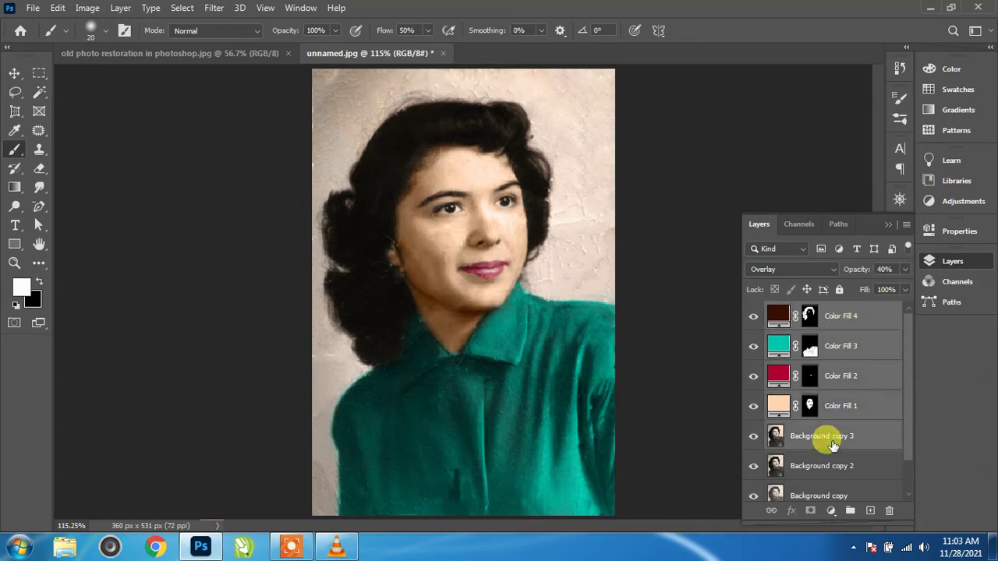
pyautogui.click(848, 511)
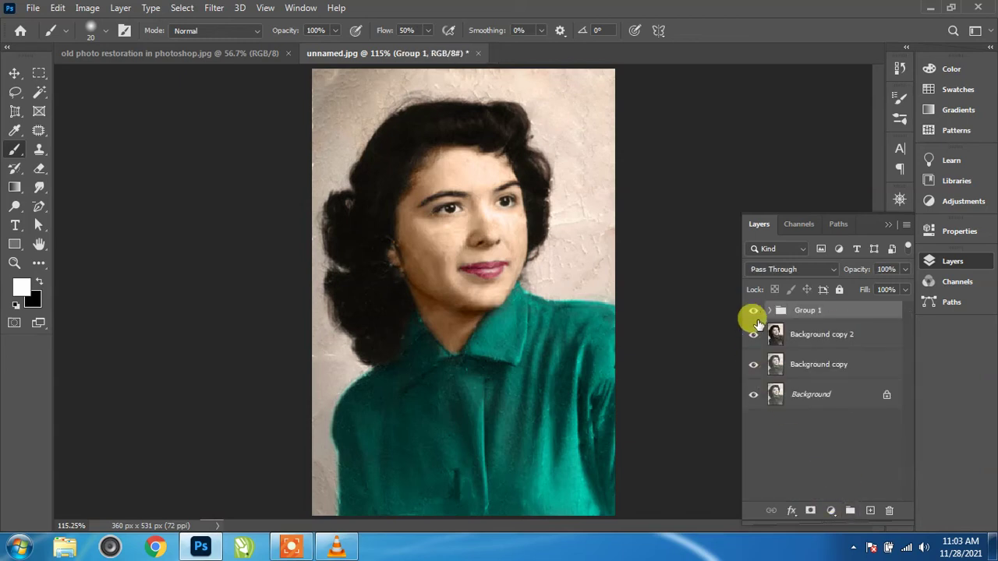
pyautogui.click(753, 311)
pyautogui.click(752, 311)
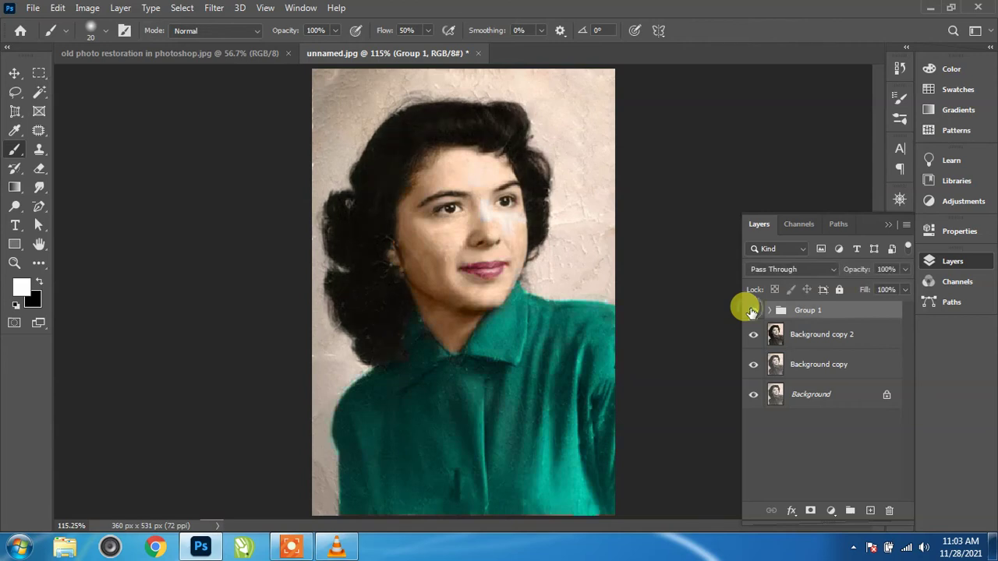
pyautogui.click(752, 311)
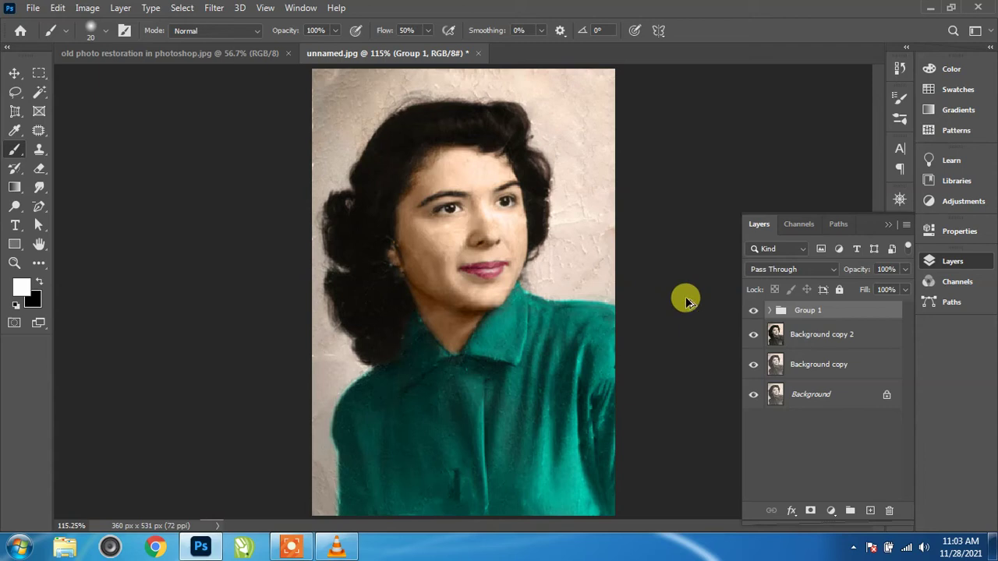
# Step: Stamp the visible image onto a new layer and Magic Wand-select the wall background with 4 px feather
pyautogui.hotkey('ctrl', 'shift', 'alt', 'n')
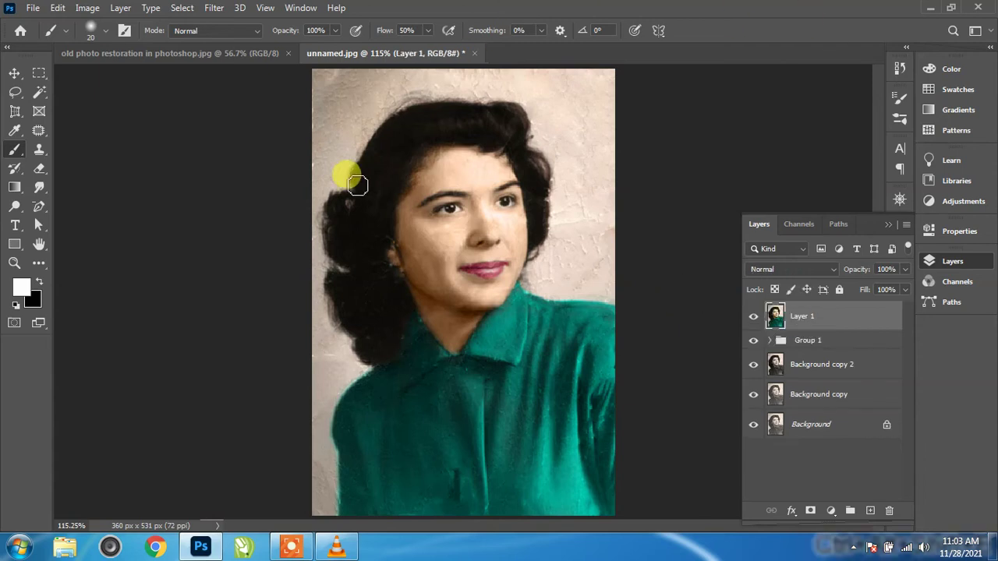
pyautogui.press('w')
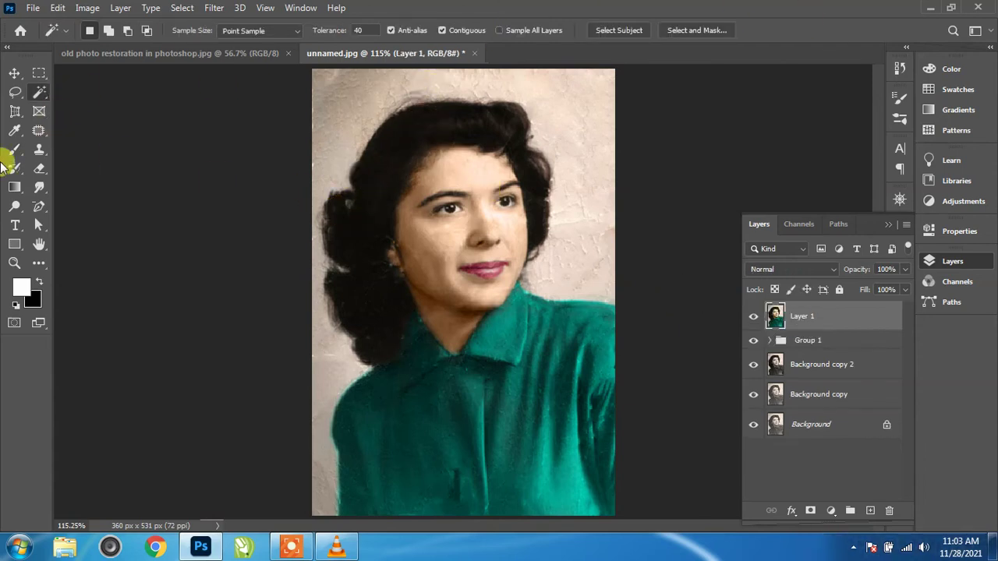
pyautogui.keyDown('shift'); pyautogui.click(382, 100); pyautogui.keyUp('shift')
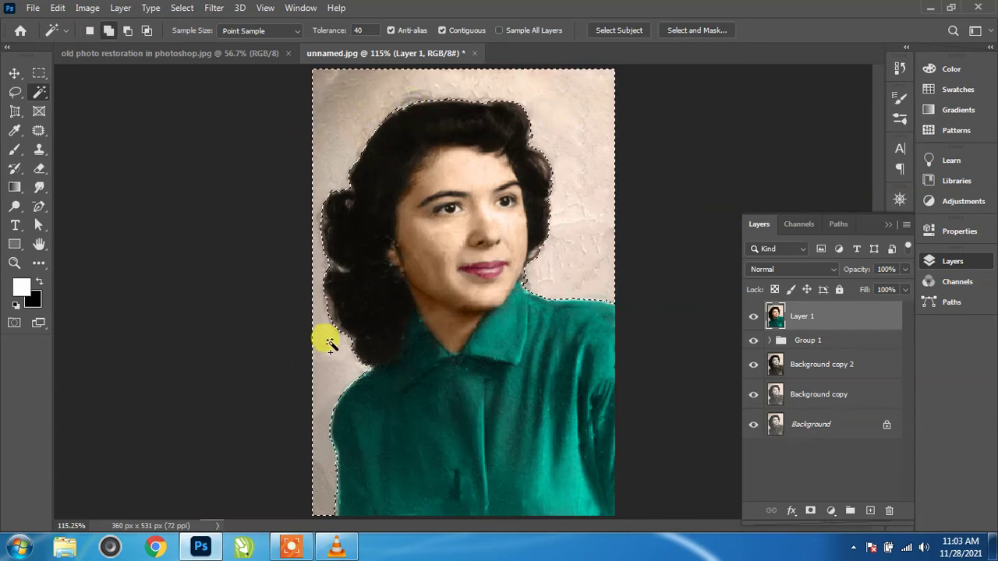
pyautogui.click(326, 312)
pyautogui.keyDown('shift'); pyautogui.click(329, 340); pyautogui.keyUp('shift')
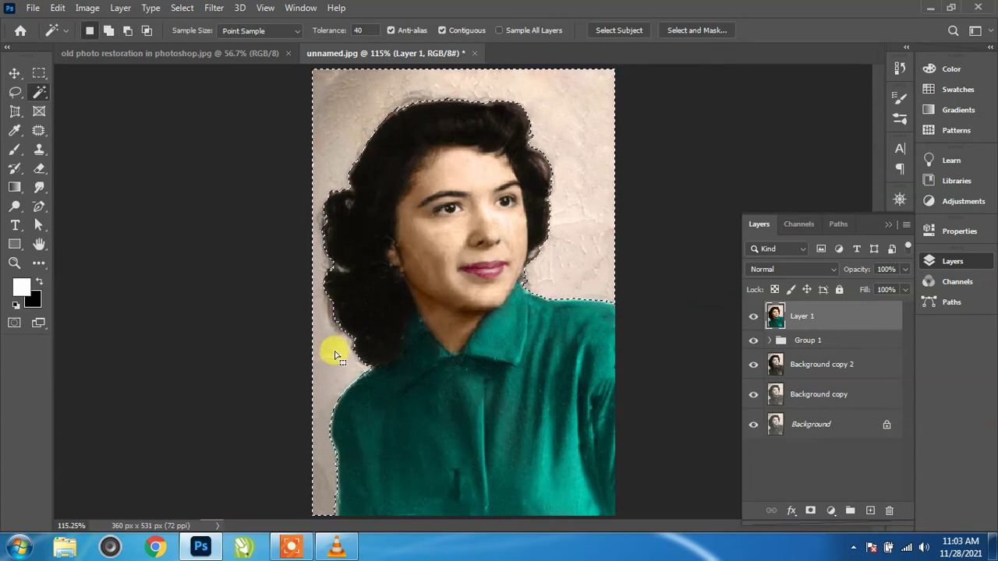
pyautogui.hotkey('shift', 'F6')
pyautogui.press('Return')
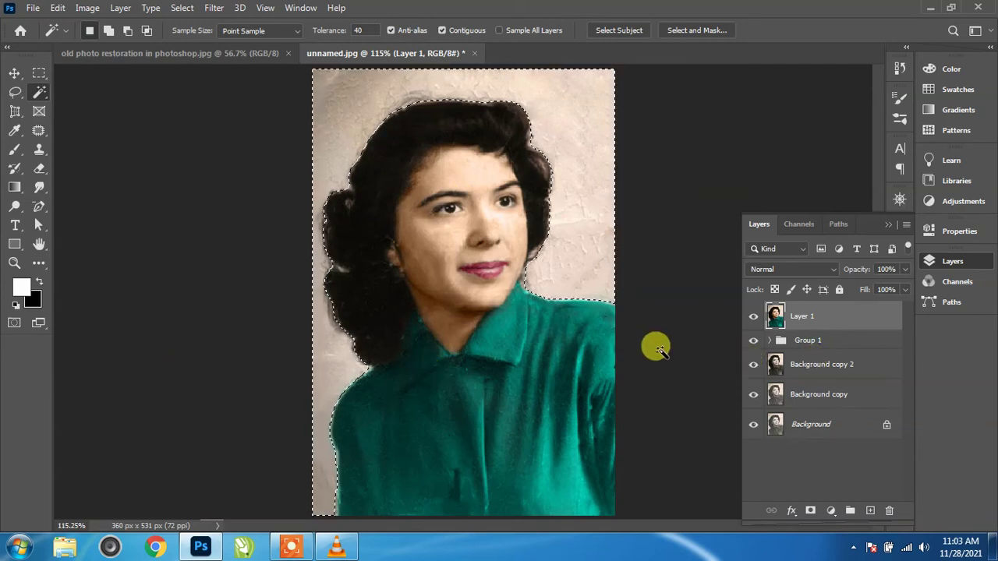
# Step: Apply Levels with white input 215 to the selected background, then deselect and zoom to the face
pyautogui.hotkey('ctrl', 'l')
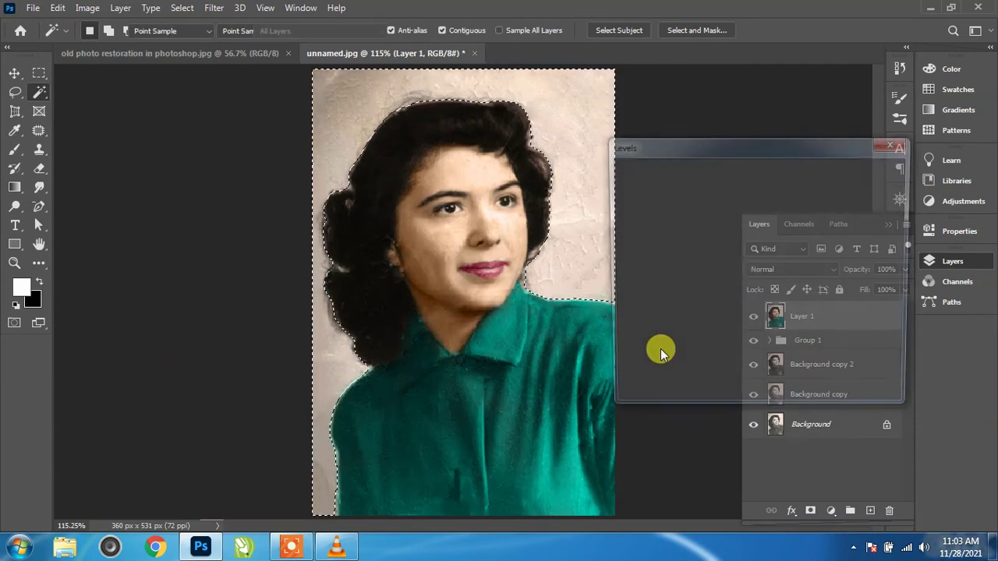
pyautogui.moveTo(806, 312); pyautogui.dragTo(783, 310)
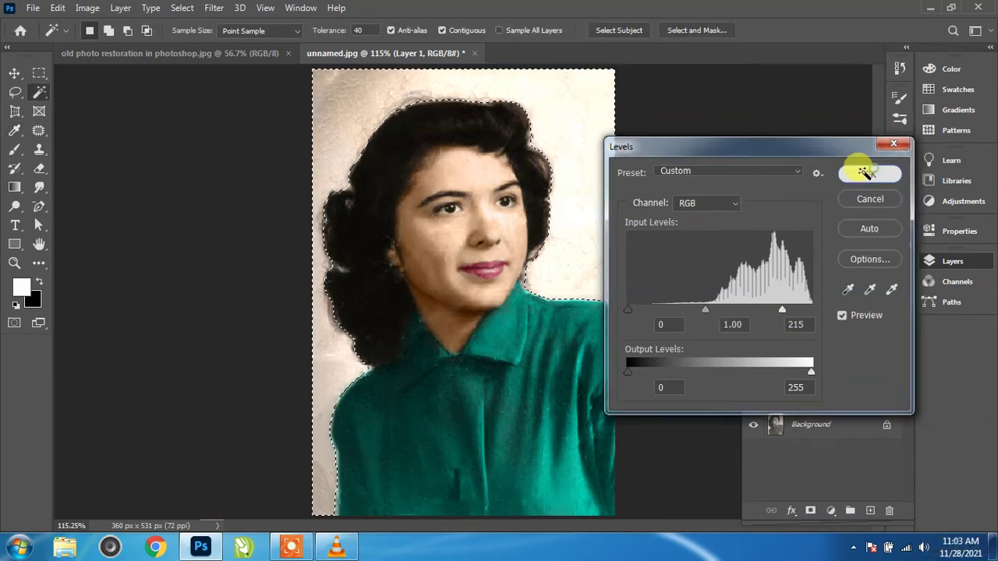
pyautogui.click(871, 173)
pyautogui.hotkey('ctrl', 'd')
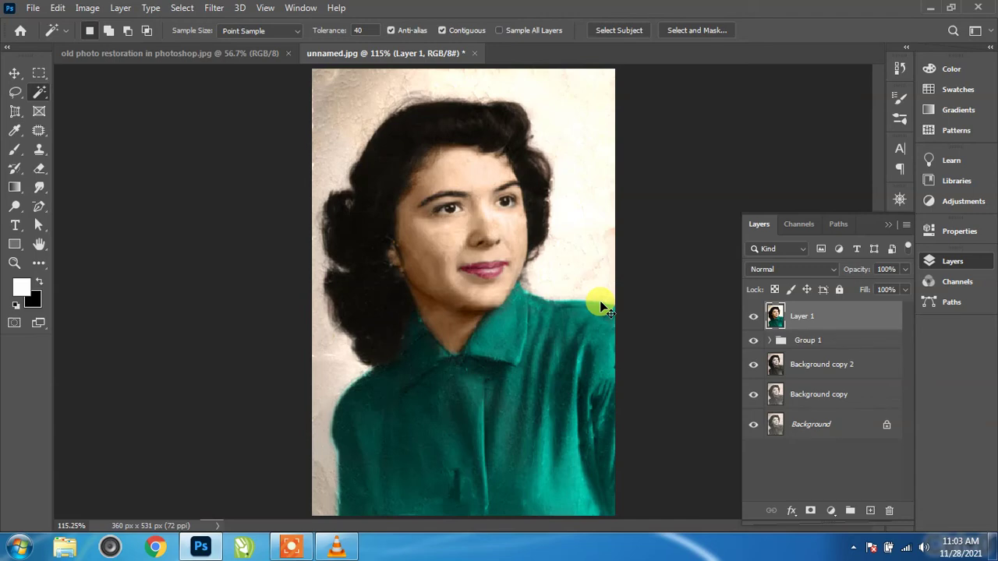
pyautogui.hotkey('ctrl', '+')
pyautogui.moveTo(464, 246); pyautogui.dragTo(475, 314)
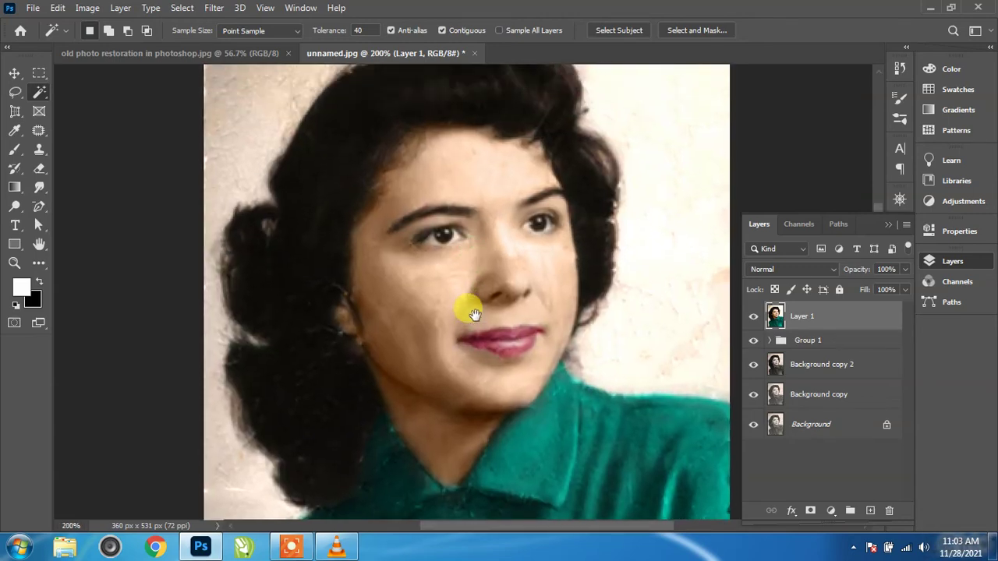
pyautogui.click(212, 8)
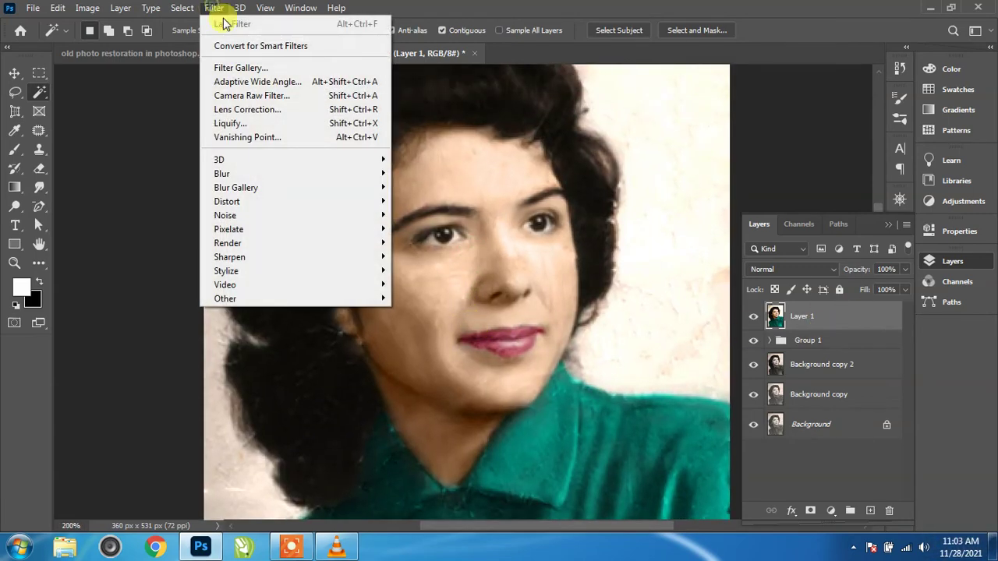
pyautogui.click(240, 96)
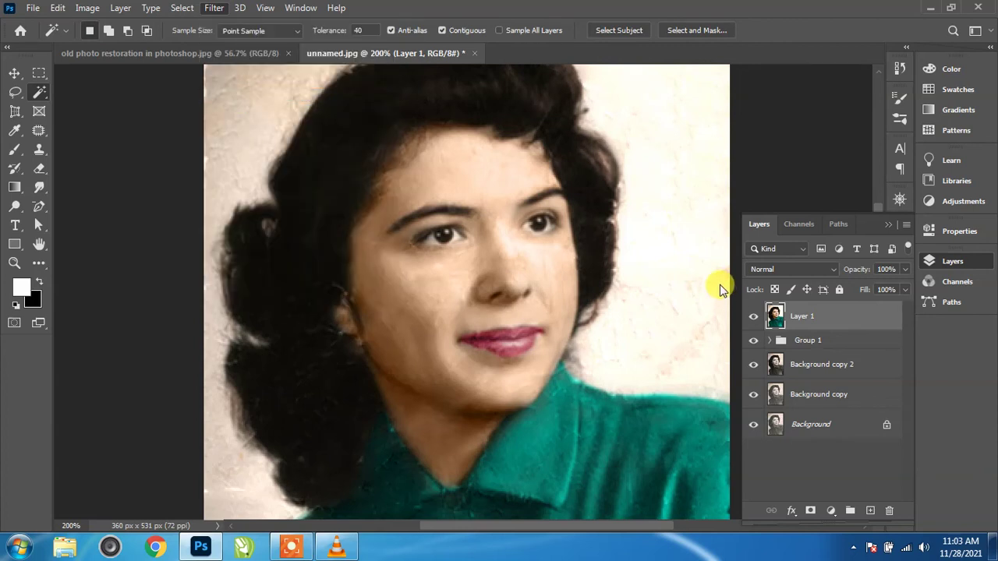
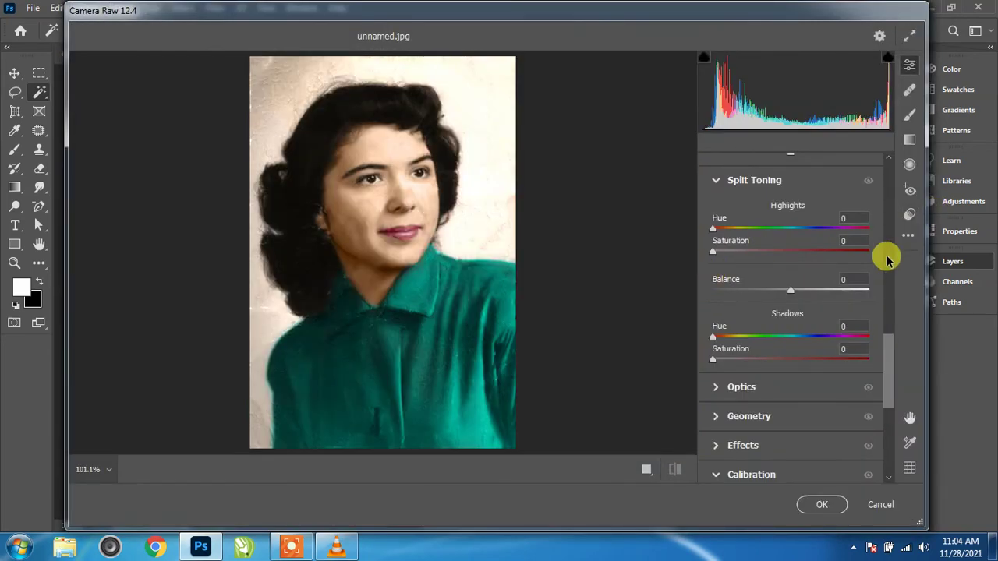
# Step: Cool the white balance to temperature -10, set contrast +26 and highlights -17
pyautogui.scroll(5, 888, 260)
pyautogui.scroll(5, 887, 257)
pyautogui.scroll(3, 885, 220)
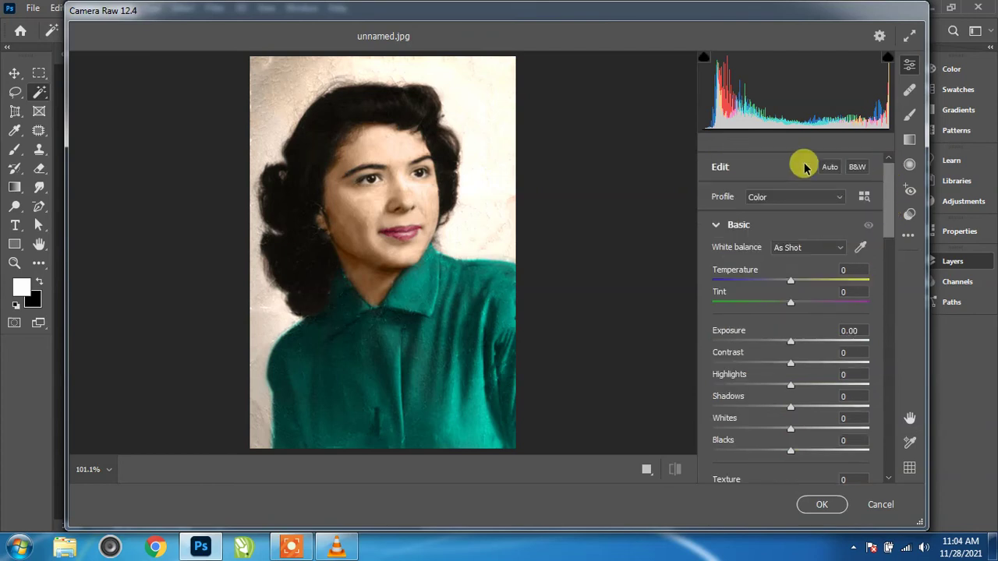
pyautogui.click(386, 169)
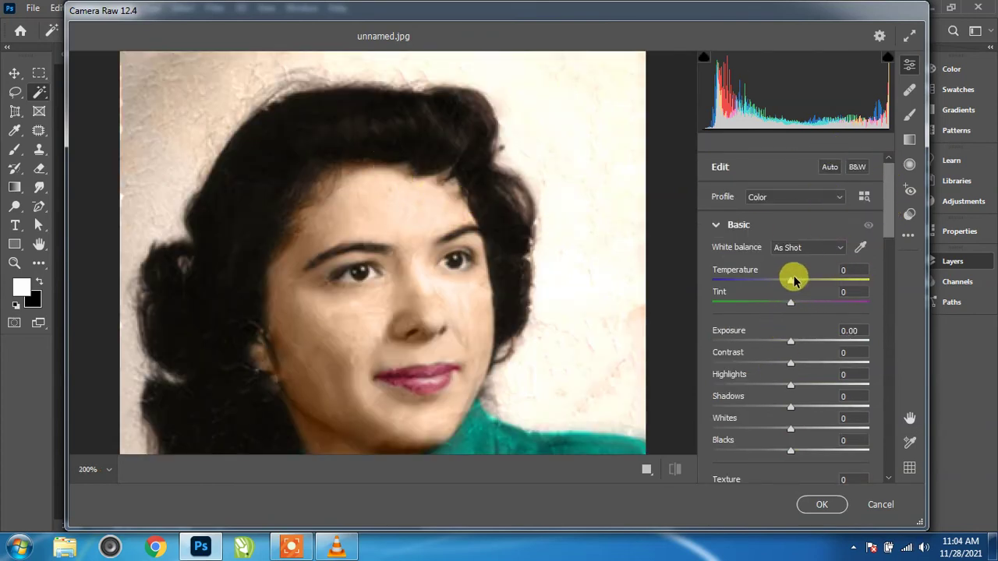
pyautogui.moveTo(793, 277); pyautogui.dragTo(786, 277)
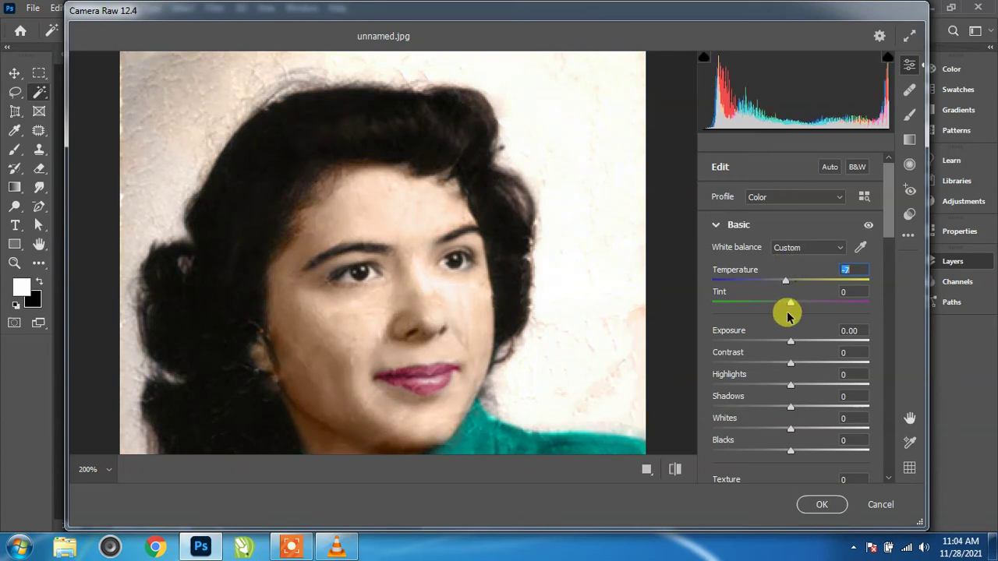
pyautogui.moveTo(792, 296); pyautogui.dragTo(792, 300)
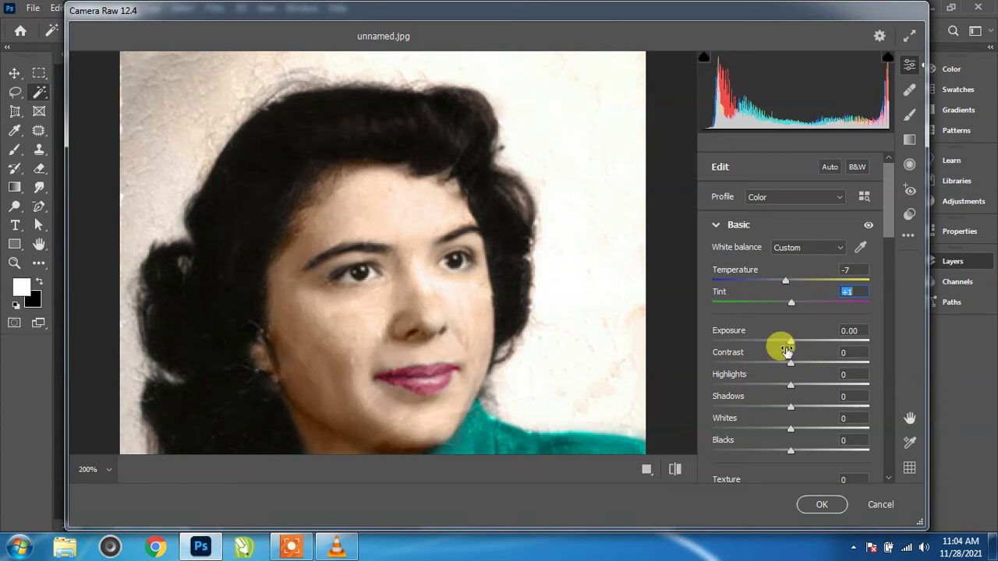
pyautogui.moveTo(790, 374)
pyautogui.mouseDown()
pyautogui.moveTo(774, 375)
pyautogui.moveTo(811, 352)
pyautogui.mouseUp()
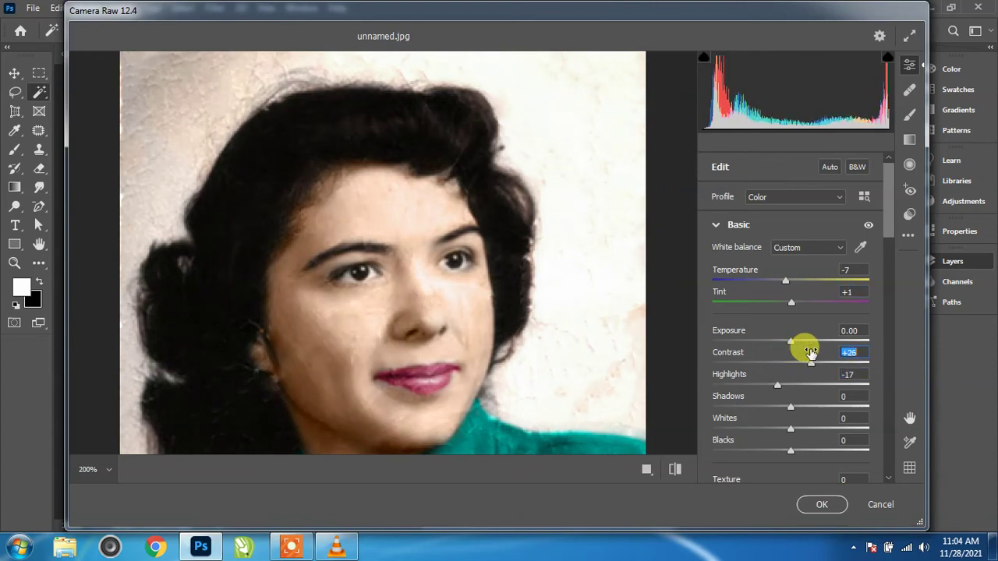
# Step: Boost vibrance to +46 and fine-tune the tint to -1
pyautogui.scroll(-2, 731, 390)
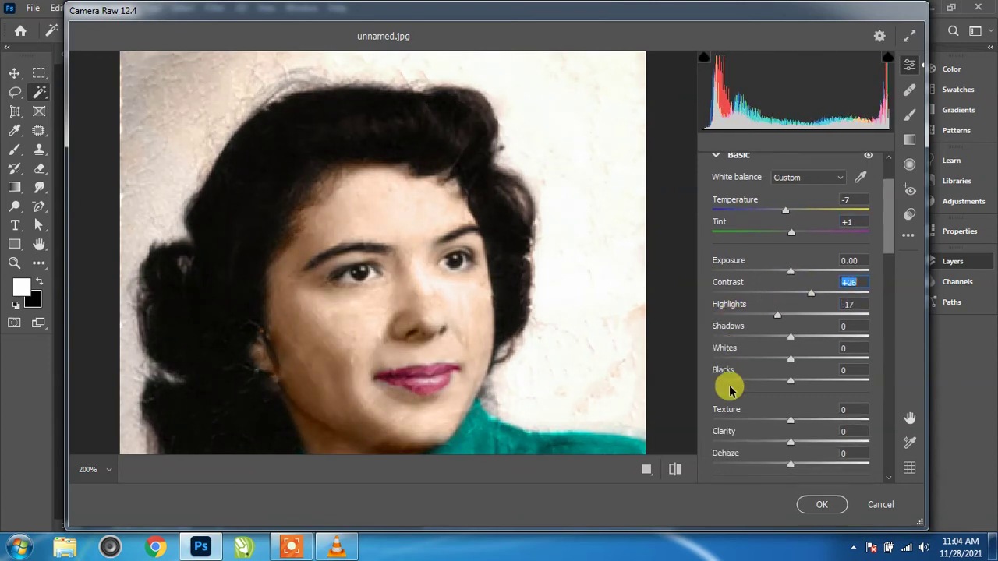
pyautogui.scroll(-1, 729, 386)
pyautogui.scroll(-2, 729, 386)
pyautogui.moveTo(775, 354)
pyautogui.mouseDown()
pyautogui.moveTo(789, 341)
pyautogui.moveTo(820, 346)
pyautogui.mouseUp()
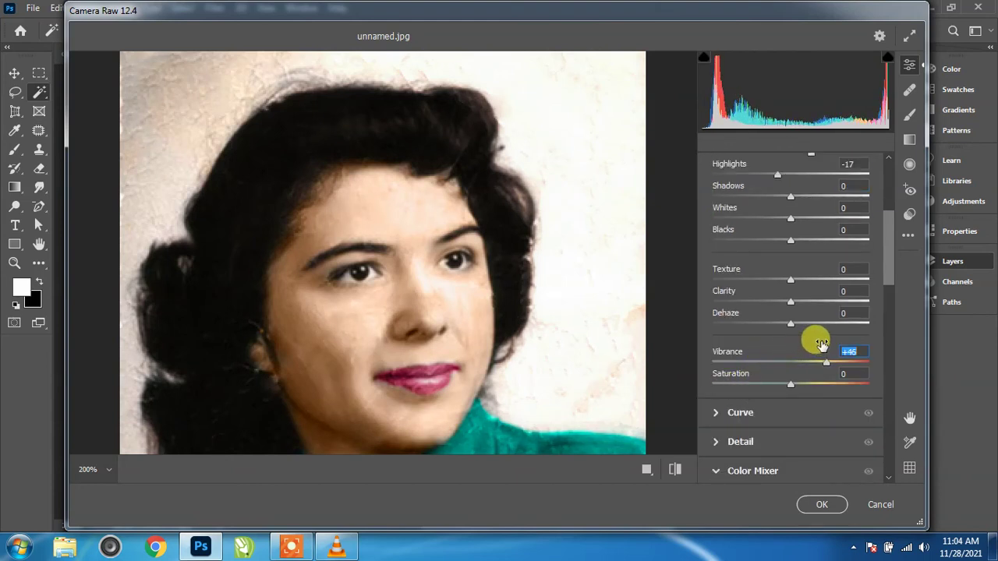
pyautogui.scroll(3, 761, 232)
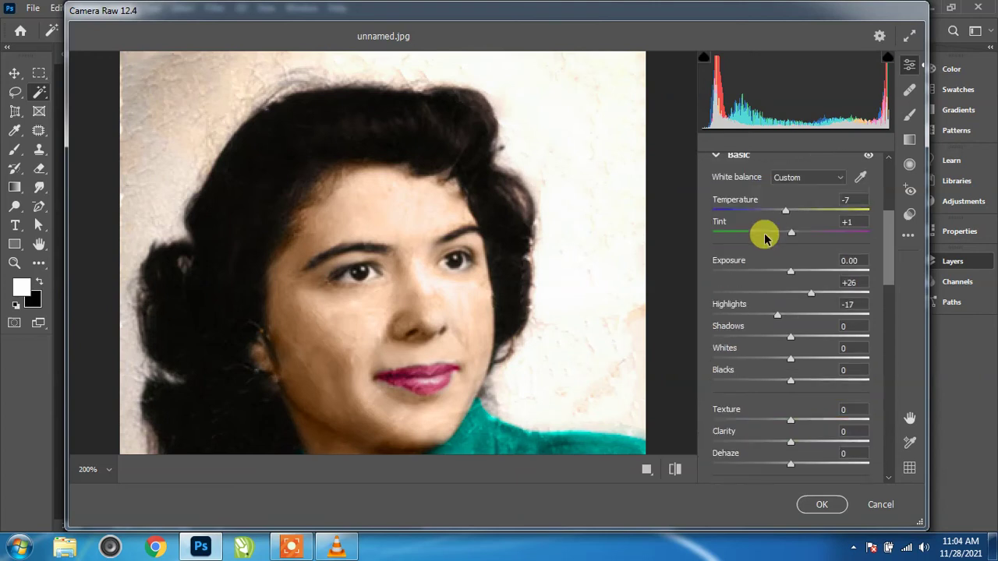
pyautogui.scroll(2, 774, 258)
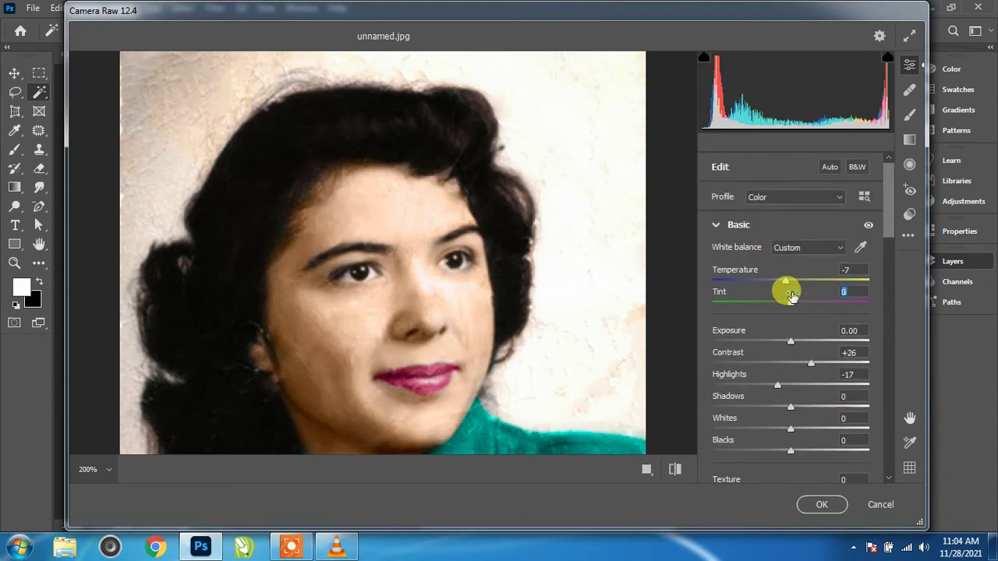
pyautogui.moveTo(791, 294); pyautogui.dragTo(791, 295)
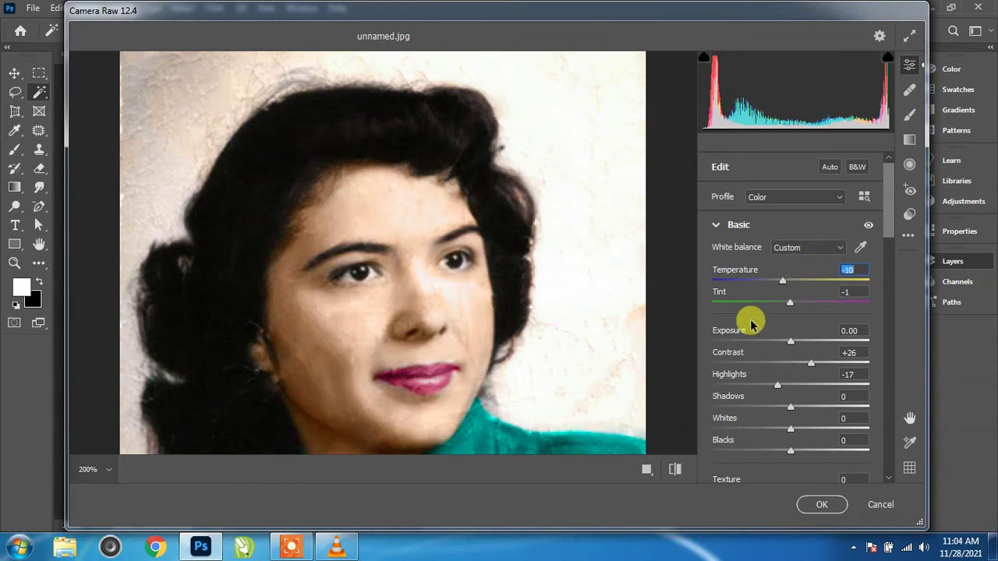
pyautogui.scroll(-3, 740, 355)
pyautogui.scroll(-3, 740, 354)
pyautogui.scroll(-4, 737, 351)
# Step: Shift the yellows hue to +21 and desaturate the yellows to -23
pyautogui.scroll(-2, 737, 351)
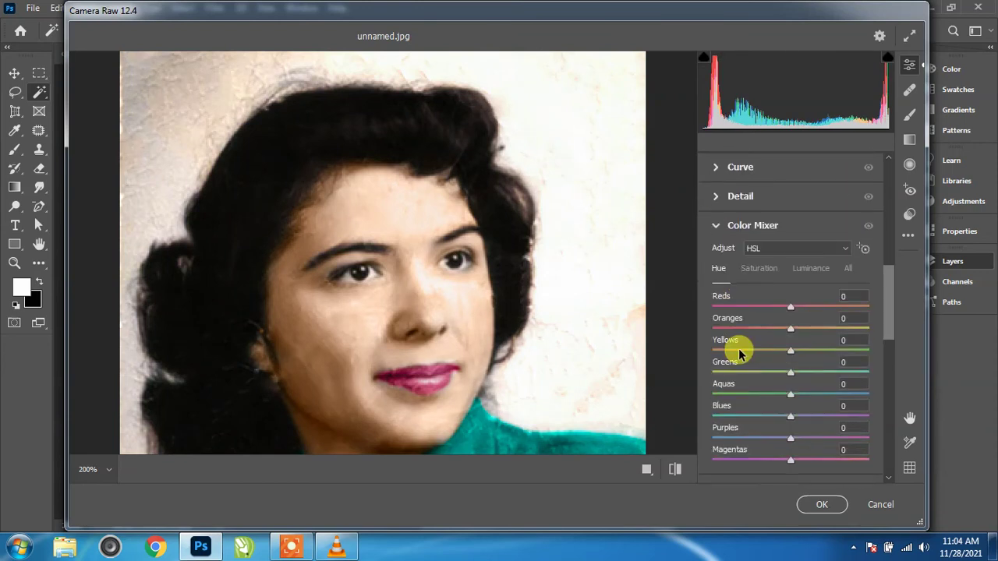
pyautogui.click(761, 269)
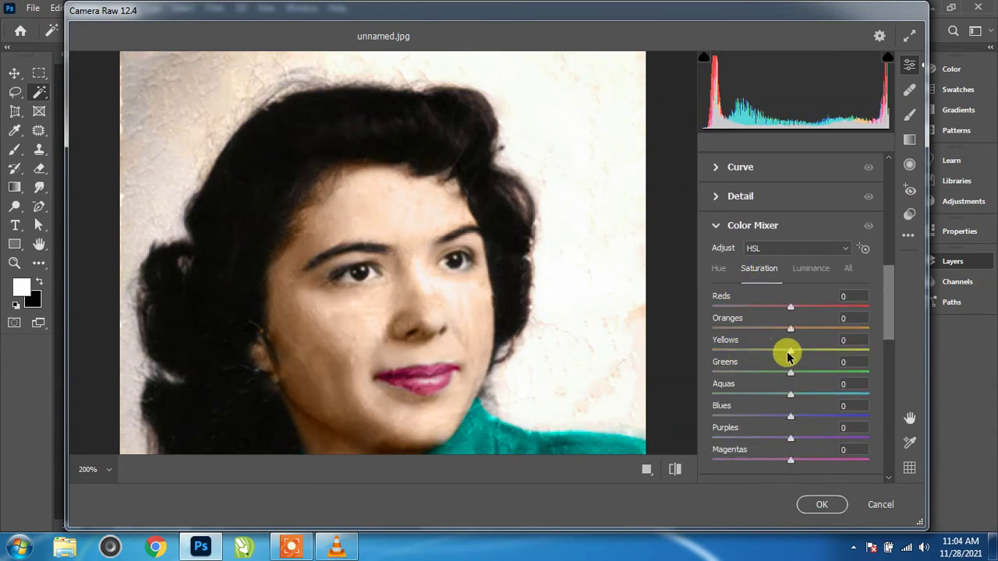
pyautogui.click(718, 269)
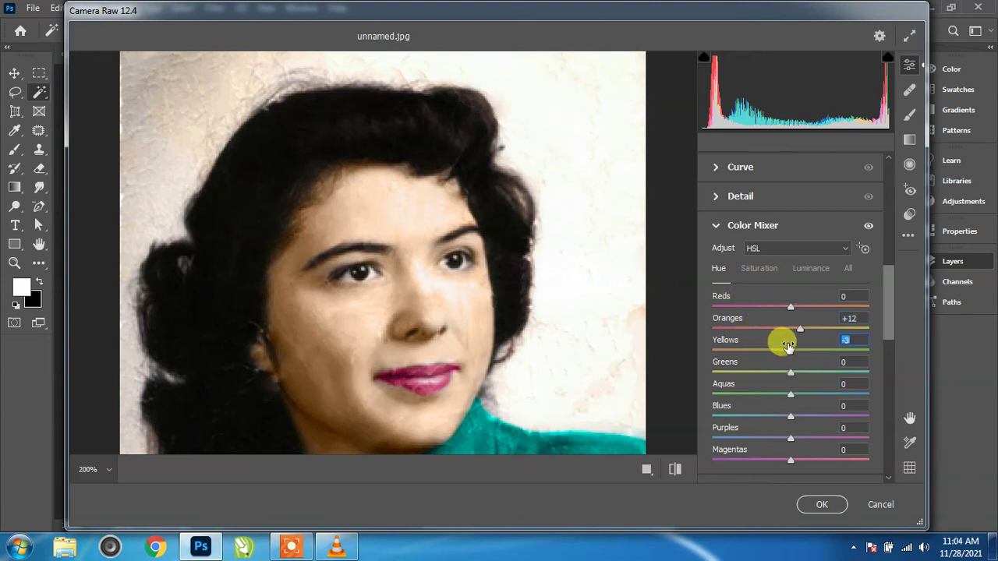
pyautogui.moveTo(786, 345); pyautogui.dragTo(806, 343)
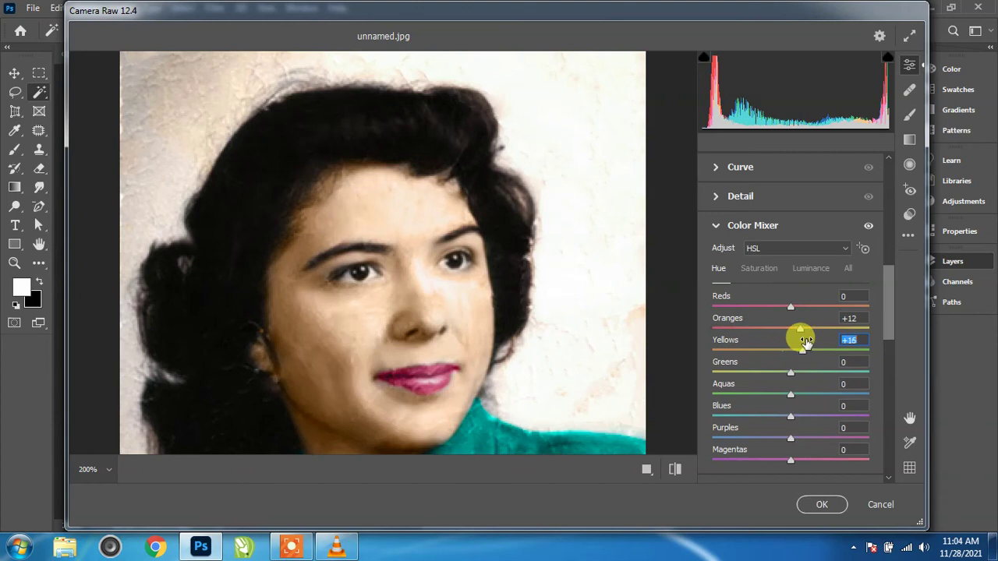
pyautogui.click(759, 268)
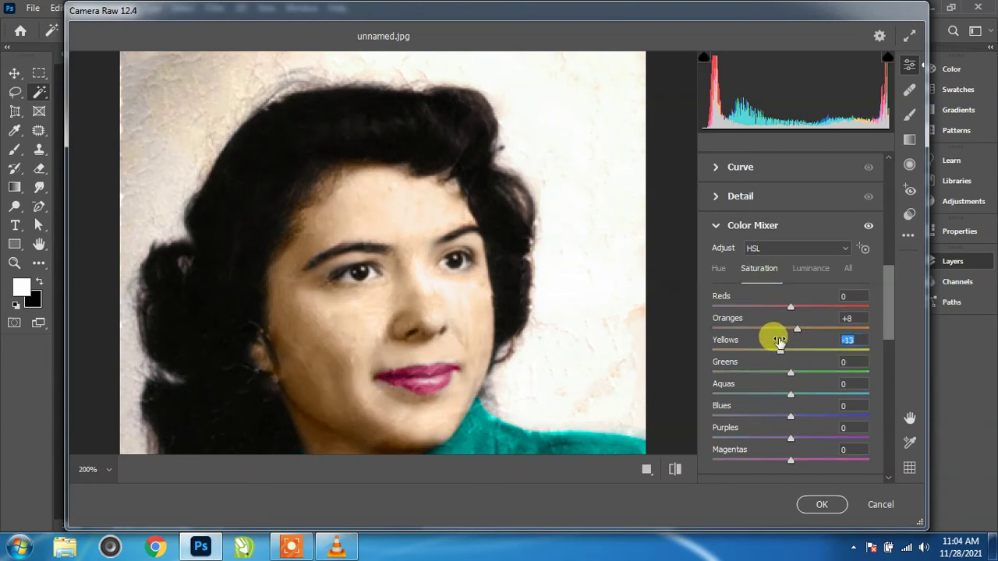
pyautogui.moveTo(774, 342); pyautogui.dragTo(754, 343)
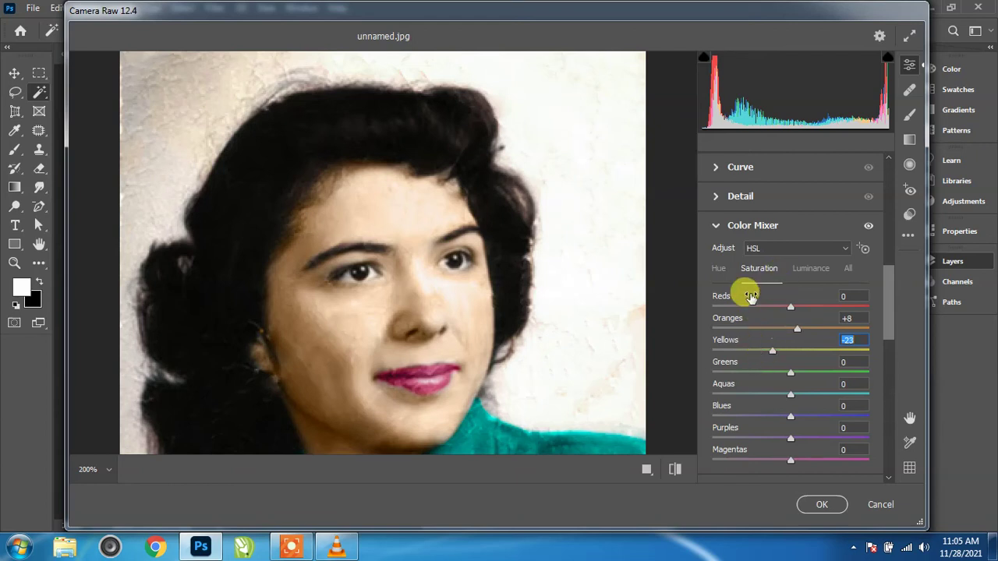
pyautogui.click(719, 268)
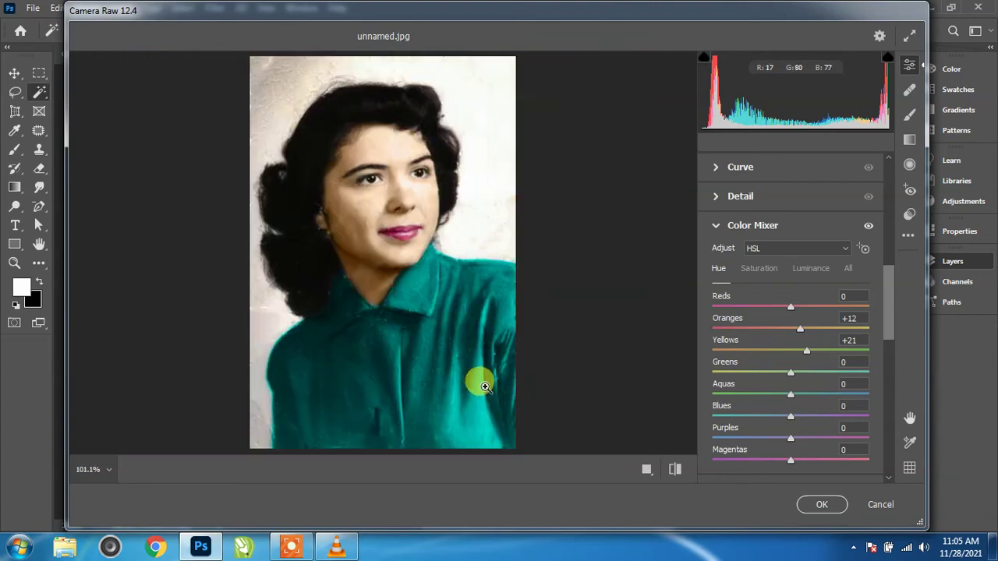
# Step: Raise aqua saturation to +30, shift greens hue to +22 and magentas hue to -25
pyautogui.click(474, 378)
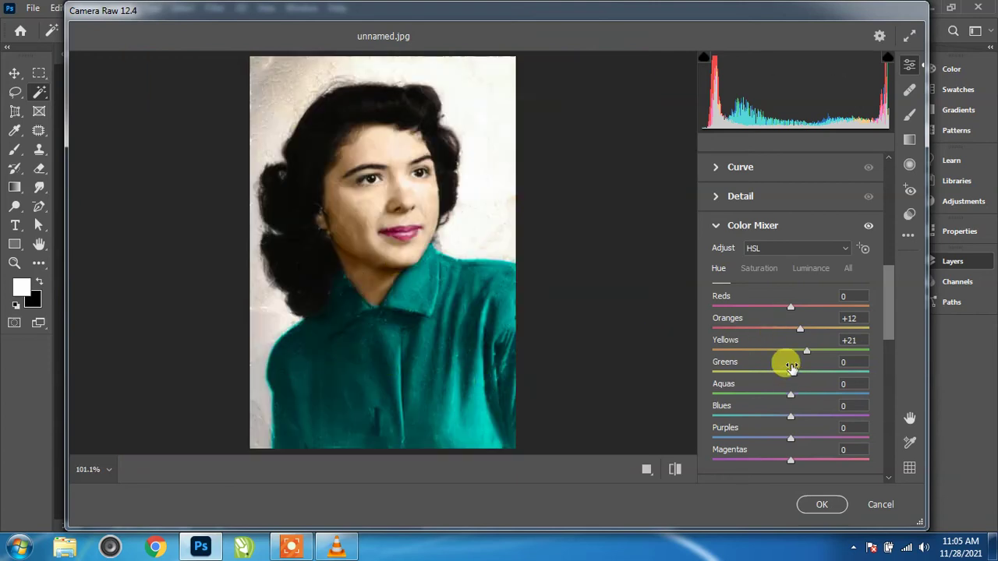
pyautogui.click(763, 270)
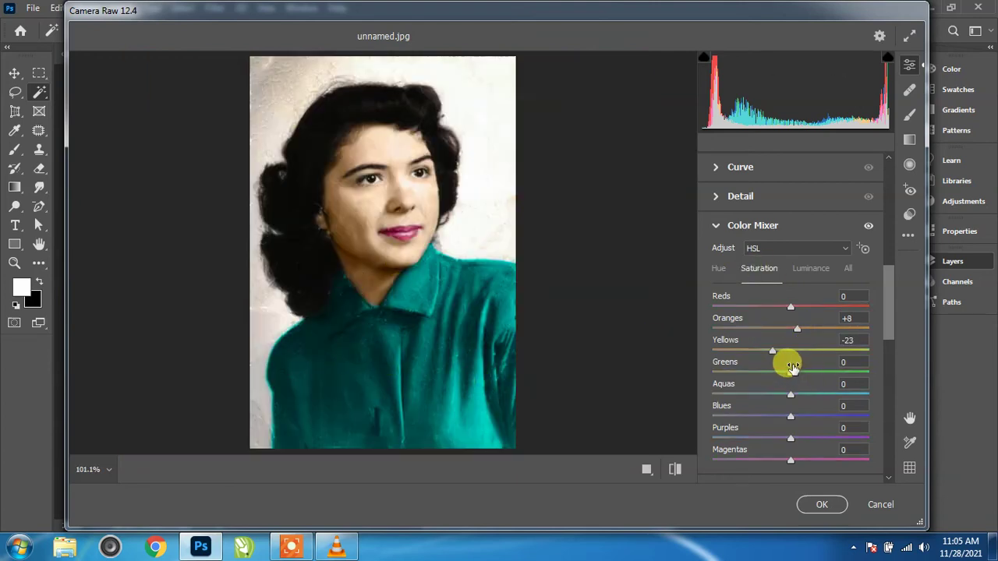
pyautogui.moveTo(786, 383); pyautogui.dragTo(809, 383)
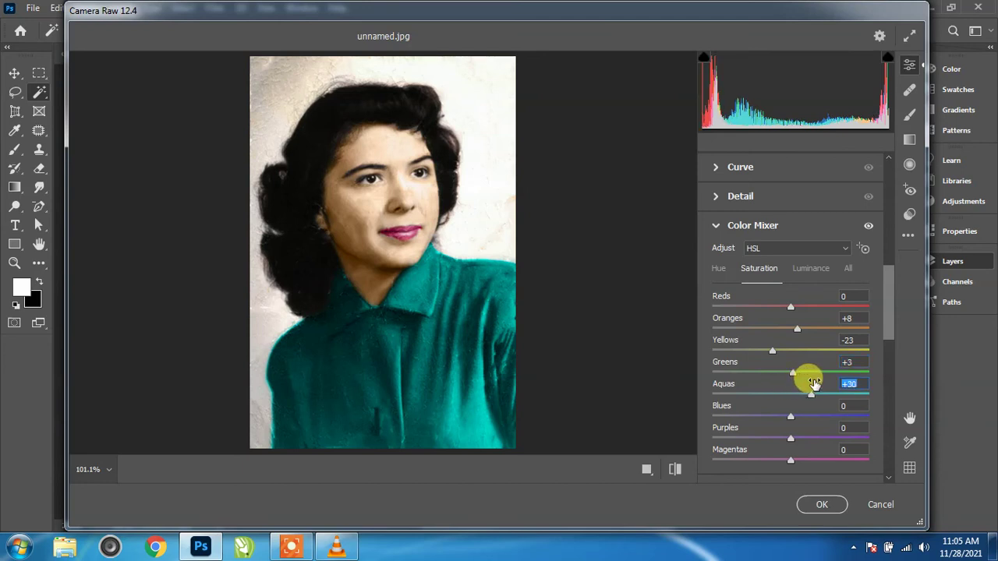
pyautogui.click(723, 275)
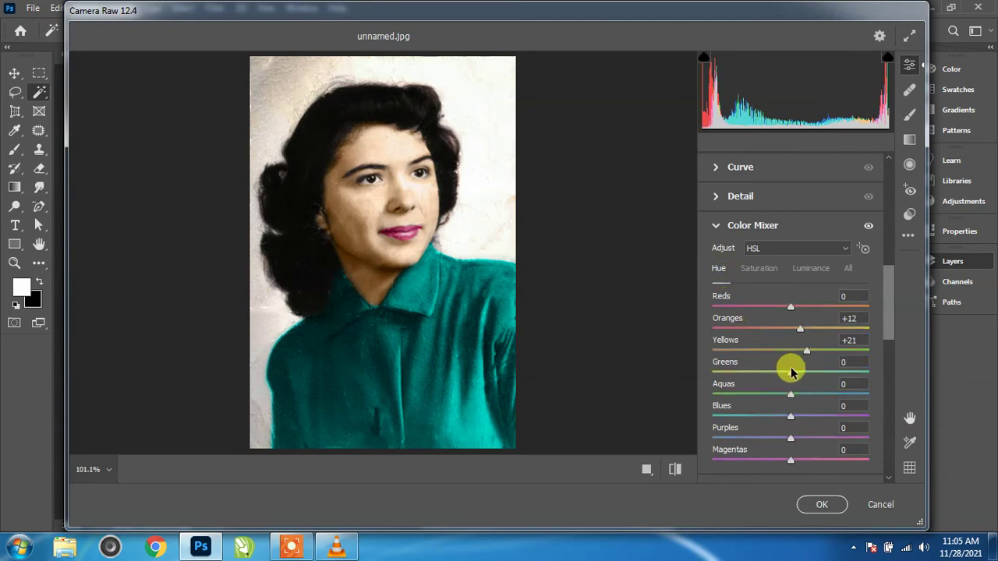
pyautogui.moveTo(792, 368)
pyautogui.mouseDown()
pyautogui.moveTo(813, 361)
pyautogui.moveTo(768, 361)
pyautogui.moveTo(811, 364)
pyautogui.moveTo(798, 380)
pyautogui.moveTo(810, 383)
pyautogui.moveTo(757, 383)
pyautogui.moveTo(818, 385)
pyautogui.mouseUp()
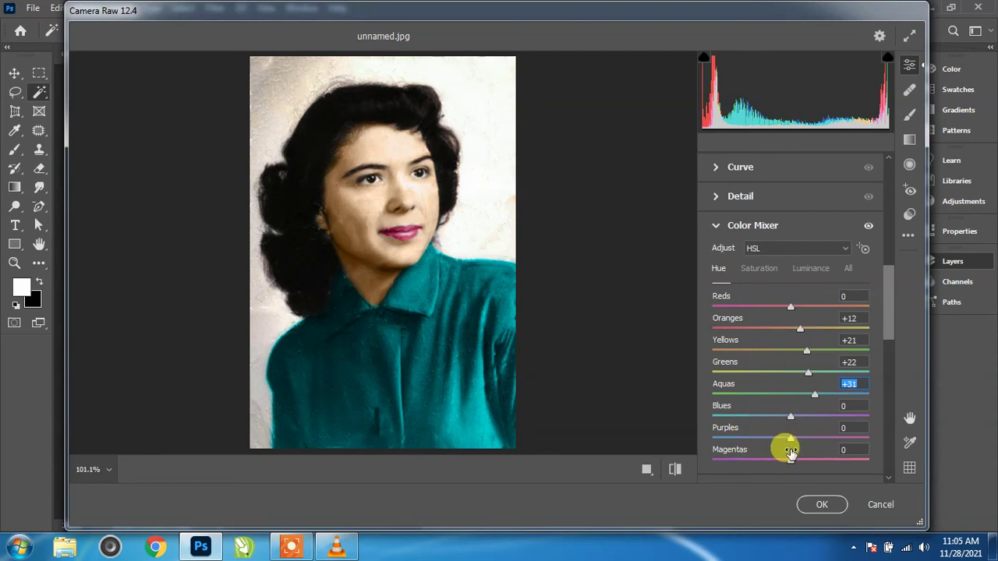
pyautogui.moveTo(789, 451)
pyautogui.mouseDown()
pyautogui.moveTo(753, 452)
pyautogui.moveTo(772, 459)
pyautogui.mouseUp()
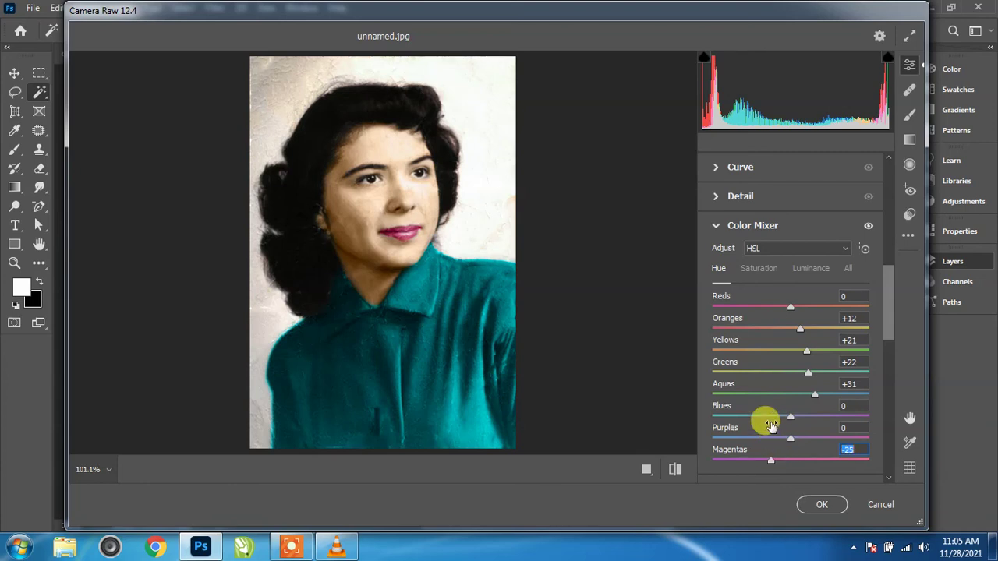
pyautogui.click(403, 243)
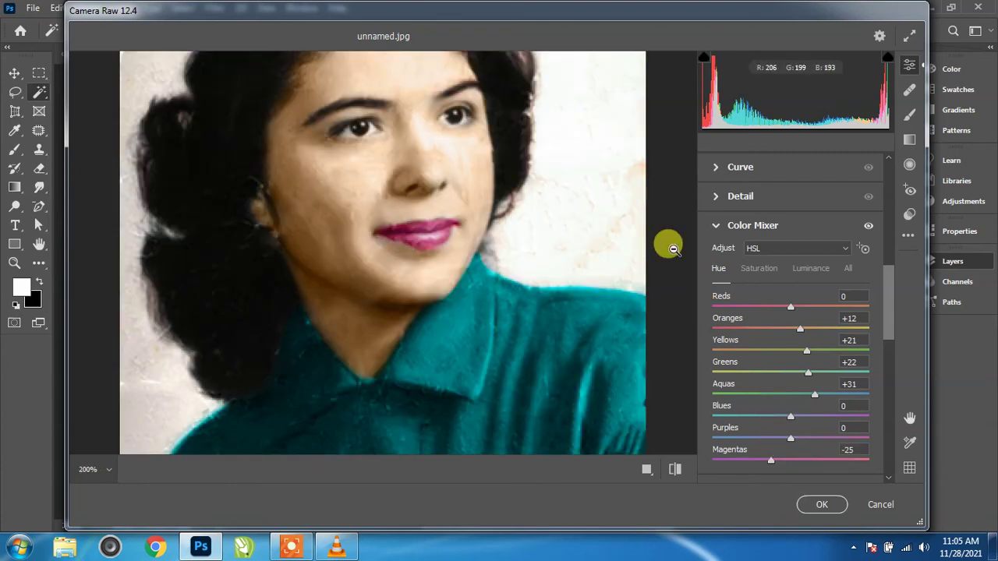
pyautogui.click(886, 255)
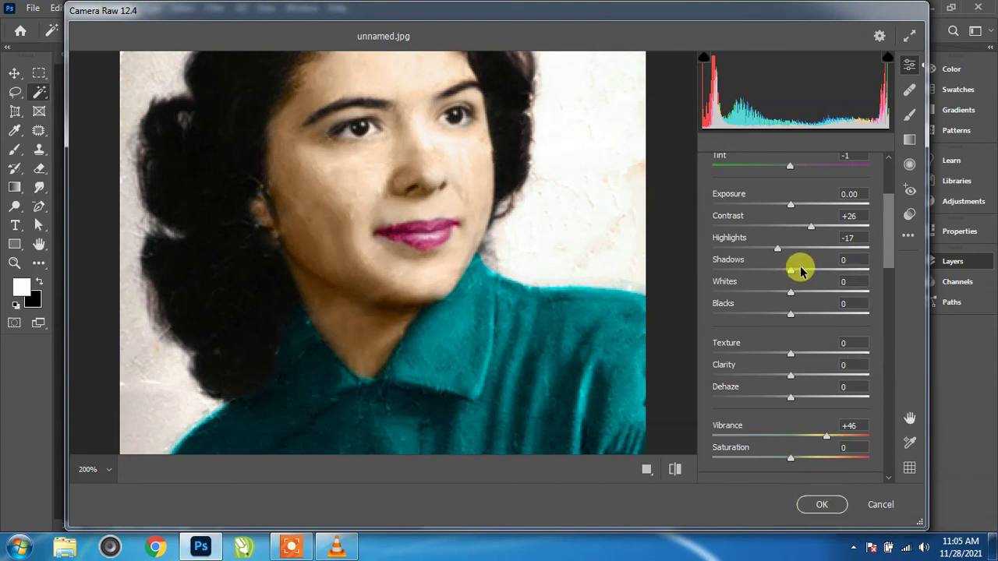
# Step: Lift shadows to +19, compare before/after, and commit the Camera Raw edits
pyautogui.moveTo(805, 263)
pyautogui.mouseDown()
pyautogui.moveTo(789, 263)
pyautogui.moveTo(811, 263)
pyautogui.mouseUp()
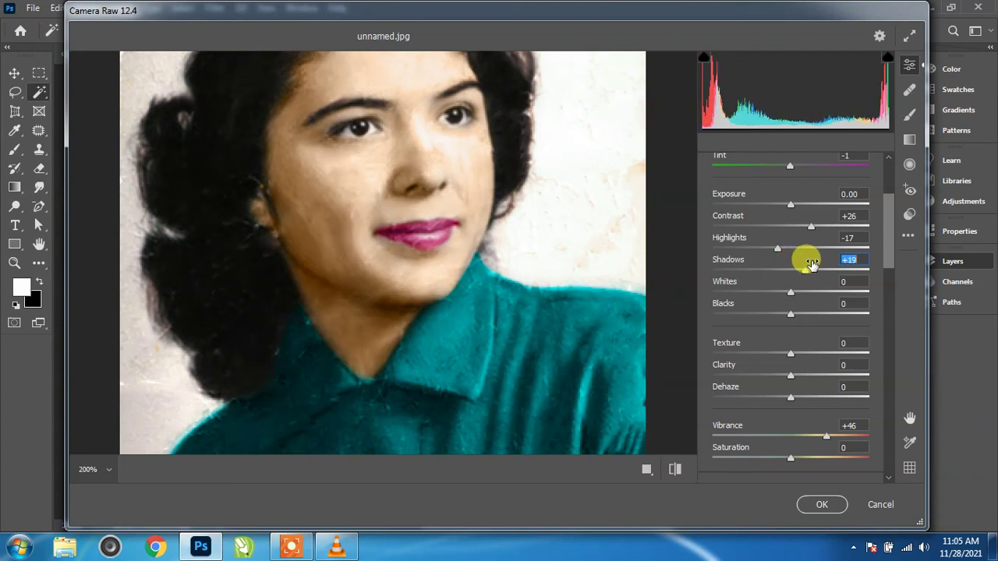
pyautogui.click(674, 470)
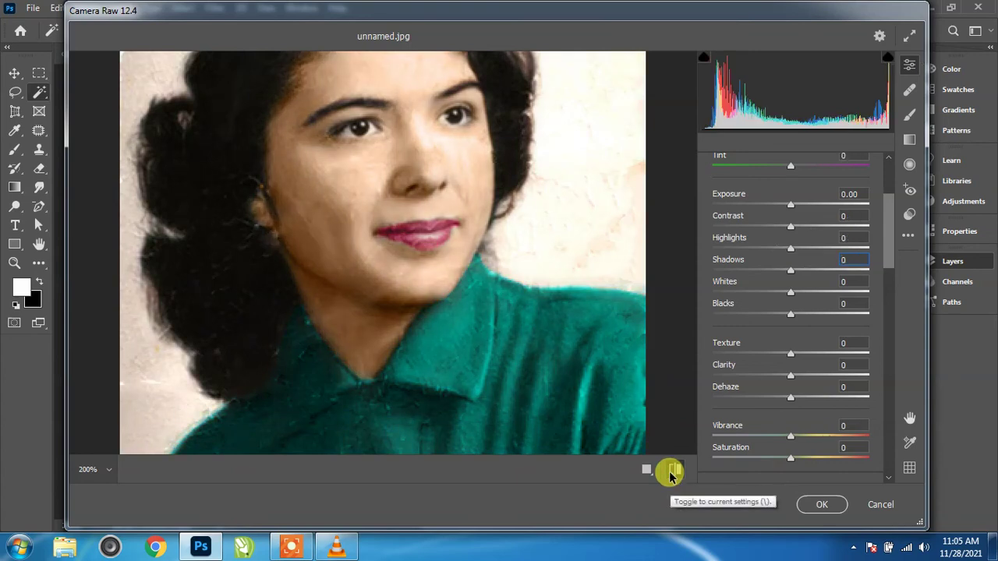
pyautogui.click(674, 473)
pyautogui.click(821, 505)
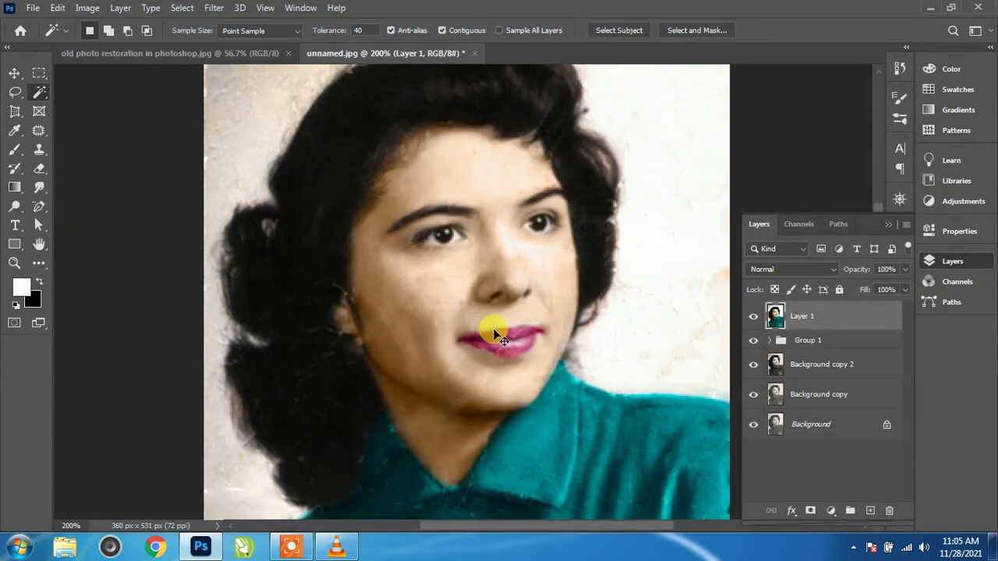
# Step: Add a Selective Color layer and set the Yellows range to Yellow -37, Cyan -5
pyautogui.hotkey('ctrl', '0')
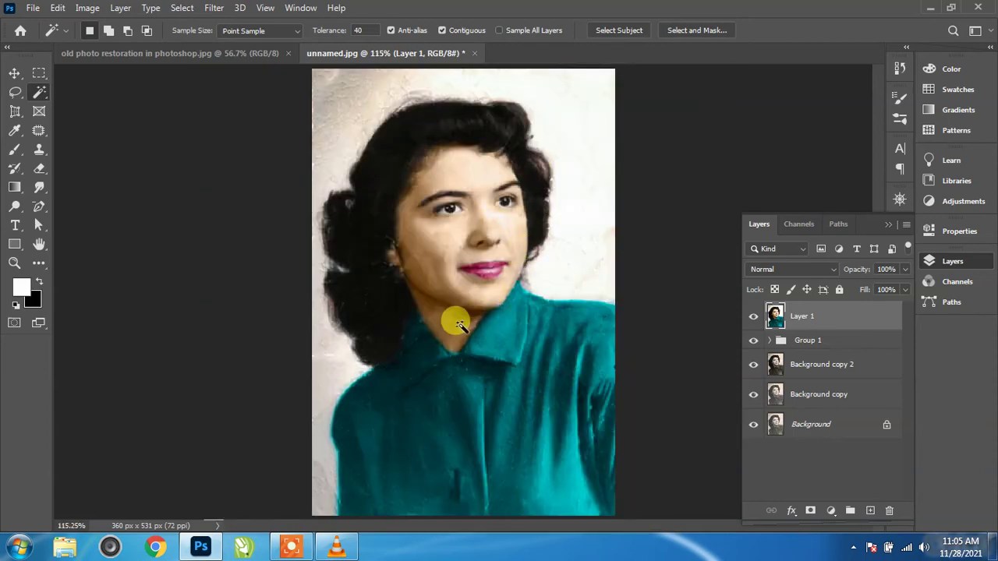
pyautogui.hotkey('ctrl', '1')
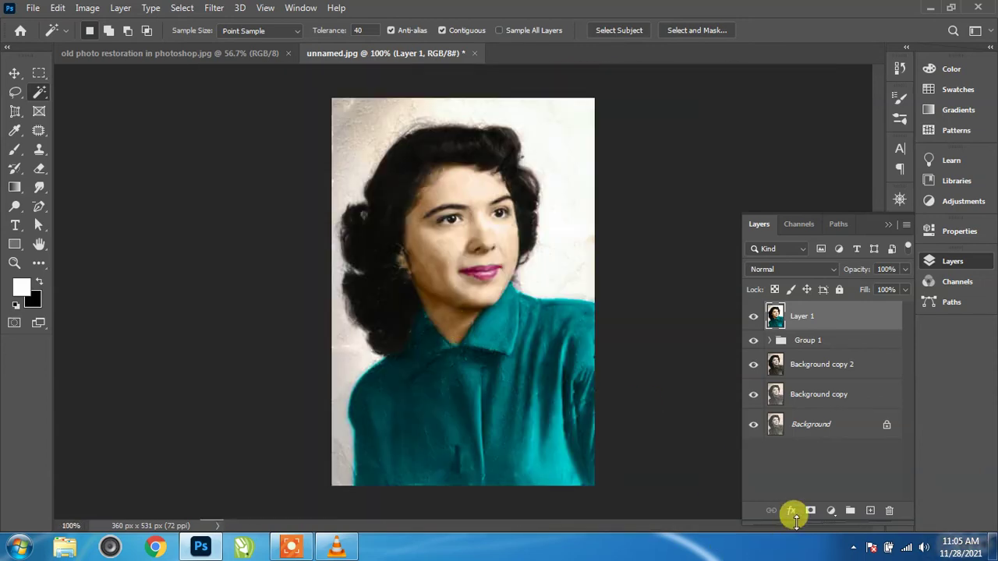
pyautogui.click(832, 510)
pyautogui.click(866, 504)
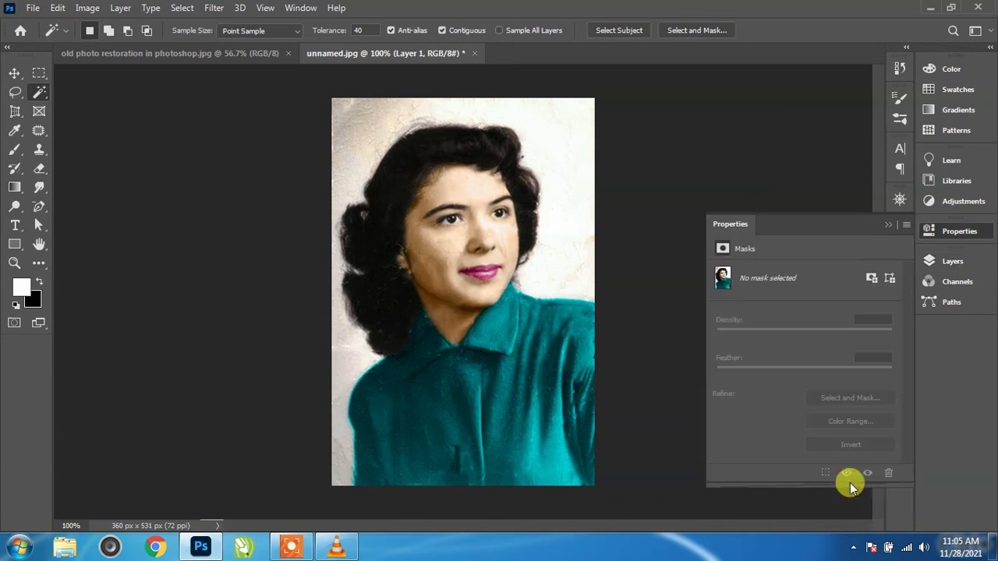
pyautogui.click(750, 293)
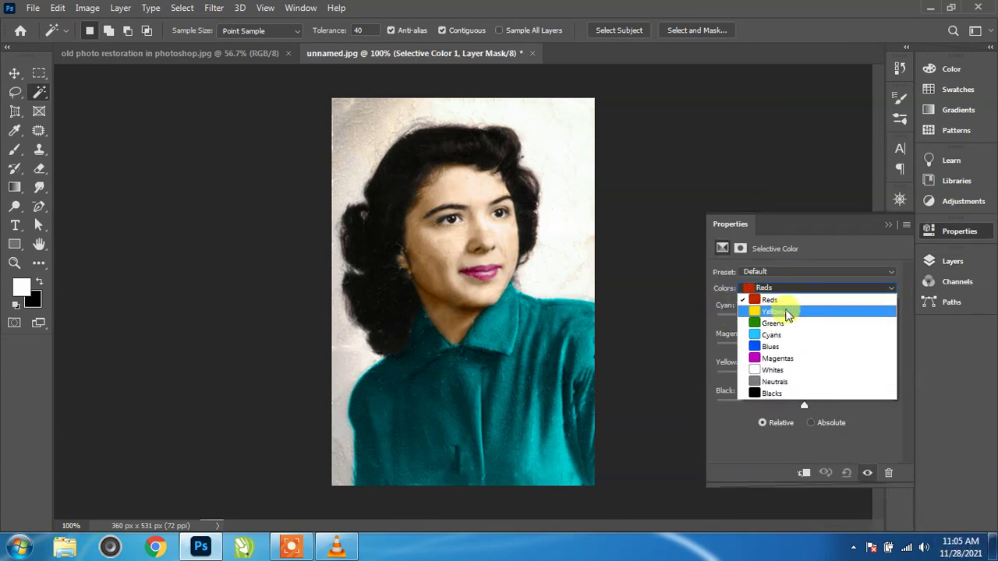
pyautogui.click(784, 314)
pyautogui.moveTo(795, 379); pyautogui.dragTo(778, 379)
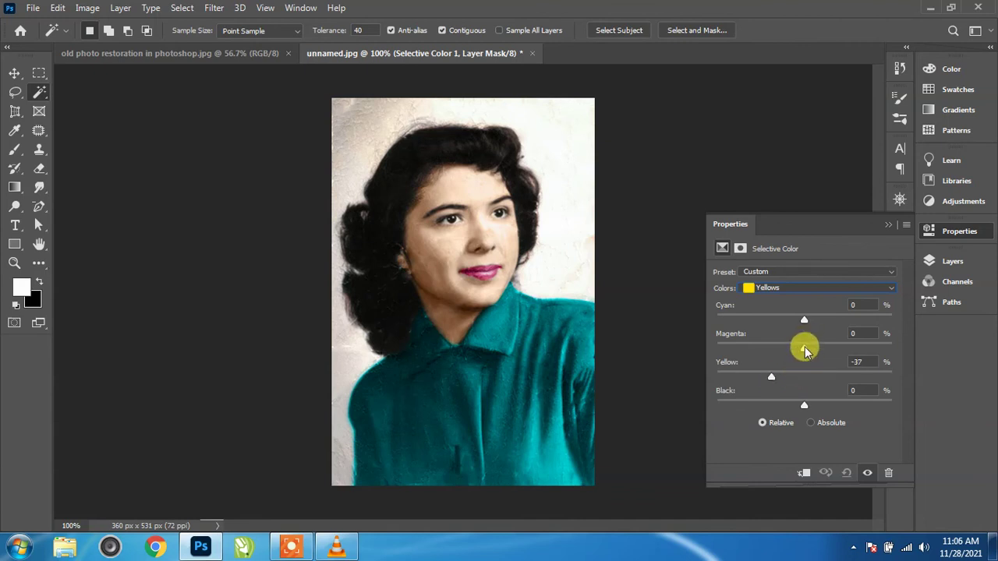
pyautogui.moveTo(805, 322); pyautogui.dragTo(819, 321)
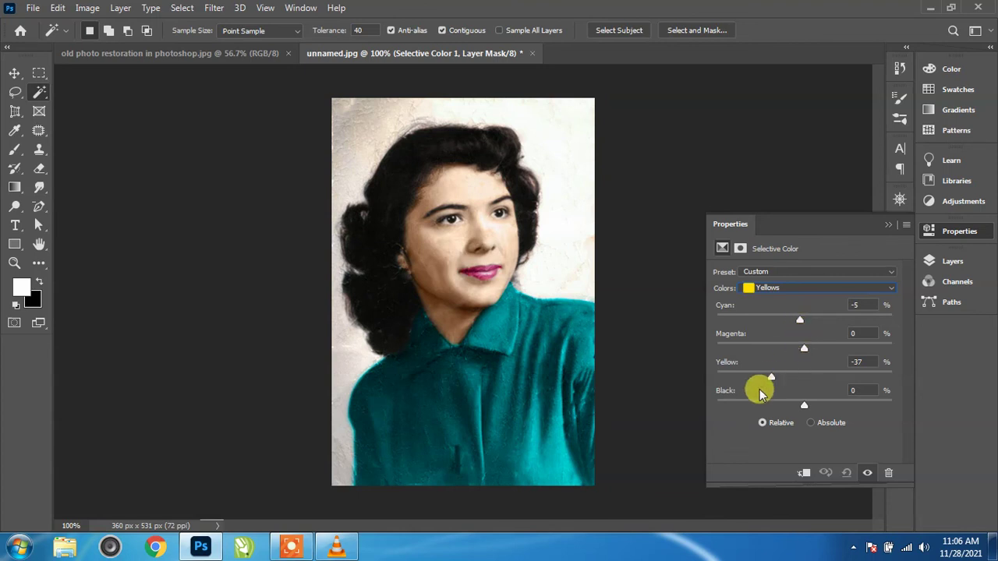
# Step: Set Selective Color Neutrals to Cyan +5, Yellow -5 and Whites to Black +35
pyautogui.click(797, 289)
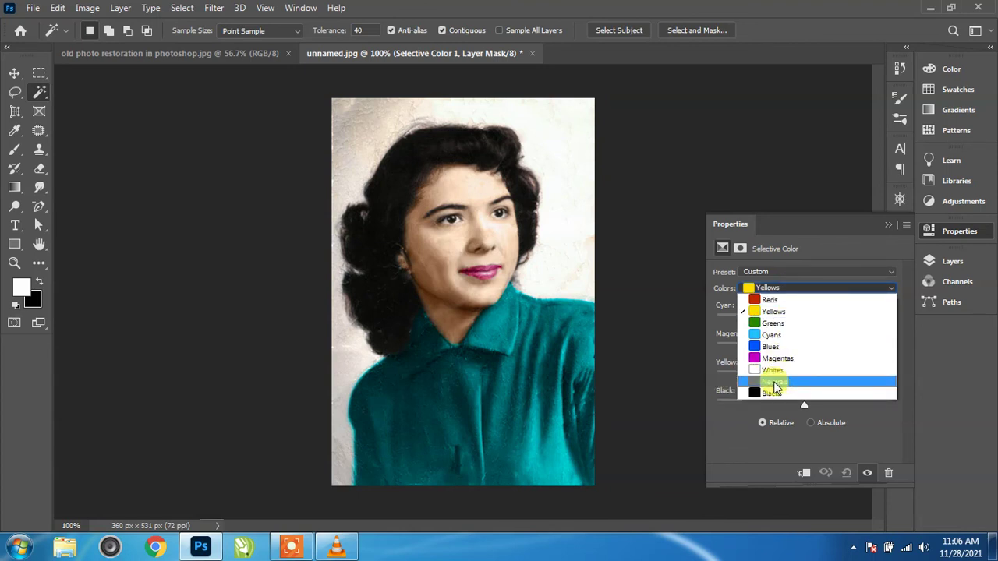
pyautogui.click(776, 382)
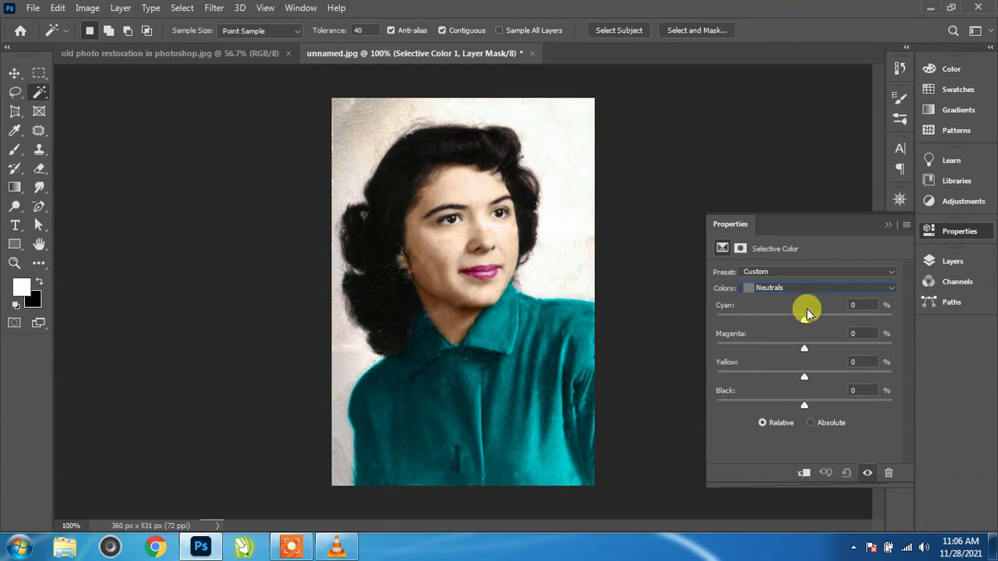
pyautogui.moveTo(811, 324); pyautogui.dragTo(797, 324)
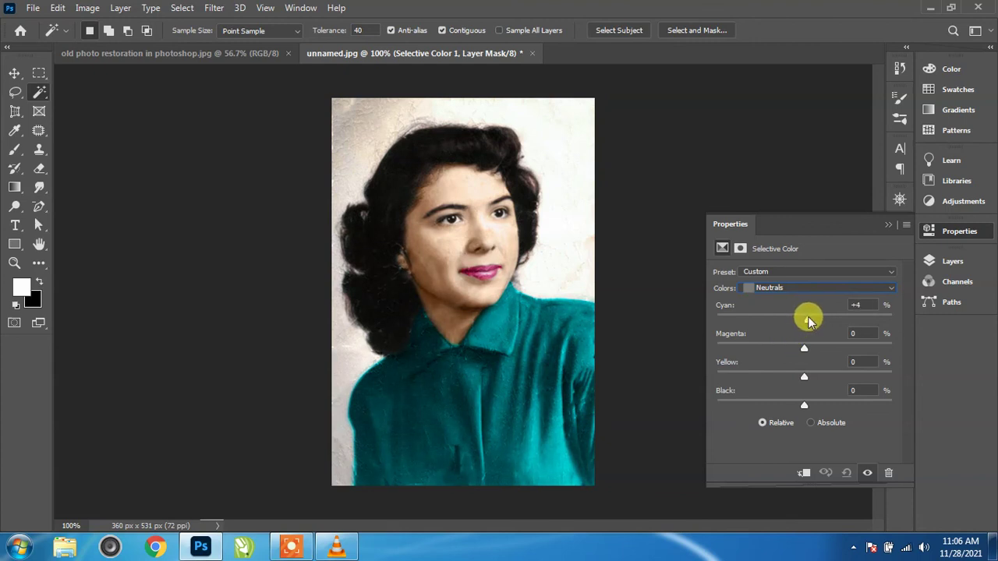
pyautogui.moveTo(805, 377); pyautogui.dragTo(809, 378)
pyautogui.moveTo(809, 322); pyautogui.dragTo(811, 322)
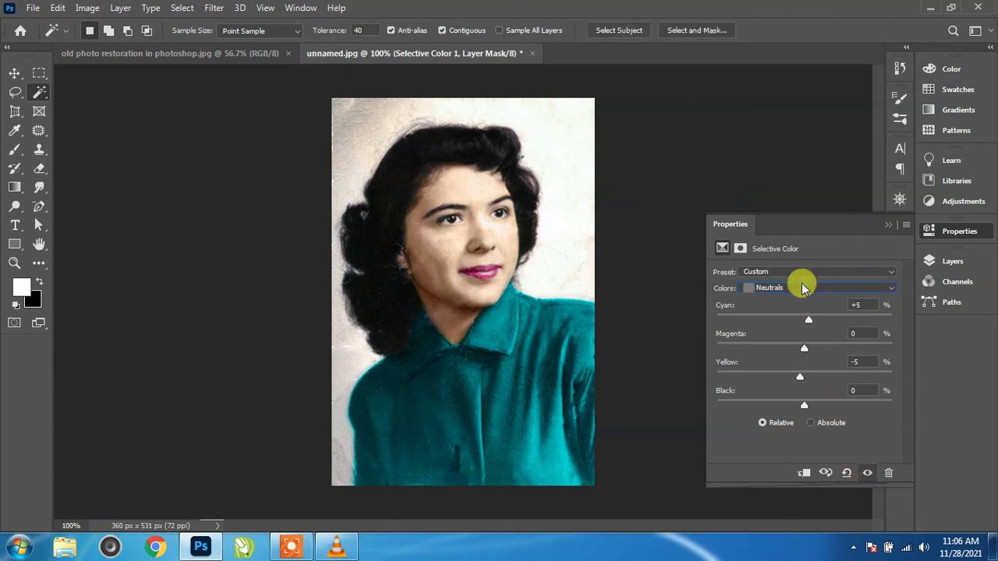
pyautogui.click(803, 287)
pyautogui.click(797, 363)
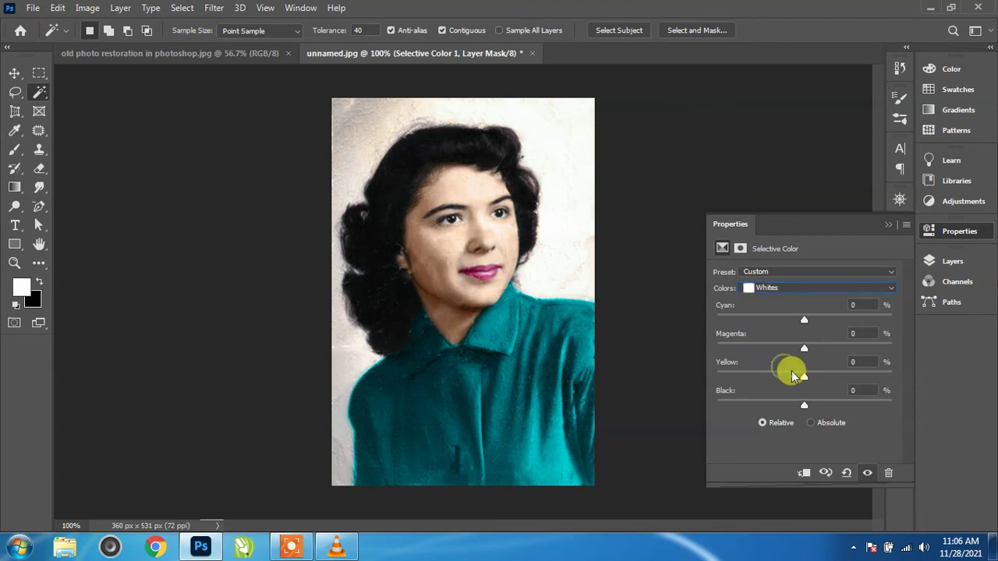
pyautogui.moveTo(806, 405)
pyautogui.mouseDown()
pyautogui.moveTo(791, 407)
pyautogui.moveTo(829, 406)
pyautogui.mouseUp()
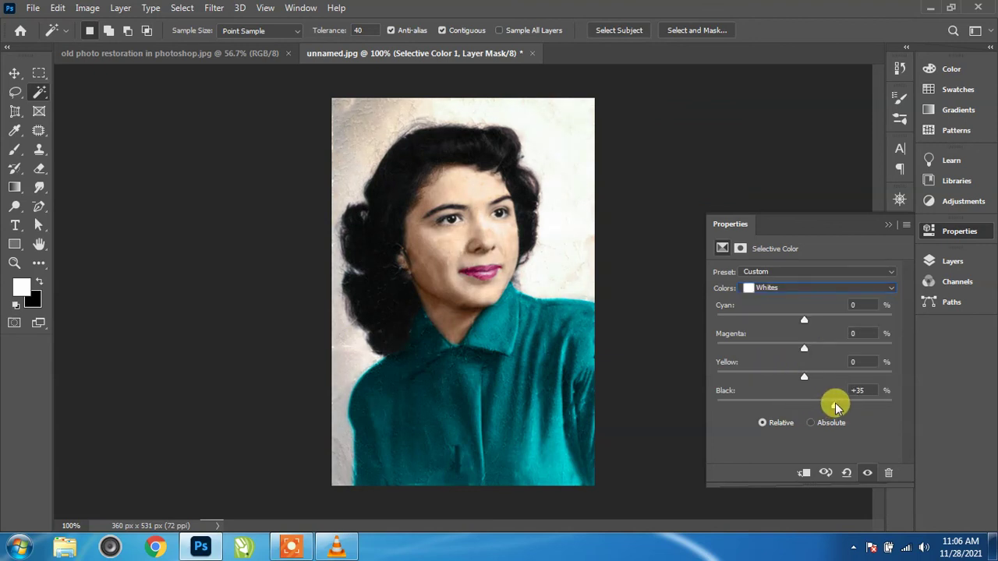
pyautogui.click(888, 224)
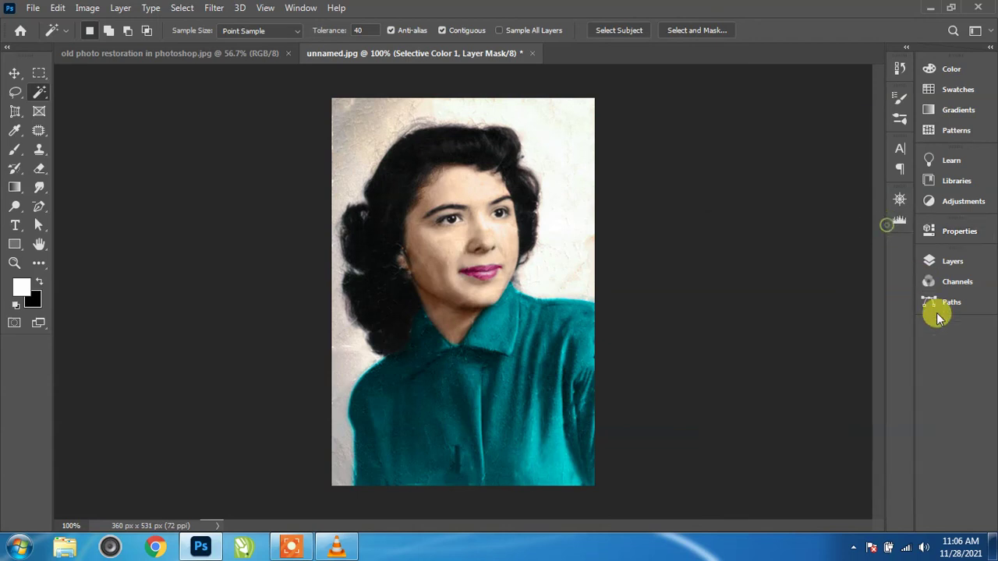
# Step: Add a Vibrance adjustment layer with vibrance +13
pyautogui.click(950, 265)
pyautogui.click(755, 317)
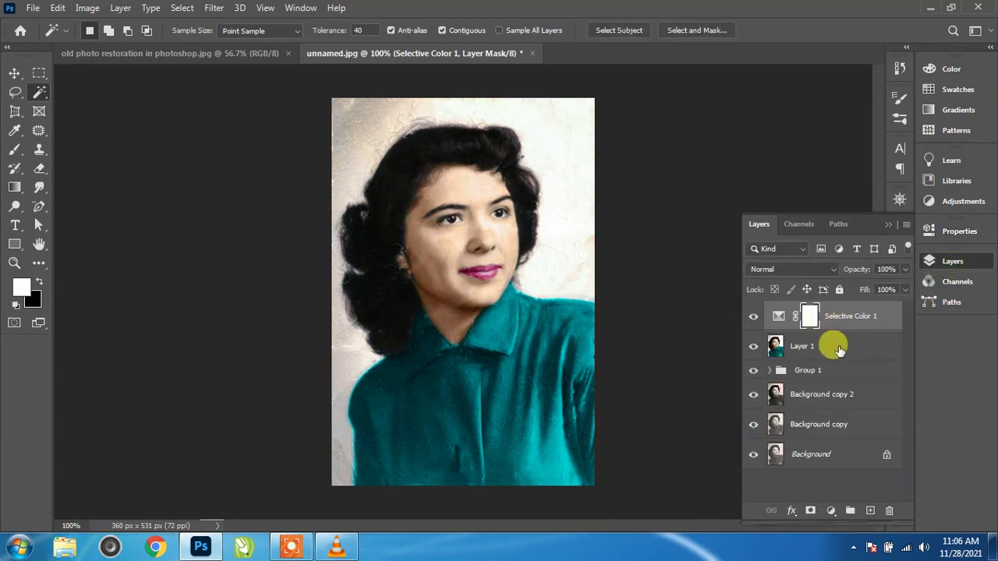
pyautogui.click(827, 513)
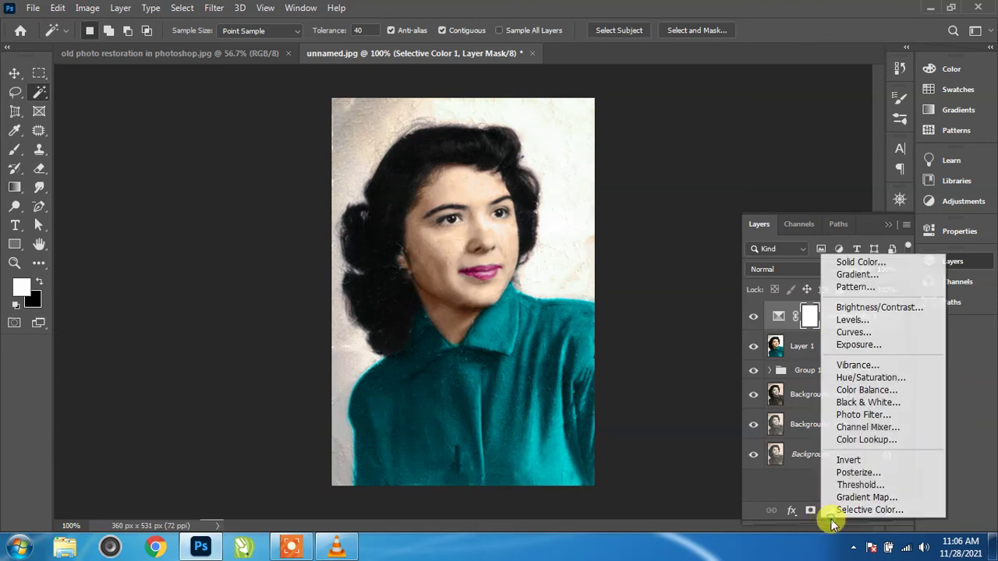
pyautogui.click(889, 367)
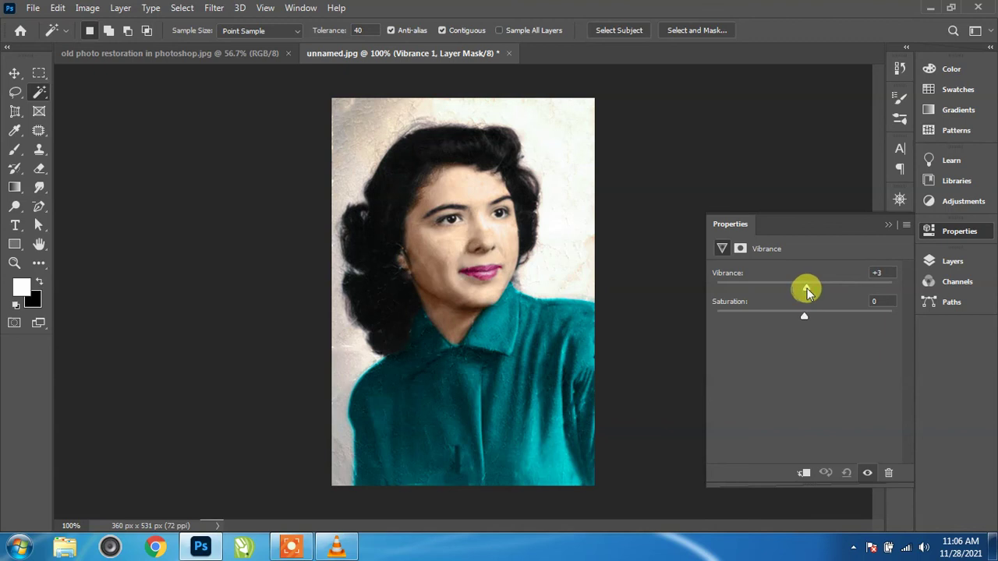
pyautogui.moveTo(807, 291)
pyautogui.mouseDown()
pyautogui.moveTo(824, 291)
pyautogui.moveTo(811, 294)
pyautogui.mouseUp()
pyautogui.moveTo(816, 290); pyautogui.dragTo(819, 290)
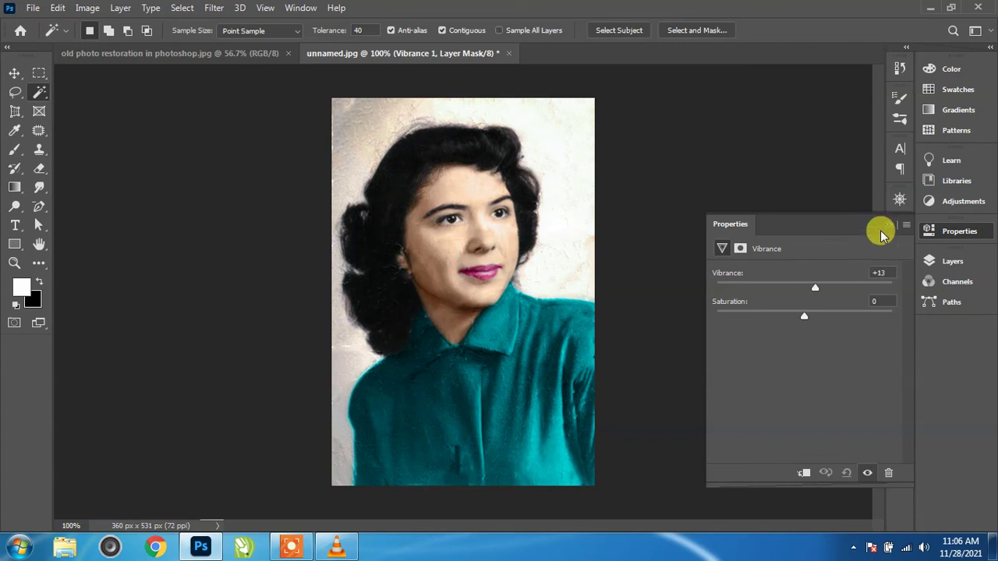
pyautogui.click(887, 230)
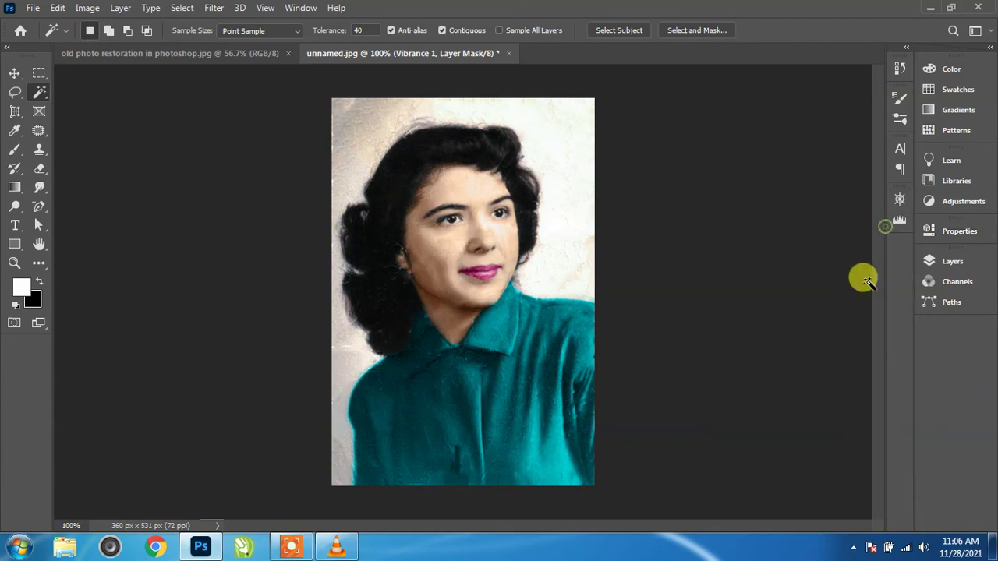
# Step: Add a Levels adjustment layer with output white 224 and input black raised to 8
pyautogui.click(928, 263)
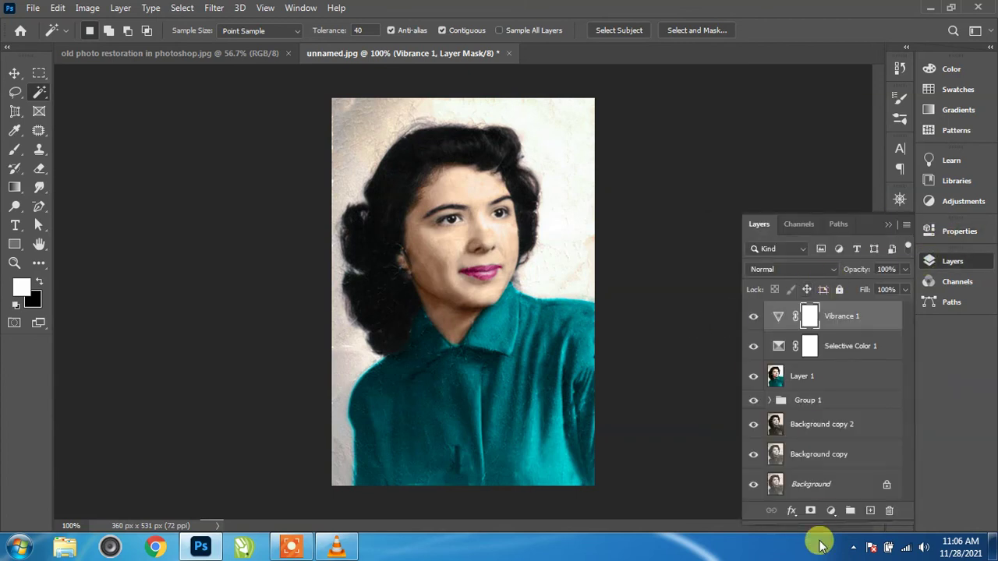
pyautogui.click(833, 510)
pyautogui.click(870, 314)
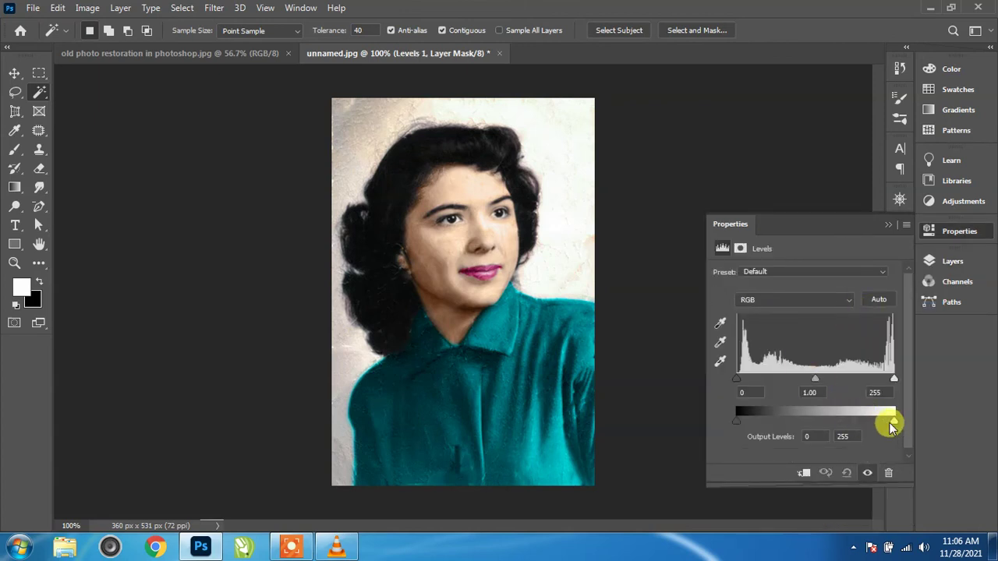
pyautogui.moveTo(891, 425); pyautogui.dragTo(876, 425)
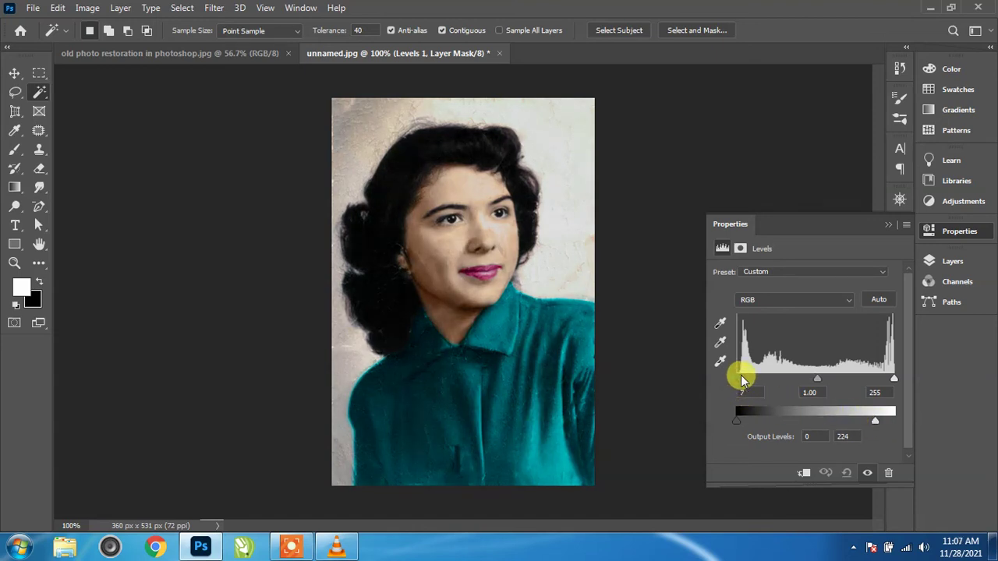
pyautogui.moveTo(743, 380); pyautogui.dragTo(743, 380)
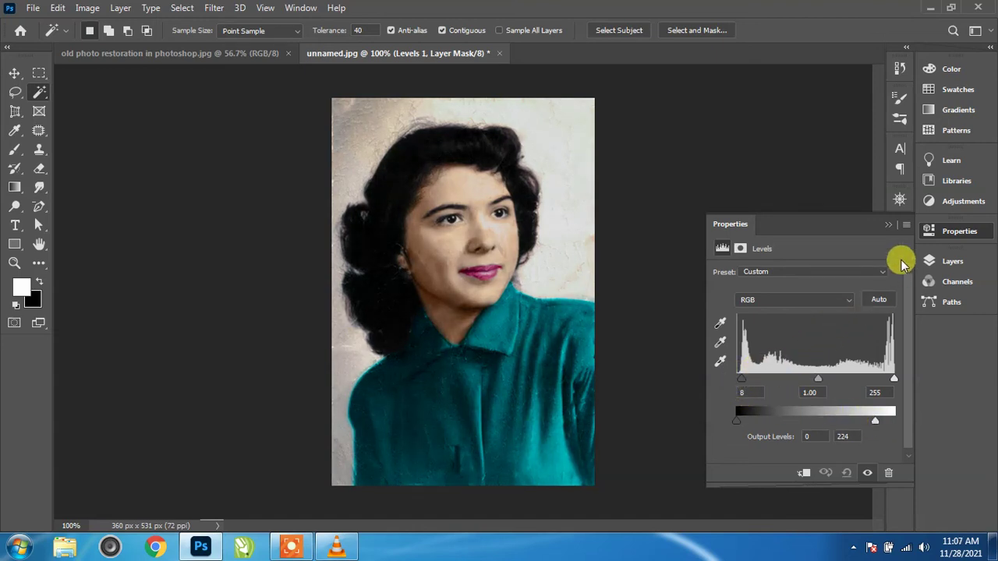
pyautogui.click(890, 228)
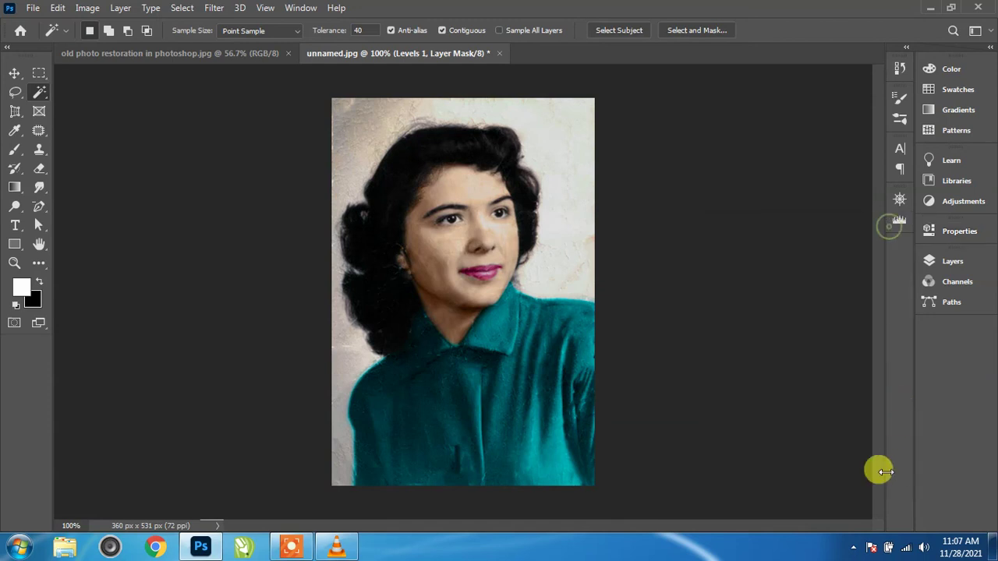
# Step: Set Vibrance 1 saturation to +9 and zoom in on the woman's face
pyautogui.click(955, 260)
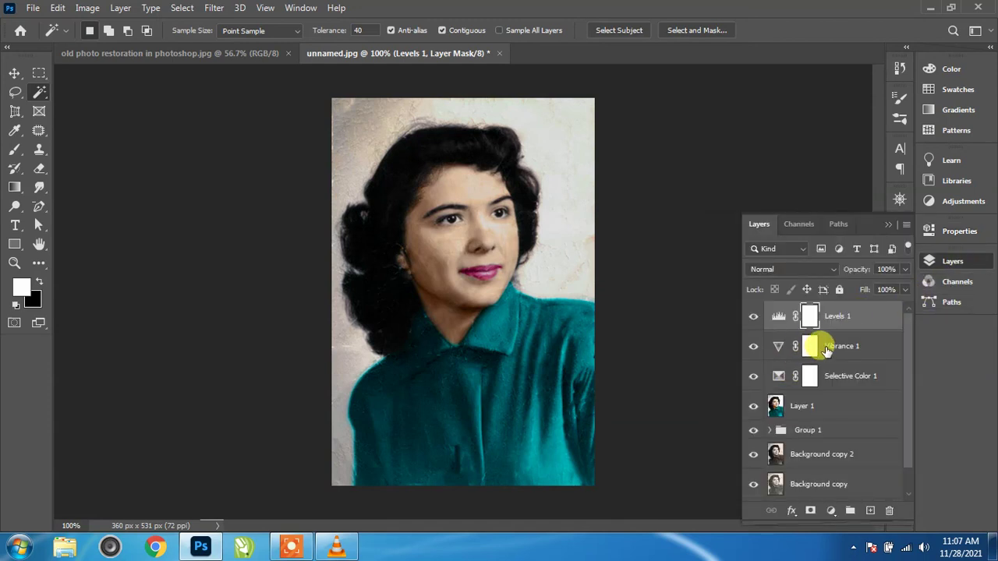
pyautogui.click(776, 347)
pyautogui.doubleClick(777, 347)
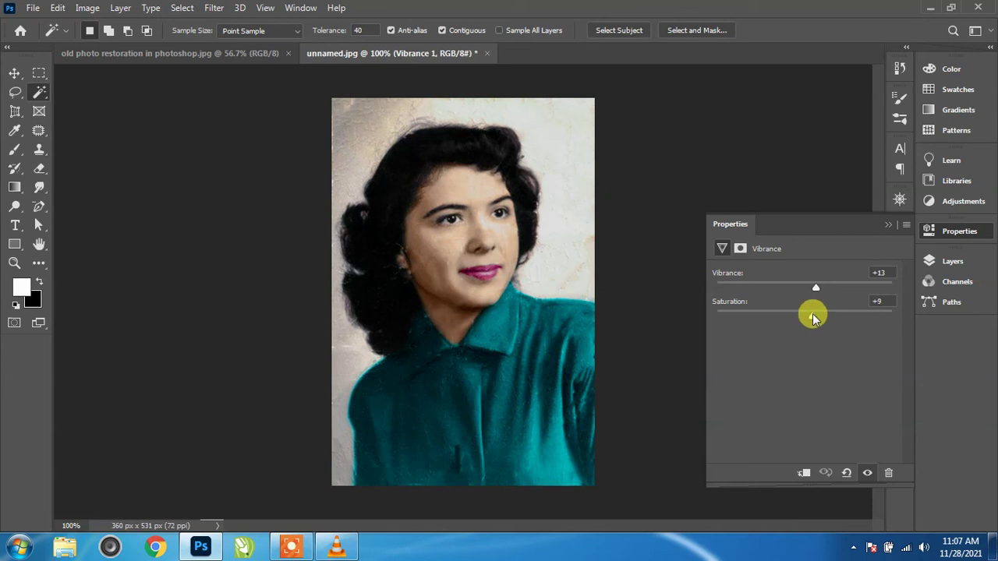
pyautogui.click(886, 224)
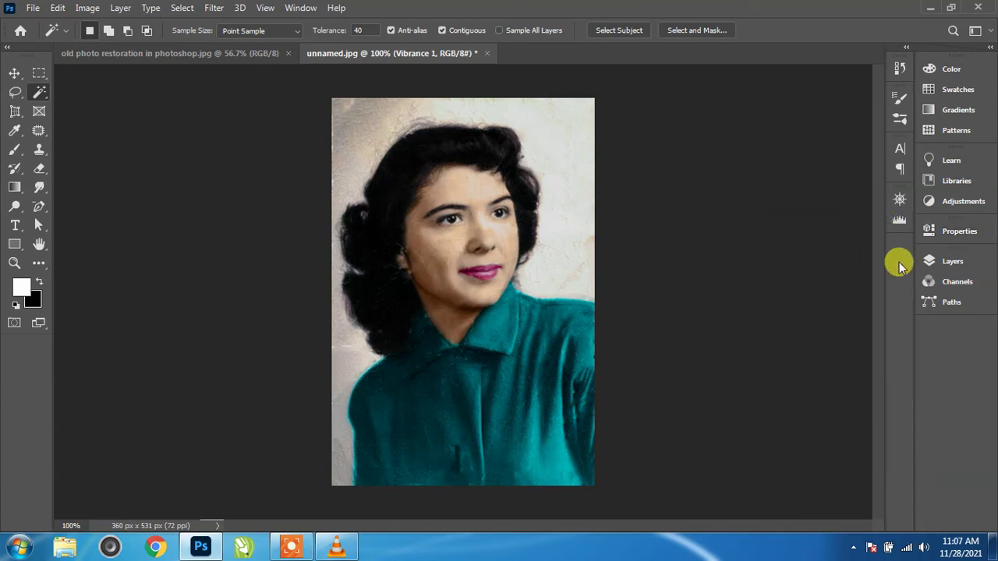
pyautogui.click(929, 262)
pyautogui.hotkey('ctrl', '+')
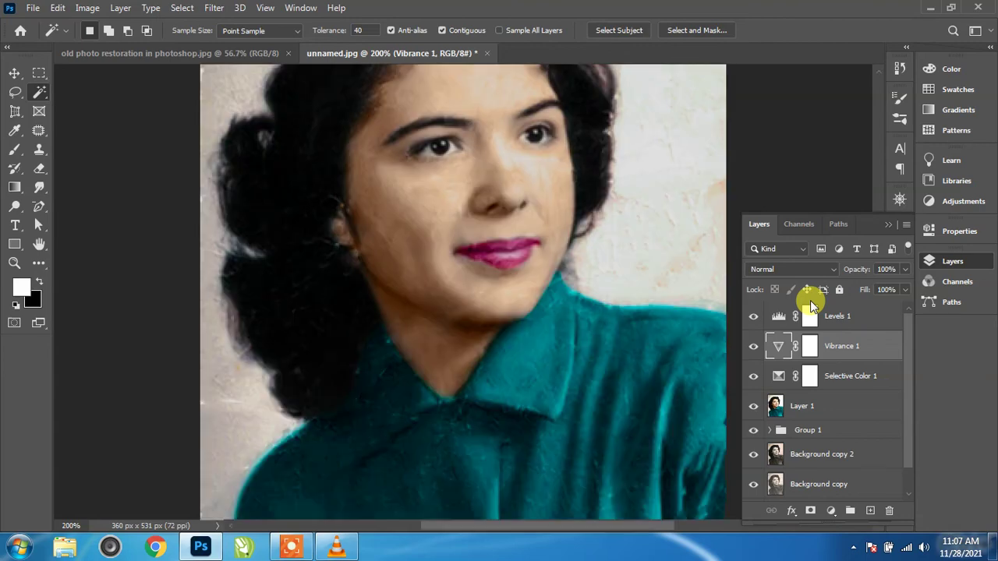
pyautogui.hotkey('ctrl', '+')
pyautogui.moveTo(660, 256); pyautogui.dragTo(607, 336)
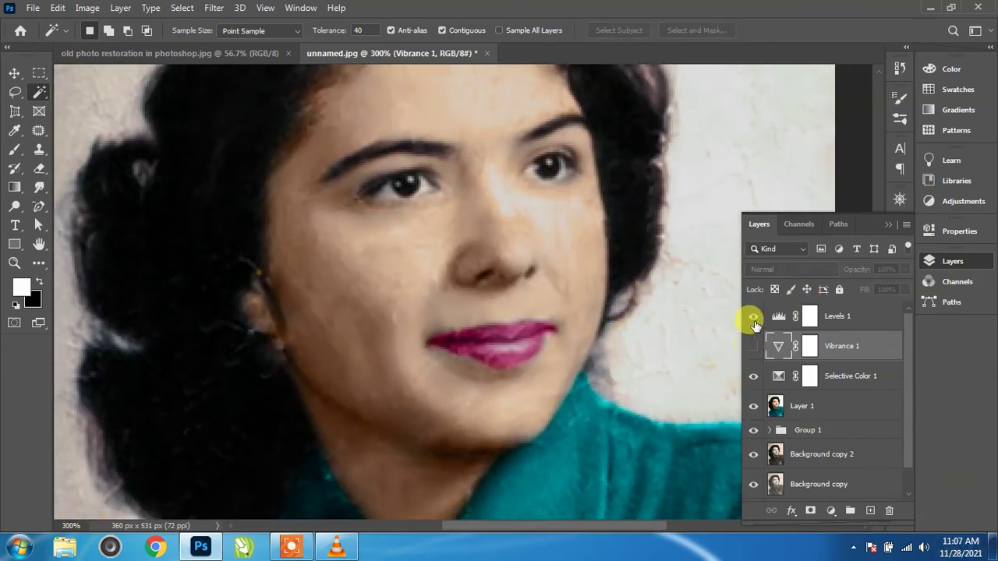
# Step: Delete the Levels 1 layer mask and then the Levels 1 layer
pyautogui.click(754, 347)
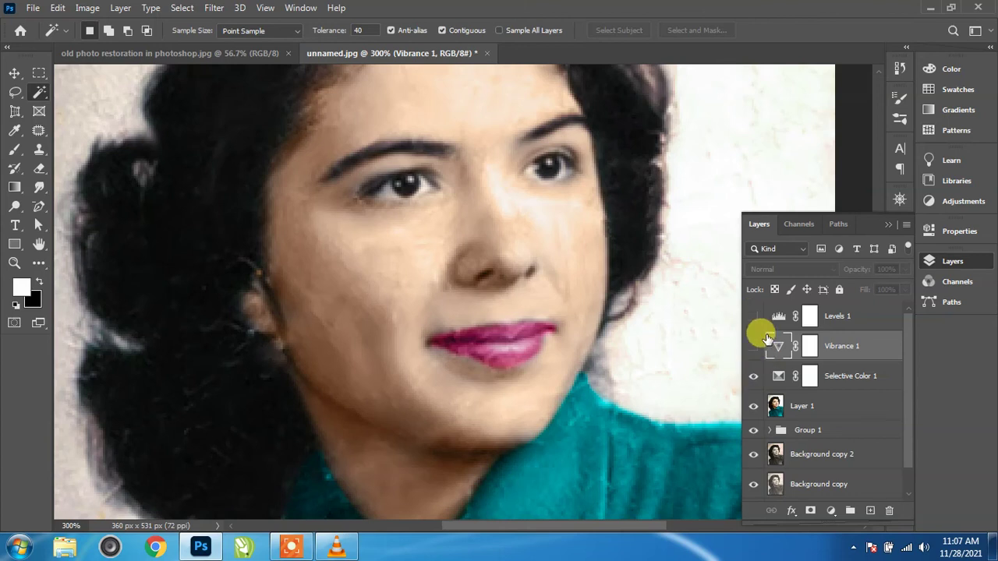
pyautogui.click(780, 316)
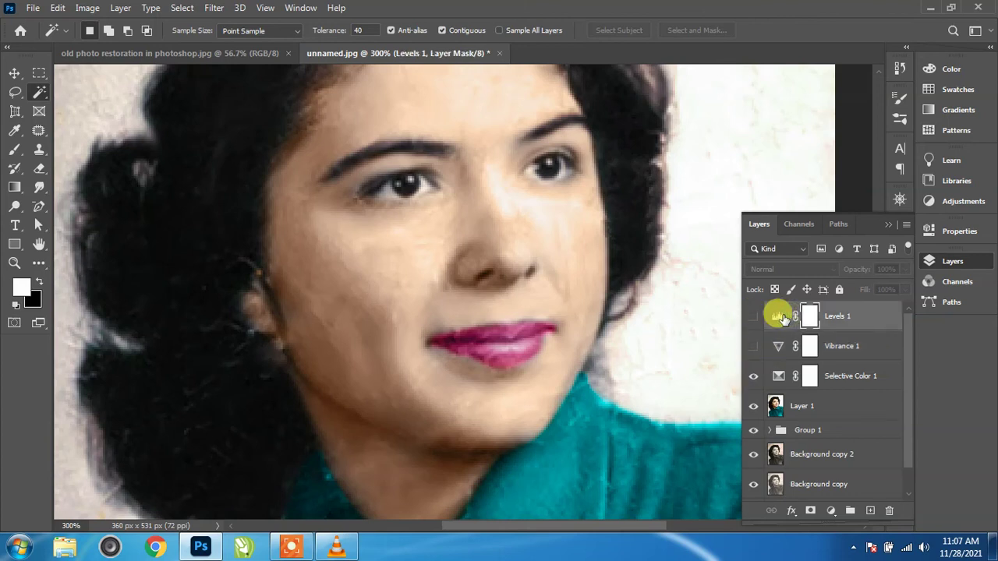
pyautogui.click(889, 511)
pyautogui.click(431, 212)
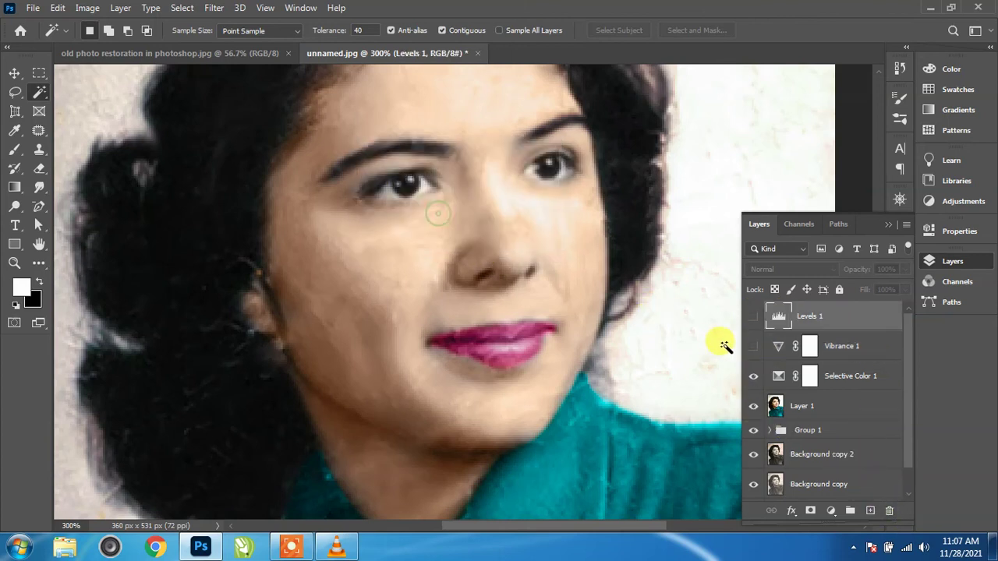
pyautogui.click(753, 319)
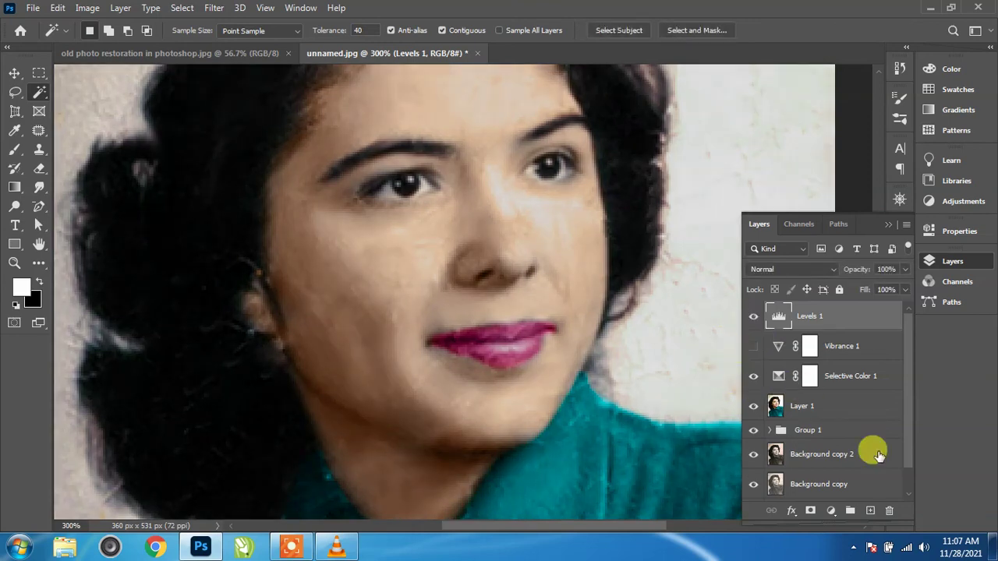
pyautogui.click(890, 511)
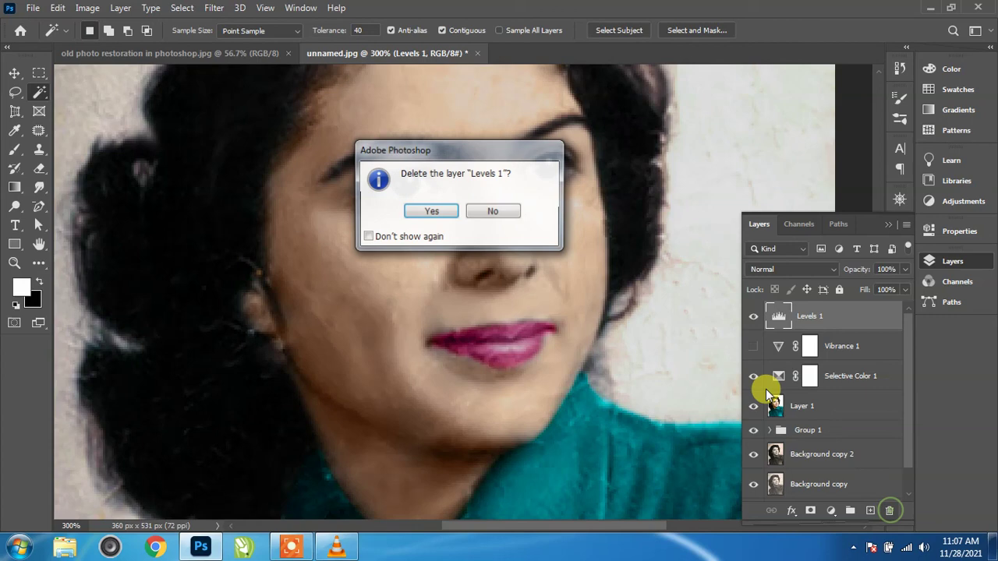
pyautogui.click(452, 209)
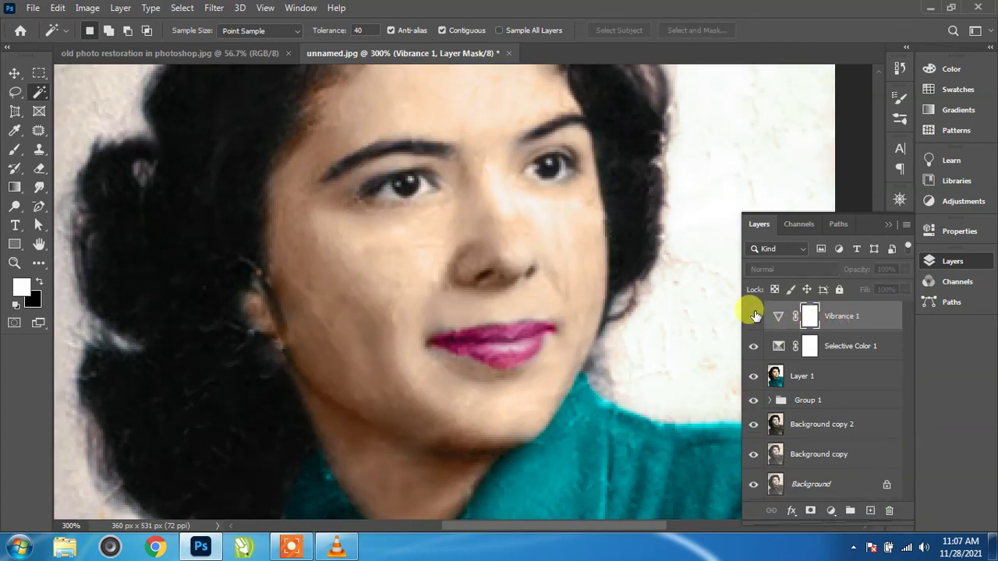
# Step: Delete Vibrance 1 and merge Selective Color 1 down into Layer 1
pyautogui.click(846, 316)
pyautogui.press('Delete')
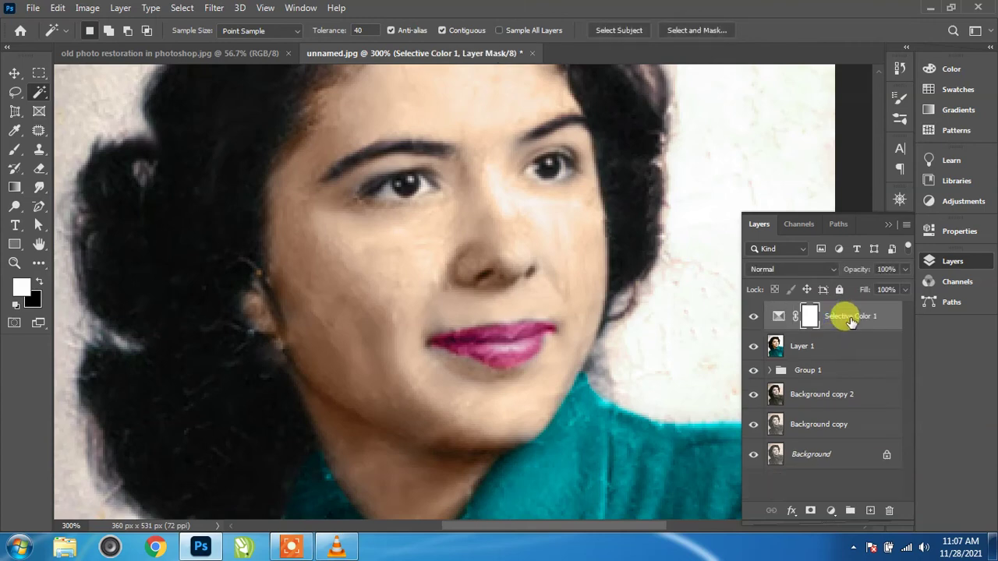
pyautogui.rightClick(847, 316)
pyautogui.click(738, 436)
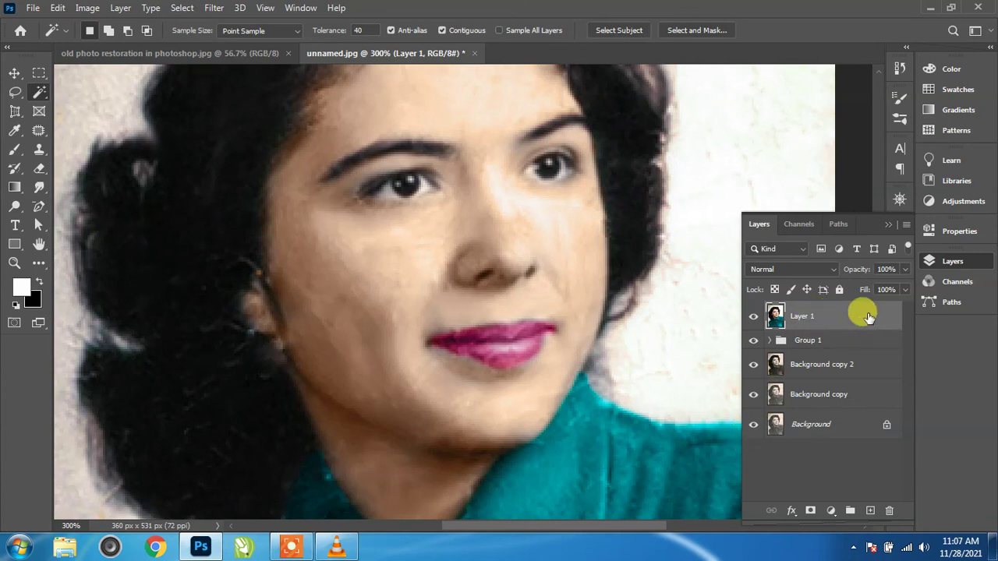
# Step: Duplicate Layer 1 twice, hide Layer 1 copy 2 and select Layer 1 copy
pyautogui.hotkey('ctrl', '-')
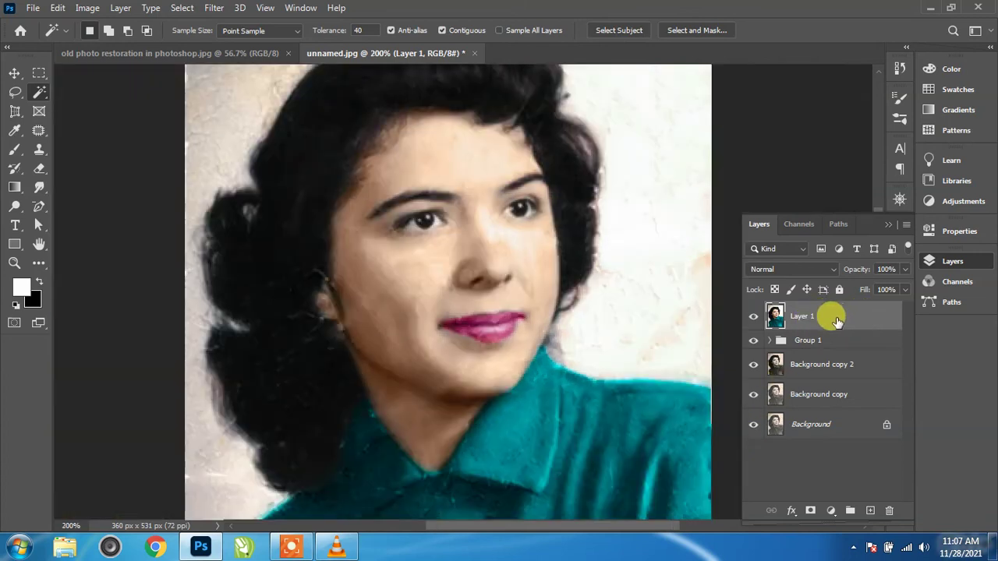
pyautogui.moveTo(836, 322); pyautogui.dragTo(870, 510)
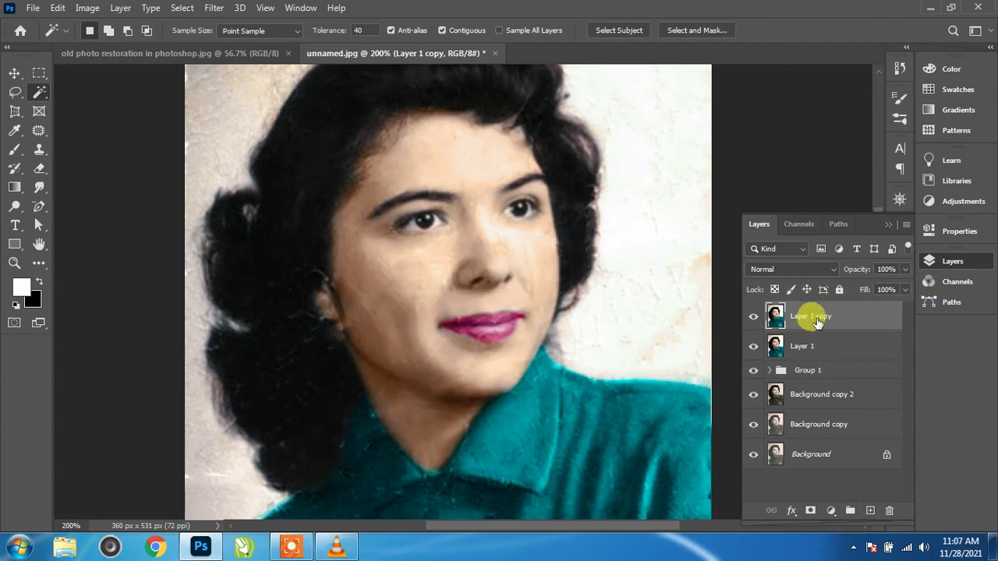
pyautogui.moveTo(818, 322); pyautogui.dragTo(870, 510)
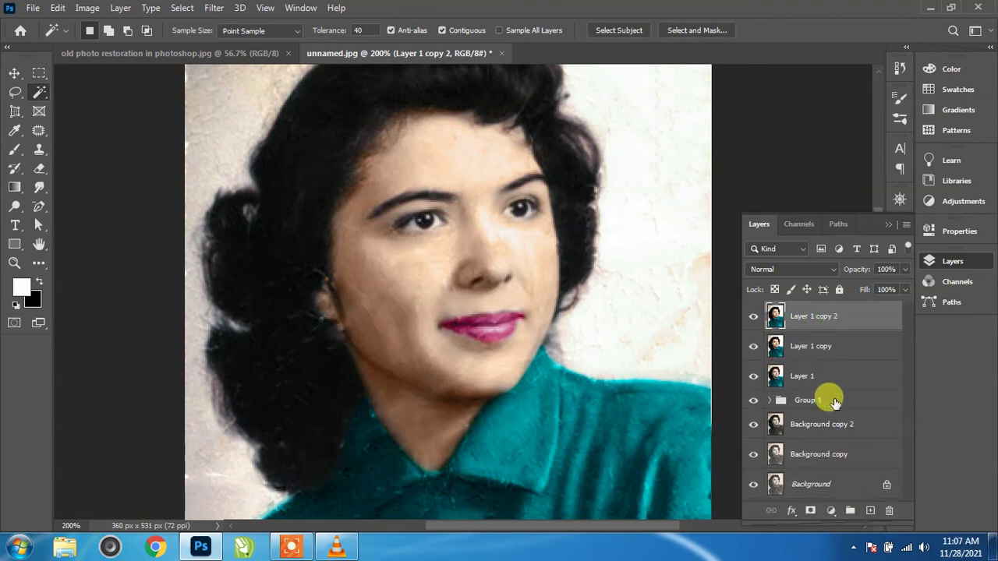
pyautogui.click(775, 345)
pyautogui.click(754, 316)
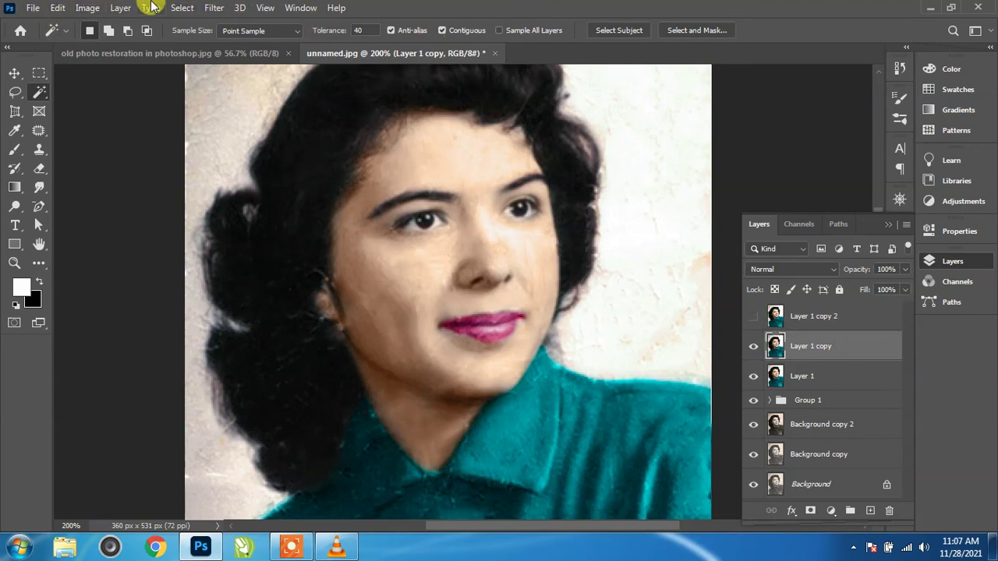
# Step: Blur Layer 1 copy with a 1.3-pixel Gaussian Blur
pyautogui.click(214, 8)
pyautogui.moveTo(296, 173)
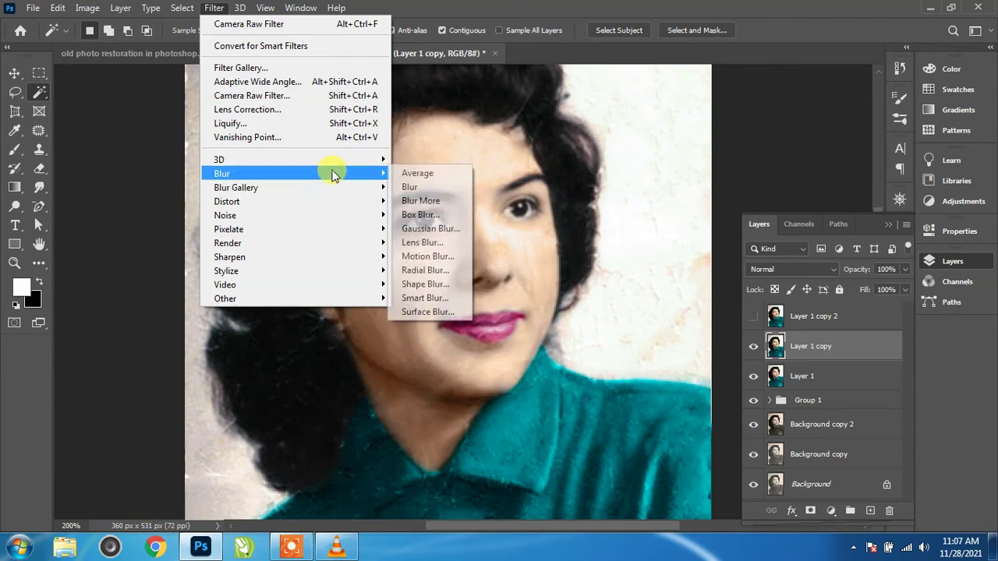
pyautogui.click(396, 228)
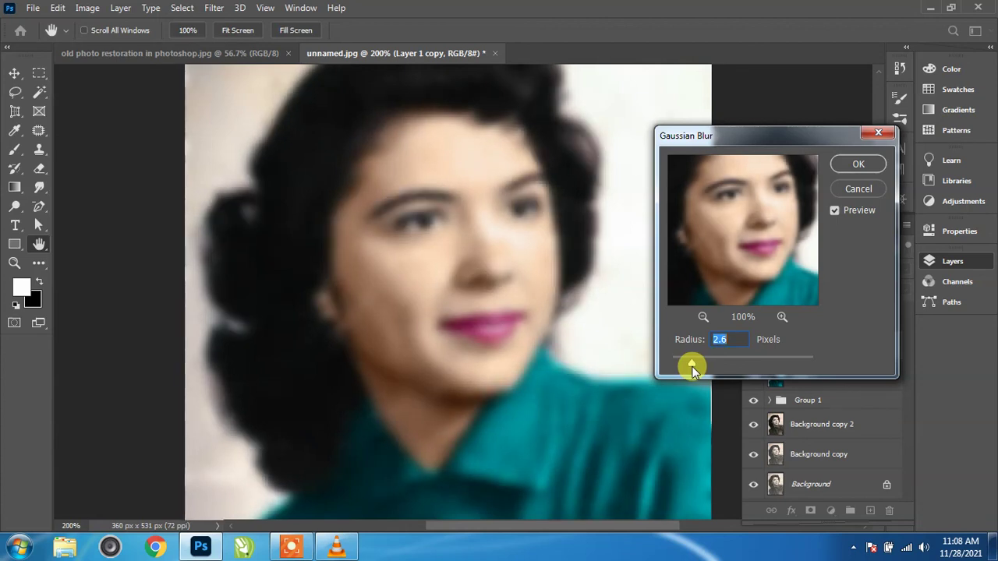
pyautogui.moveTo(693, 367); pyautogui.dragTo(684, 369)
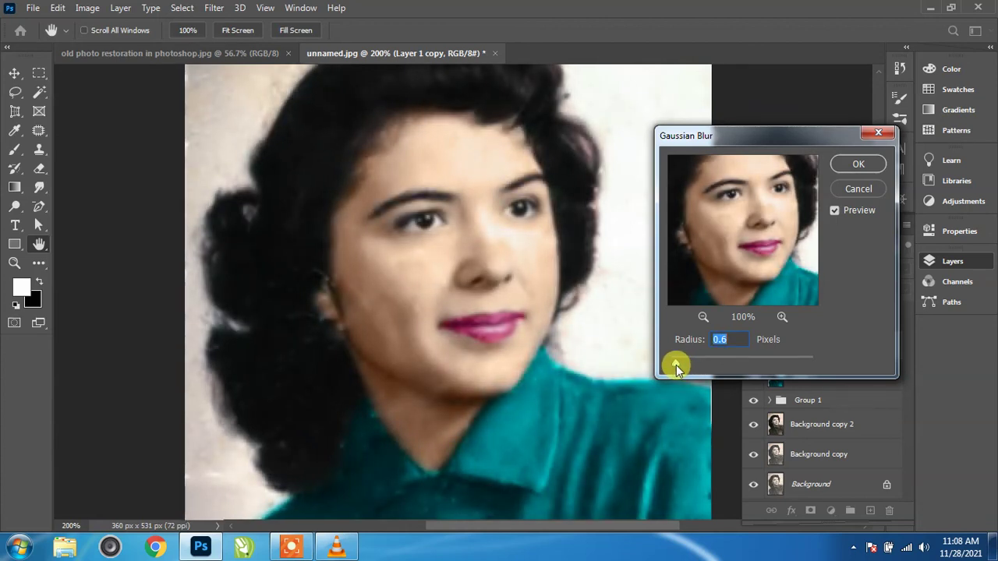
pyautogui.moveTo(677, 365); pyautogui.dragTo(681, 364)
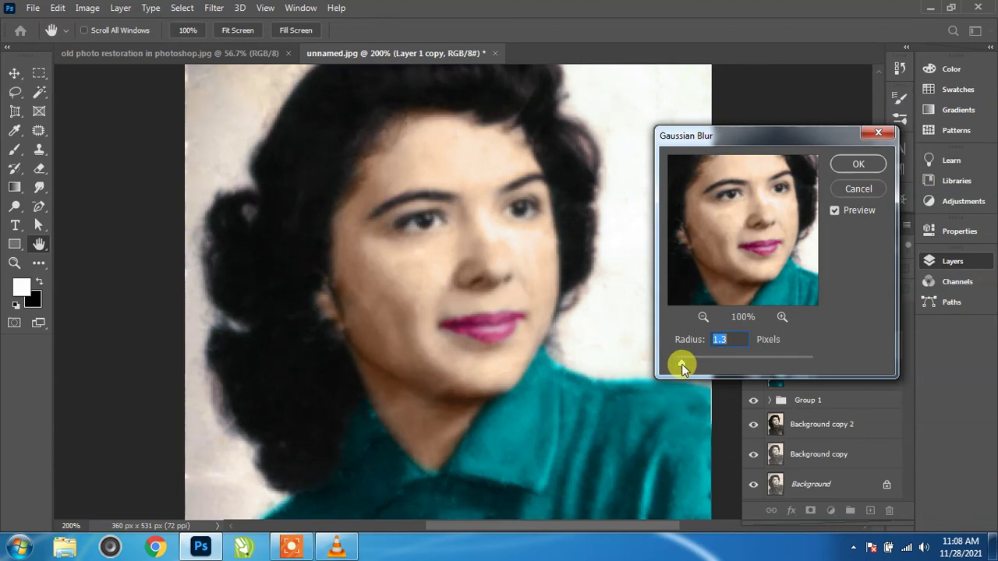
pyautogui.click(844, 168)
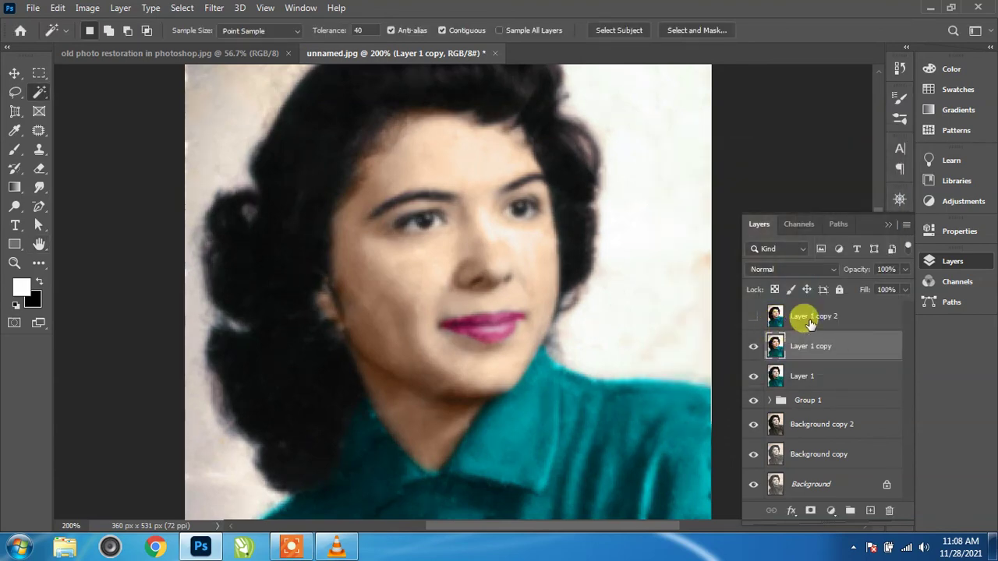
pyautogui.click(798, 318)
# Step: Apply Image from Layer 1 copy to Layer 1 copy 2 with Subtract, Scale 2, Offset 128
pyautogui.click(85, 8)
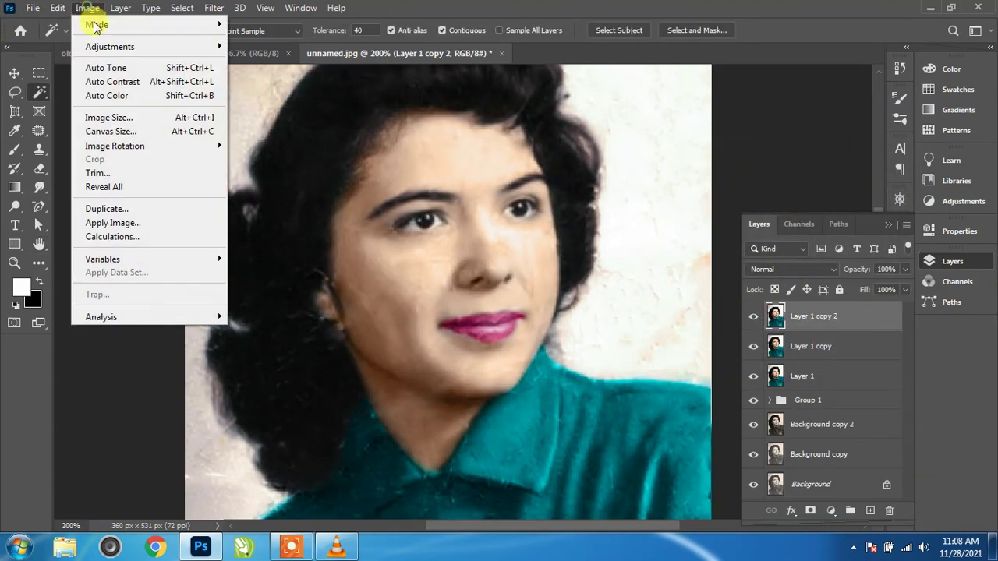
pyautogui.click(121, 223)
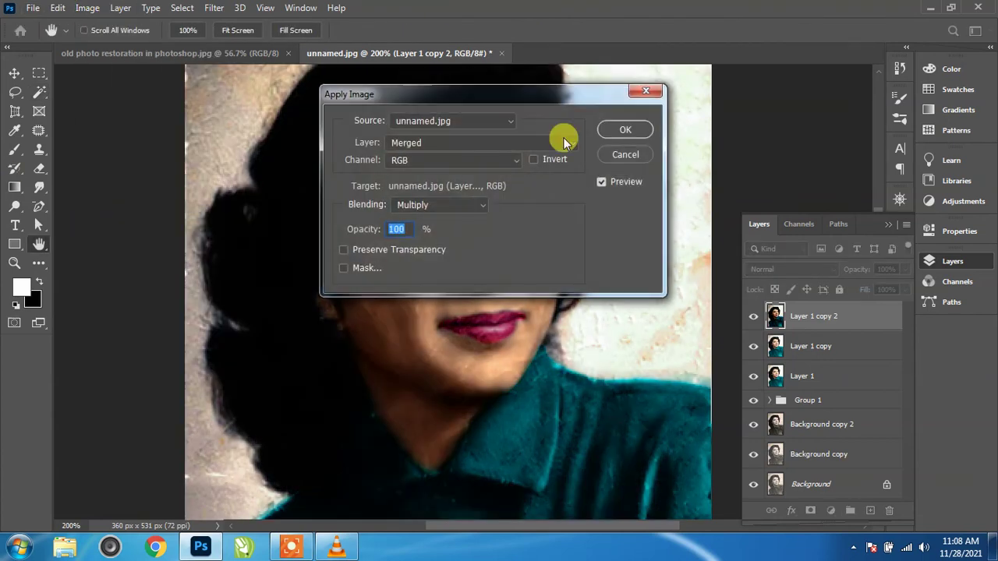
pyautogui.click(490, 142)
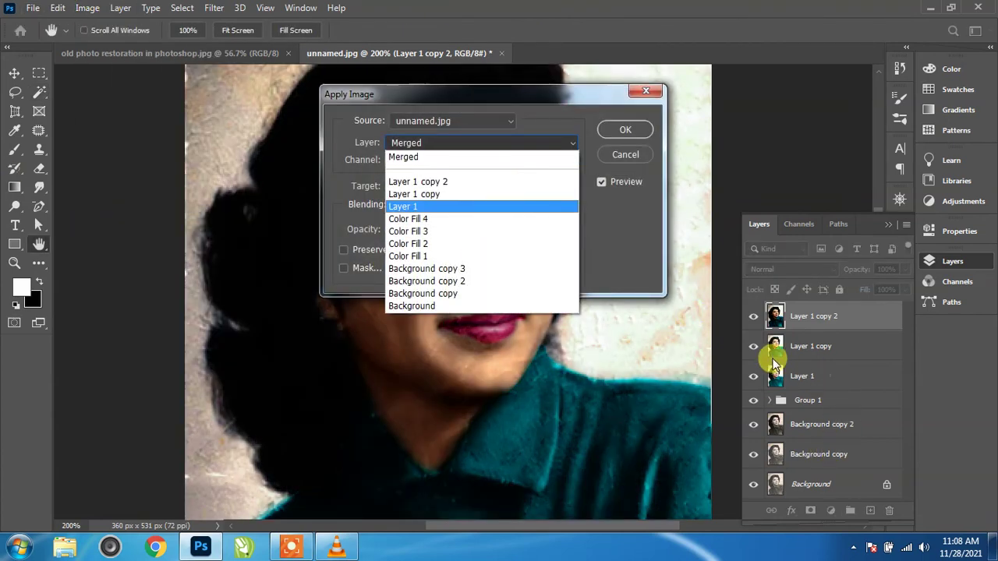
pyautogui.click(402, 195)
pyautogui.click(463, 205)
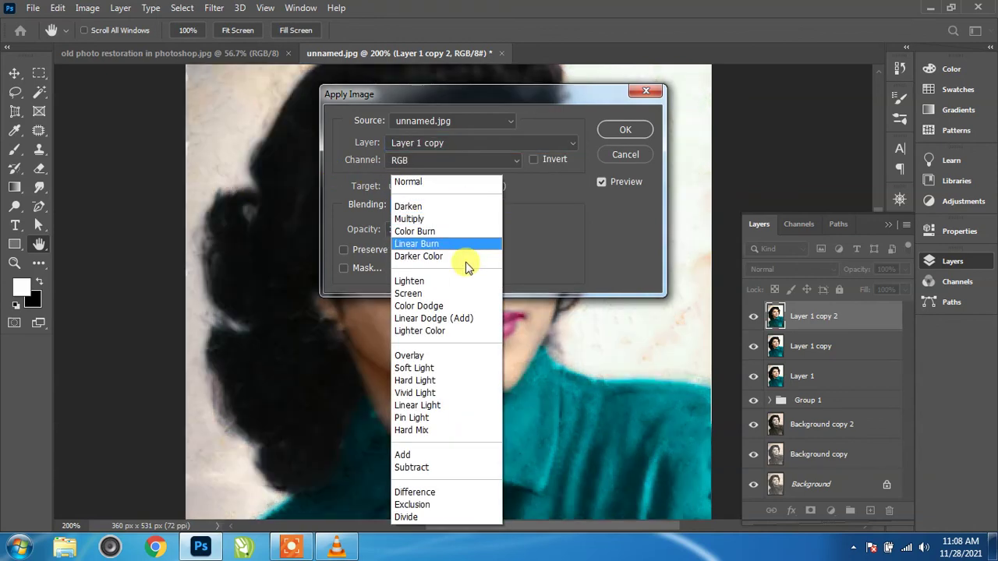
pyautogui.click(440, 468)
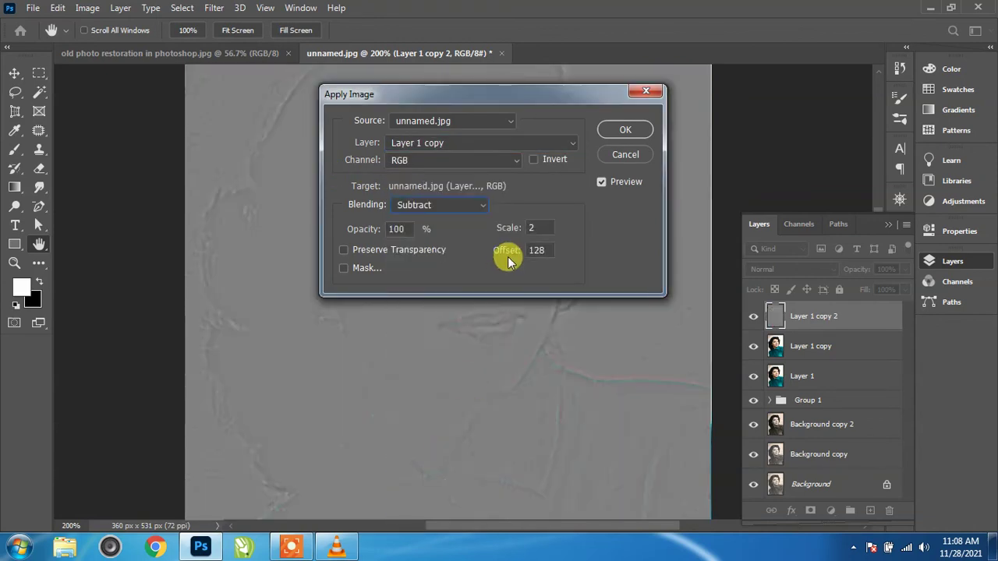
pyautogui.click(614, 133)
# Step: Set Layer 1 copy 2's blend mode to Linear Light
pyautogui.click(797, 269)
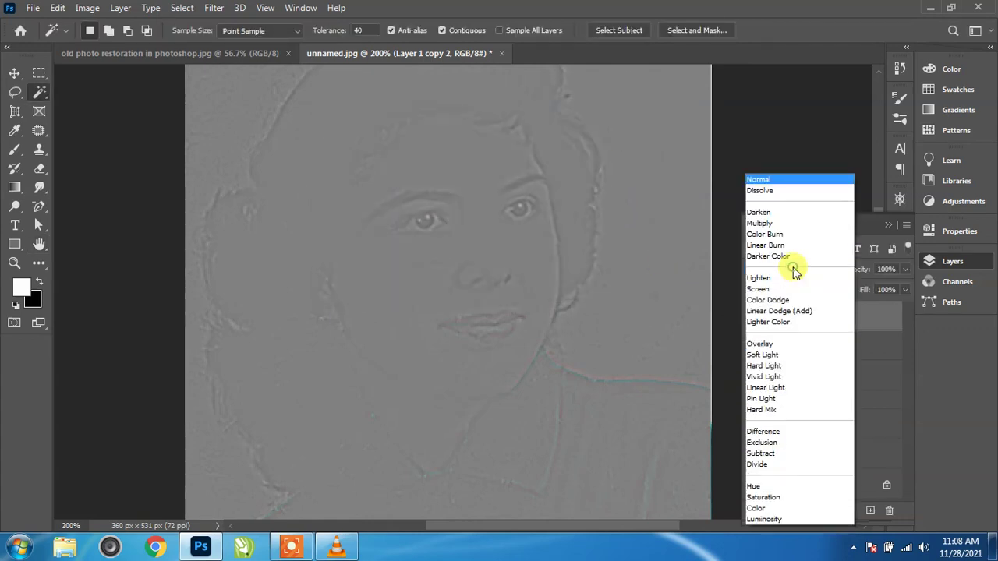
pyautogui.click(789, 387)
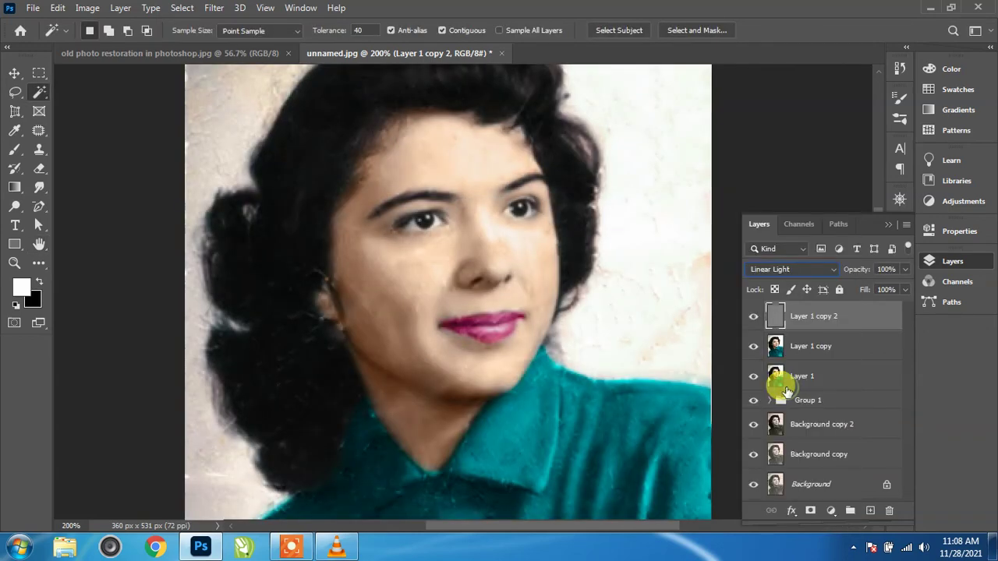
pyautogui.click(798, 354)
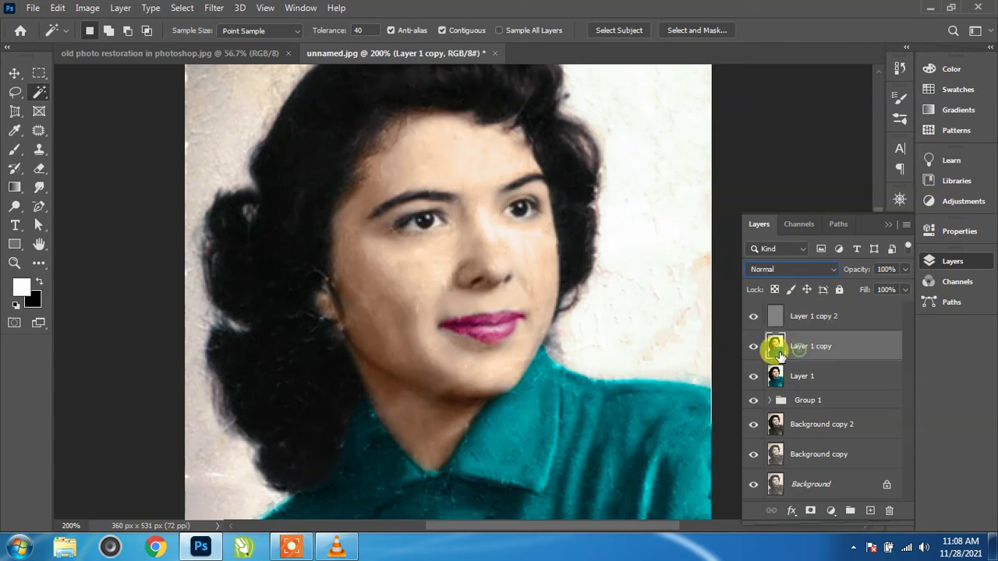
# Step: Switch to the Lasso tool with a selection feather and zoom in on the face
pyautogui.click(214, 8)
pyautogui.moveTo(226, 216)
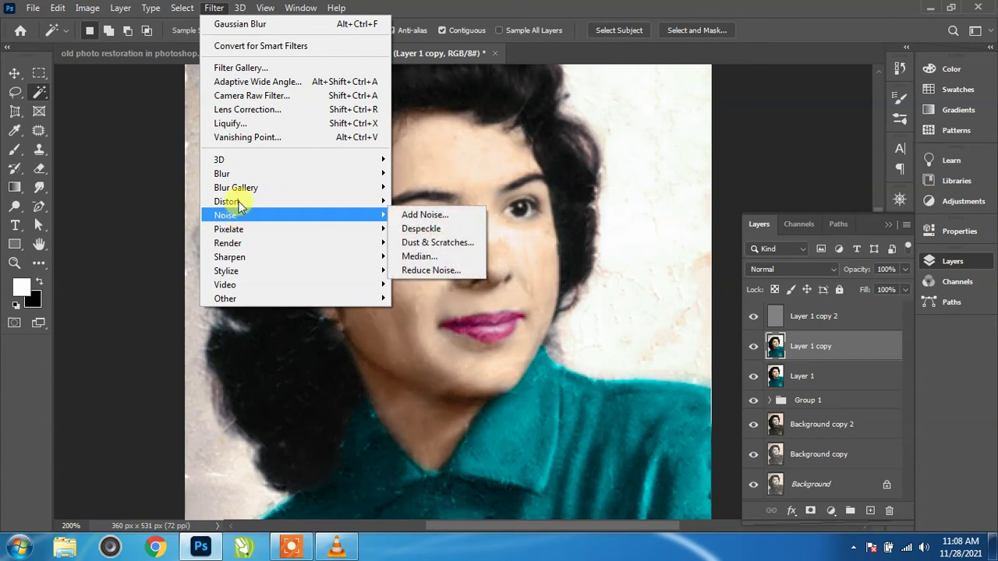
pyautogui.moveTo(222, 174)
pyautogui.click(409, 226)
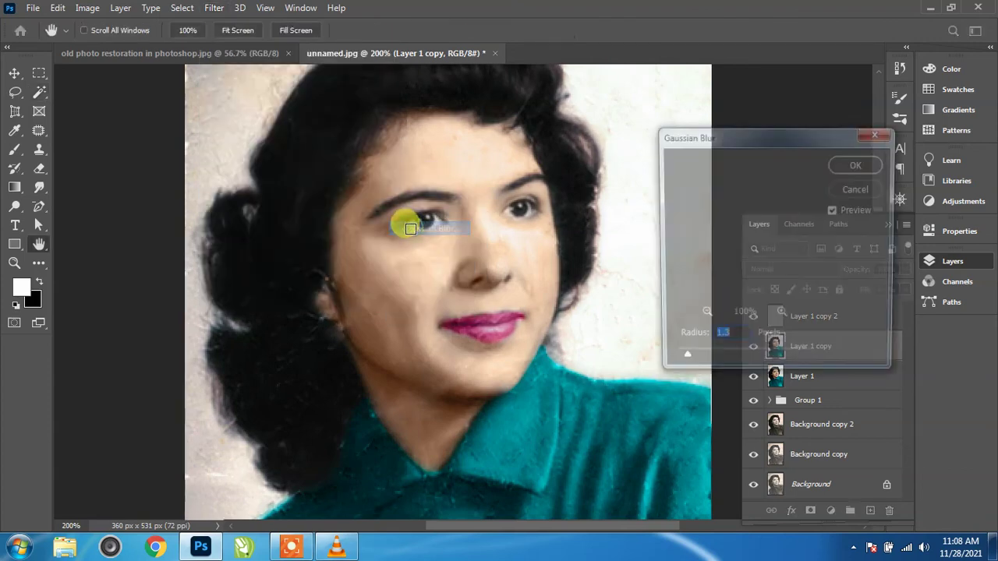
pyautogui.click(858, 191)
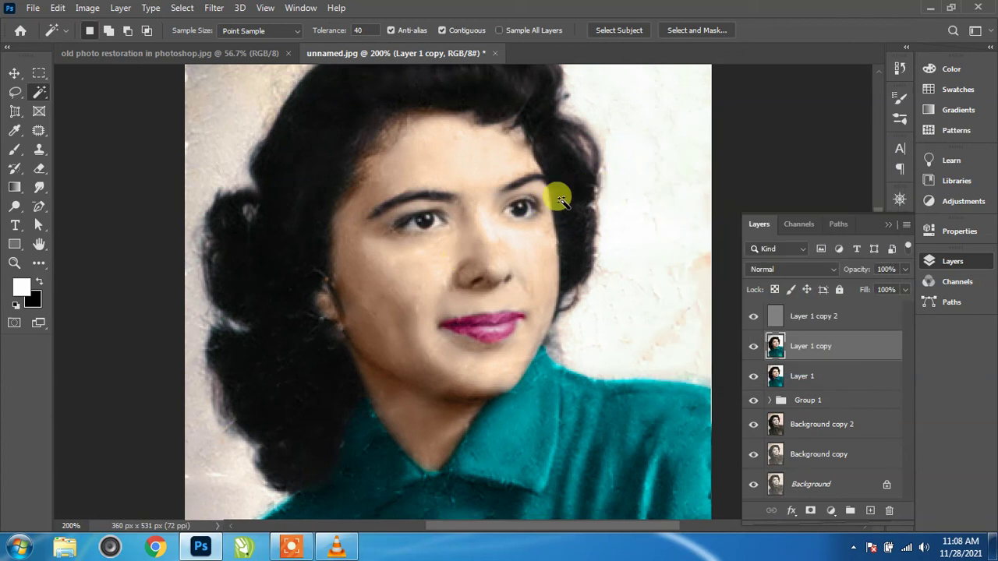
pyautogui.click(13, 93)
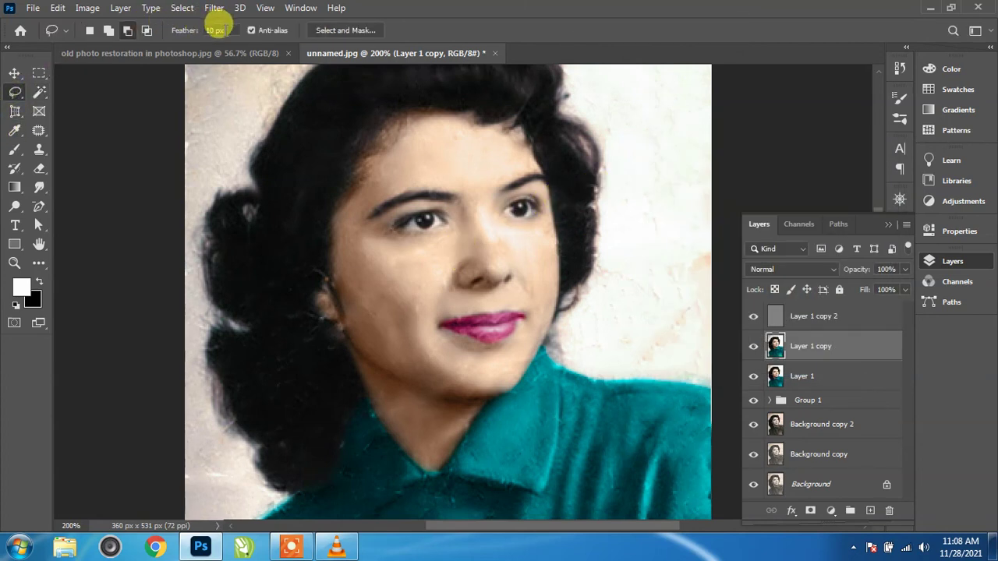
pyautogui.click(215, 30)
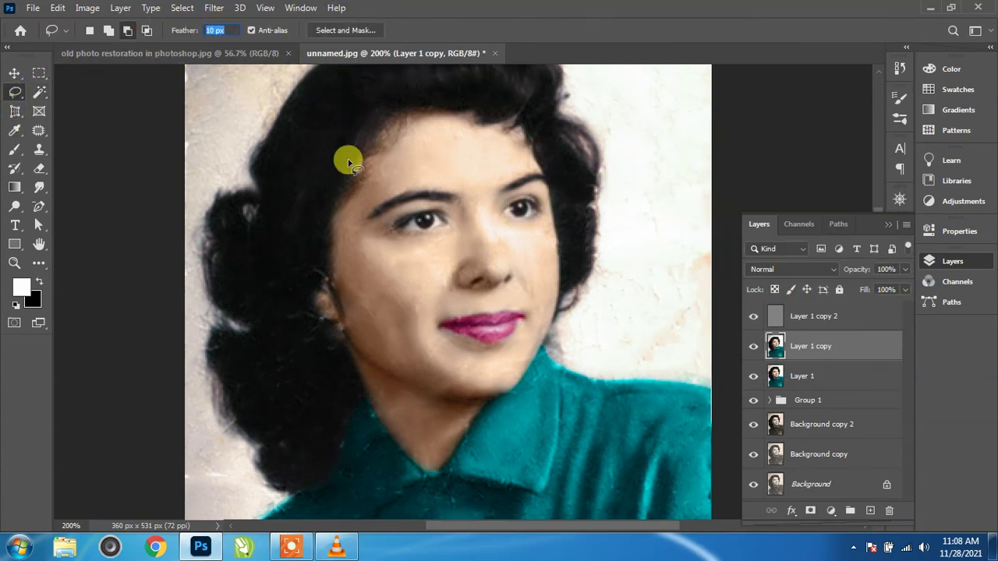
pyautogui.hotkey('ctrl', '+')
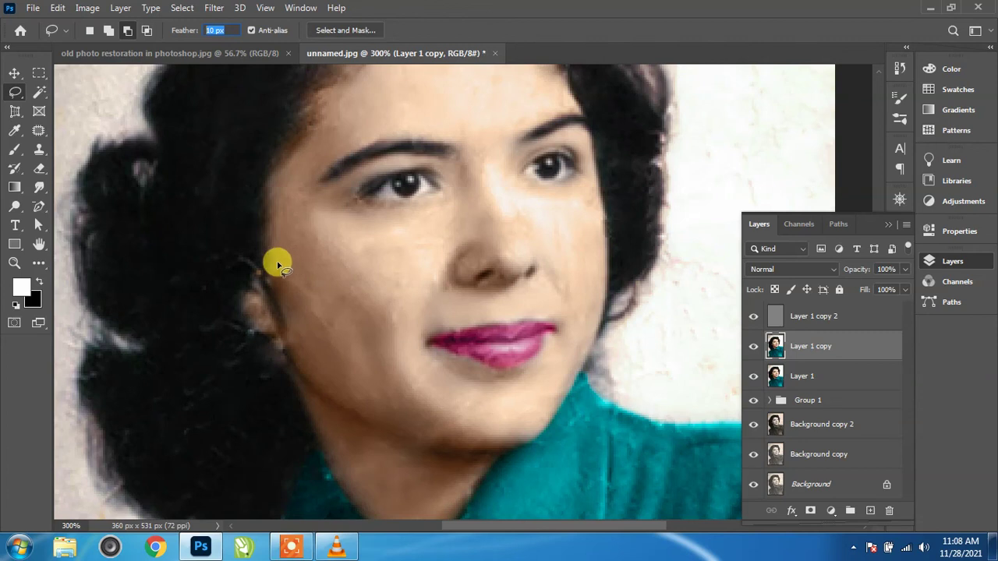
# Step: Lasso the left cheek and smooth it with a roughly 5.4-pixel Gaussian Blur
pyautogui.moveTo(277, 263)
pyautogui.mouseDown()
pyautogui.moveTo(301, 367)
pyautogui.moveTo(325, 390)
pyautogui.moveTo(408, 423)
pyautogui.moveTo(442, 419)
pyautogui.moveTo(397, 286)
pyautogui.moveTo(335, 236)
pyautogui.moveTo(319, 246)
pyautogui.mouseUp()
pyautogui.click(212, 7)
pyautogui.moveTo(222, 174)
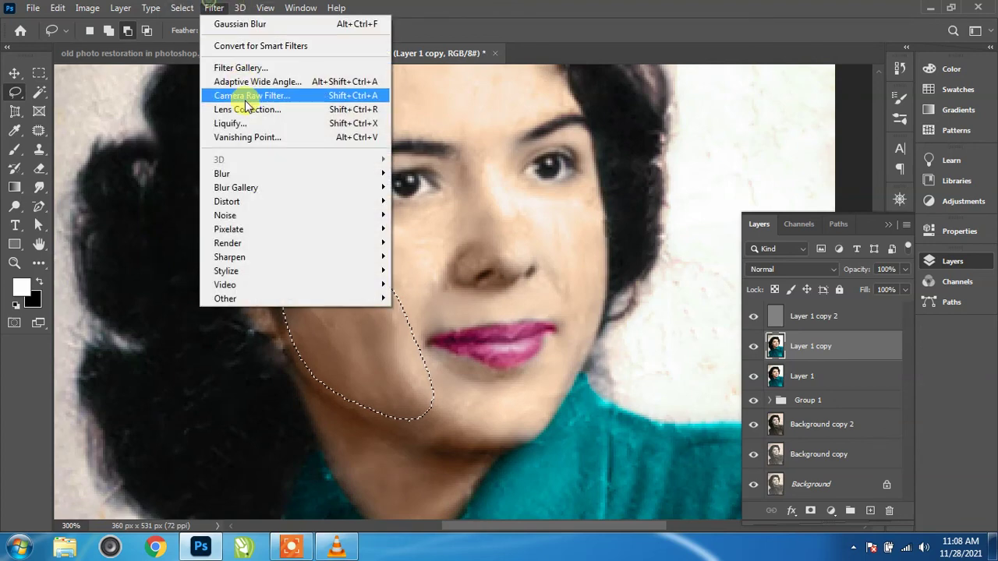
pyautogui.click(418, 228)
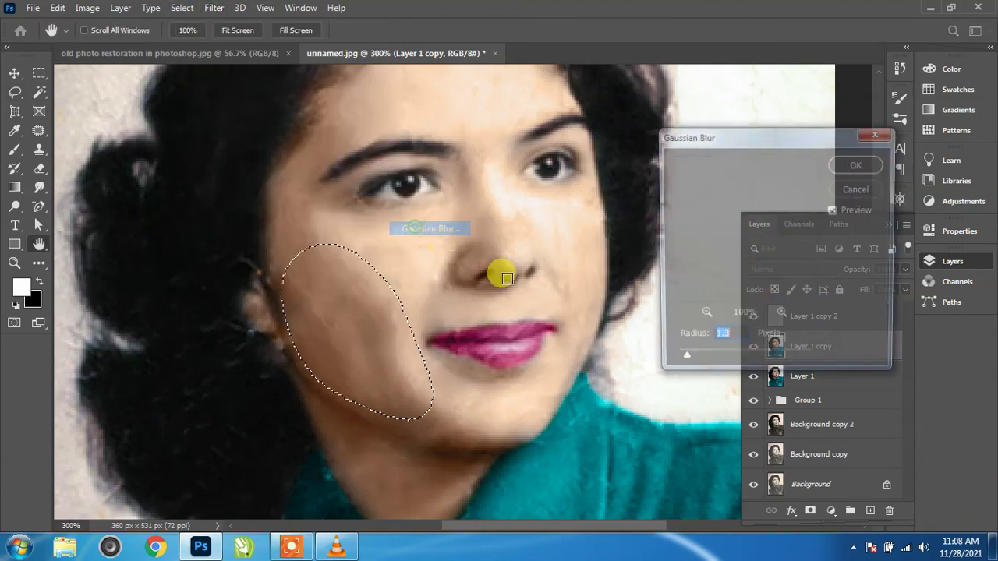
pyautogui.moveTo(682, 365); pyautogui.dragTo(712, 366)
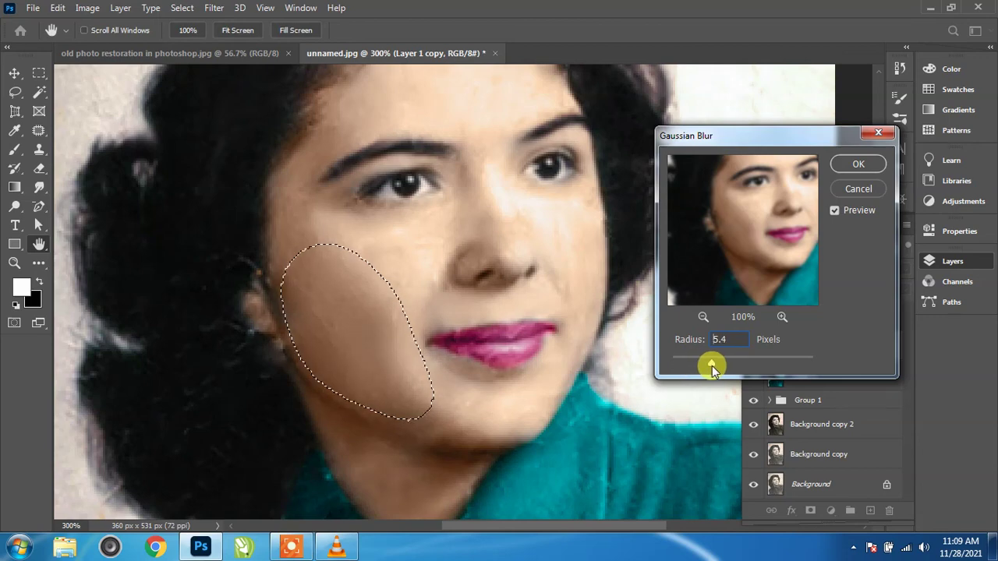
pyautogui.click(858, 164)
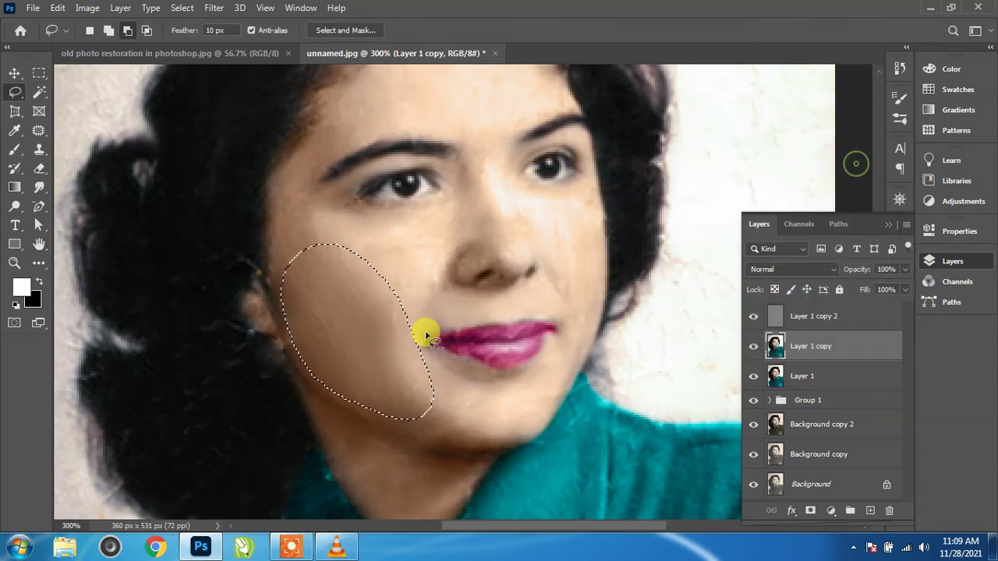
pyautogui.hotkey('ctrl', 'd')
pyautogui.moveTo(411, 341)
pyautogui.mouseDown()
pyautogui.moveTo(318, 340)
pyautogui.moveTo(344, 415)
pyautogui.mouseUp()
pyautogui.moveTo(396, 389); pyautogui.dragTo(319, 339)
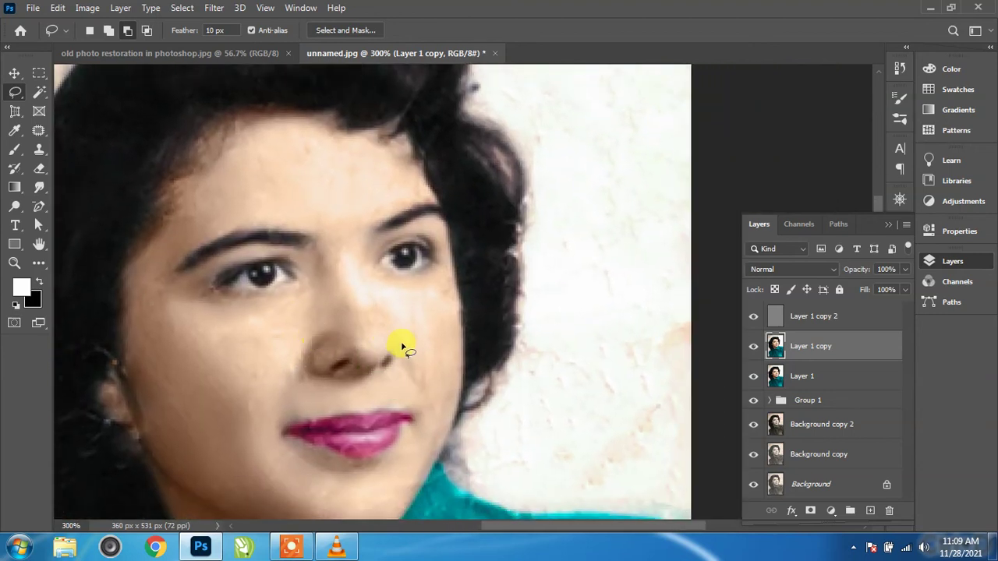
# Step: Lasso the cheek beside the nose and reapply the Gaussian Blur to it
pyautogui.moveTo(398, 308); pyautogui.dragTo(411, 357)
pyautogui.moveTo(453, 403)
pyautogui.mouseDown()
pyautogui.moveTo(460, 305)
pyautogui.moveTo(401, 304)
pyautogui.mouseUp()
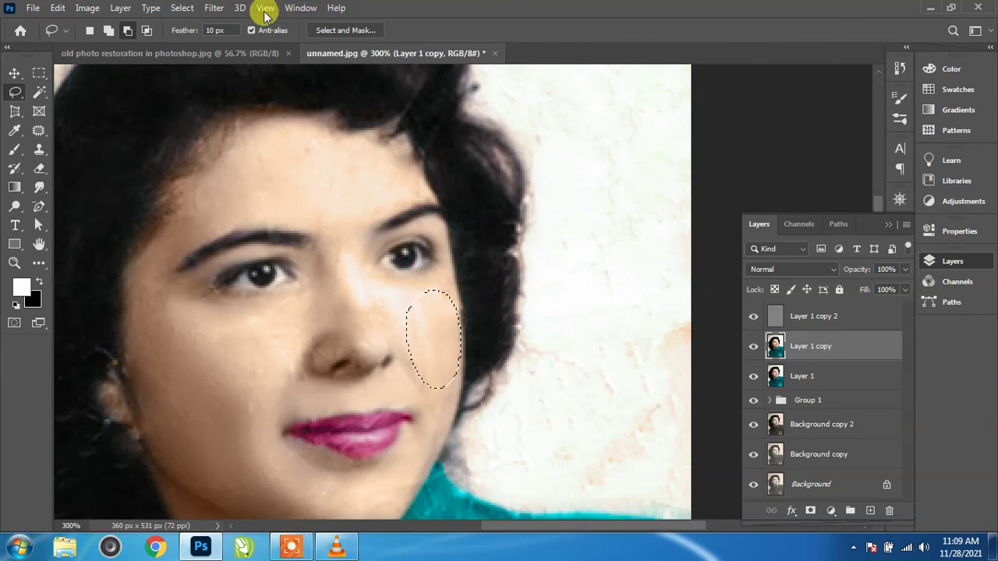
pyautogui.click(210, 8)
pyautogui.click(222, 24)
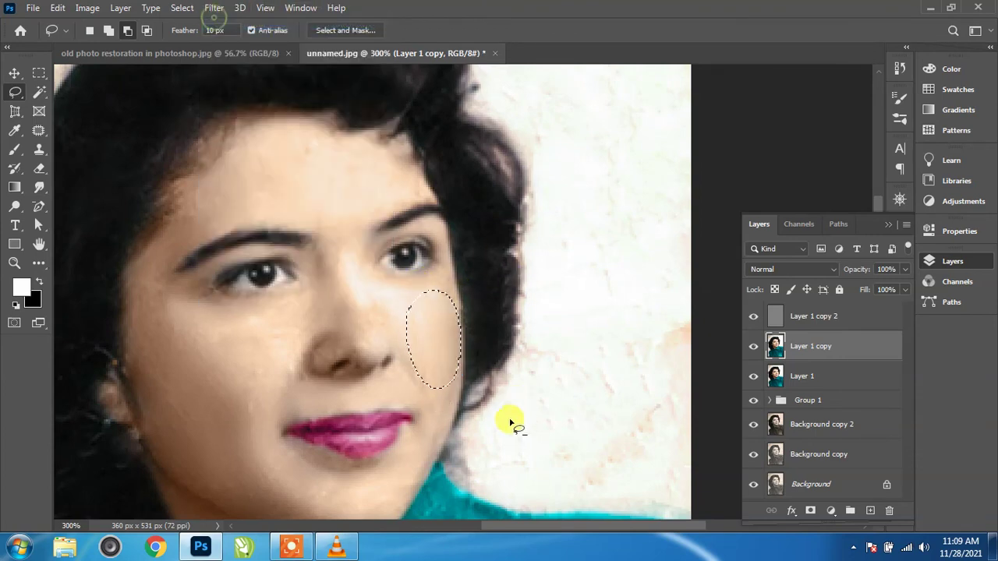
# Step: Select the neck below the jaw and smooth it with Gaussian Blur
pyautogui.moveTo(423, 437); pyautogui.dragTo(457, 160)
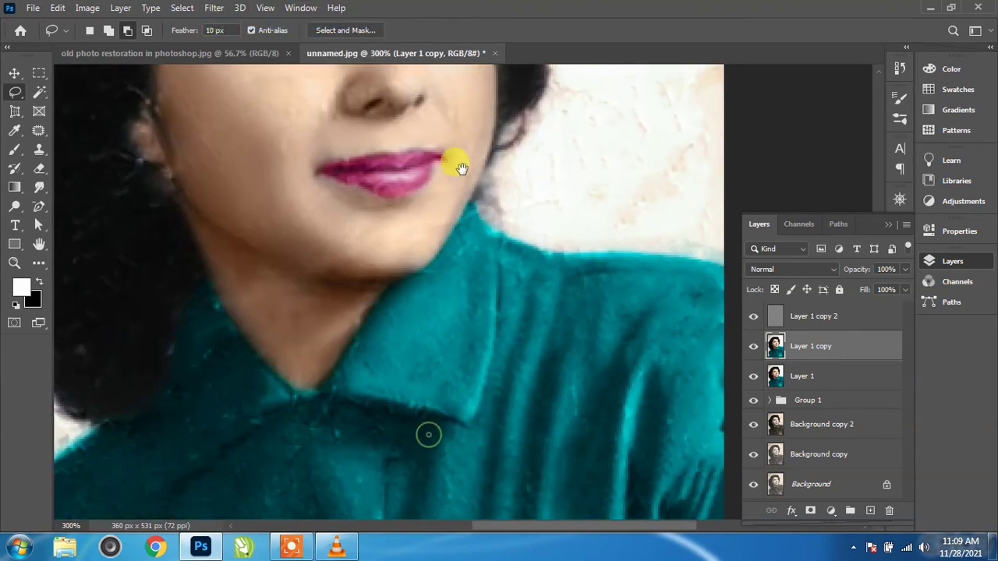
pyautogui.moveTo(227, 232)
pyautogui.mouseDown()
pyautogui.moveTo(342, 363)
pyautogui.moveTo(312, 379)
pyautogui.moveTo(260, 336)
pyautogui.moveTo(212, 265)
pyautogui.moveTo(198, 212)
pyautogui.moveTo(227, 232)
pyautogui.mouseUp()
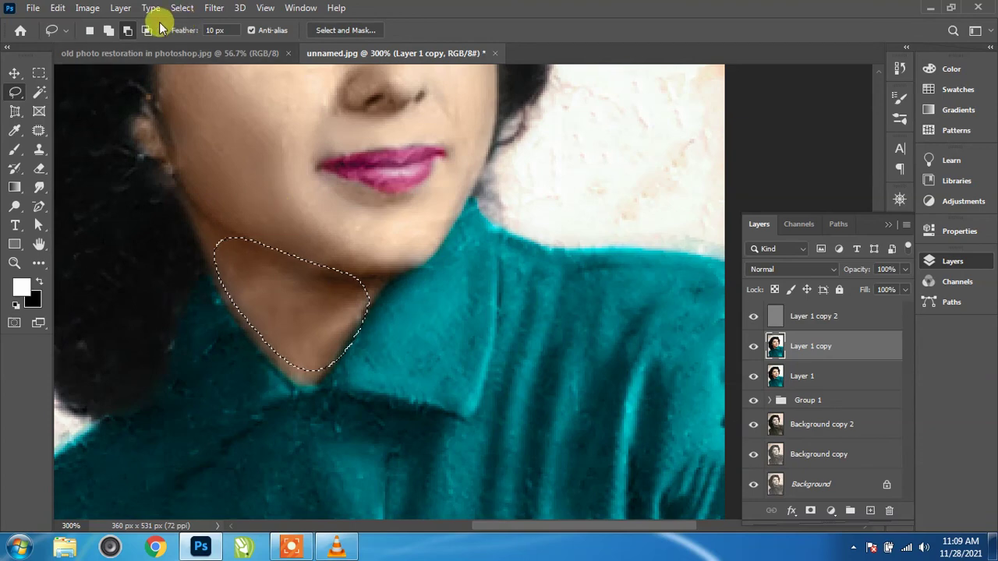
pyautogui.click(214, 8)
pyautogui.click(232, 31)
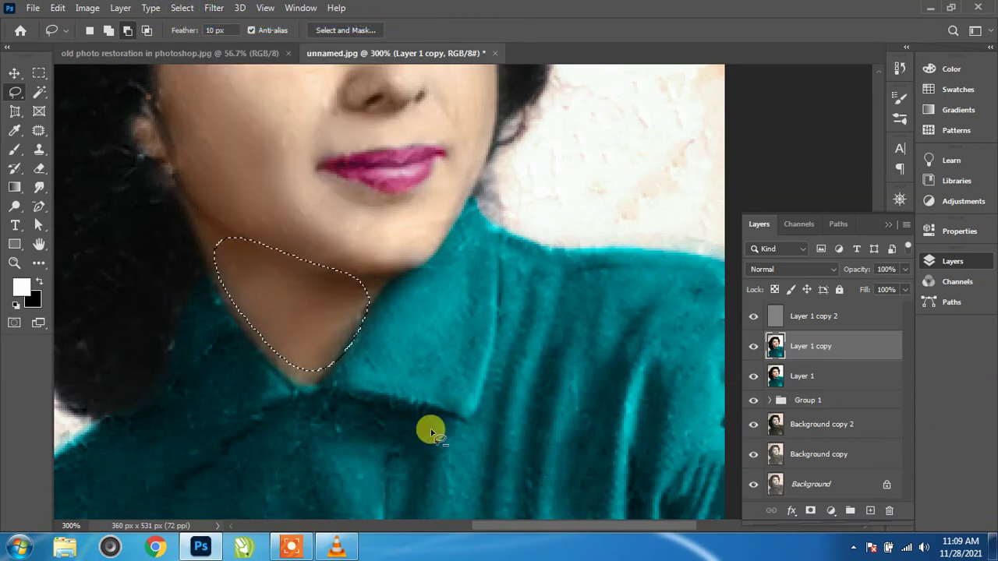
pyautogui.hotkey('ctrl', 'd')
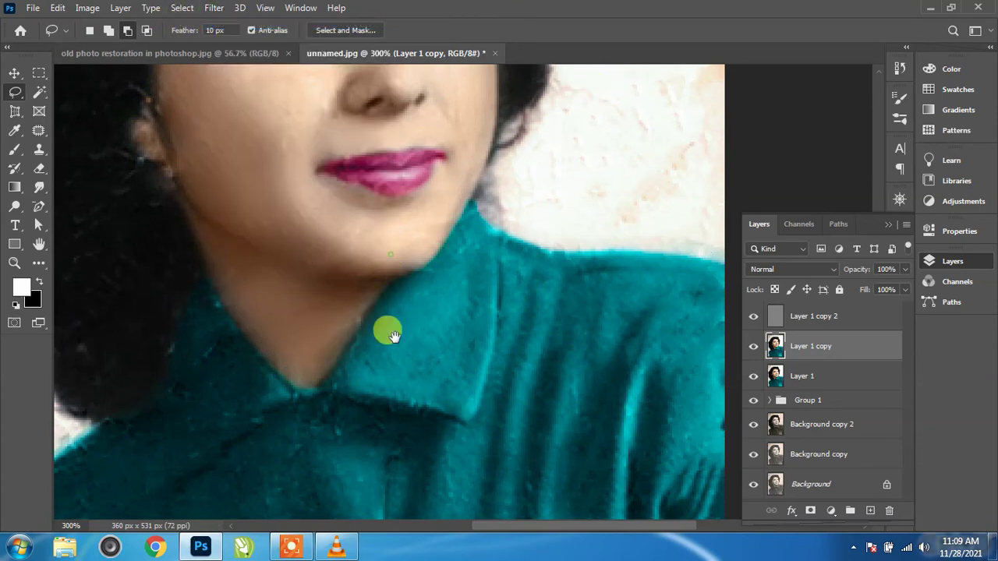
# Step: Lasso the forehead, blur it with Gaussian Blur, then view the photo at 100%
pyautogui.moveTo(389, 329)
pyautogui.mouseDown()
pyautogui.moveTo(419, 419)
pyautogui.moveTo(399, 476)
pyautogui.mouseUp()
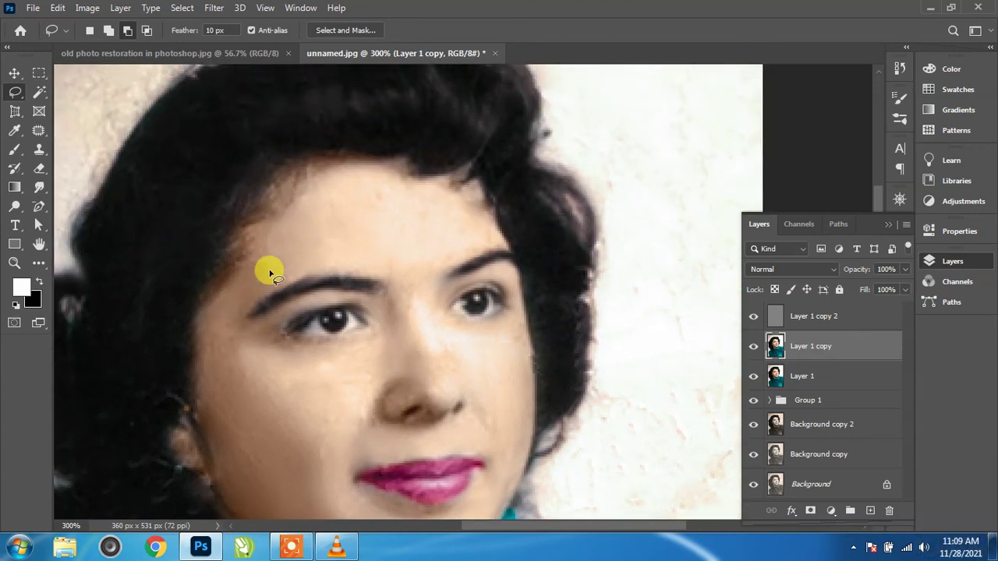
pyautogui.moveTo(266, 270); pyautogui.dragTo(401, 303)
pyautogui.moveTo(486, 246)
pyautogui.mouseDown()
pyautogui.moveTo(475, 200)
pyautogui.moveTo(418, 172)
pyautogui.moveTo(333, 156)
pyautogui.moveTo(255, 189)
pyautogui.moveTo(267, 263)
pyautogui.mouseUp()
pyautogui.click(213, 8)
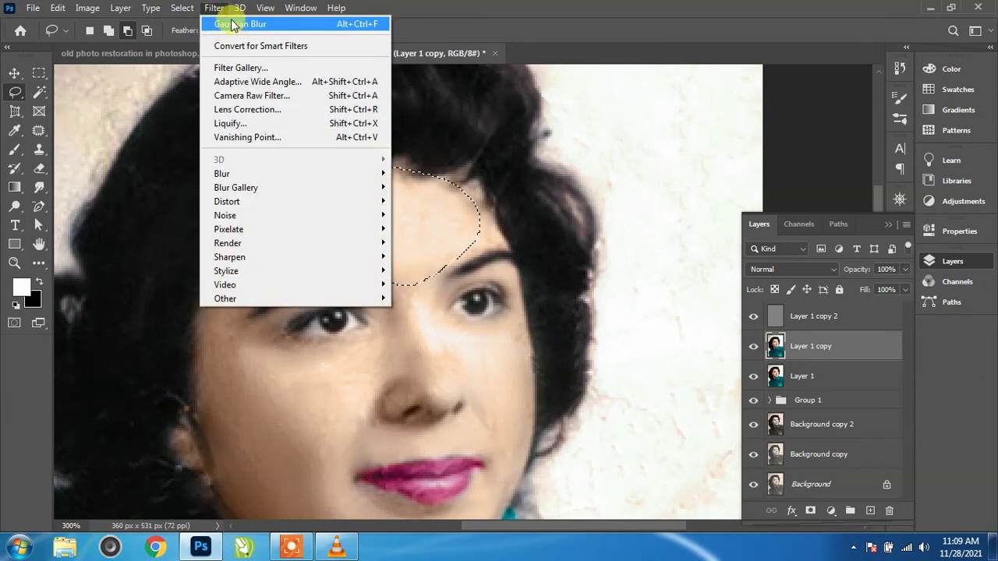
pyautogui.click(241, 24)
pyautogui.hotkey('ctrl', 'd')
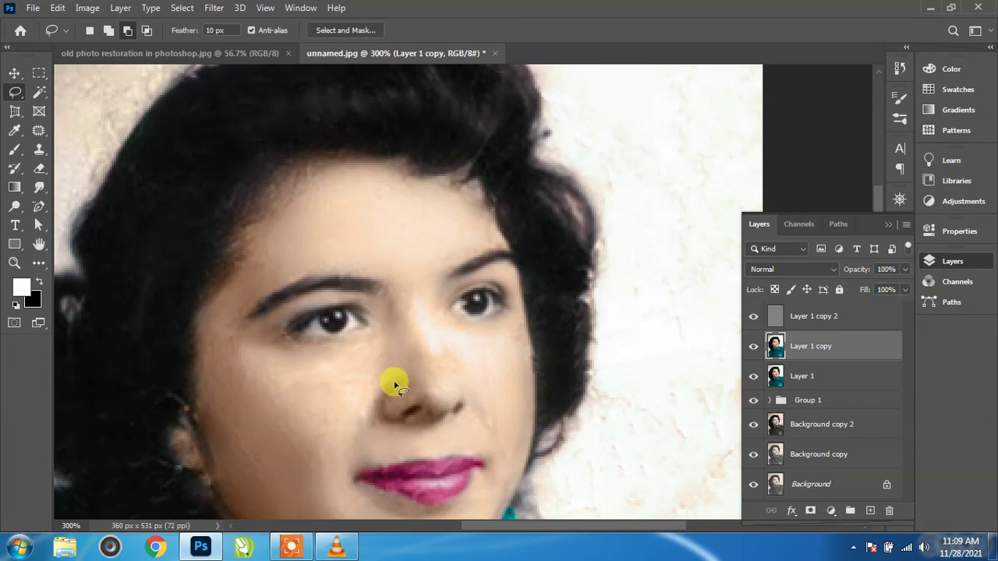
pyautogui.hotkey('ctrl', '0')
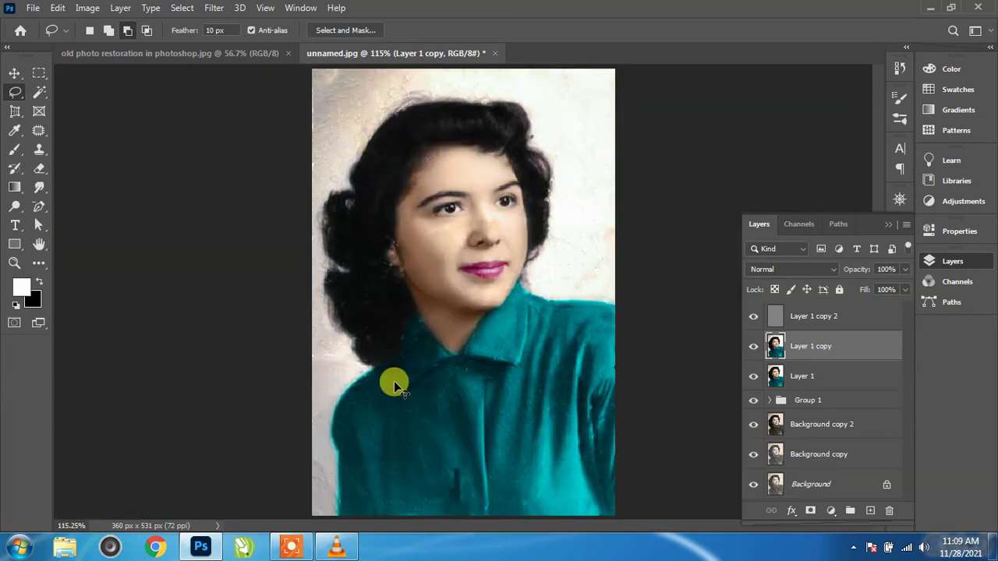
pyautogui.hotkey('ctrl', '1')
pyautogui.scroll(5, 474, 381)
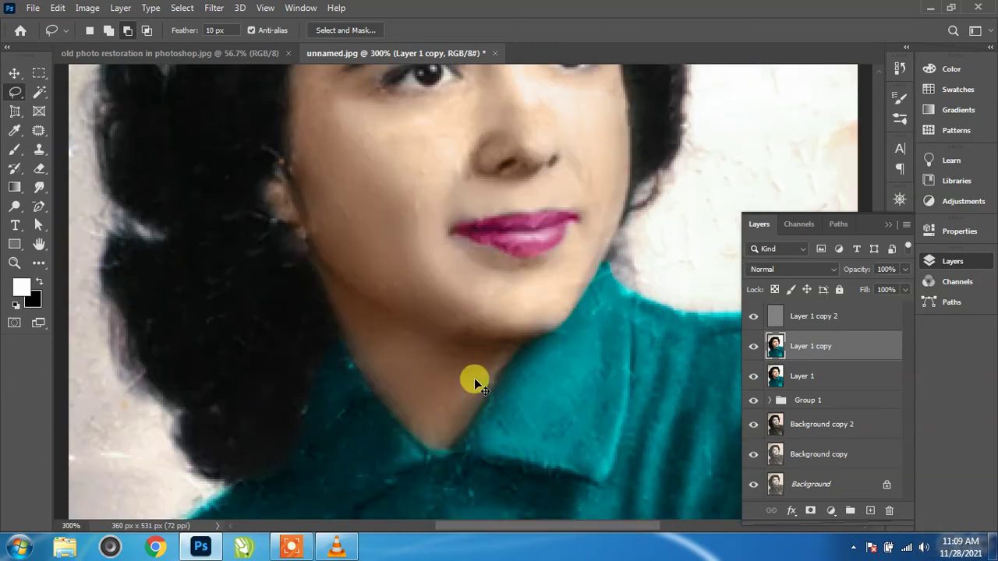
pyautogui.scroll(-2, 477, 370)
pyautogui.scroll(-3, 477, 370)
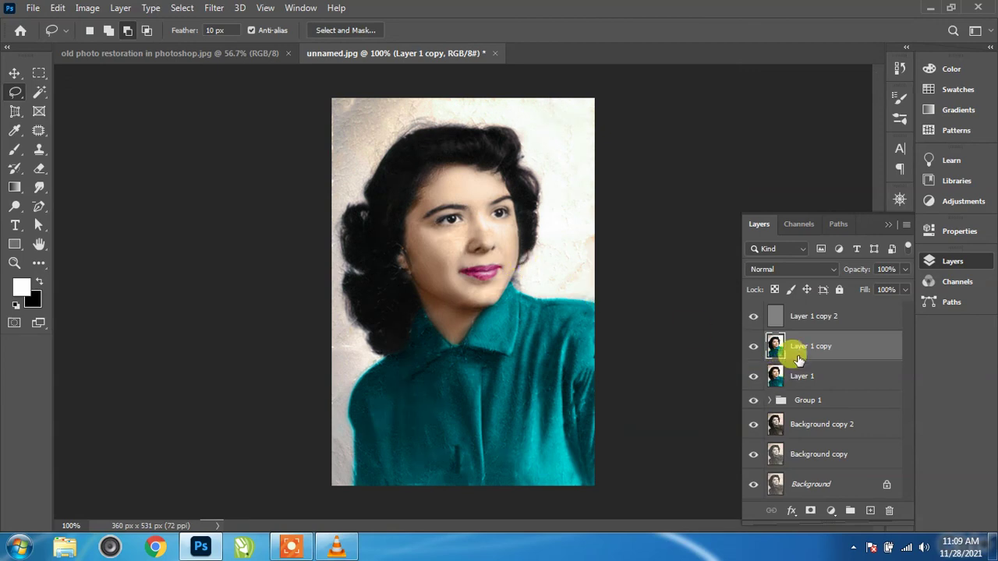
# Step: Select Layer 1, Layer 1 copy and Layer 1 copy 2 and merge them into one layer
pyautogui.click(813, 317)
pyautogui.keyDown('shift'); pyautogui.click(804, 379); pyautogui.keyUp('shift')
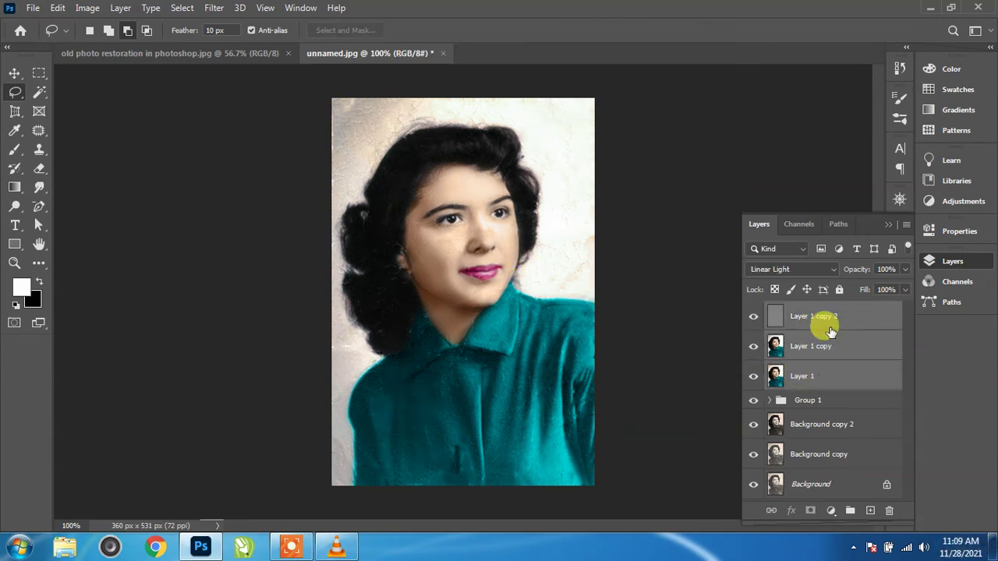
pyautogui.rightClick(824, 328)
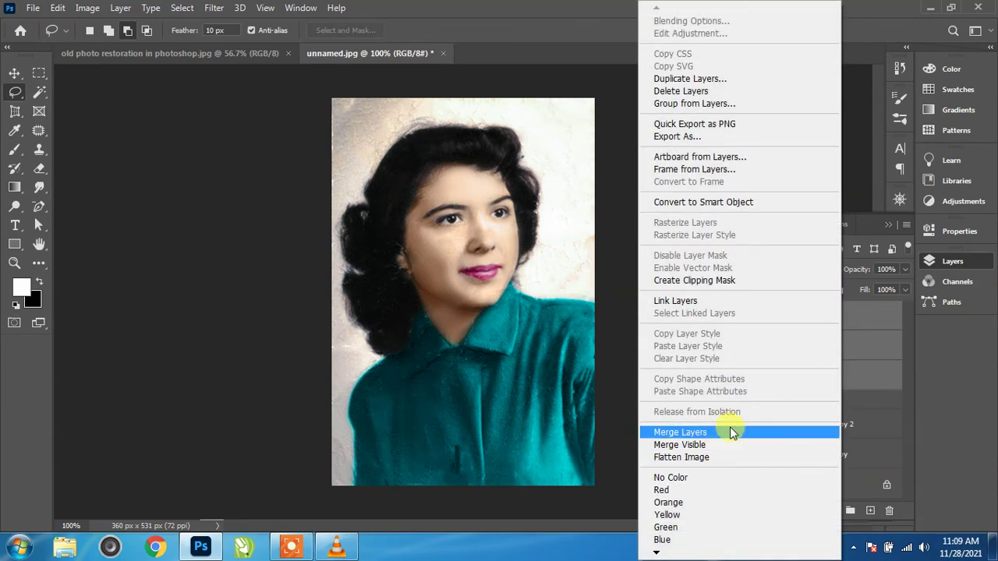
pyautogui.click(729, 432)
# Step: Toggle the merged layer's and original photo's visibility to compare before and after
pyautogui.click(753, 317)
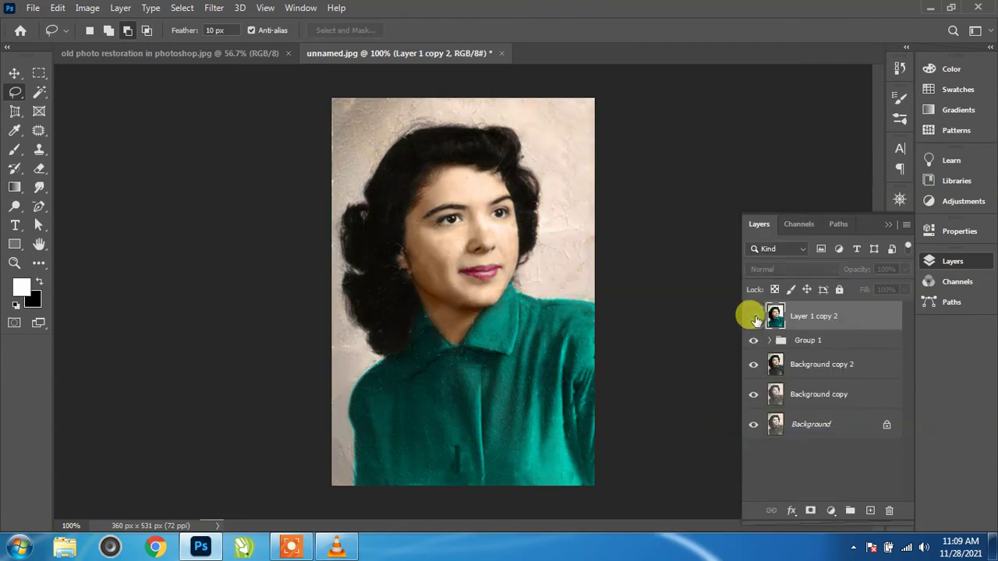
pyautogui.click(754, 317)
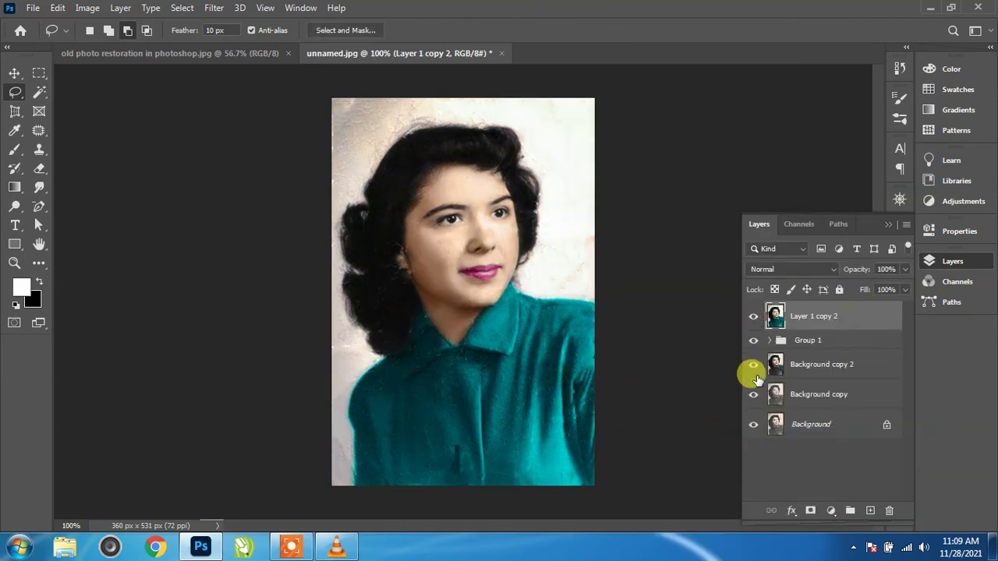
pyautogui.keyDown('alt'); pyautogui.click(753, 427); pyautogui.keyUp('alt')
pyautogui.keyDown('alt'); pyautogui.click(753, 427); pyautogui.keyUp('alt')
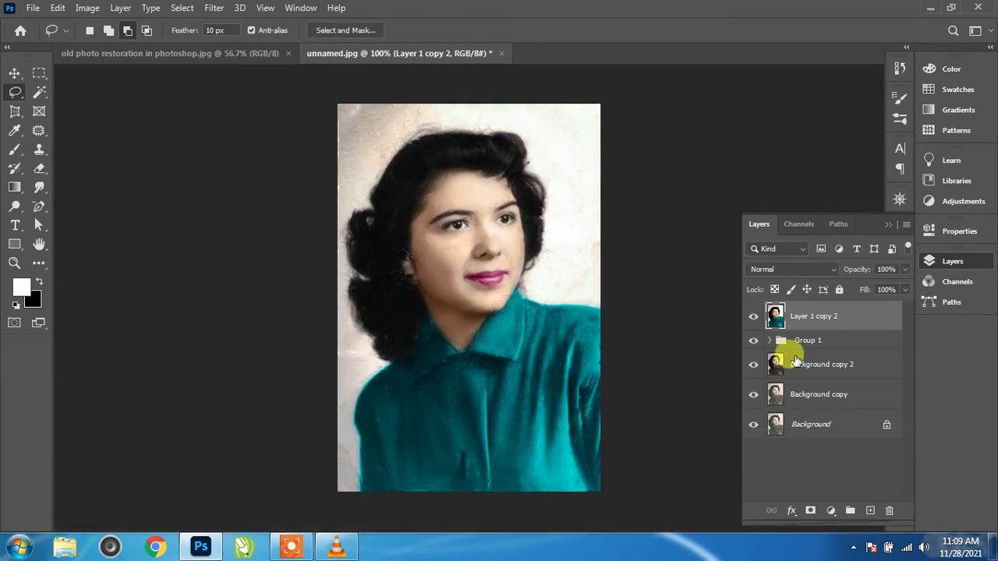
# Step: View the colourized portrait in full-screen mode, zooming in and out, then fit it to screen
pyautogui.hotkey('ctrl', '1')
pyautogui.press('f')
pyautogui.press('f')
pyautogui.hotkey('ctrl', '0')
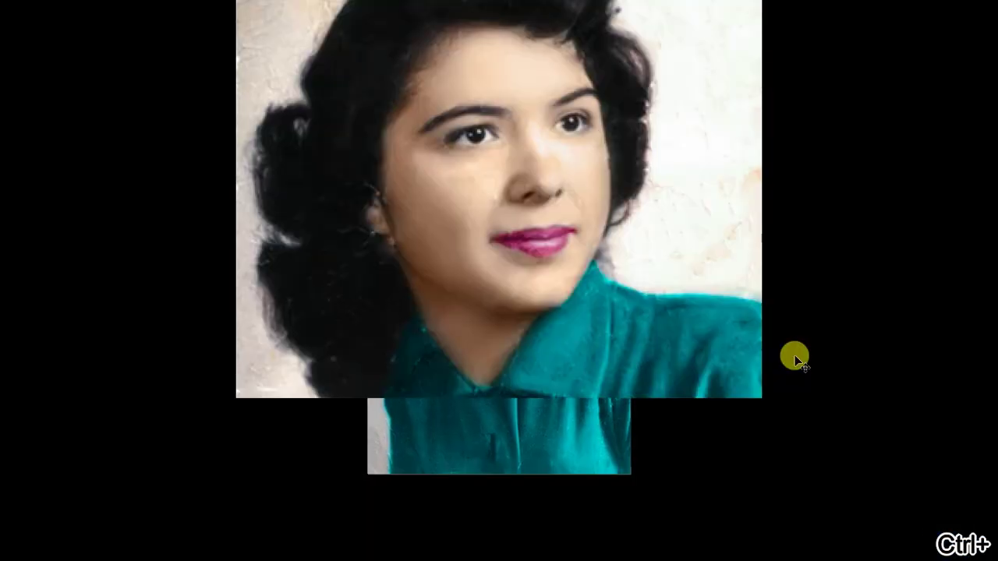
pyautogui.hotkey('ctrl', '-')
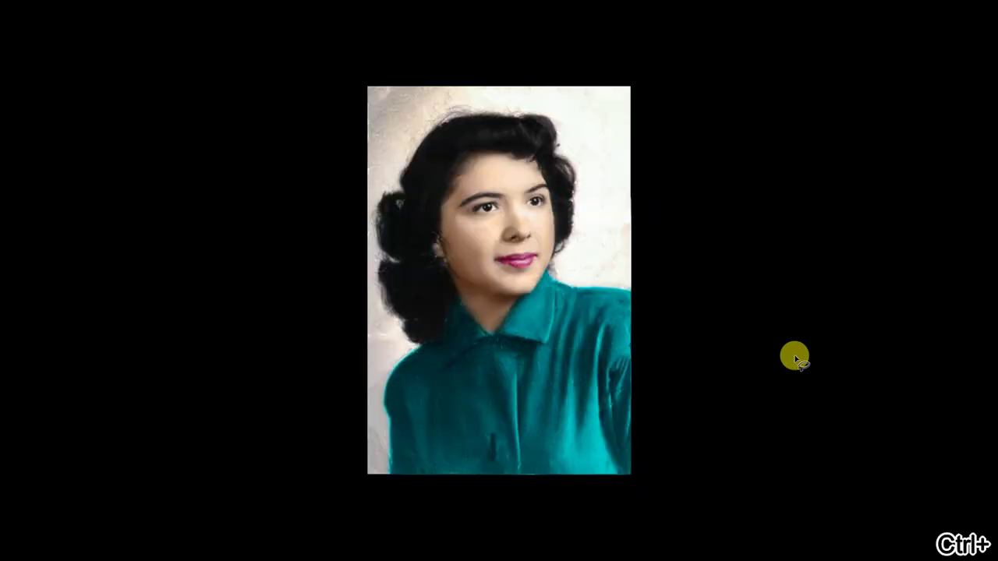
pyautogui.hotkey('ctrl', '0')
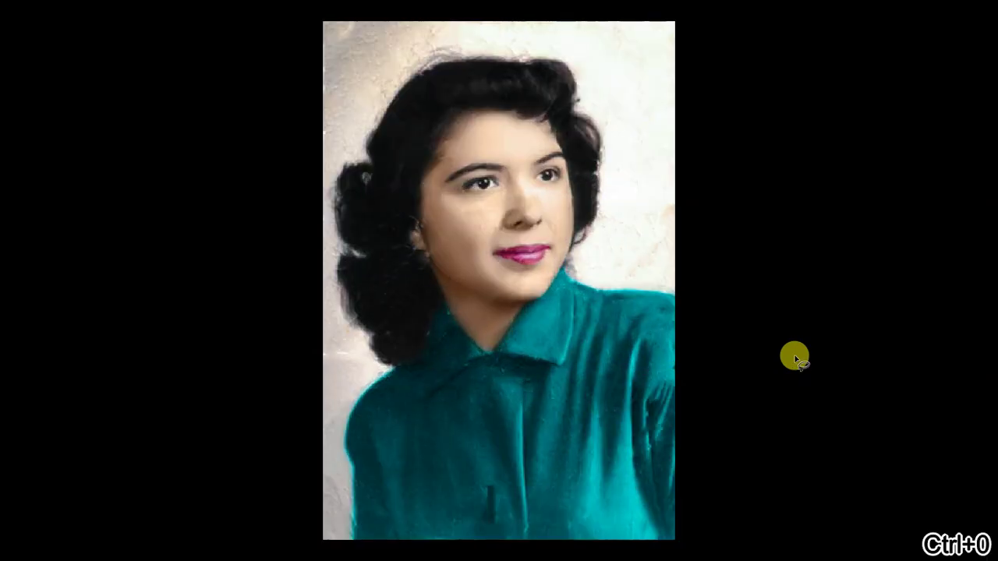